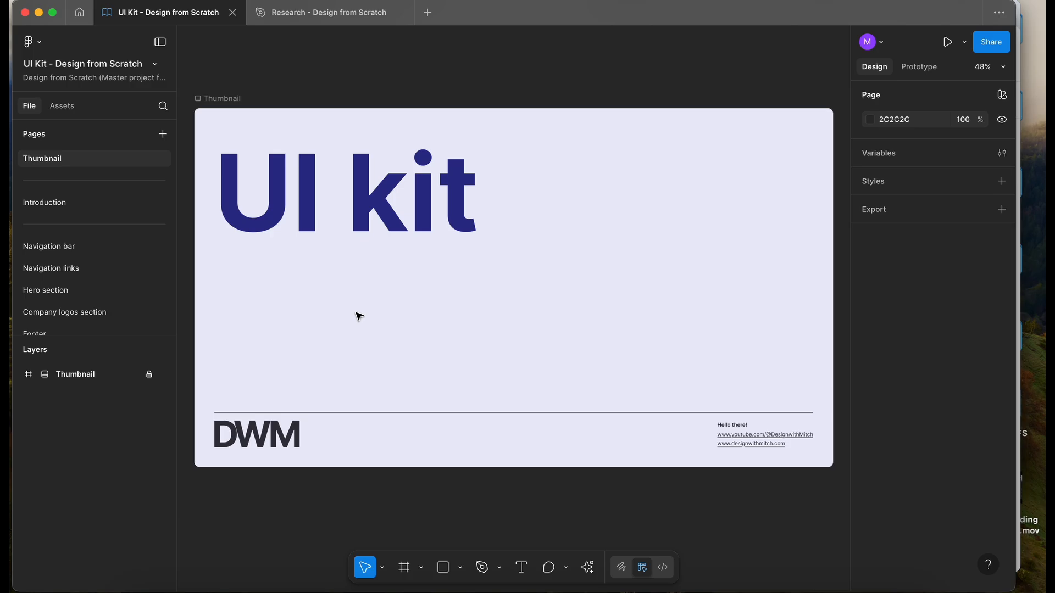
Step: Add a new page named "File upload" directly below the Carousel page in the UI kit
scroll(67, 223, down, 3)
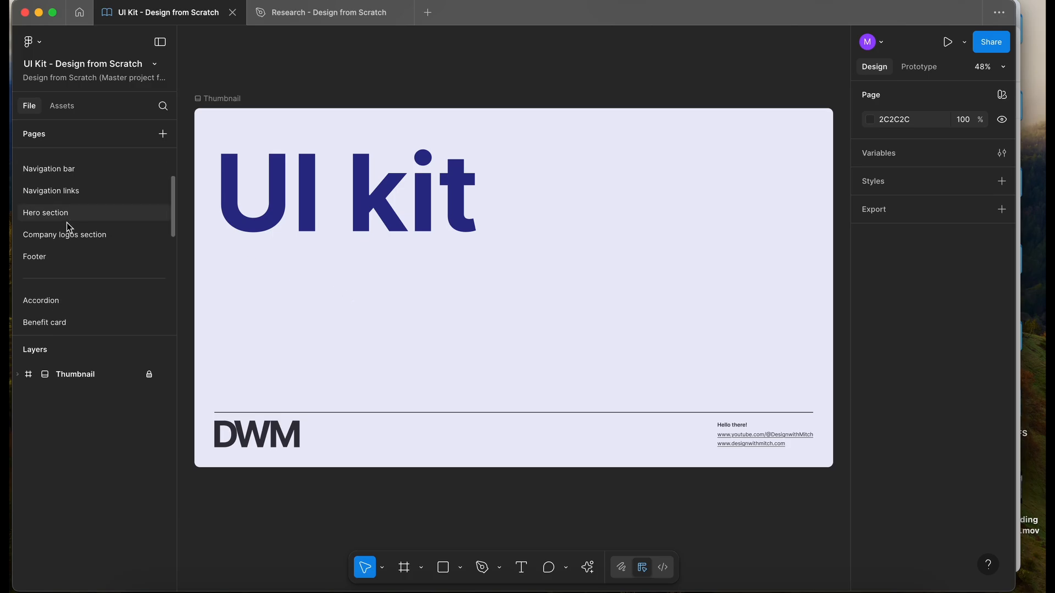
scroll(67, 223, down, 5)
click(57, 252)
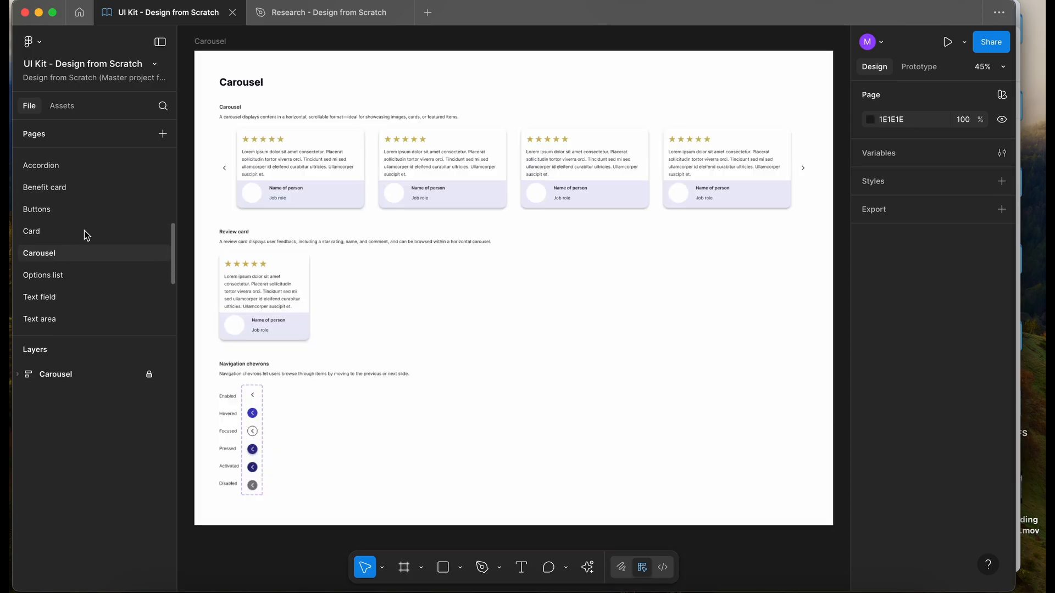
click(163, 134)
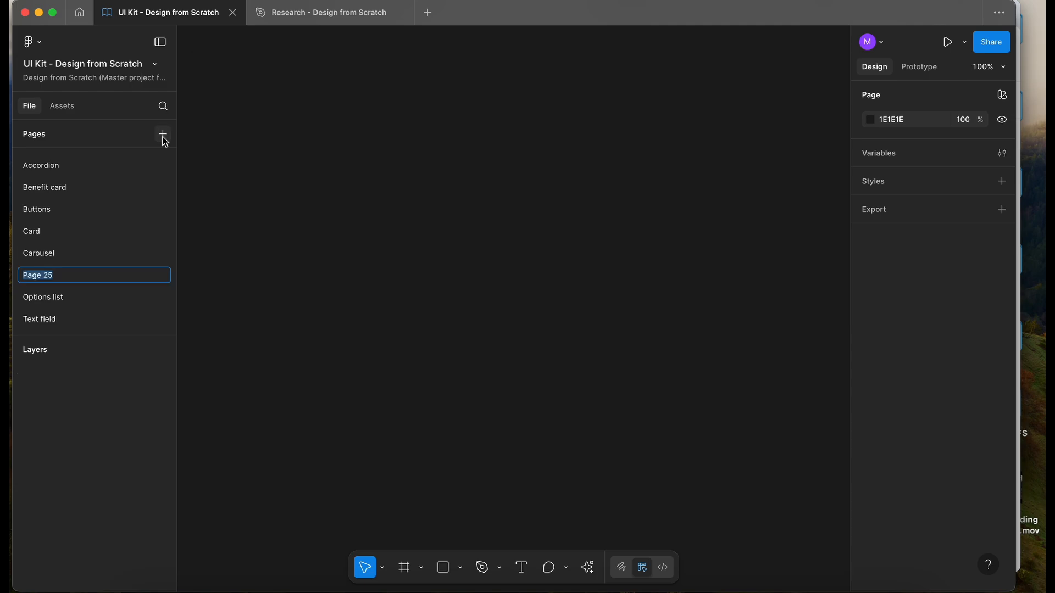
text(File upload)
Step: Copy the Navigation links documentation frame from its page, relock the original, and paste the copy onto the File upload page
scroll(82, 289, up, 5)
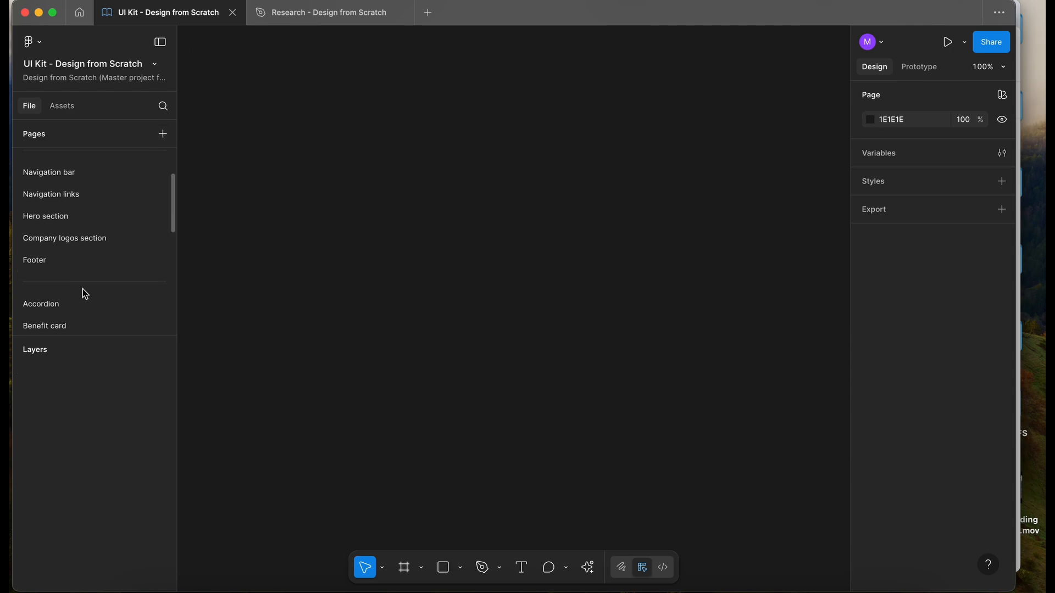
click(67, 196)
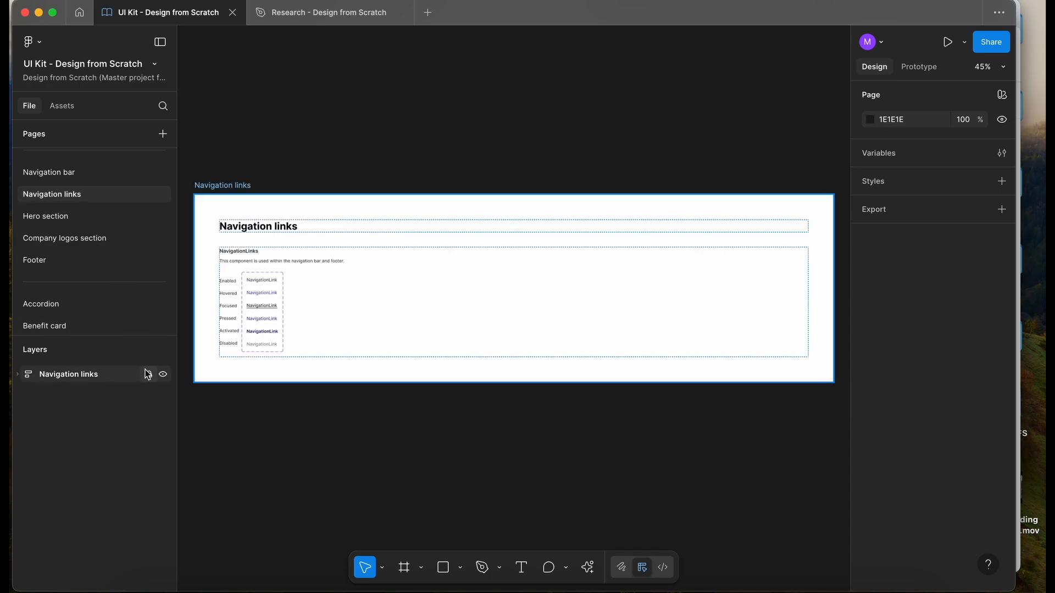
click(238, 188)
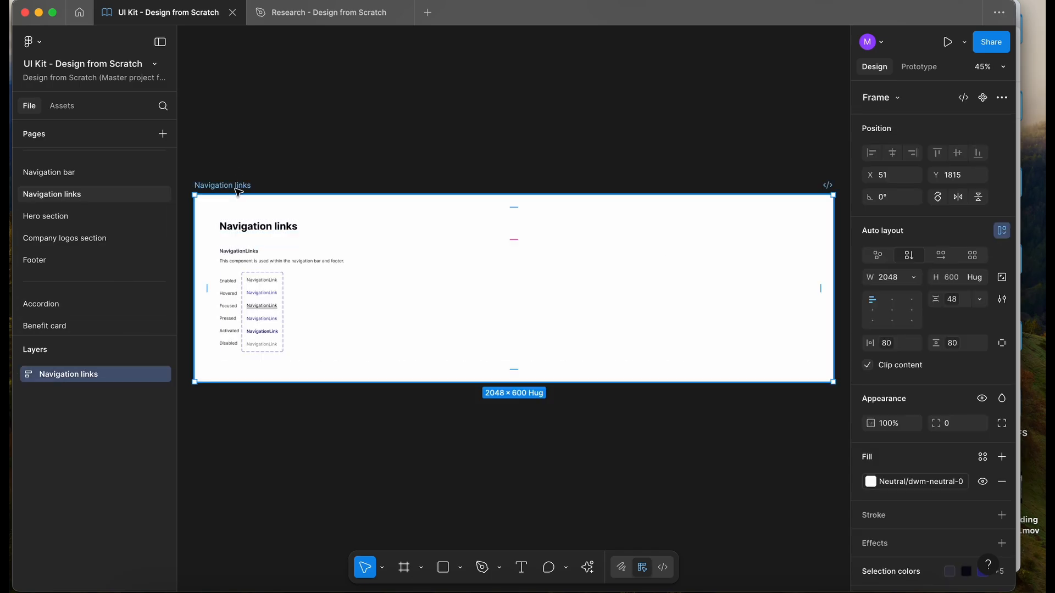
click(149, 374)
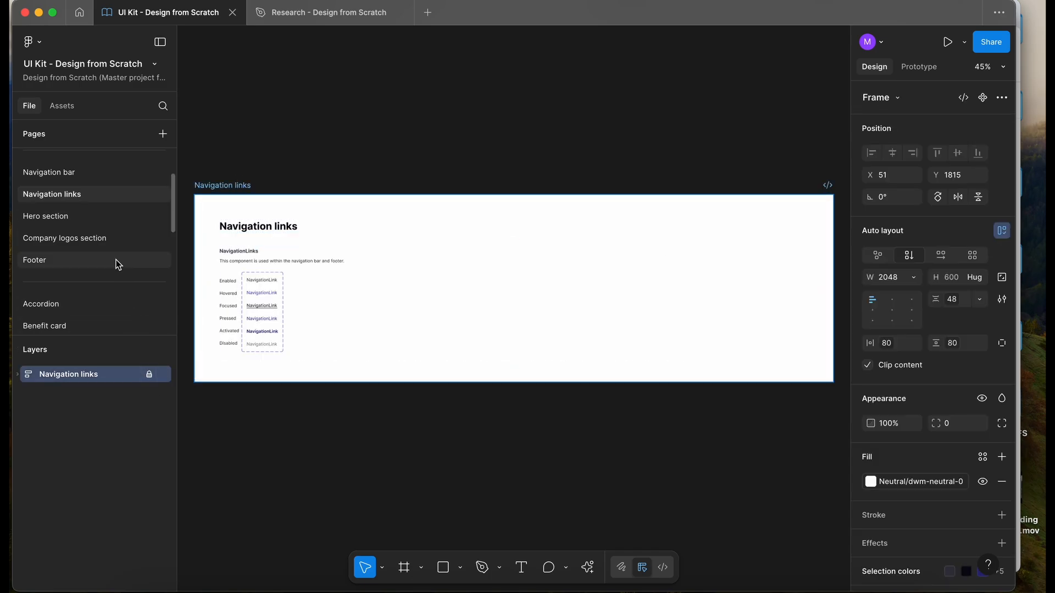
scroll(117, 264, down, 5)
click(77, 286)
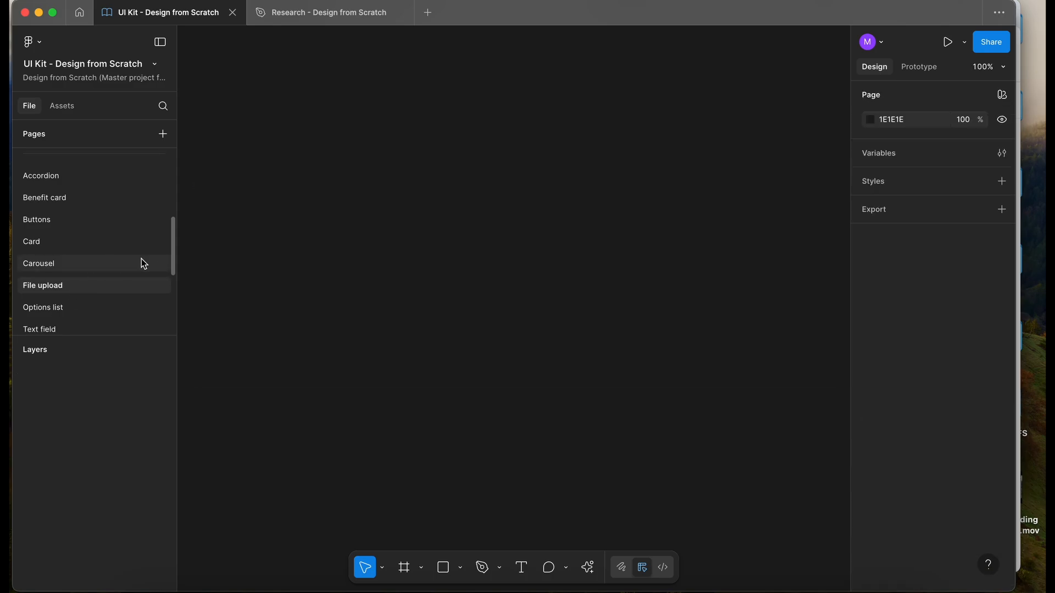
key(super+v)
Step: Delete the _NavigationLink variants from the pasted frame and relabel the frame, title and subtitle "File upload" with a matching upload description
super+click(270, 302)
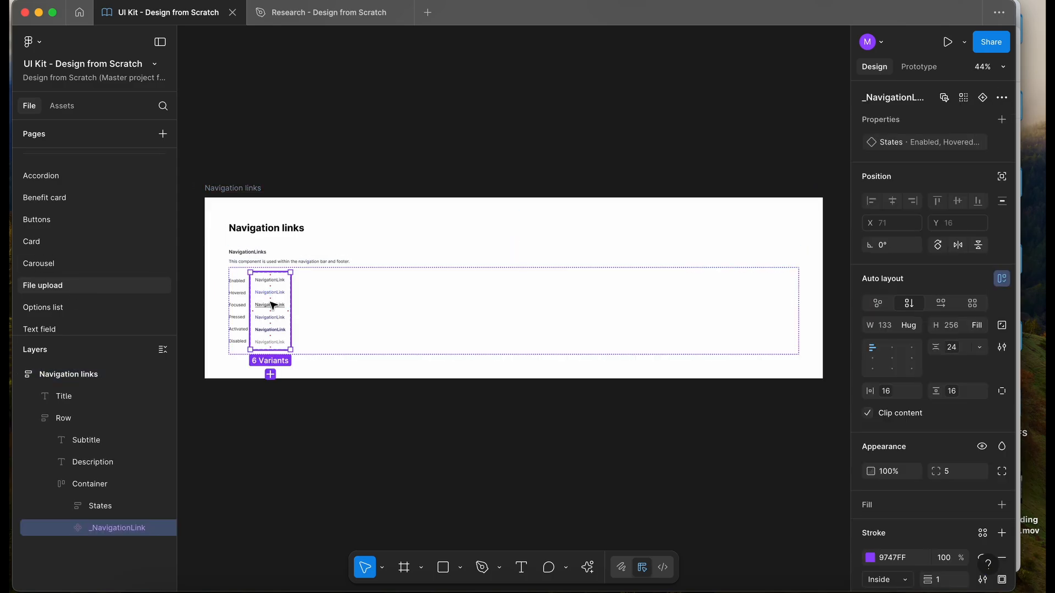
key(BackSpace)
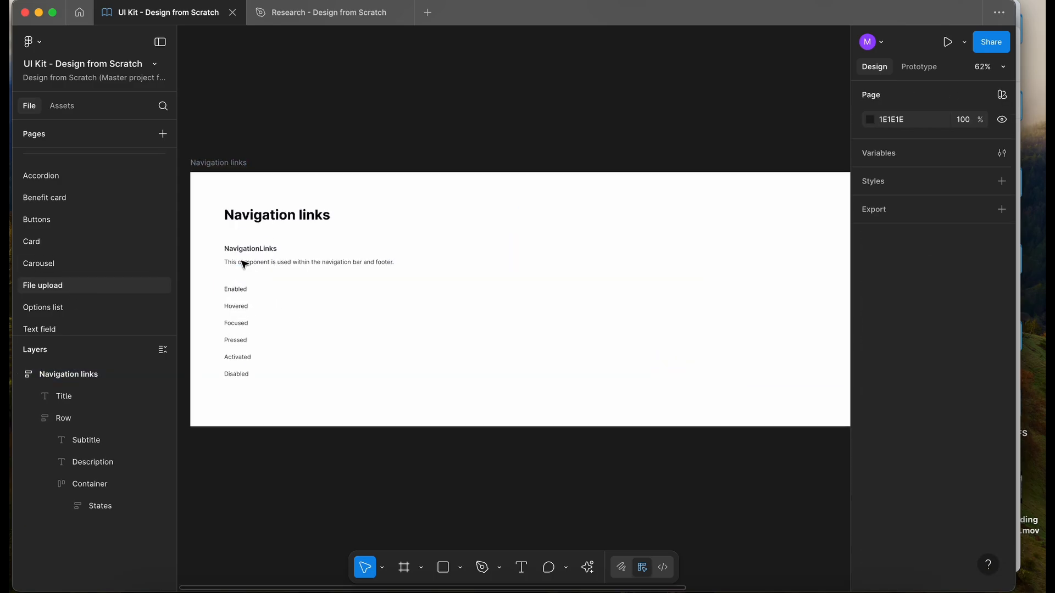
scroll(245, 265, up, 5)
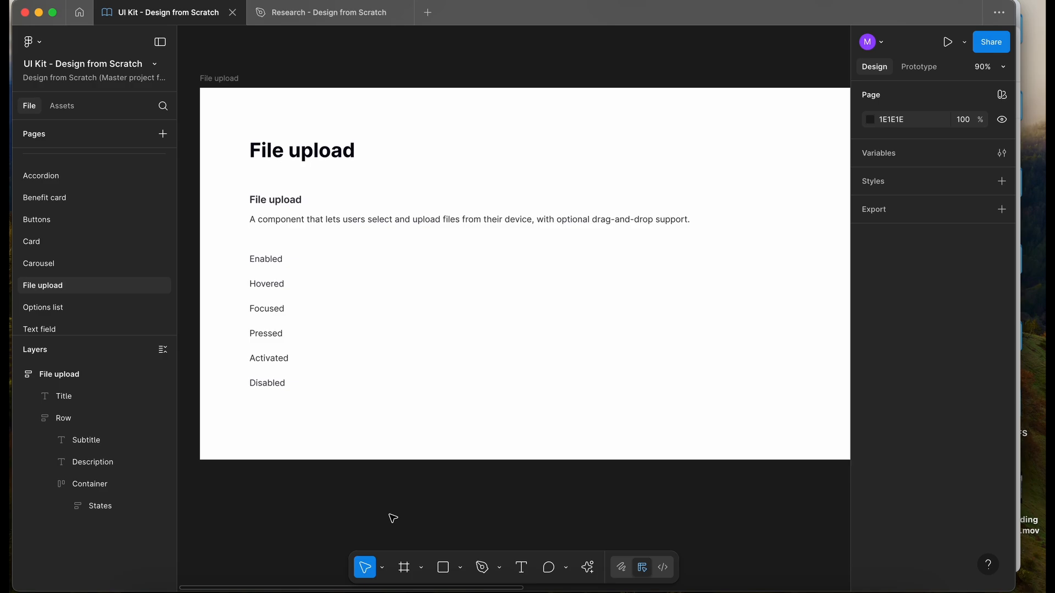
Step: Draw a blank frame about 1622 × 1964 beside the File upload frame and name it "Testing"
scroll(393, 518, down, 10)
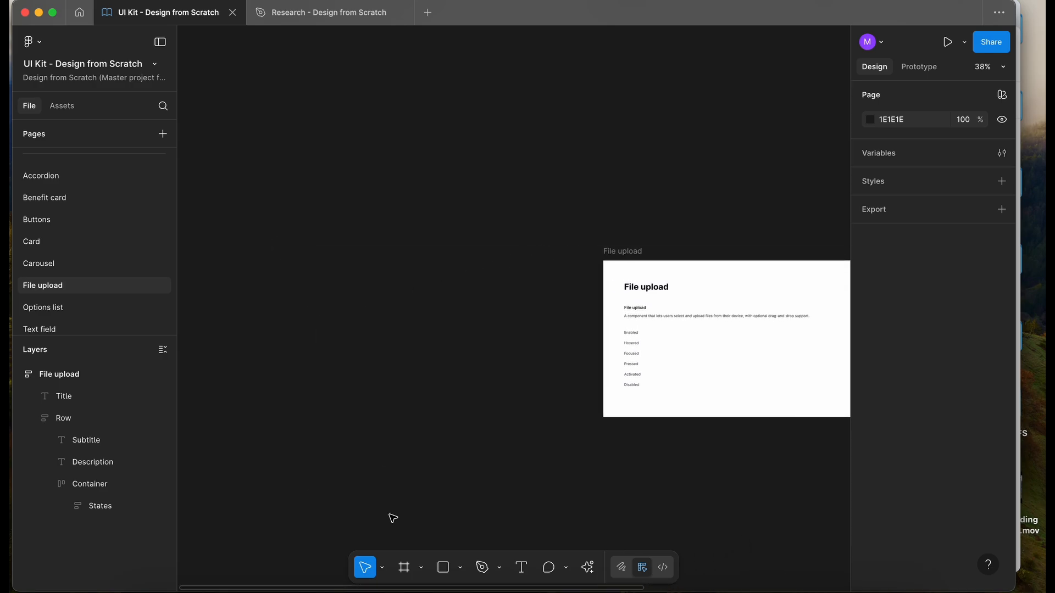
key(f)
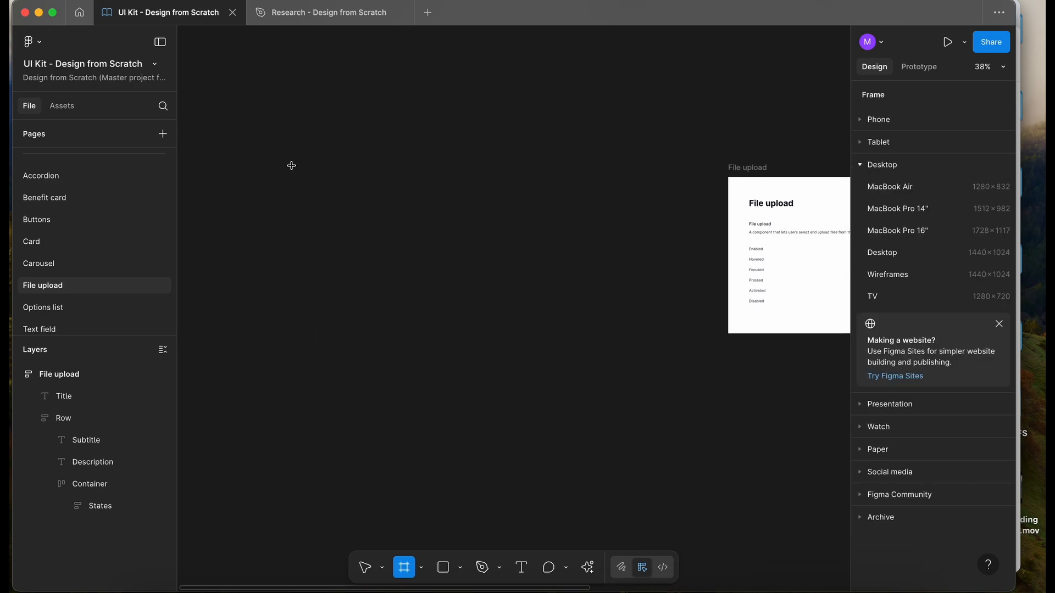
mouse_move(291, 165)
mouse_down()
mouse_move(753, 588)
mouse_move(683, 558)
mouse_move(714, 500)
mouse_up()
scroll(715, 501, up, 4)
drag(359, 175, 355, 187)
double_click(351, 182)
text(Testing)
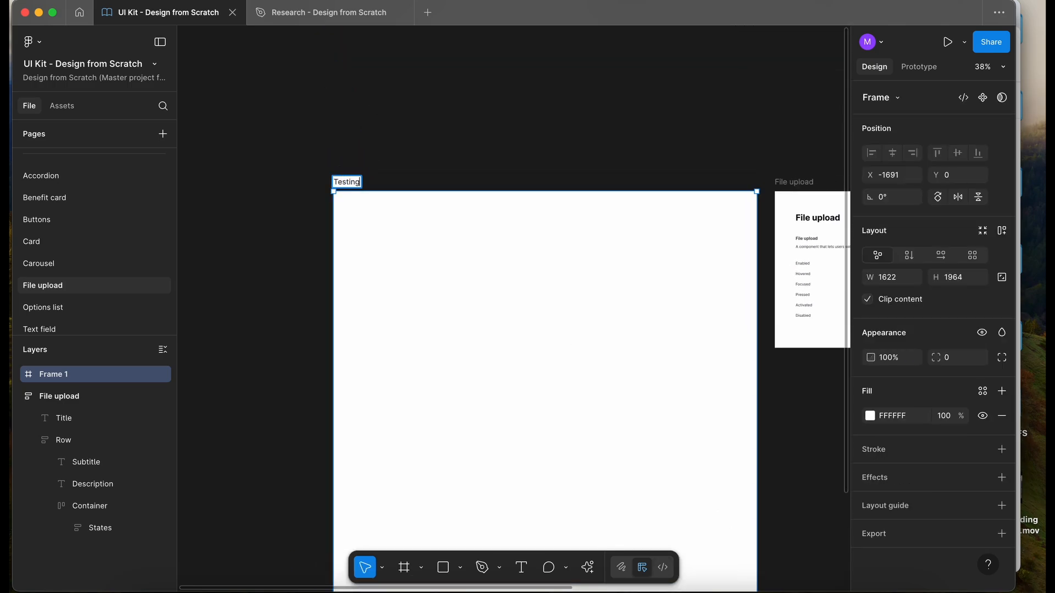
click(414, 111)
Step: Copy the "Upload any attachments" form section from the Research file's Wireframes page and place it near the top of the Testing frame
click(338, 16)
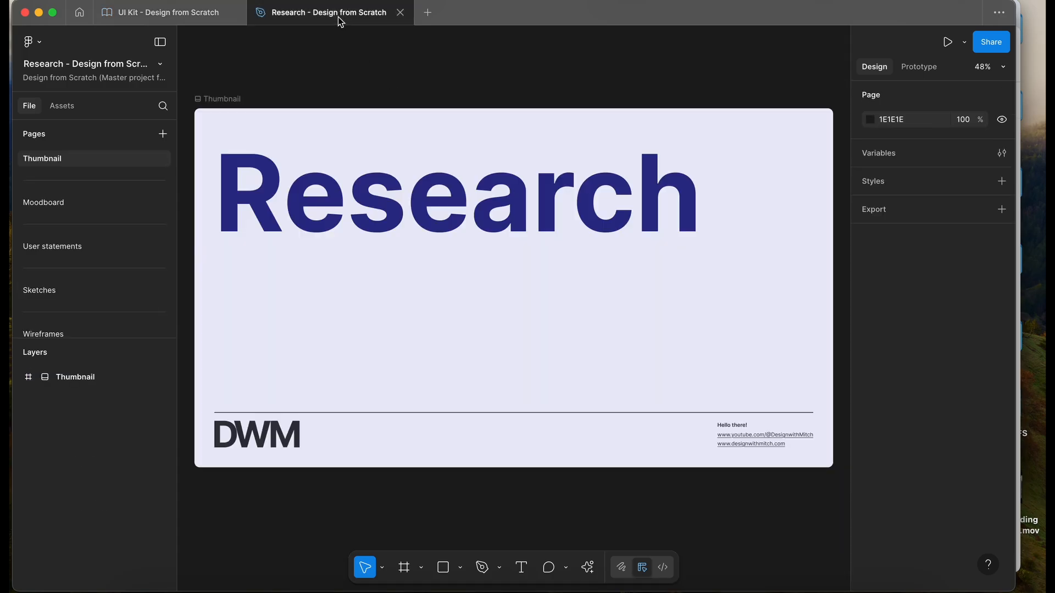
scroll(104, 263, down, 1)
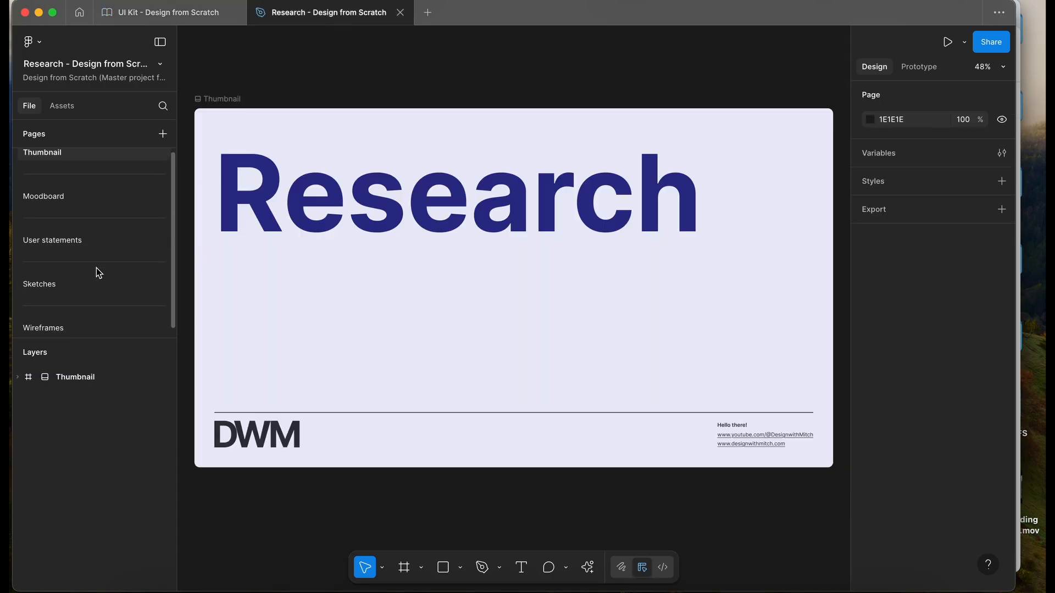
click(90, 323)
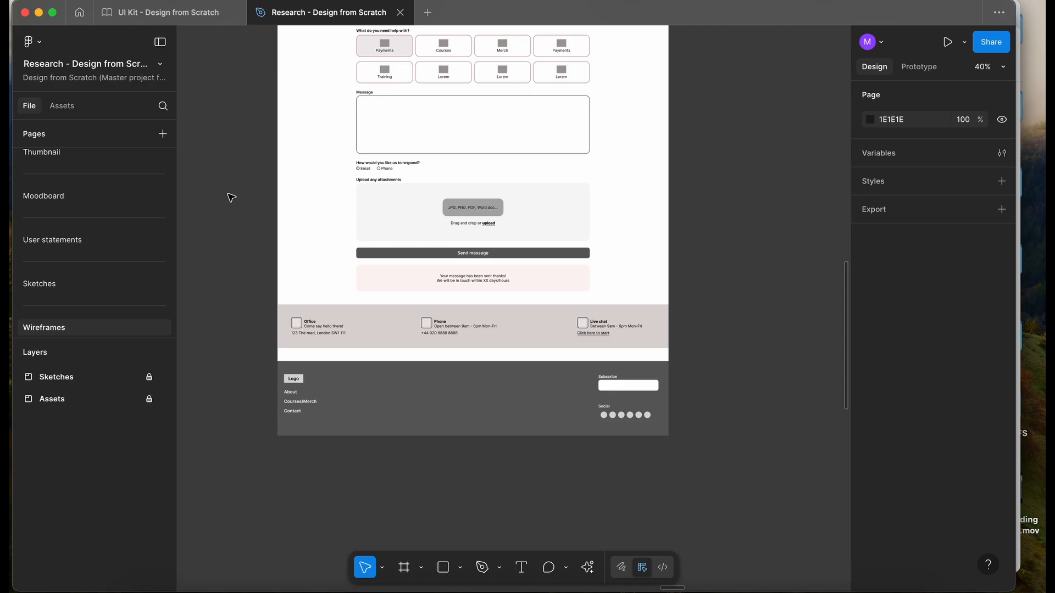
click(189, 16)
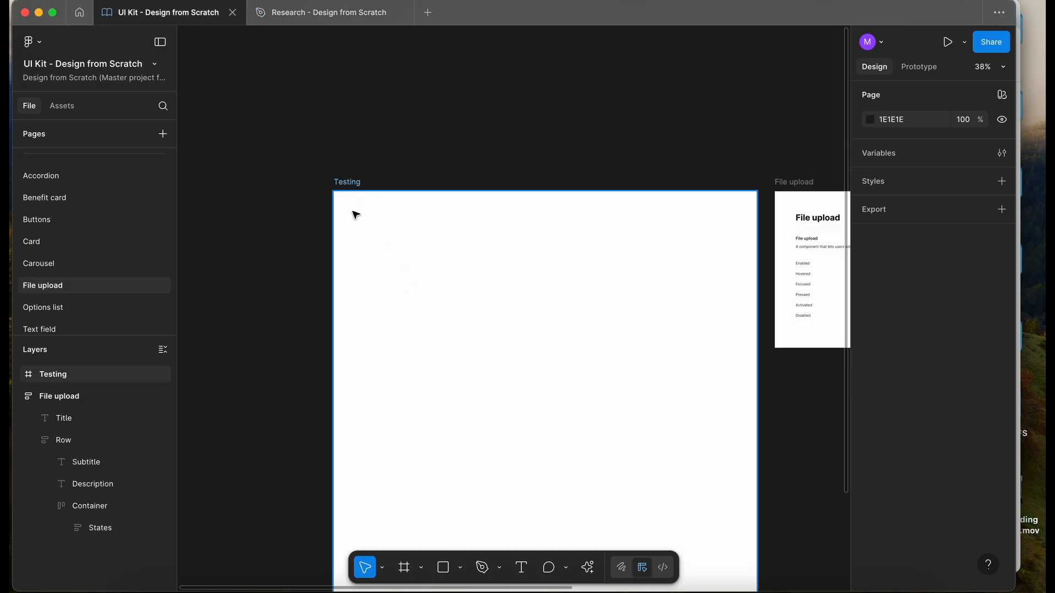
click(371, 277)
key(super+v)
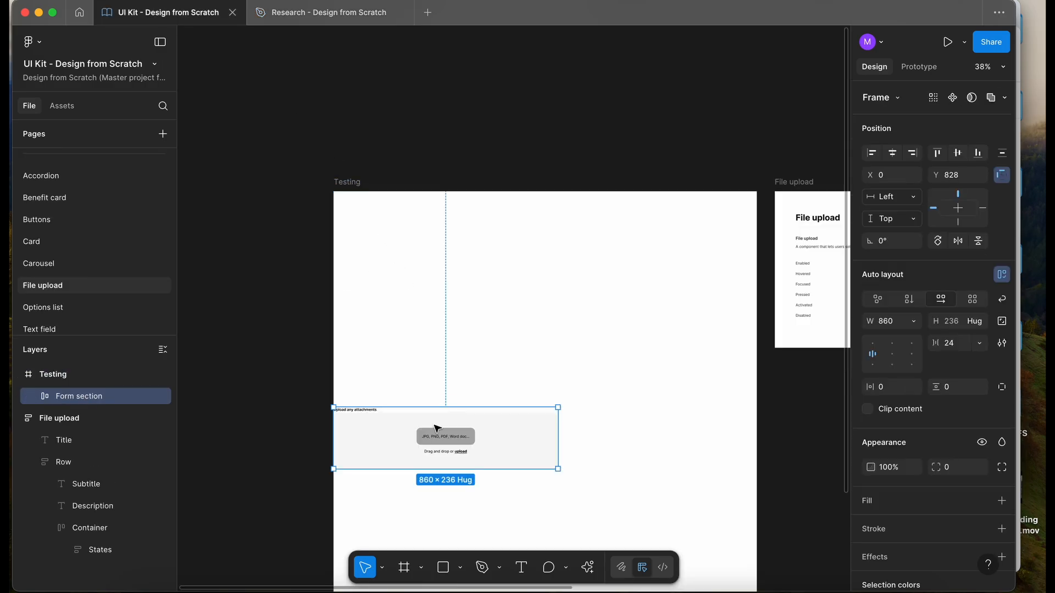
scroll(393, 443, up, 5)
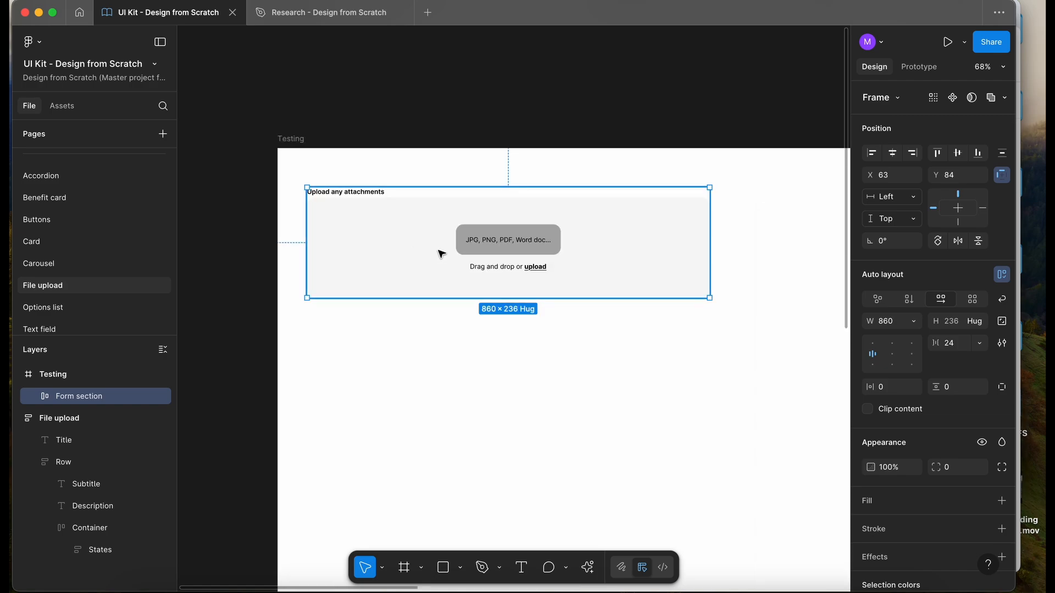
scroll(537, 353, right, 3)
scroll(537, 353, down, 2)
click(538, 353)
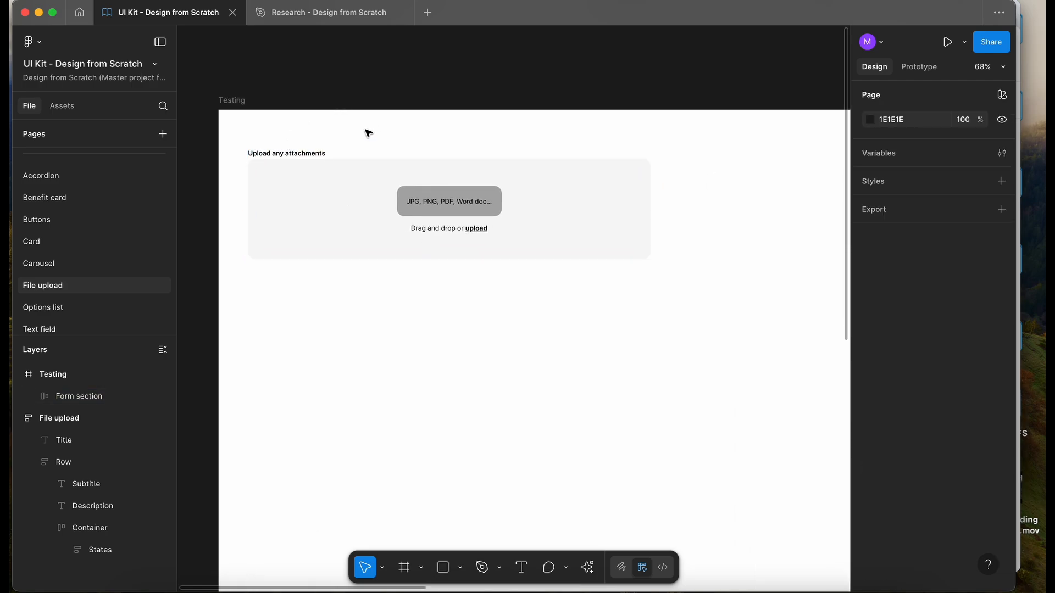
Step: Move the upload section down to Y 180 and add the text label "Default state" above it
scroll(466, 202, up, 2)
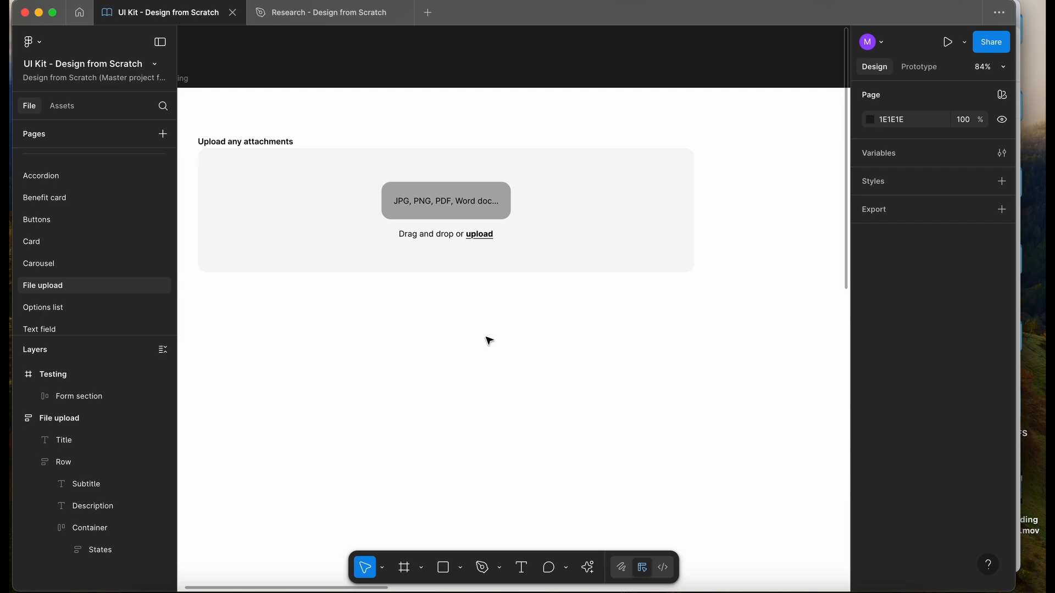
scroll(490, 341, down, 2)
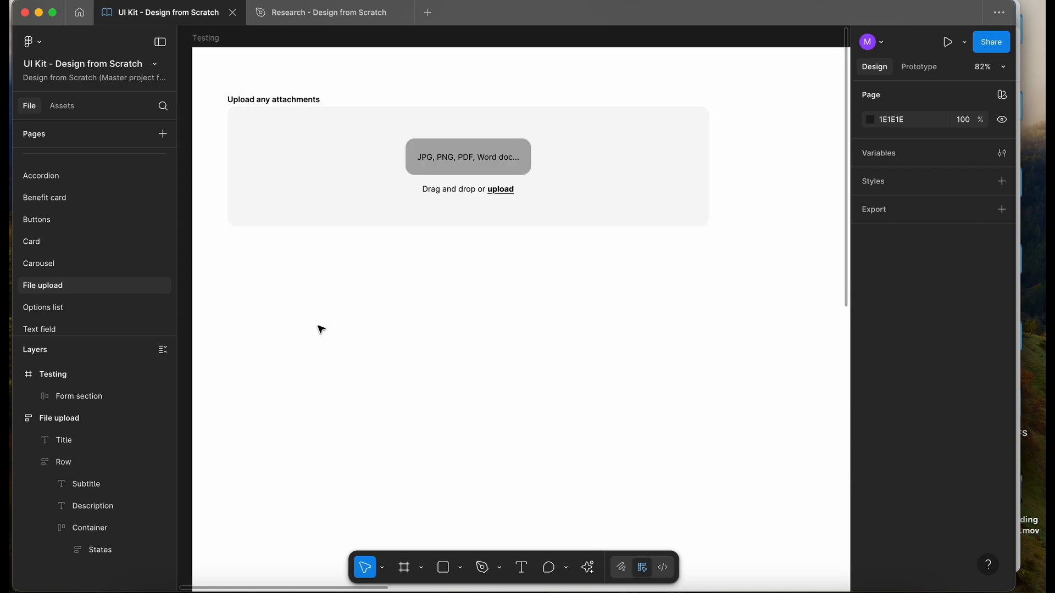
scroll(289, 308, up, 2)
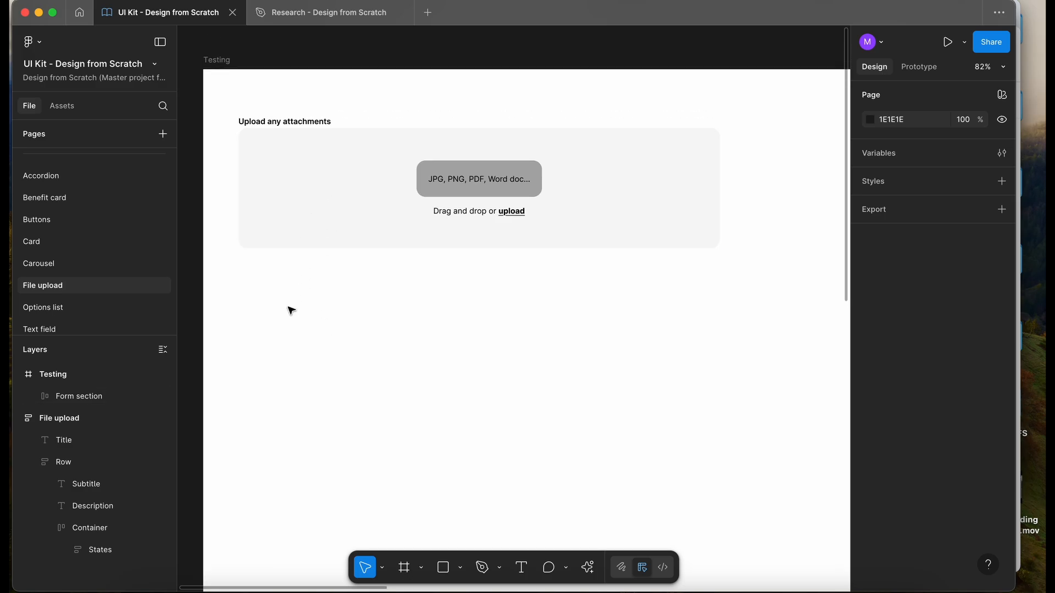
key(t)
key(v)
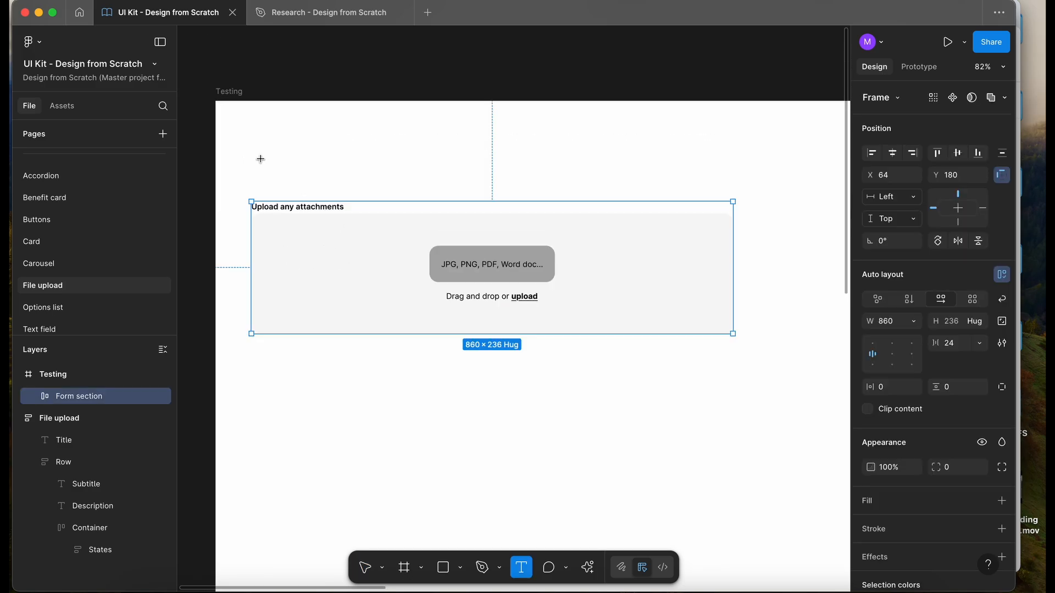
click(260, 159)
text(D)
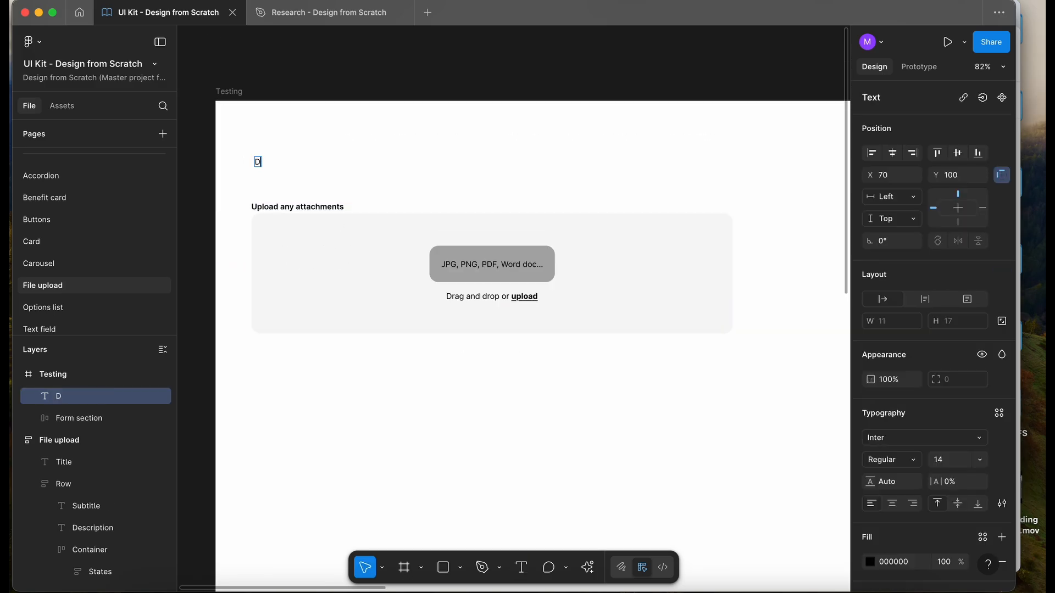
text(efault state)
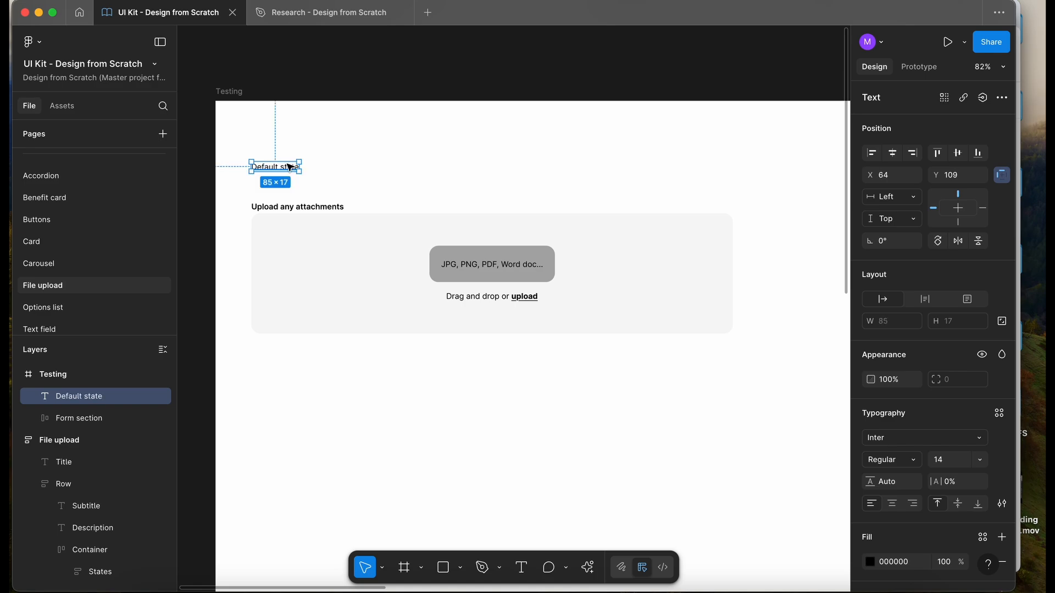
Step: Make the "Default state" label bold with a red FF0000 fill
click(870, 561)
drag(779, 386, 867, 308)
key(super+b)
click(376, 436)
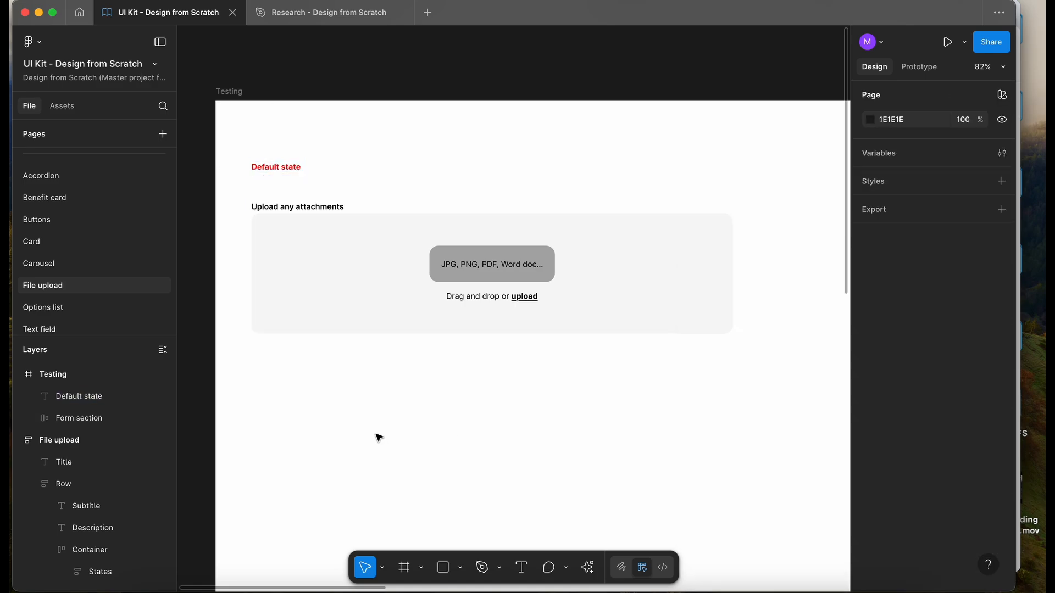
Step: Duplicate the red label below the upload section, change the copy to "Added multiple files", and shorten the original to "Default"
scroll(379, 438, down, 3)
scroll(379, 438, right, 1)
drag(264, 94, 264, 365)
double_click(239, 361)
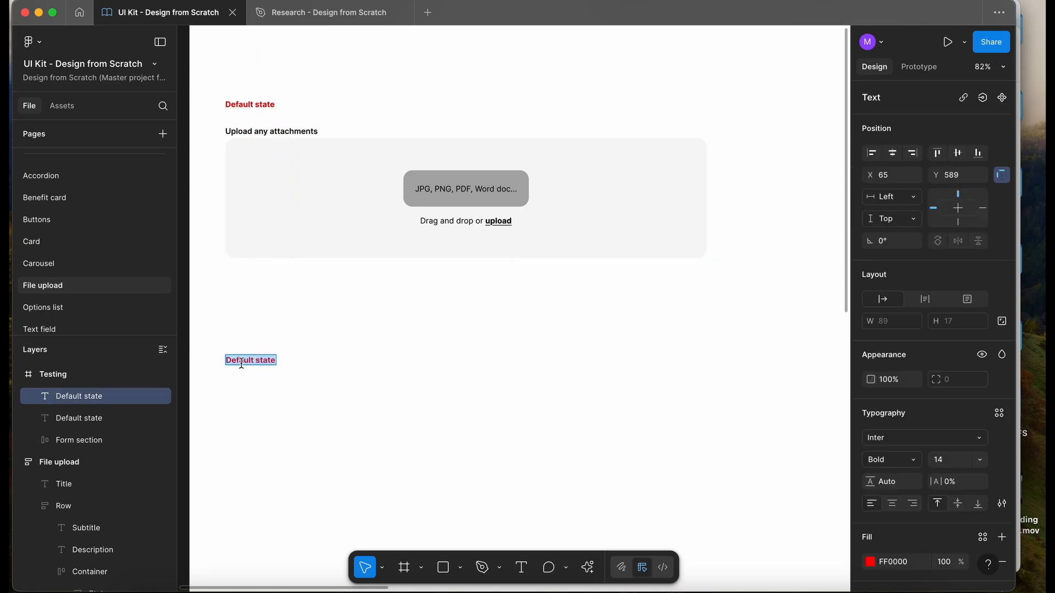
text(Added mu)
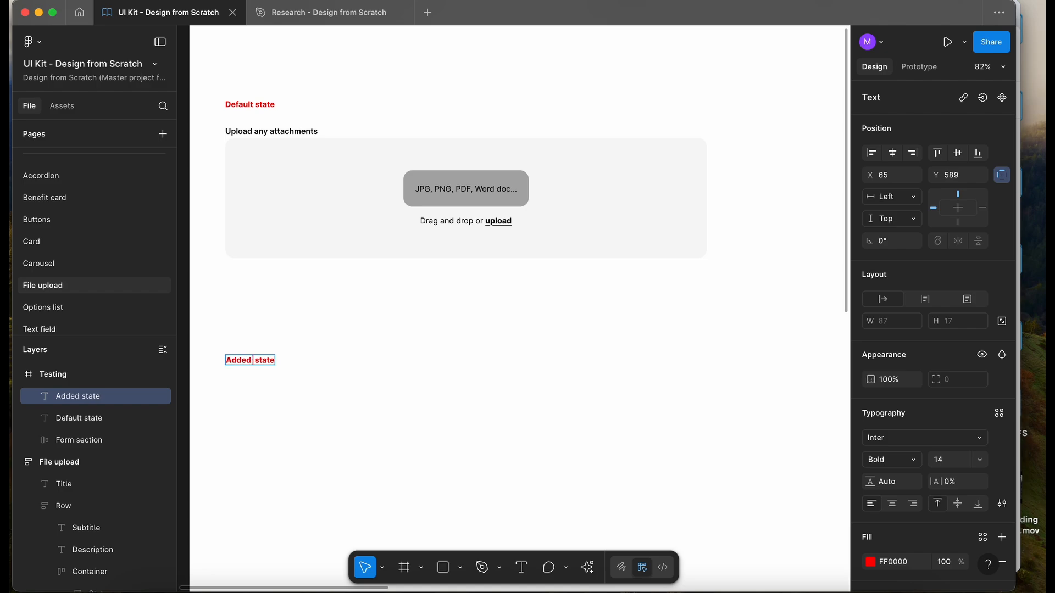
text(ltiple file)
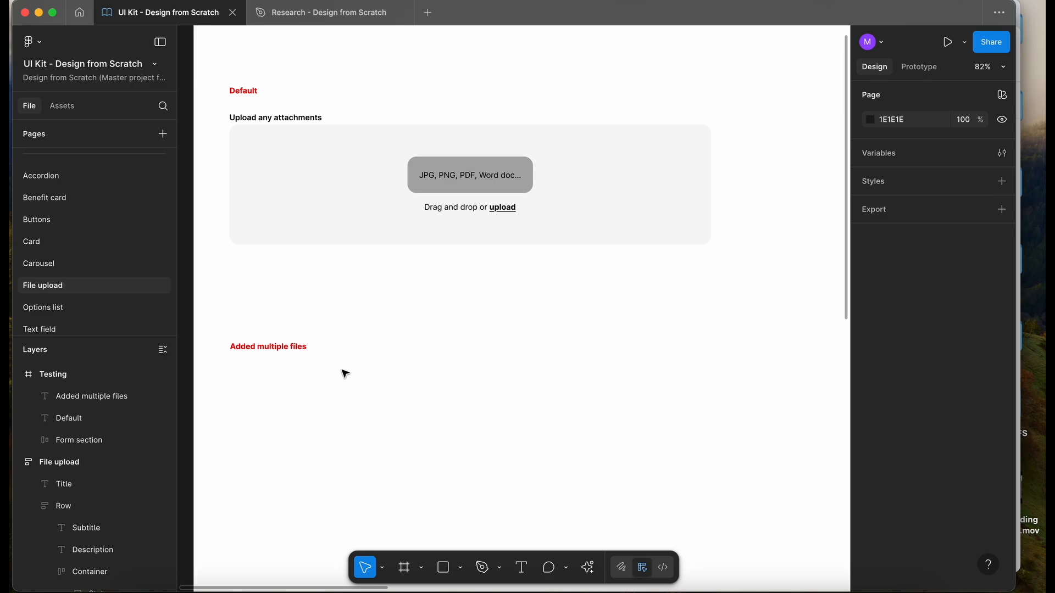
Step: Duplicate the "Upload any attachments" section and place the copy under the "Added multiple files" label
scroll(345, 374, down, 3)
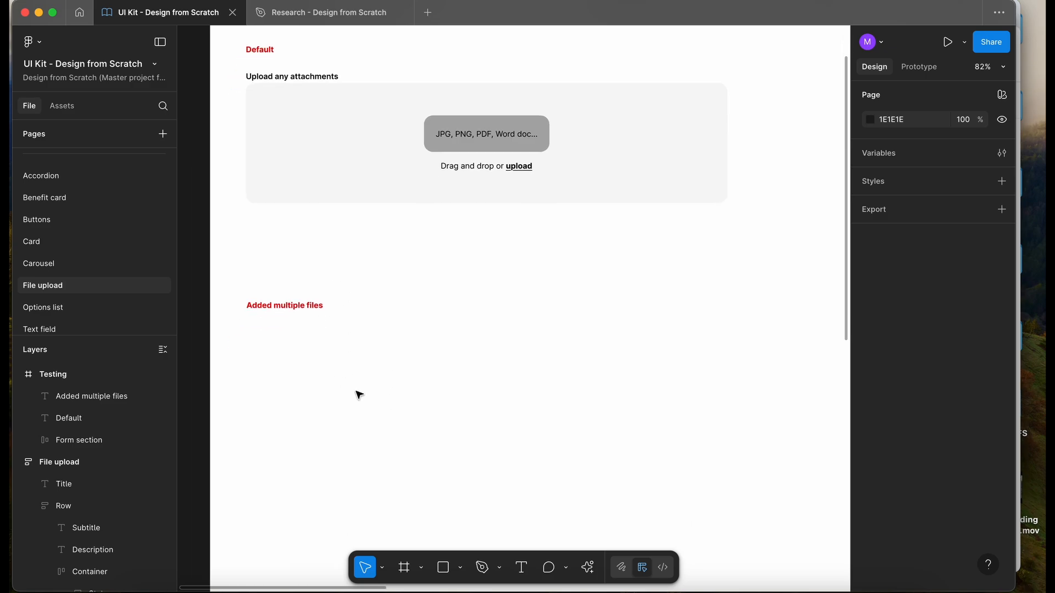
click(392, 117)
drag(398, 147, 397, 409)
scroll(397, 409, down, 4)
click(393, 405)
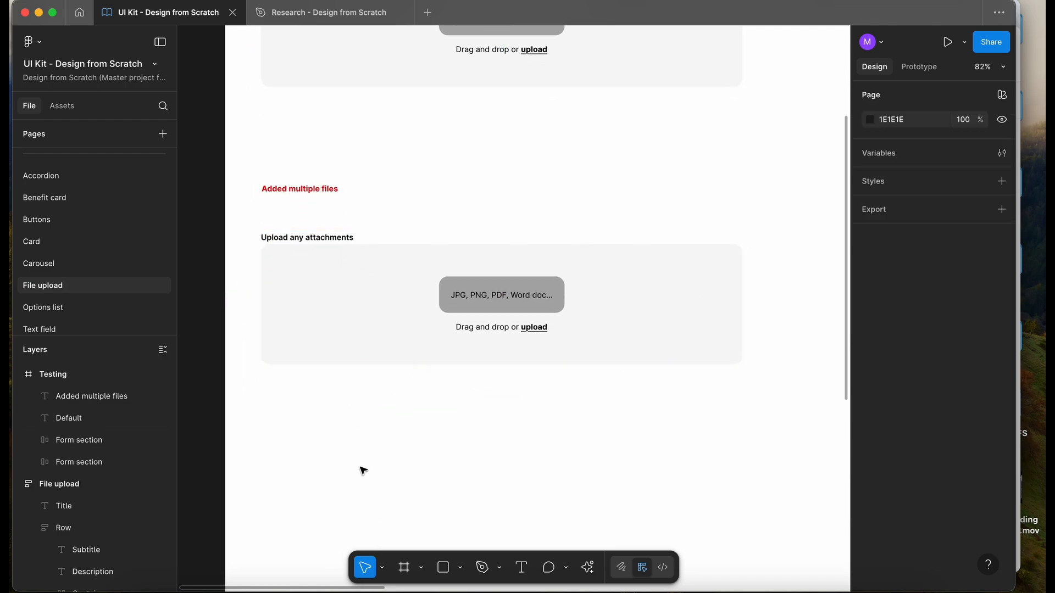
Step: Draw a grey rectangle 840 wide and 60 high below the second upload section, and duplicate it directly underneath
key(r)
drag(267, 373, 737, 442)
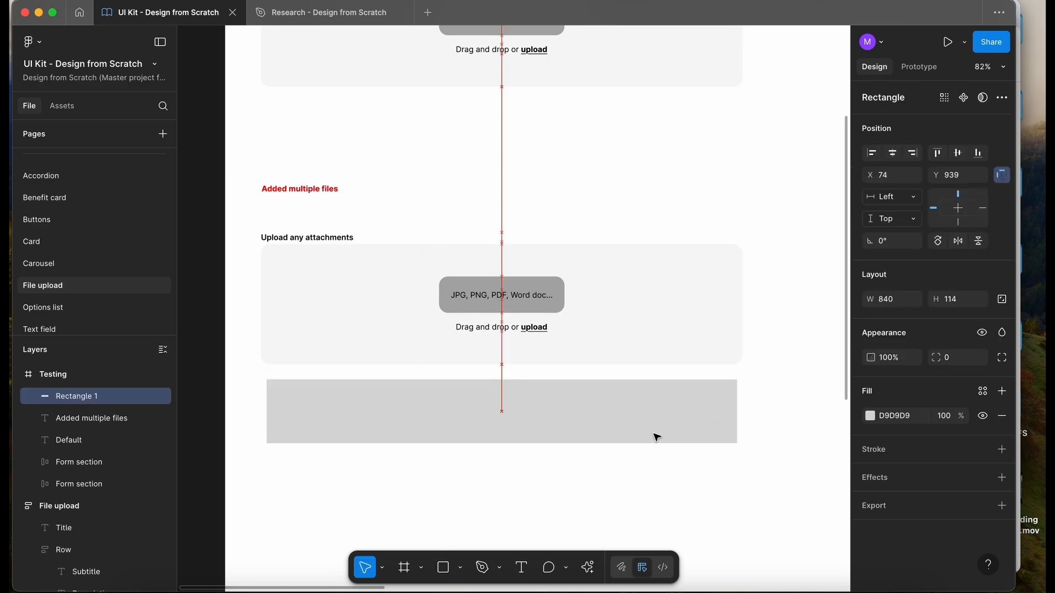
mouse_move(644, 446)
mouse_down()
mouse_move(645, 413)
mouse_move(644, 440)
mouse_up()
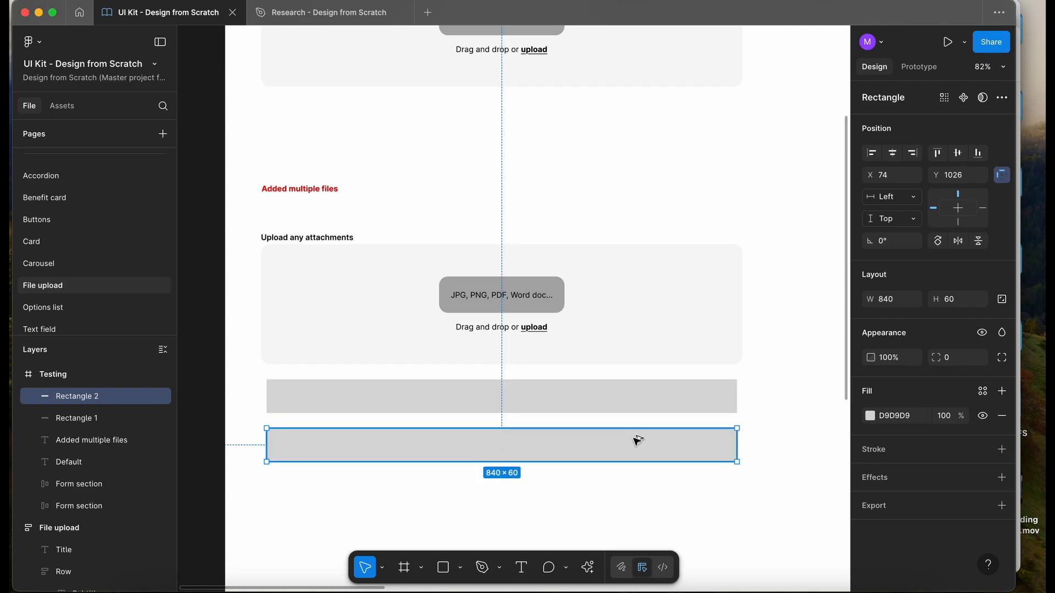
Step: Duplicate the lower grey rectangle directly underneath to add a third file row
scroll(637, 443, down, 3)
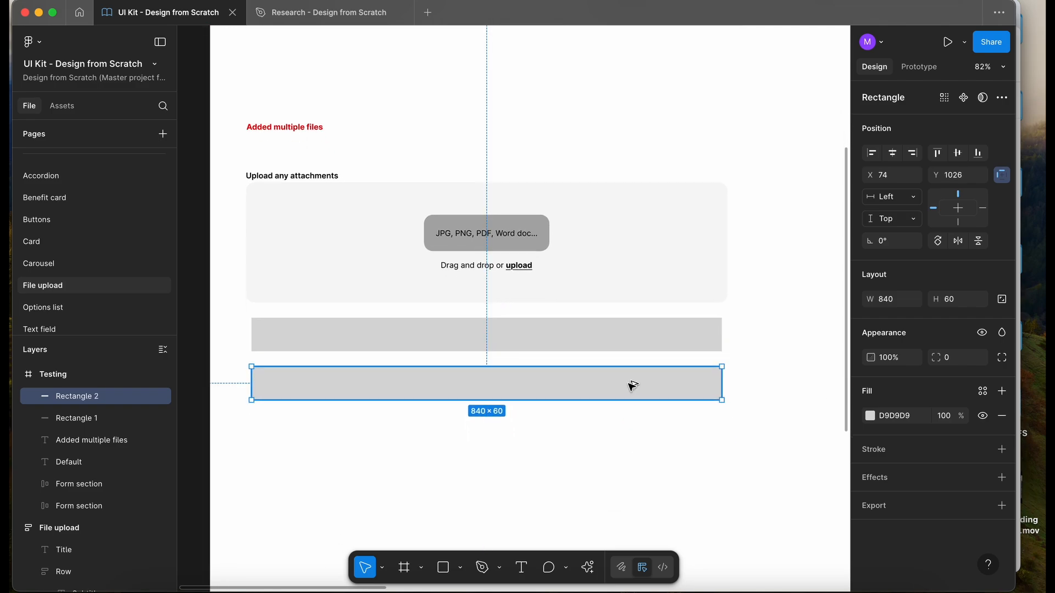
alt+drag(631, 386, 632, 416)
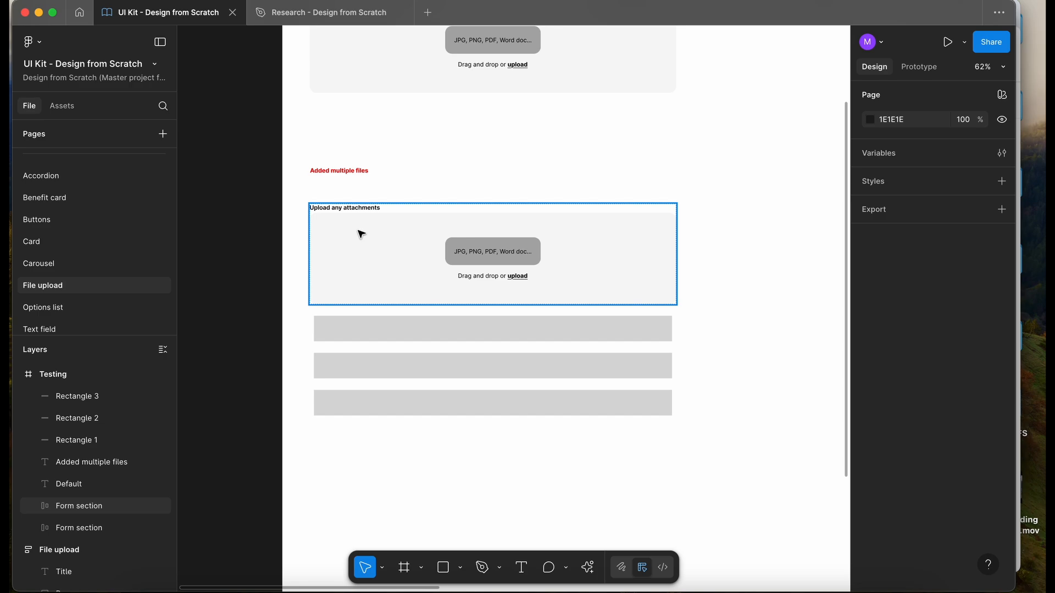
Step: Duplicate the "Added multiple files" label below the three grey rectangles and change the copy's text to "Error"
scroll(343, 156, down, 3)
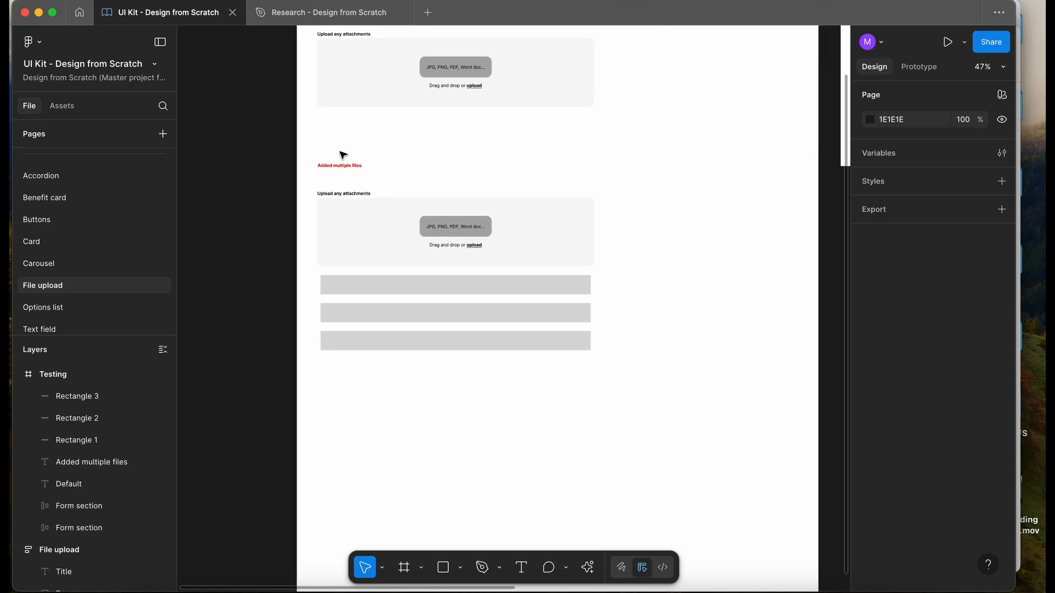
drag(342, 125, 347, 403)
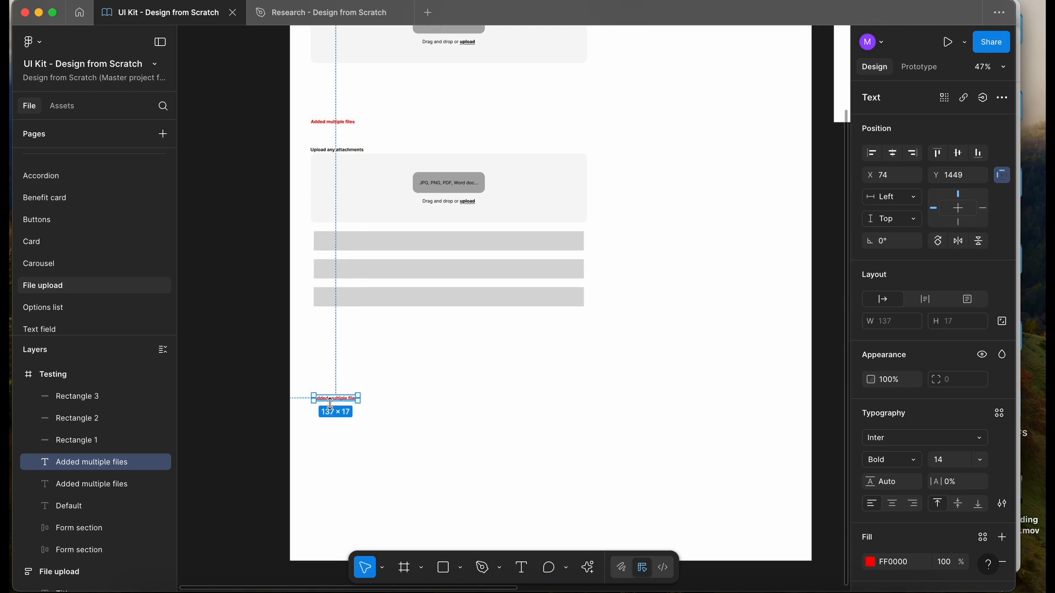
scroll(347, 404, up, 5)
double_click(339, 402)
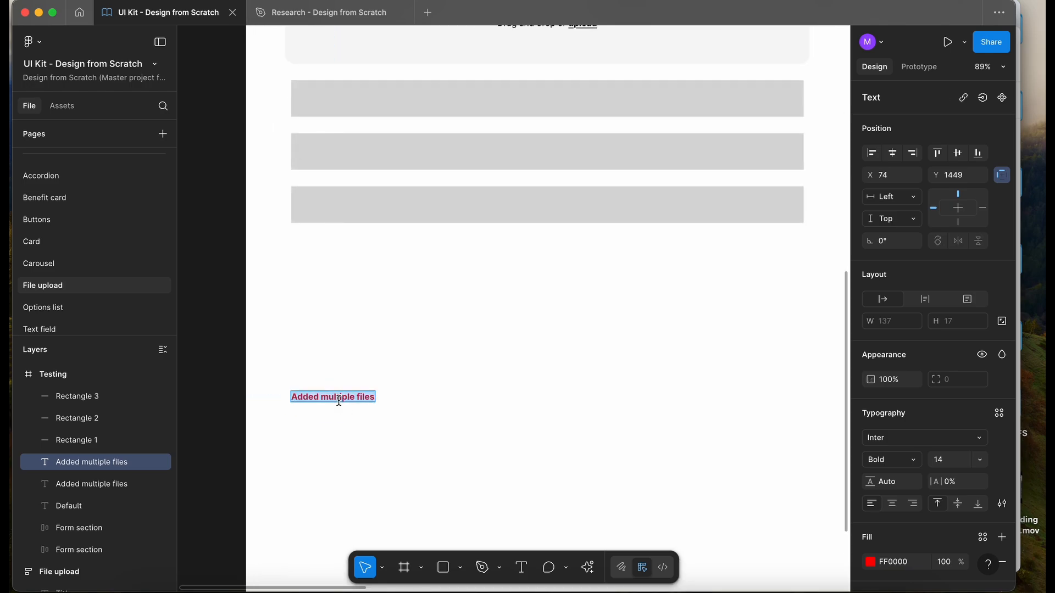
text(Error)
key(Escape)
scroll(361, 324, down, 2)
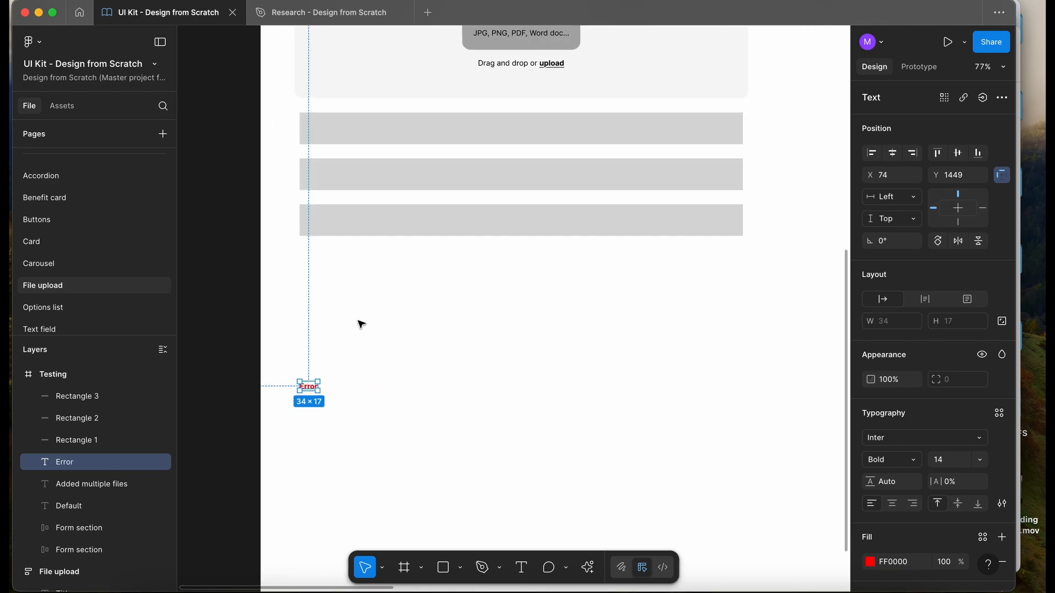
Step: Extend the Testing frame downward to make room for another state below the "Error" label
scroll(360, 325, down, 4)
click(349, 493)
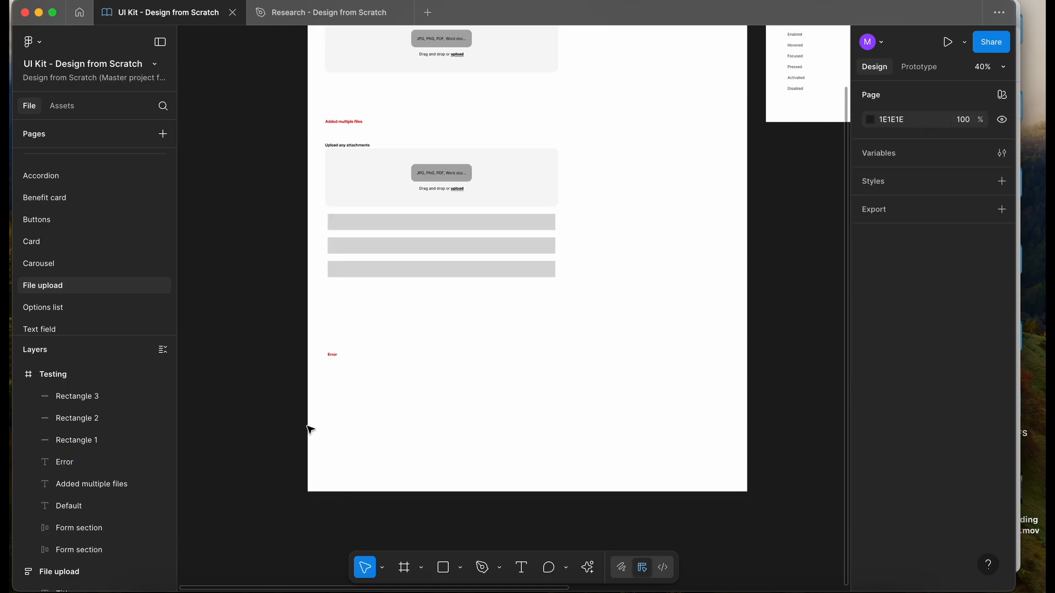
scroll(310, 429, down, 5)
click(320, 216)
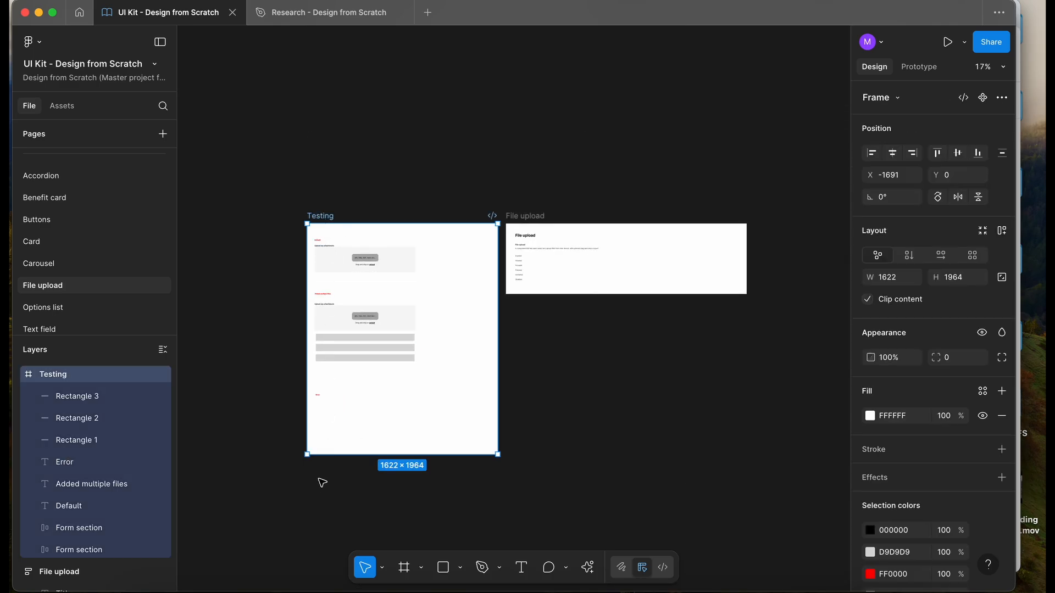
Step: Duplicate the "Error" label about 800 below the original and change the copy's text to "Documents successfully uploaded"
scroll(322, 482, up, 5)
click(324, 201)
drag(324, 203, 329, 480)
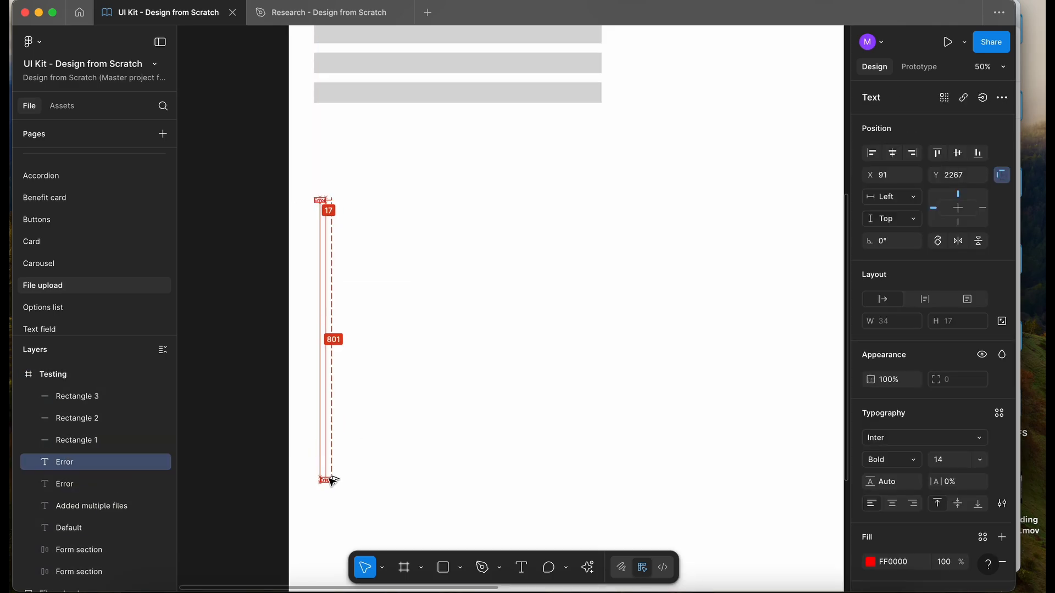
scroll(329, 479, up, 4)
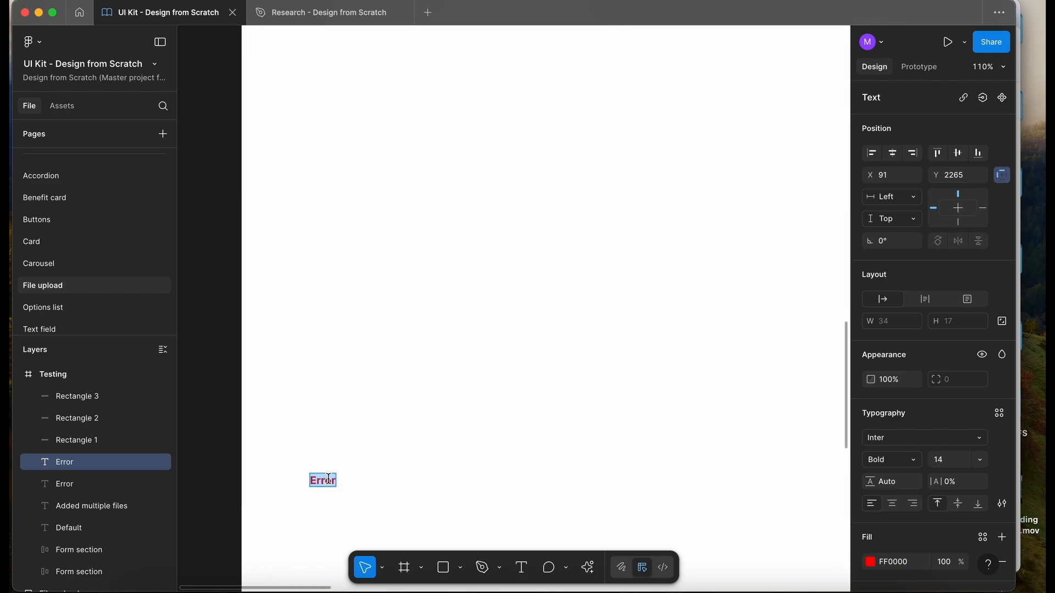
text(Documents)
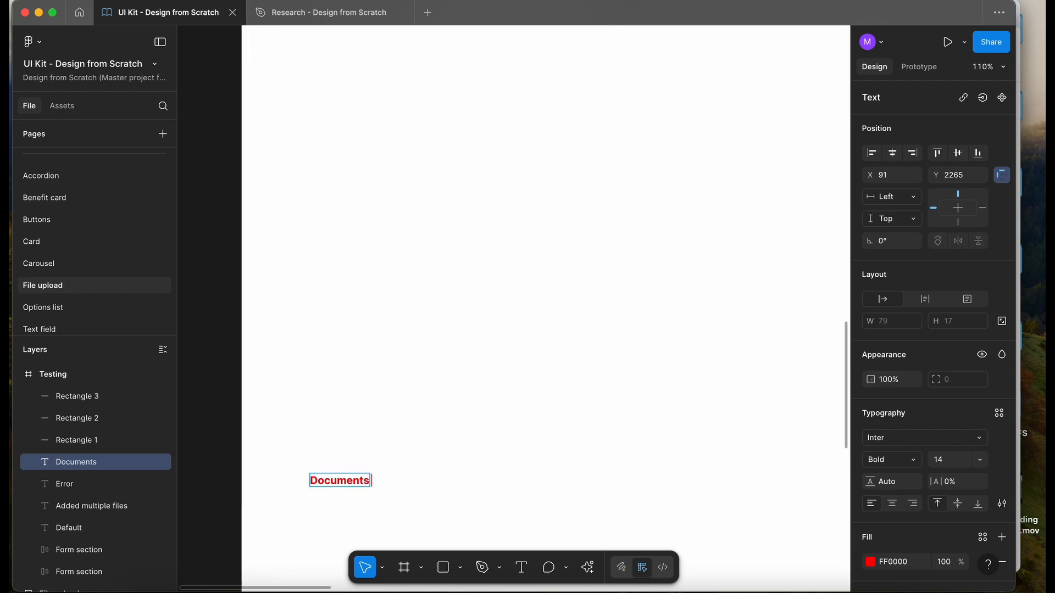
text( successfully uploaded)
key(Escape)
Step: Enlarge the Testing frame to 3426 wide and 3198 high
scroll(261, 389, down, 3)
key(Escape)
scroll(254, 405, down, 2)
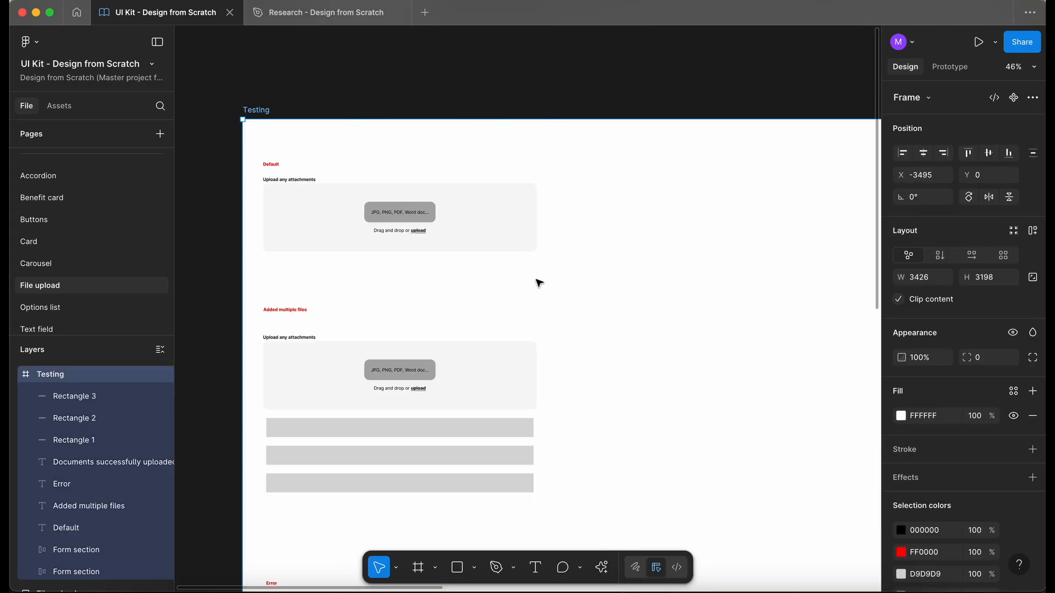
scroll(539, 283, down, 1)
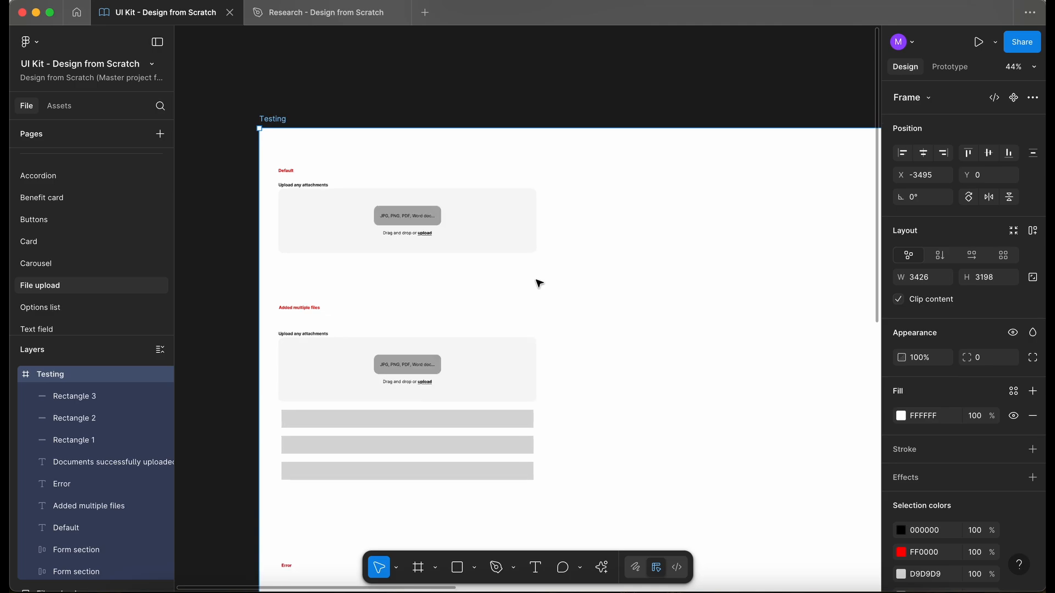
scroll(538, 283, down, 5)
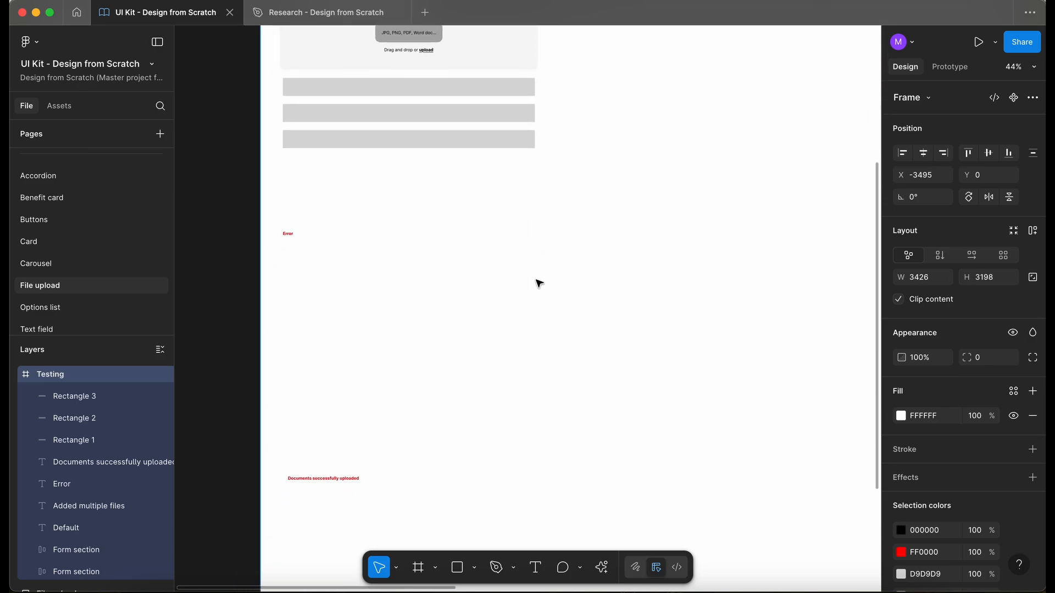
scroll(538, 282, up, 5)
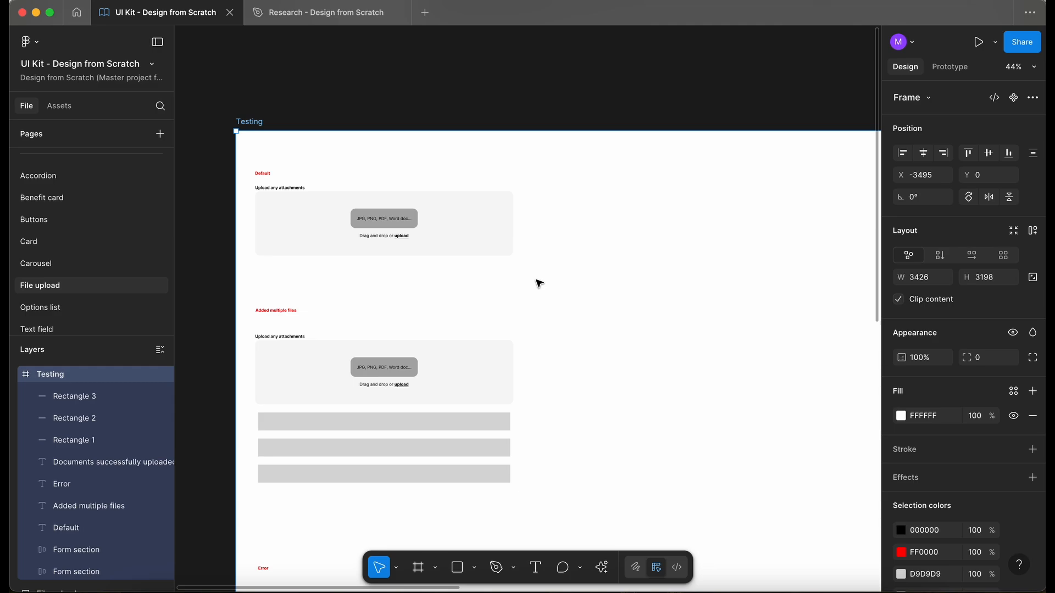
scroll(538, 283, up, 1)
scroll(538, 283, right, 1)
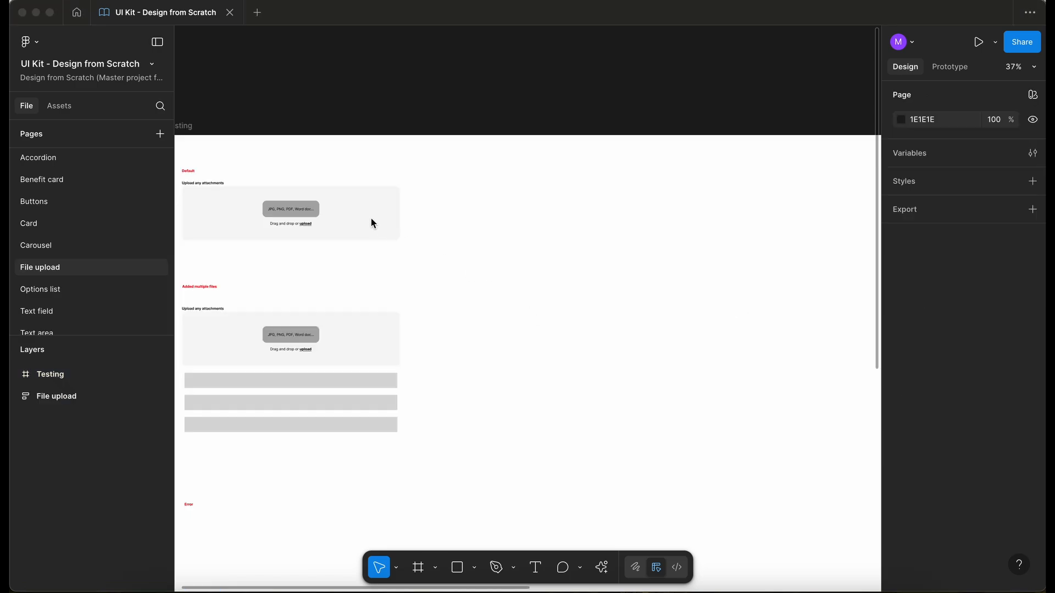
Step: Draw a frame about 724 wide and 238 high beside the default upload section
scroll(330, 204, up, 5)
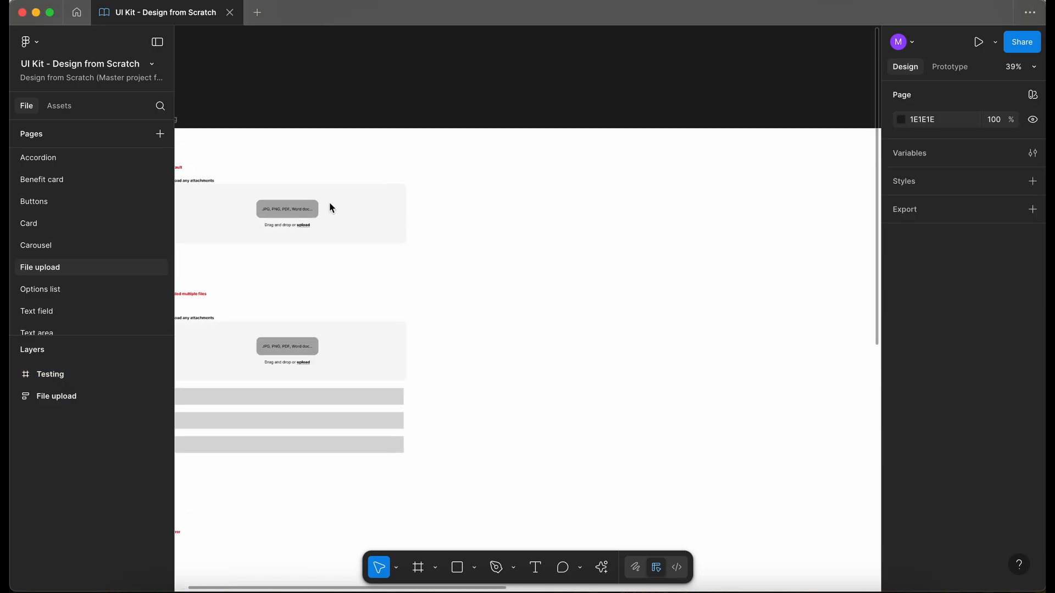
scroll(577, 193, right, 3)
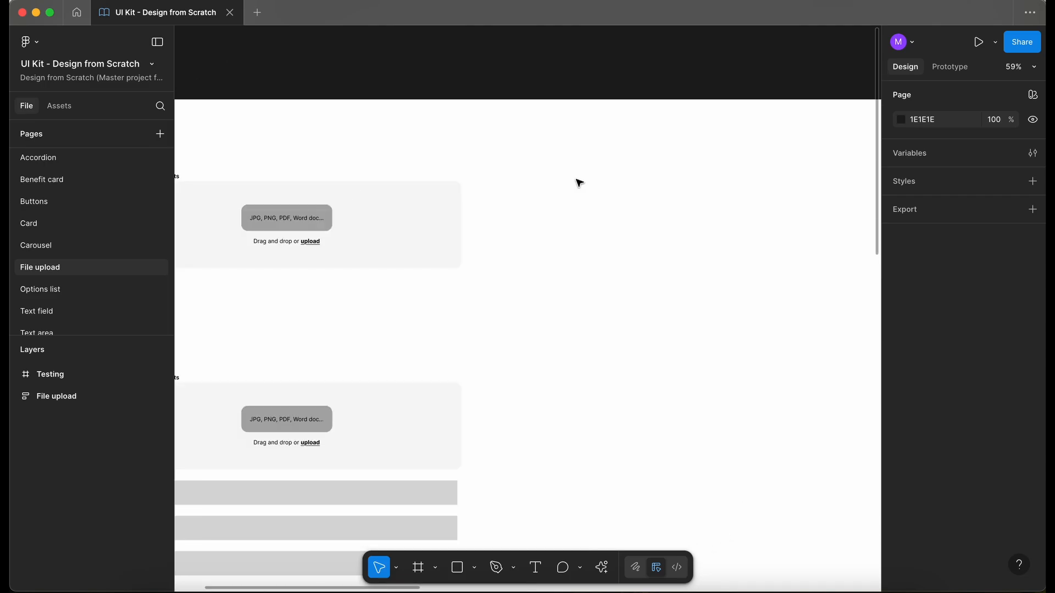
key(f)
drag(537, 182, 829, 277)
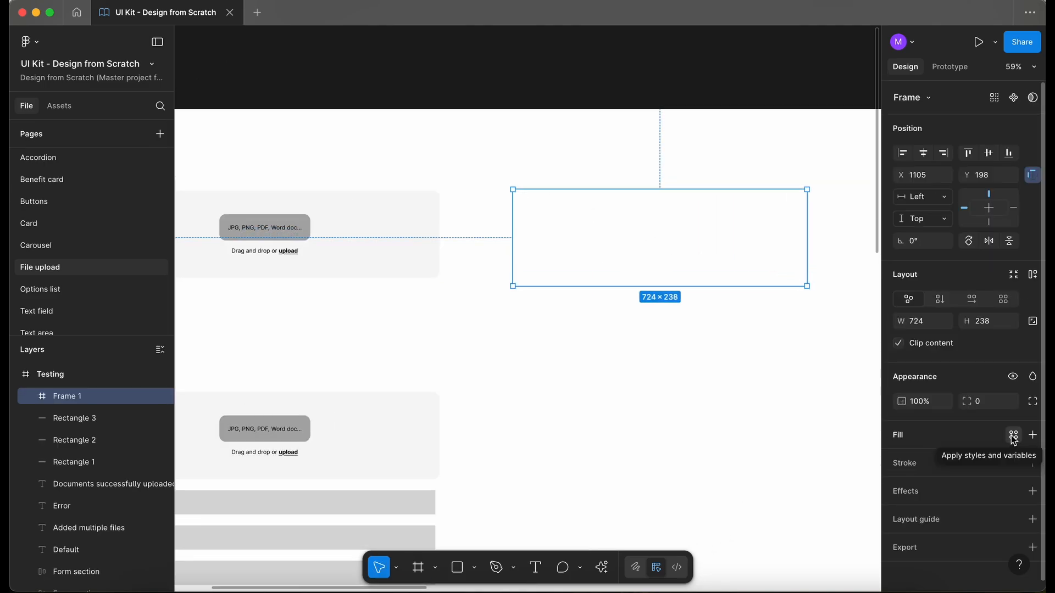
Step: Fill the new frame with a light dwm-neutral colour from the style guide library
click(1014, 434)
text(neu)
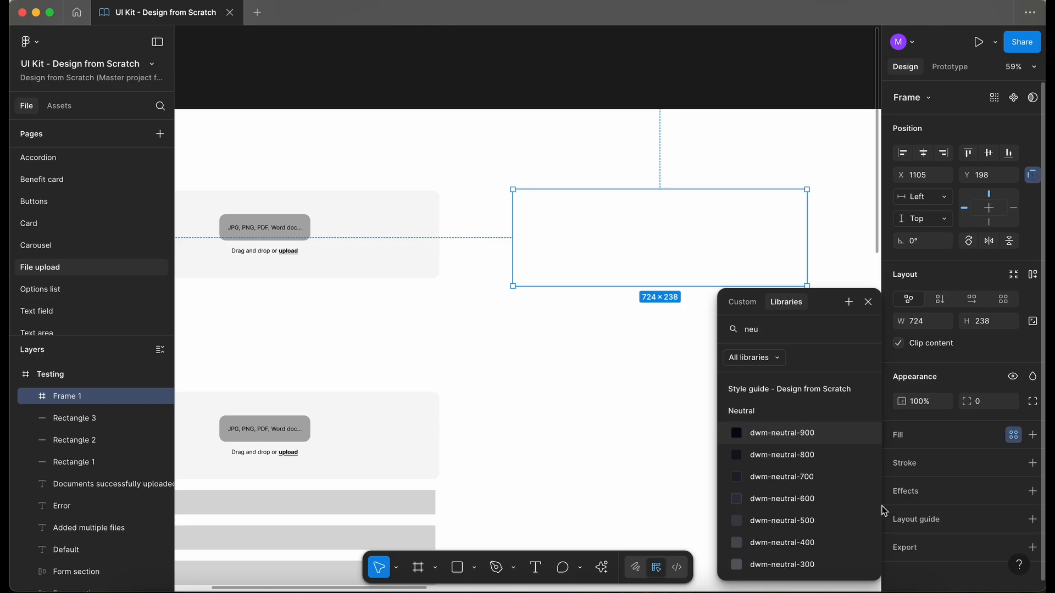
scroll(796, 528, down, 5)
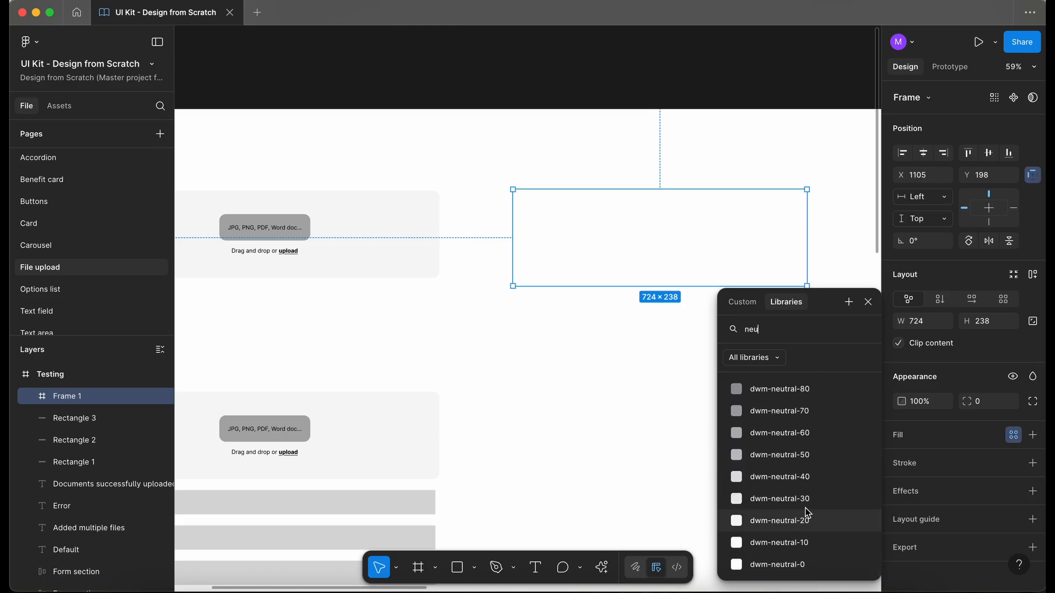
click(805, 504)
click(521, 409)
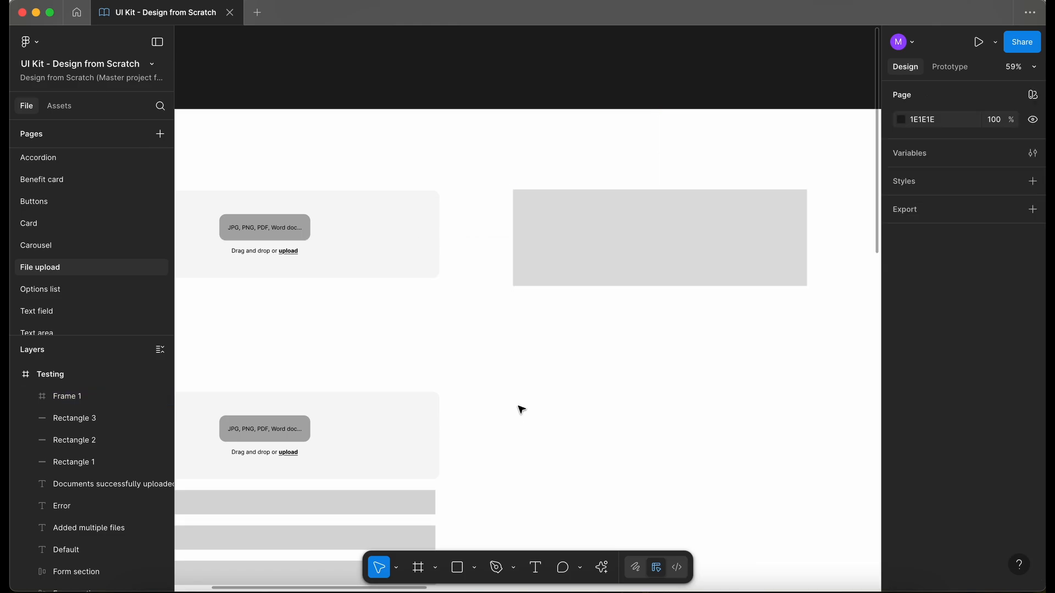
Step: Give the new grey frame the upload section's corner radius of 16 and enlarge it to about 775 by 285
click(418, 218)
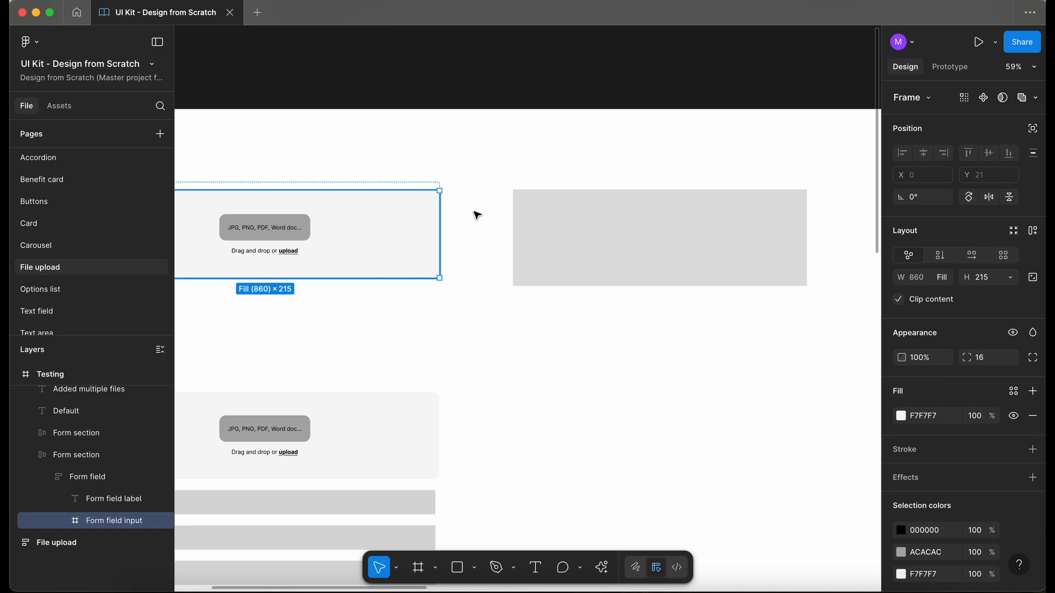
click(679, 222)
click(1001, 404)
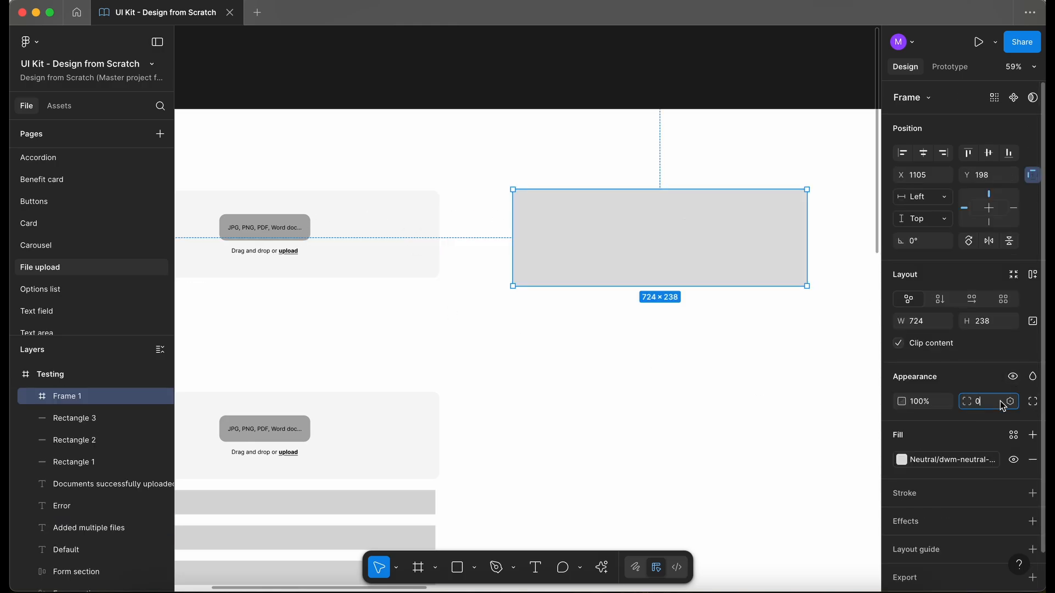
text(16)
key(Return)
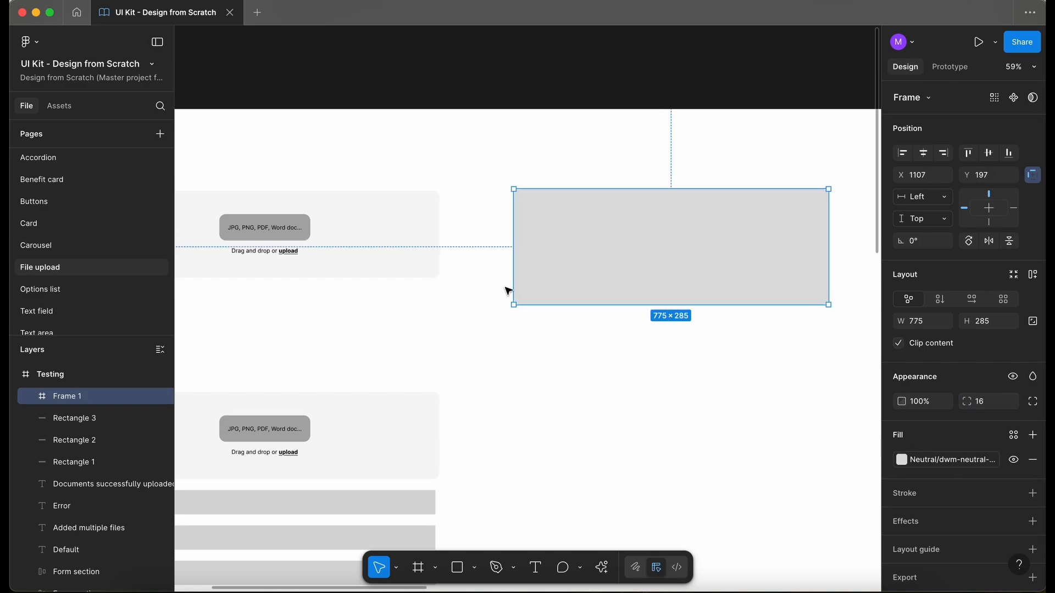
Step: Copy the "Drag and drop or upload" text into the middle of the grey frame and reword it as "Drop files here or"
scroll(484, 282, left, 5)
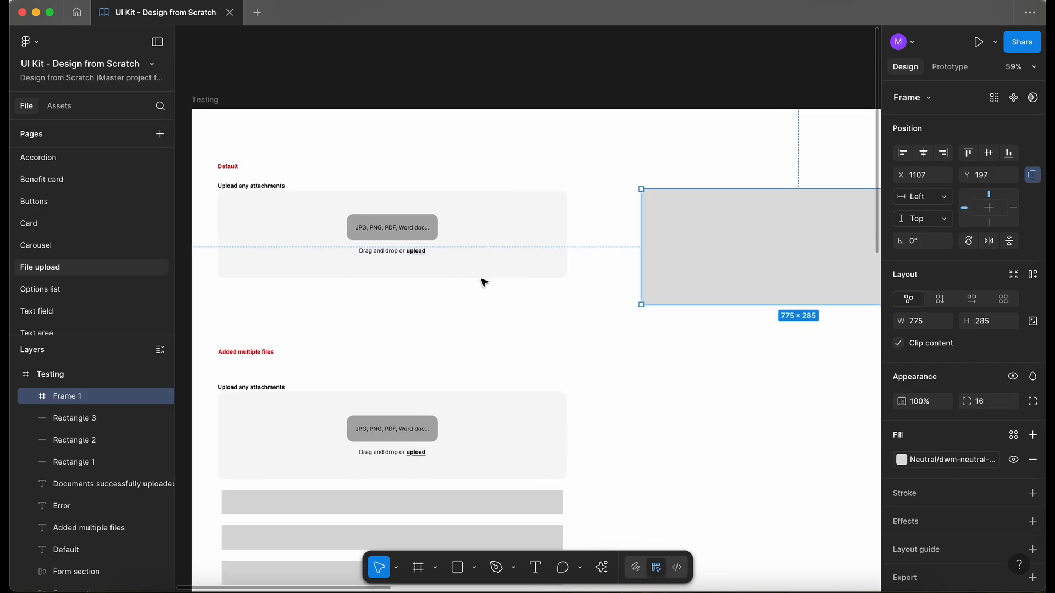
scroll(483, 281, up, 1)
scroll(483, 281, right, 4)
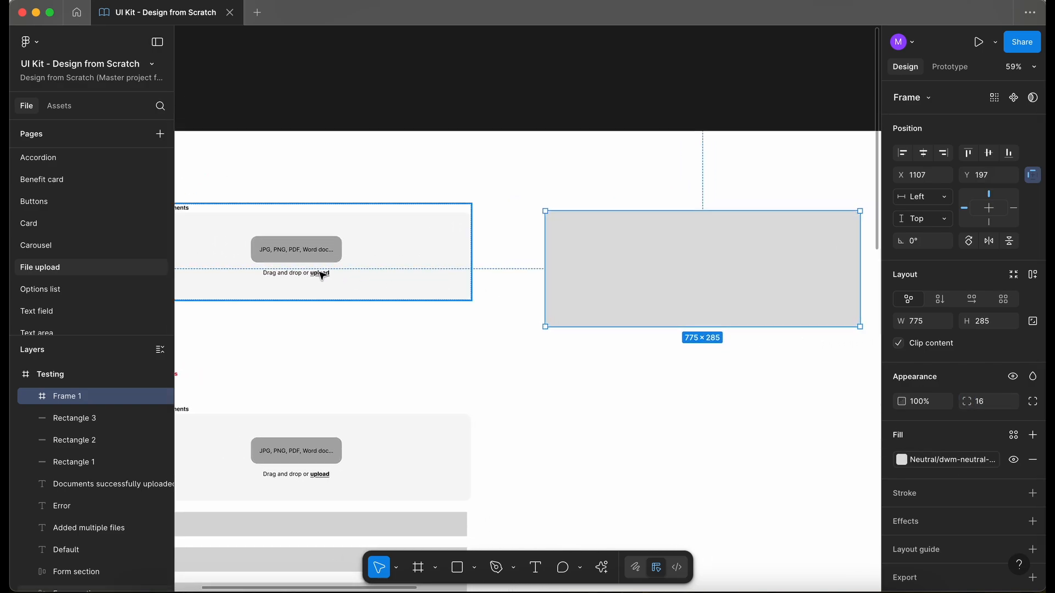
drag(302, 277, 723, 295)
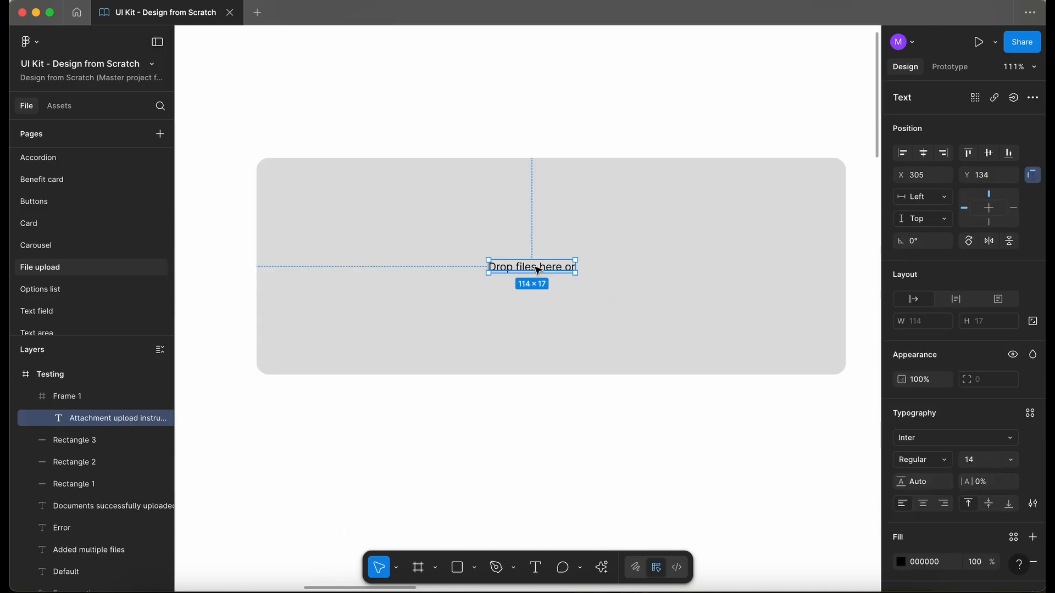
scroll(537, 269, down, 1)
scroll(550, 269, left, 2)
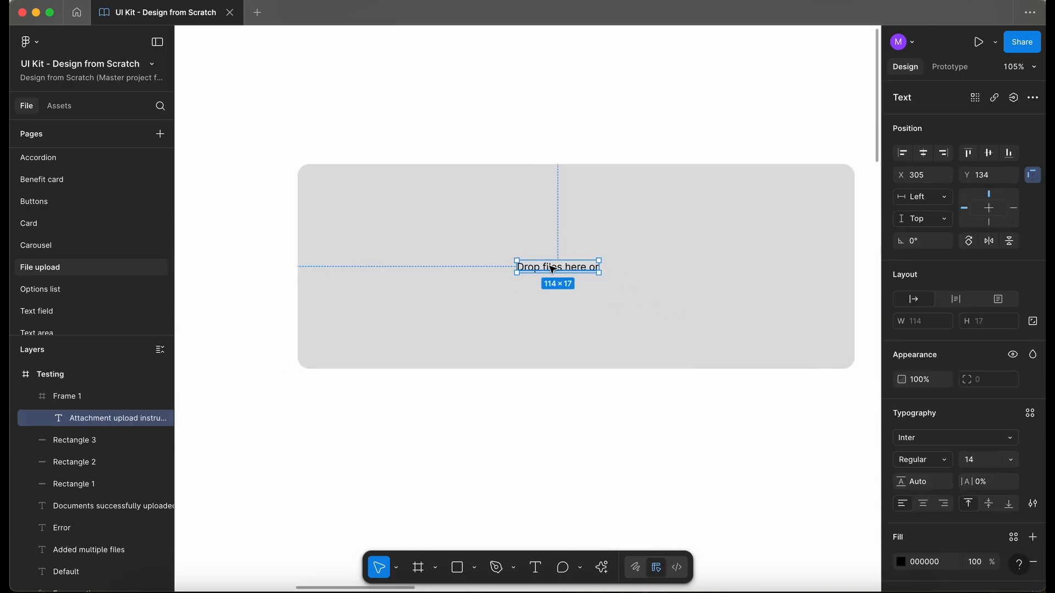
Step: Style the "Drop files here or" text in Inter Semi Bold with a neutral library colour and centre it horizontally in the frame
click(1010, 442)
double_click(575, 269)
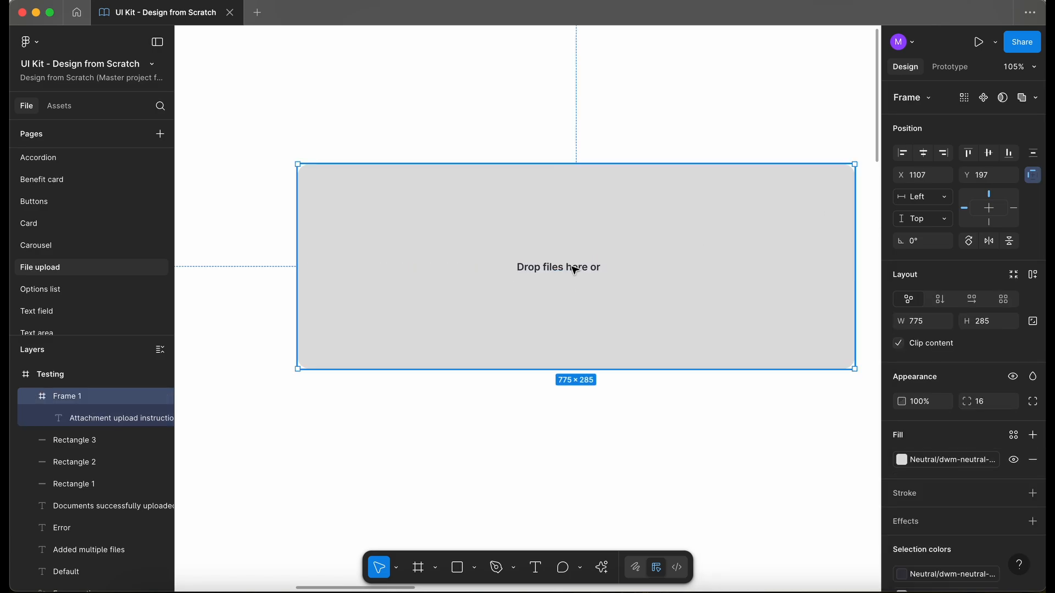
drag(579, 270, 596, 270)
Step: Find the Button component in the libraries and place a primary medium instance under the "Drop files here or" text
scroll(597, 271, right, 3)
click(64, 107)
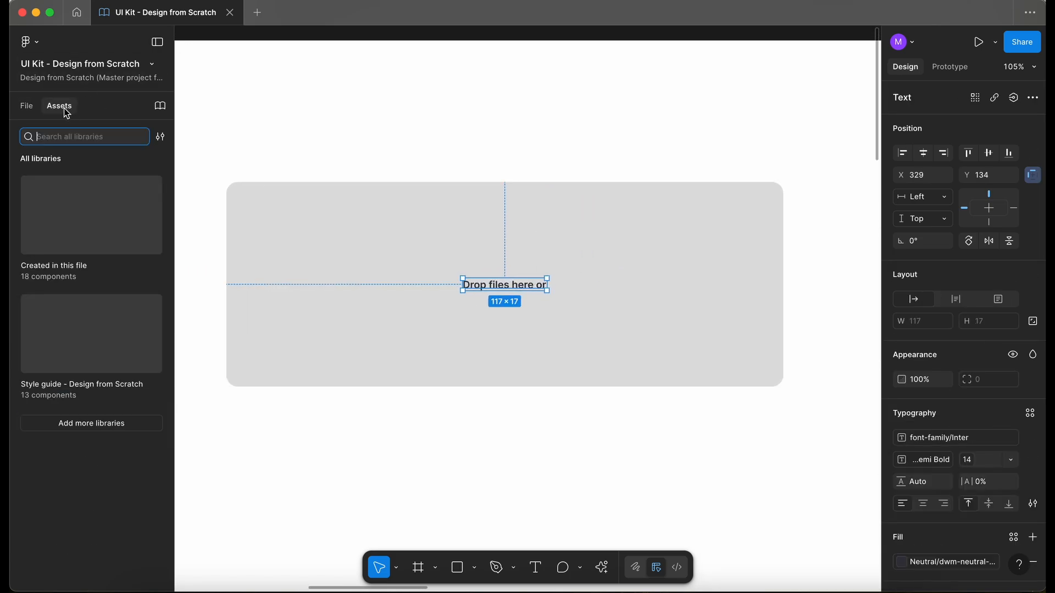
text(butt)
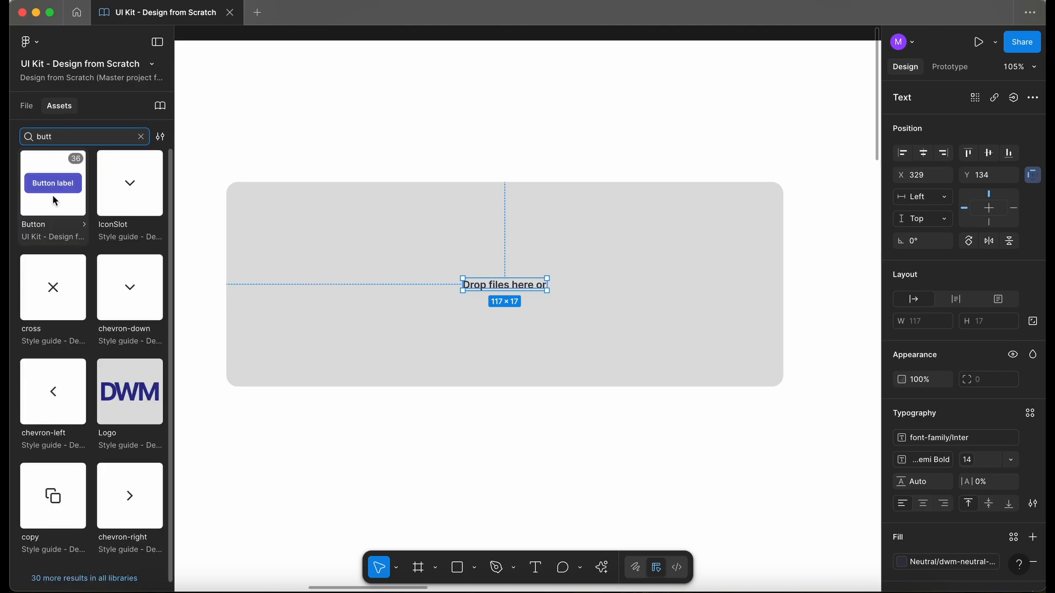
drag(52, 194, 515, 317)
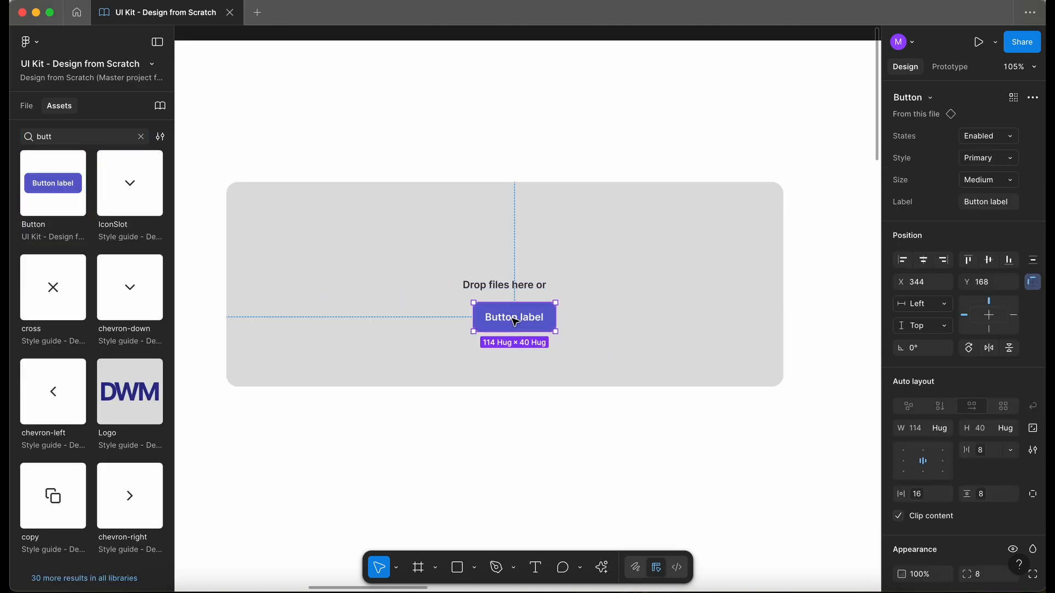
click(612, 340)
scroll(631, 311, down, 1)
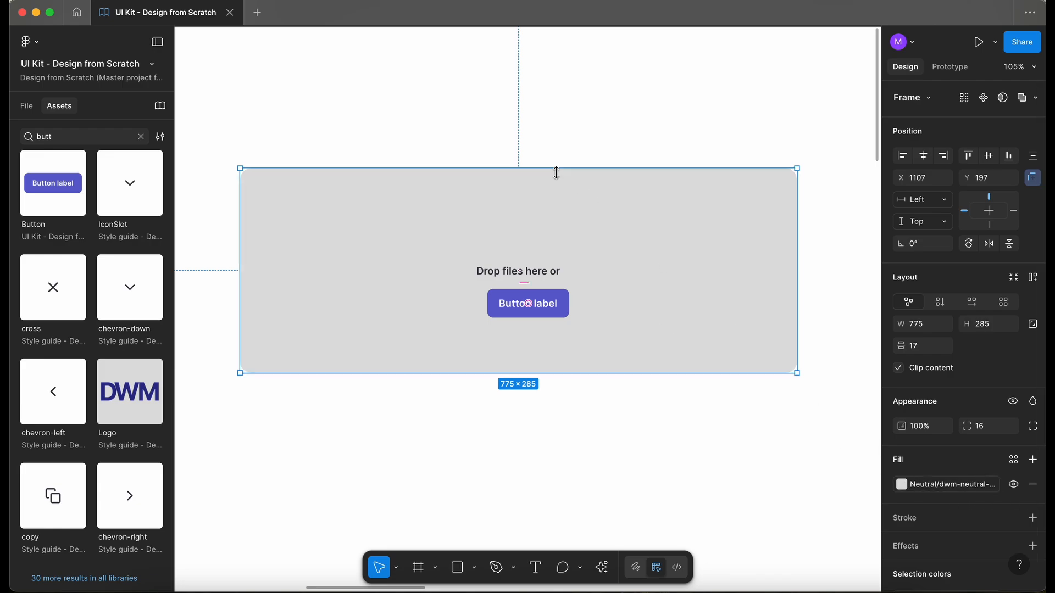
scroll(557, 173, down, 2)
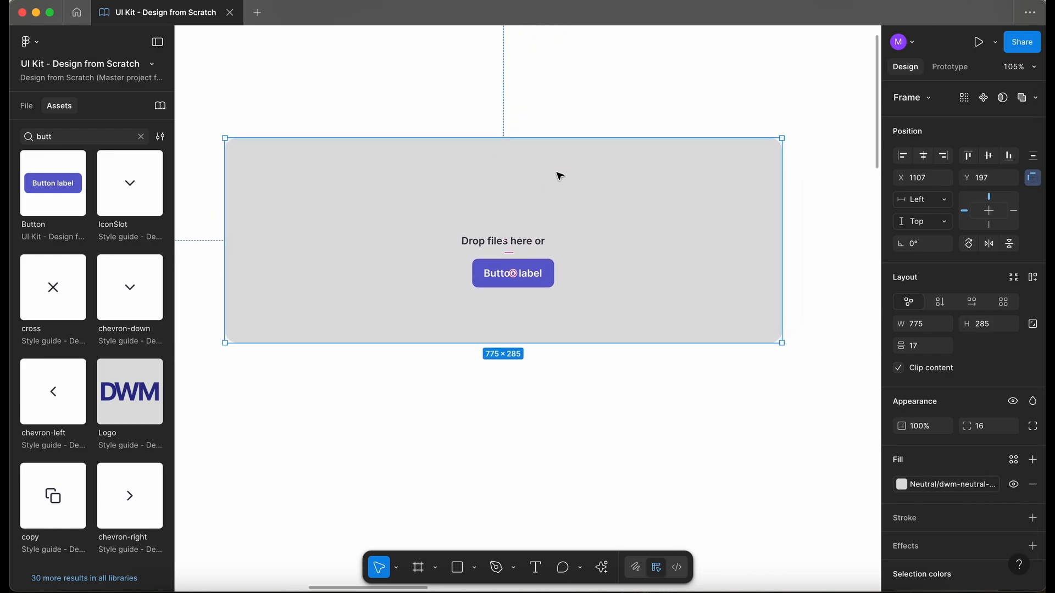
Step: Give the drop area frame a stroke in the library colour dwm-neutral-400 and remove its grey fill
click(1013, 519)
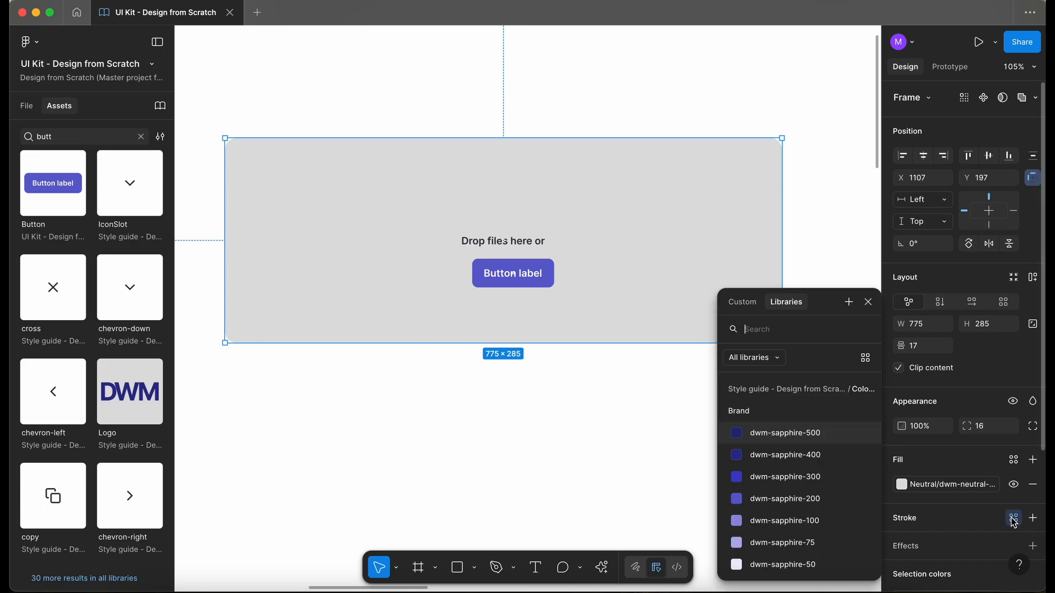
text(neu)
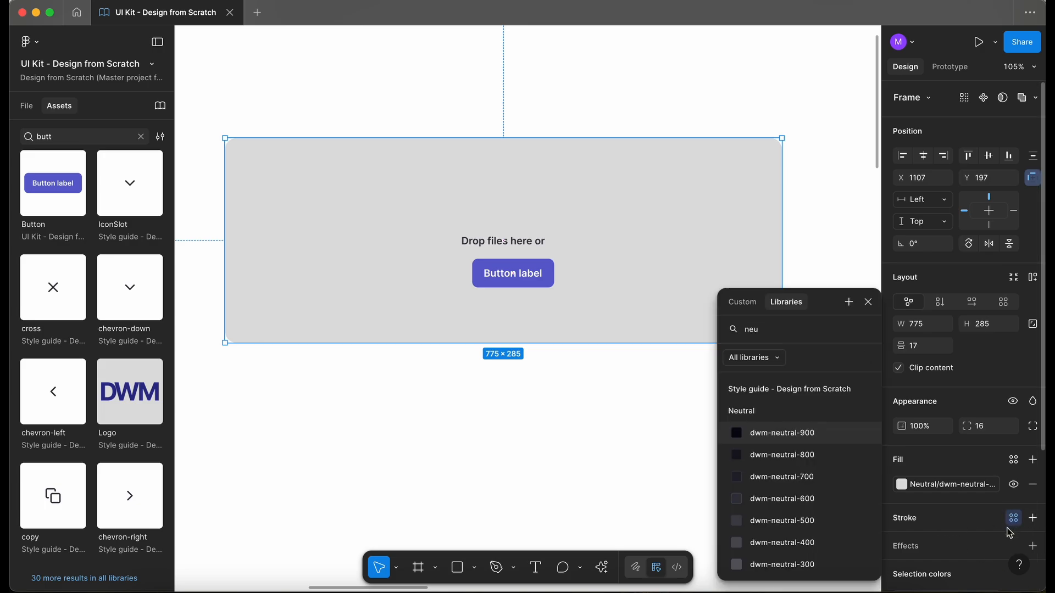
click(818, 543)
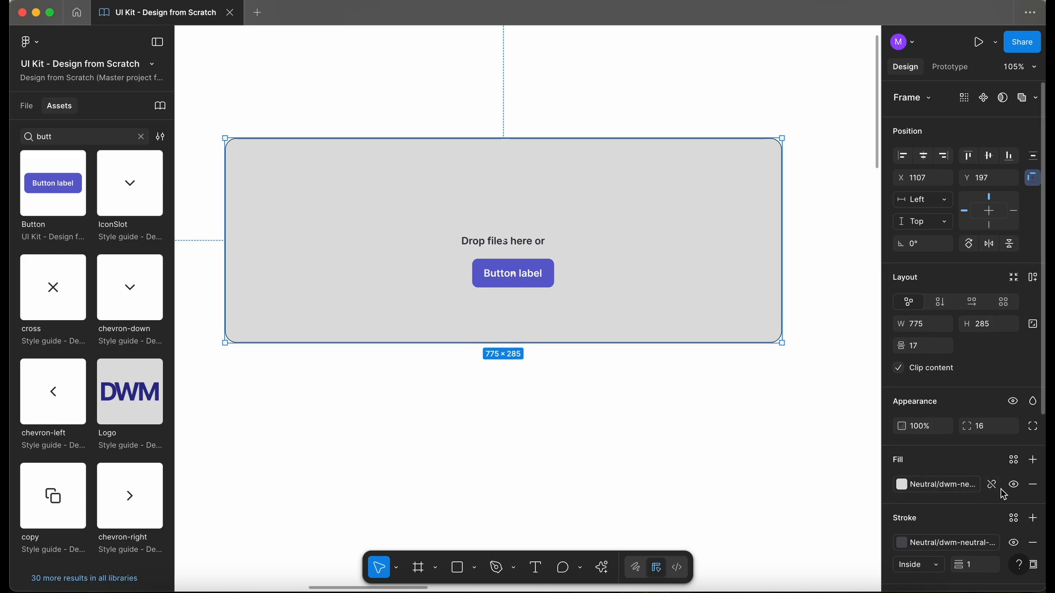
click(1031, 485)
Step: Change the drop area frame's stroke style to dashed with a dash length of 12
click(1013, 535)
click(825, 496)
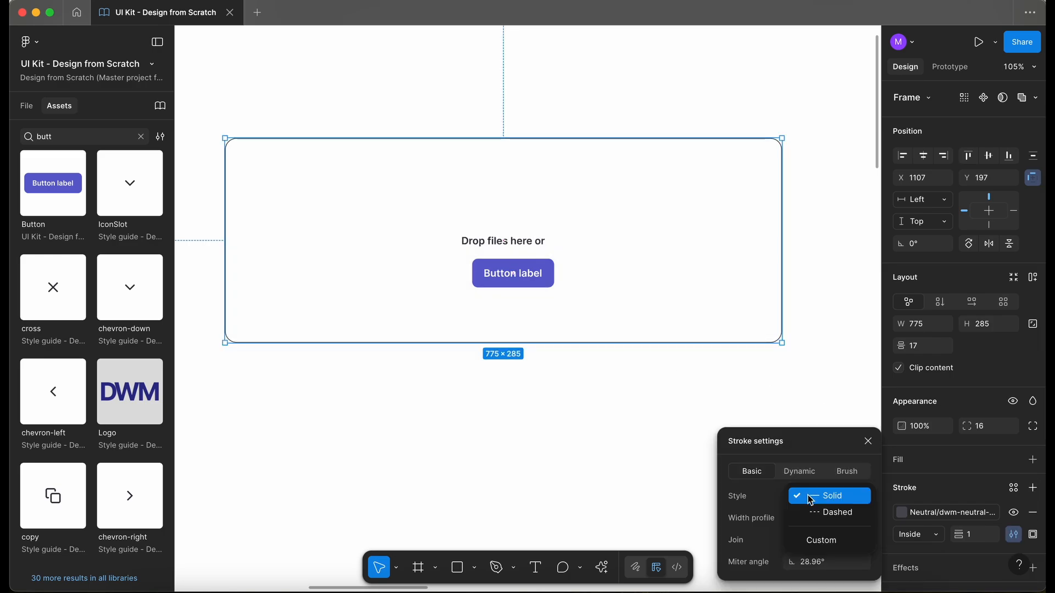
click(846, 514)
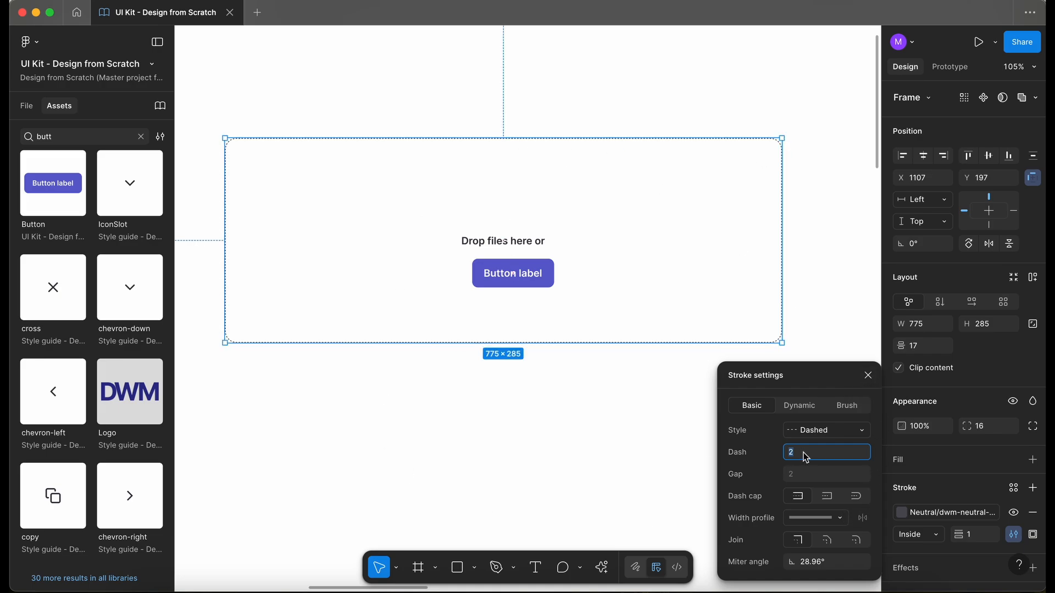
key(Up)
key(Up)
key(Up)
key(Up)
key(Up)
key(Up)
key(Up)
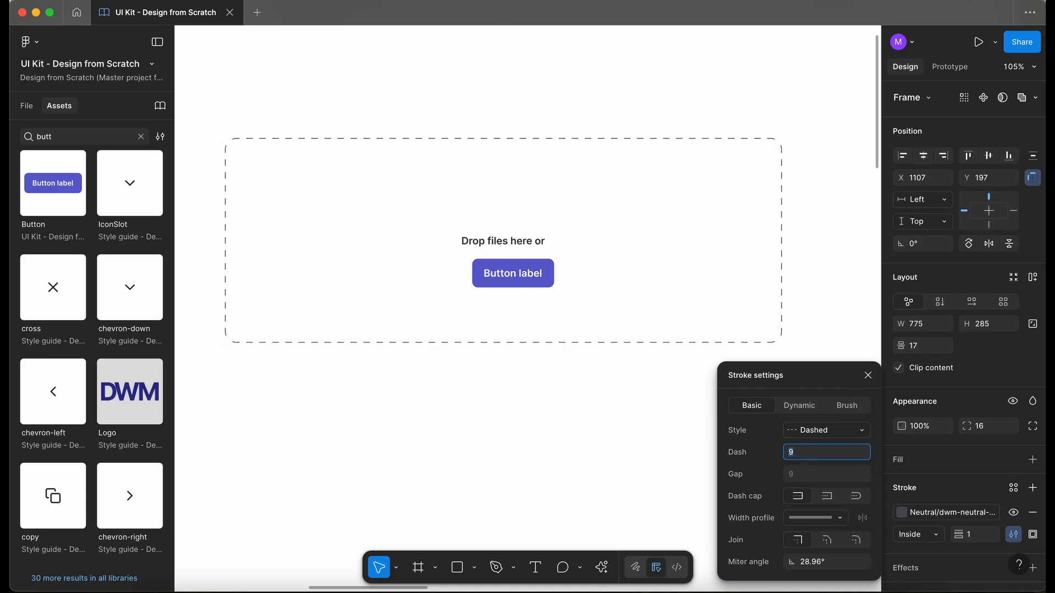
key(Up)
key(Up)
key(Up)
key(Up)
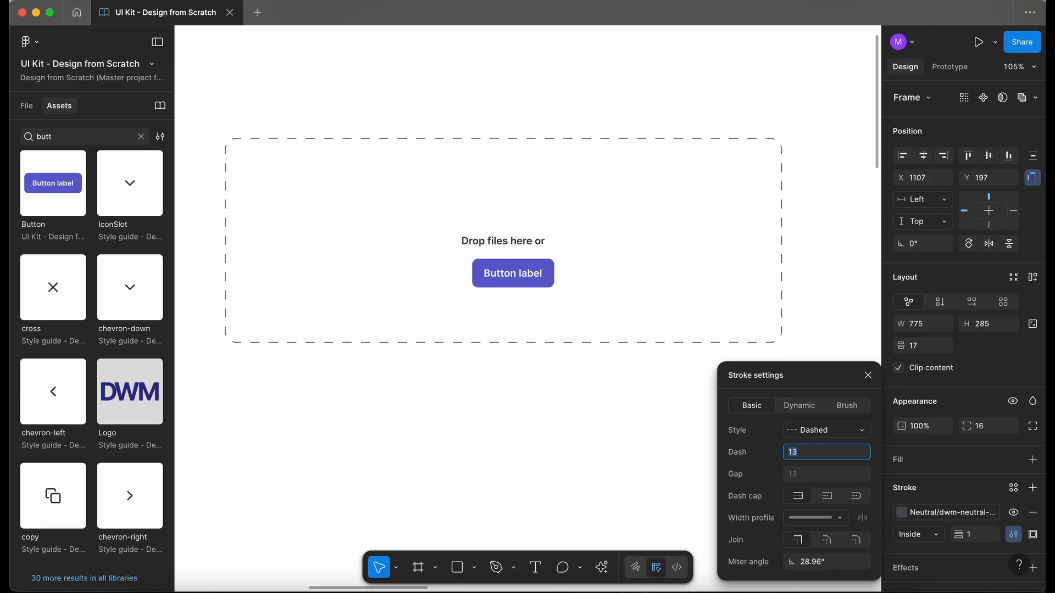
key(Down)
key(Down)
key(Up)
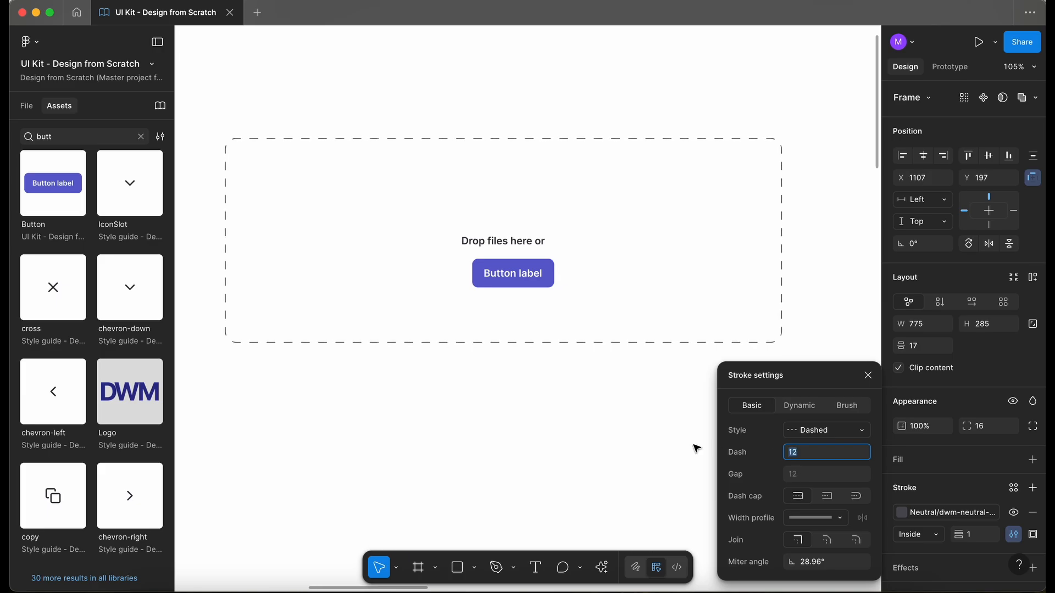
Step: Change the label of the button inside the drop area to "BROWSE FILES"
click(488, 433)
scroll(487, 433, down, 5)
scroll(487, 432, left, 2)
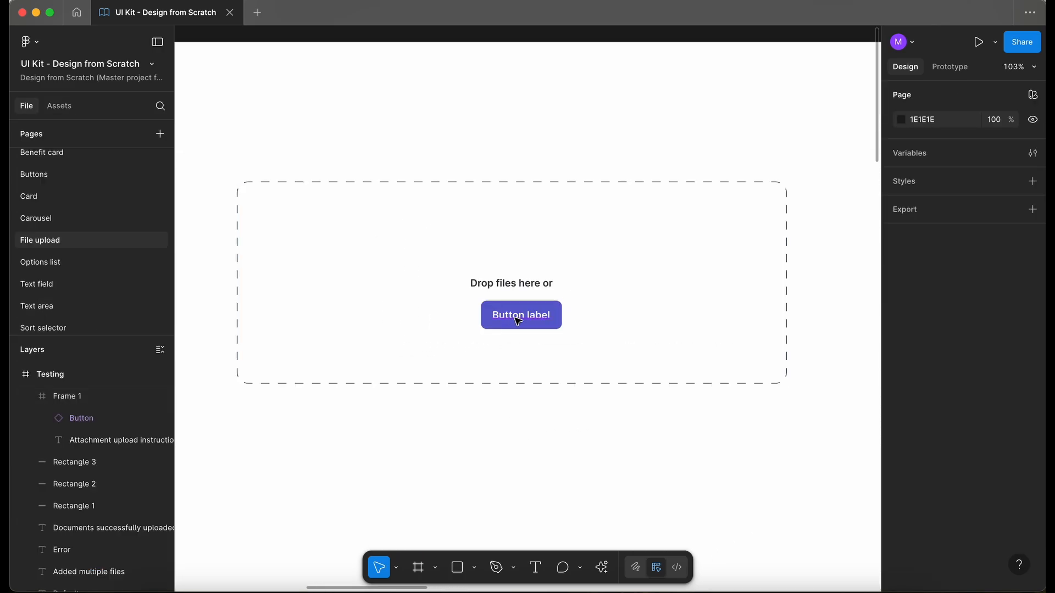
double_click(517, 319)
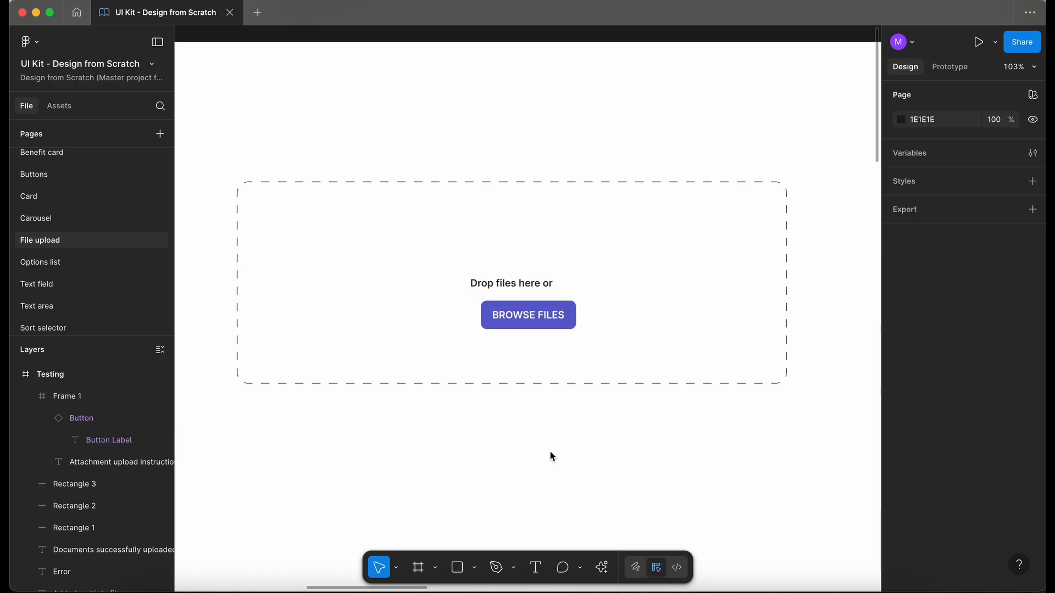
Step: Wrap the "Drop files here or" text and the button in an auto layout frame and rename it "Container"
click(520, 315)
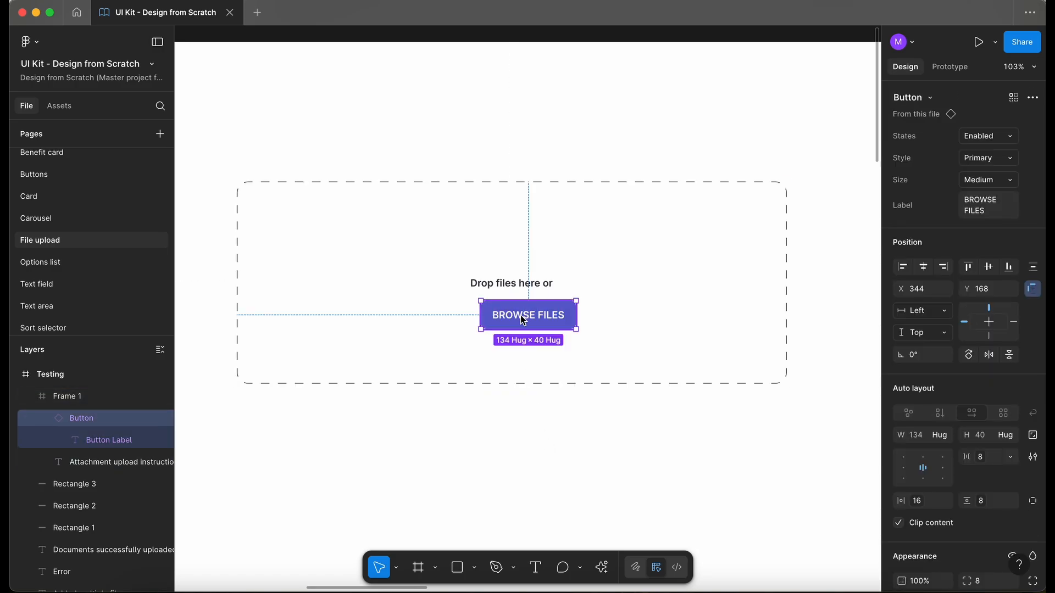
shift+click(513, 287)
key(shift+a)
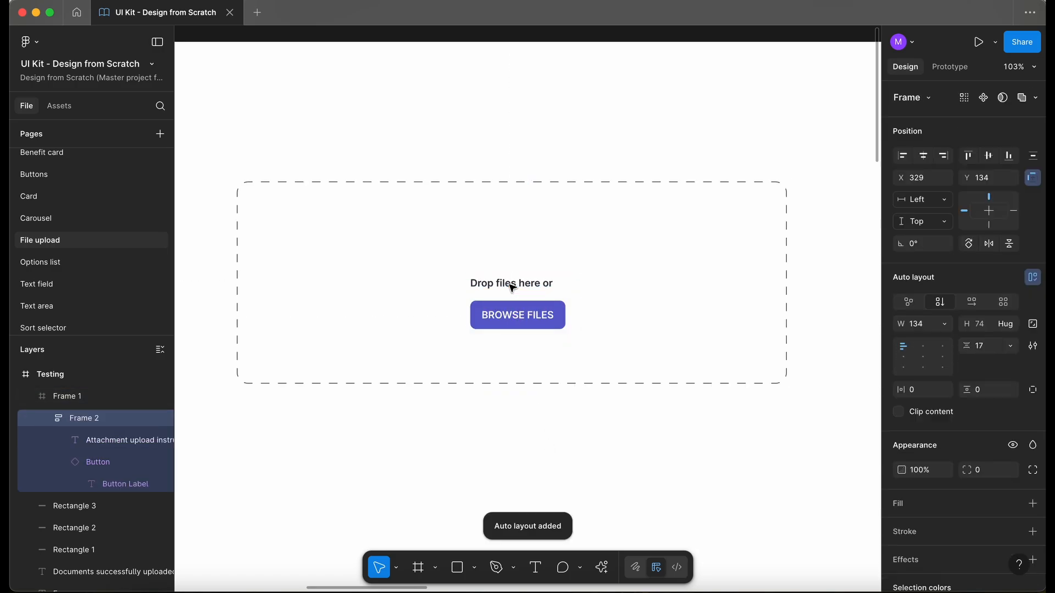
double_click(80, 420)
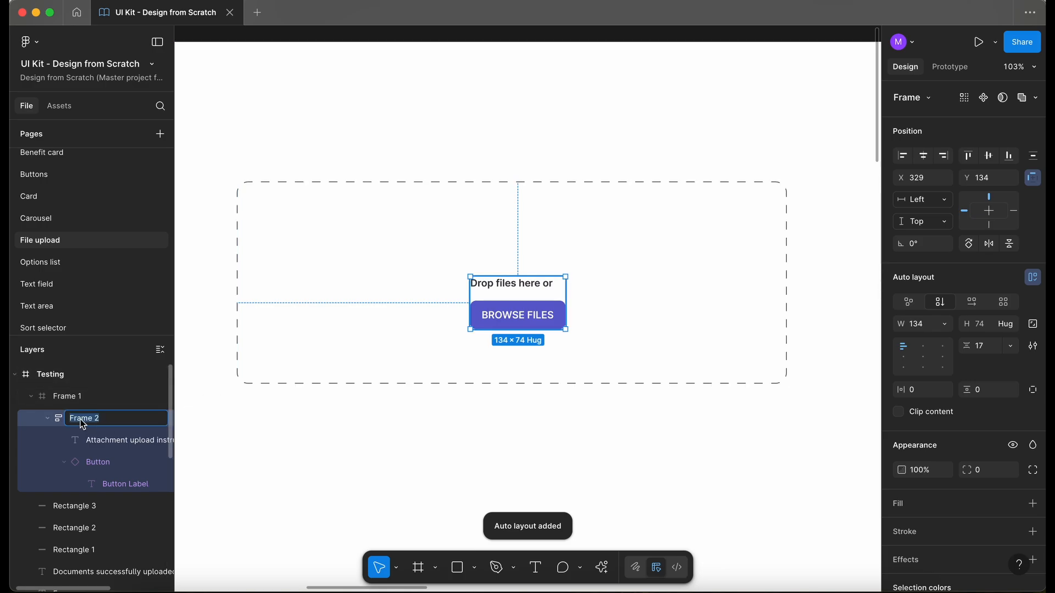
text(Container)
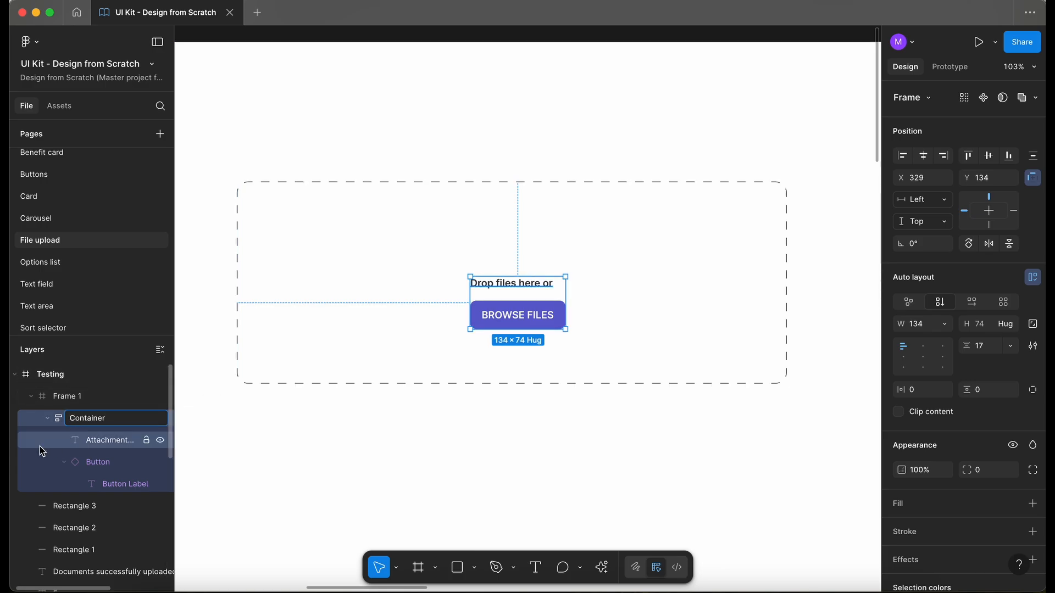
Step: Collapse the button's sublayers and set the Container's auto layout alignment to centre
click(107, 462)
click(63, 464)
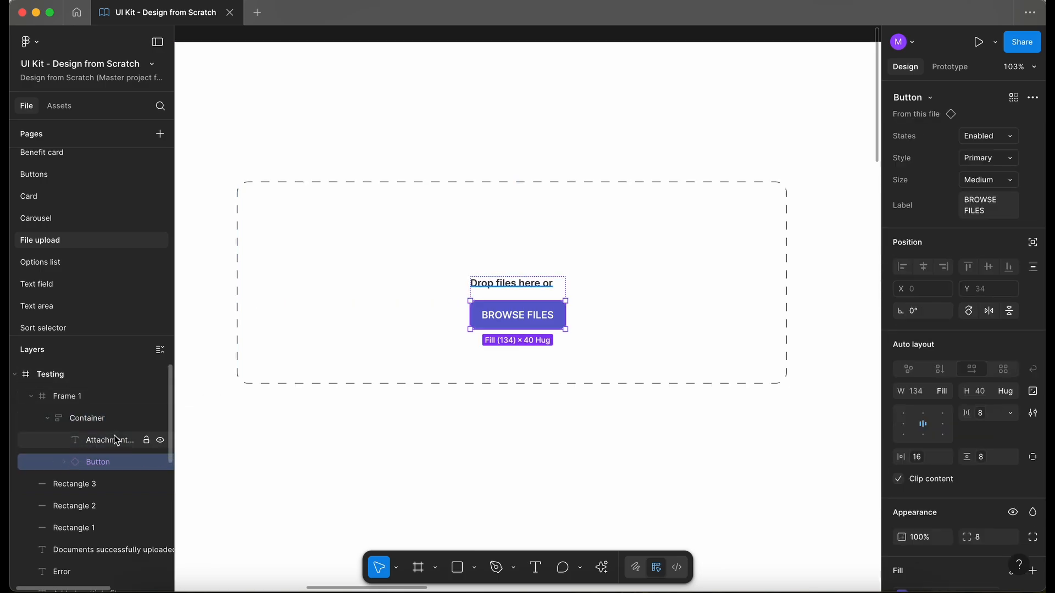
click(118, 439)
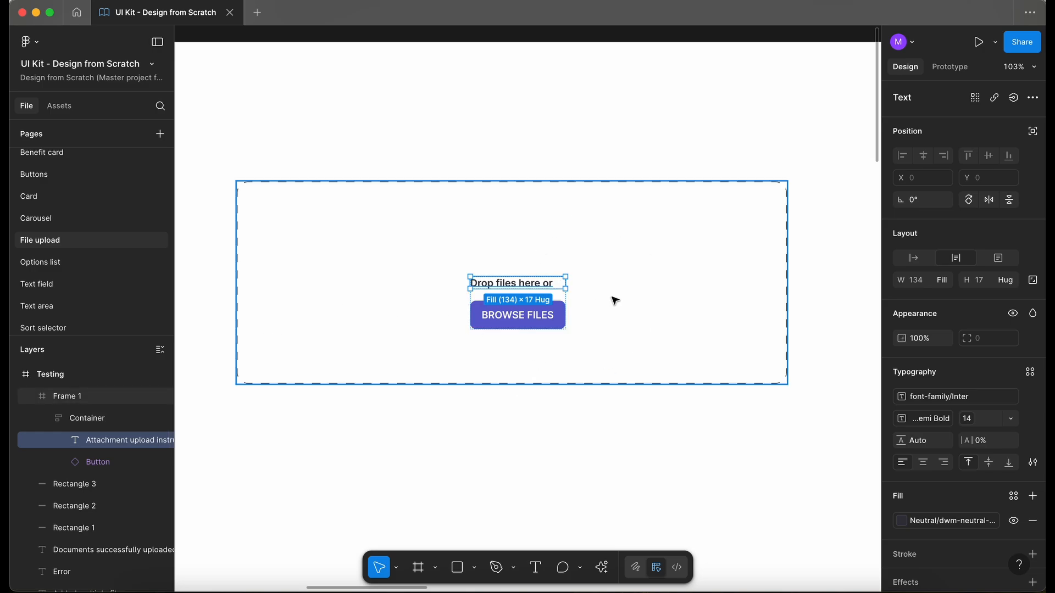
click(94, 417)
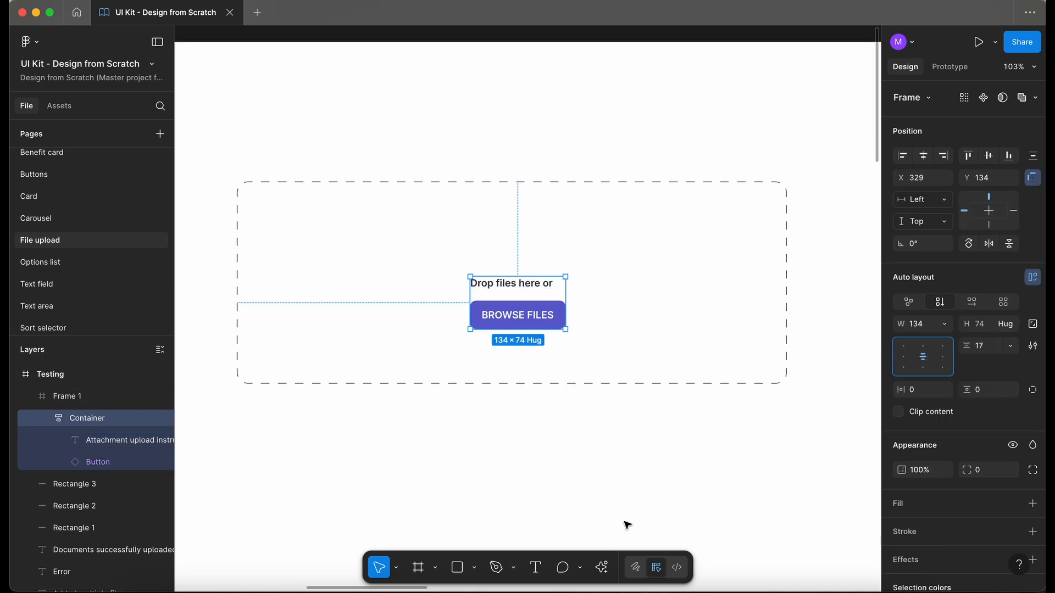
Step: Insert the upload icon from the Feather Icons plugin and place it above the text inside the Container
click(603, 567)
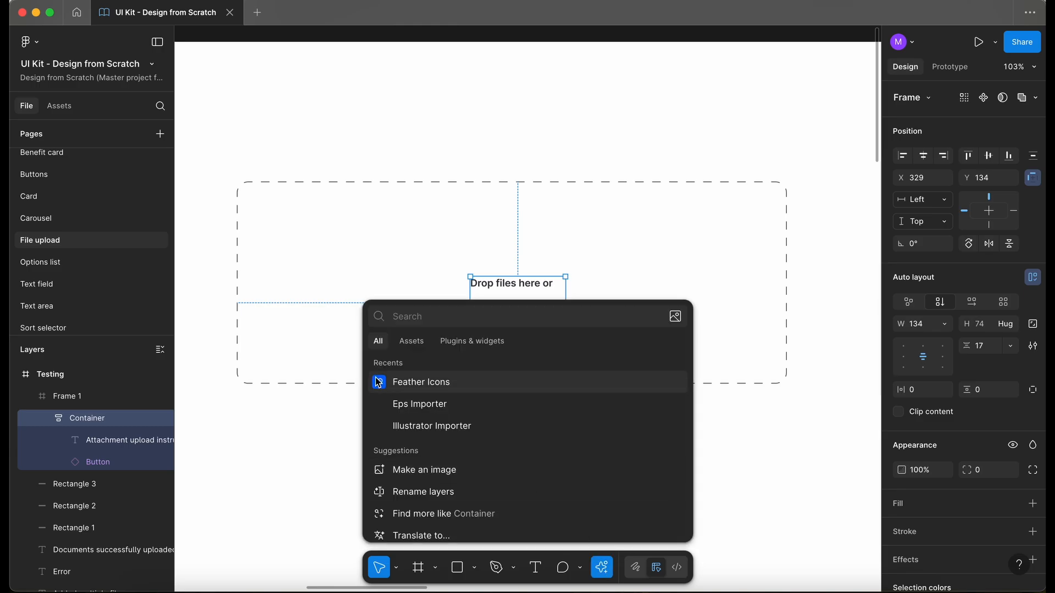
click(410, 380)
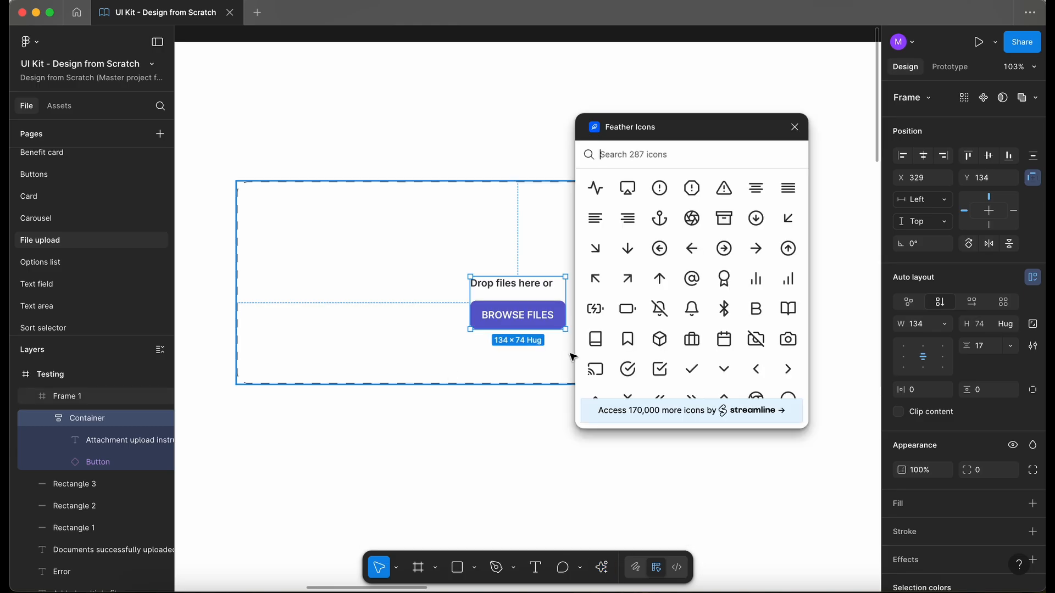
text(uplo)
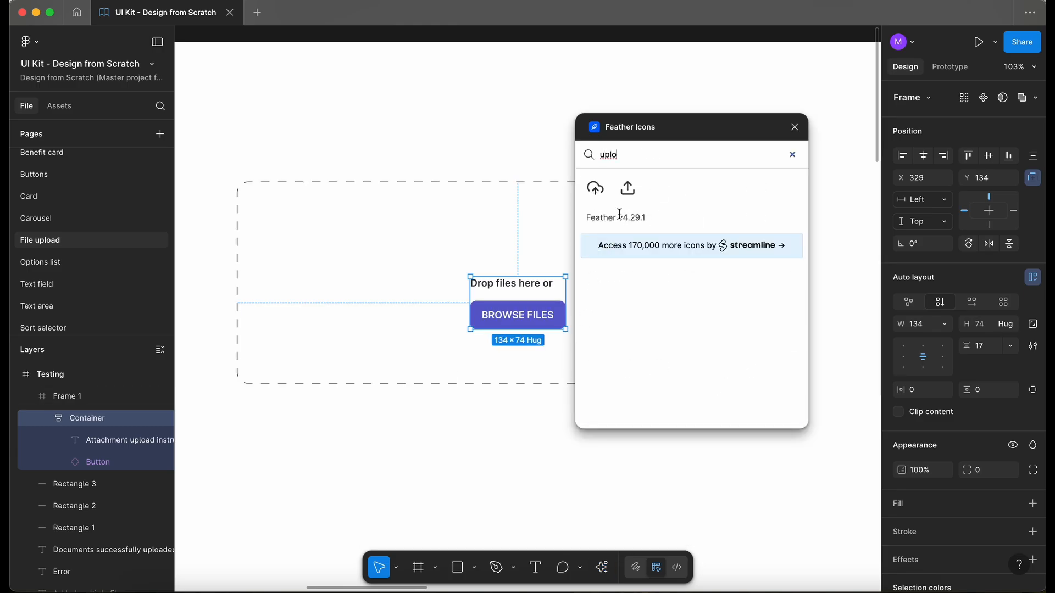
drag(627, 188, 542, 313)
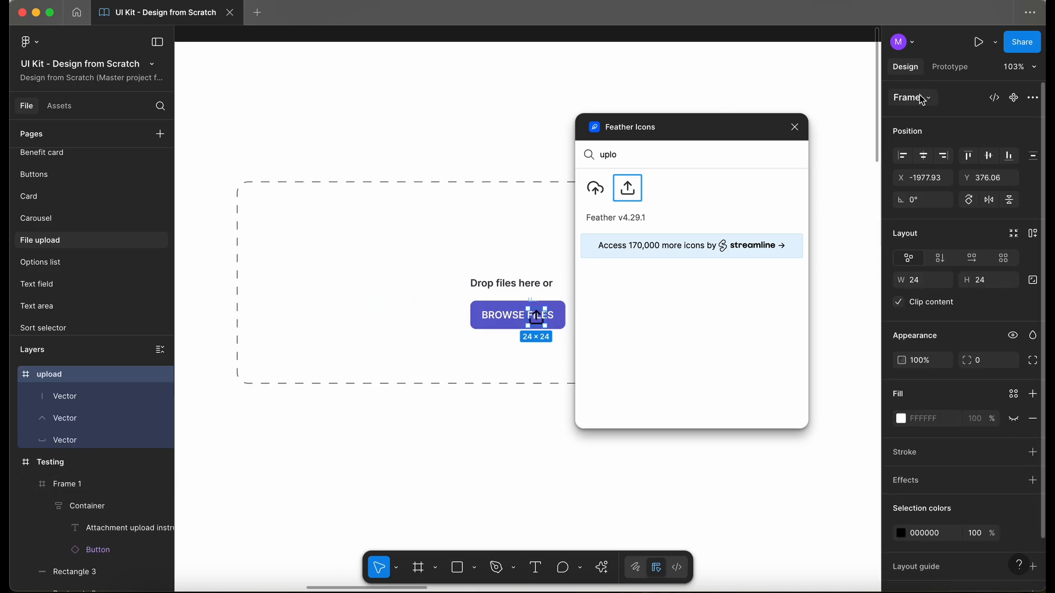
click(794, 127)
drag(526, 315, 502, 298)
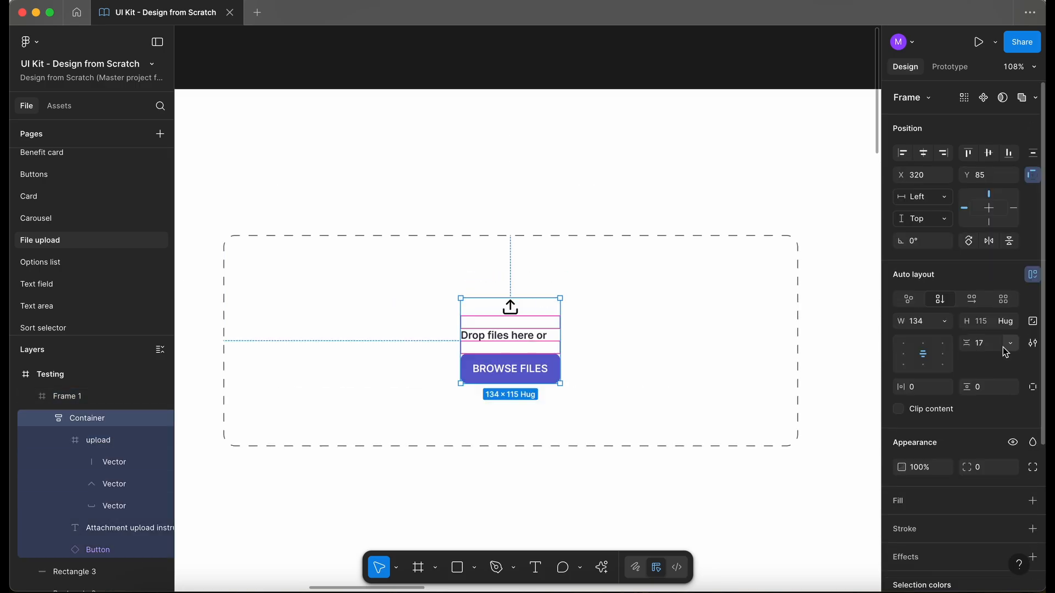
Step: Apply library spacing variables to the Container: 8px for the gap and 0px for horizontal and vertical padding
click(1006, 347)
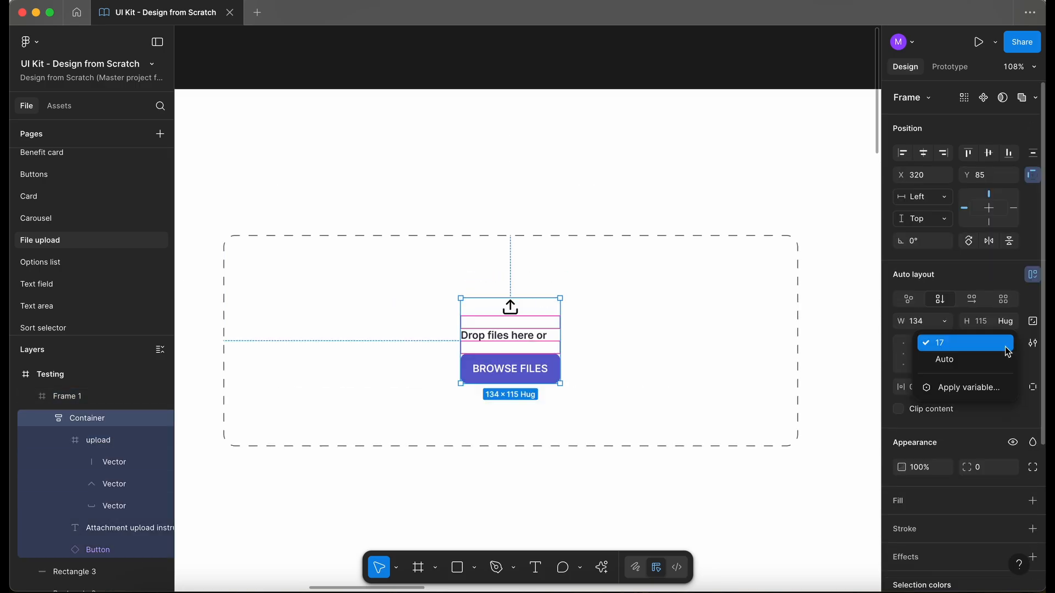
click(1000, 384)
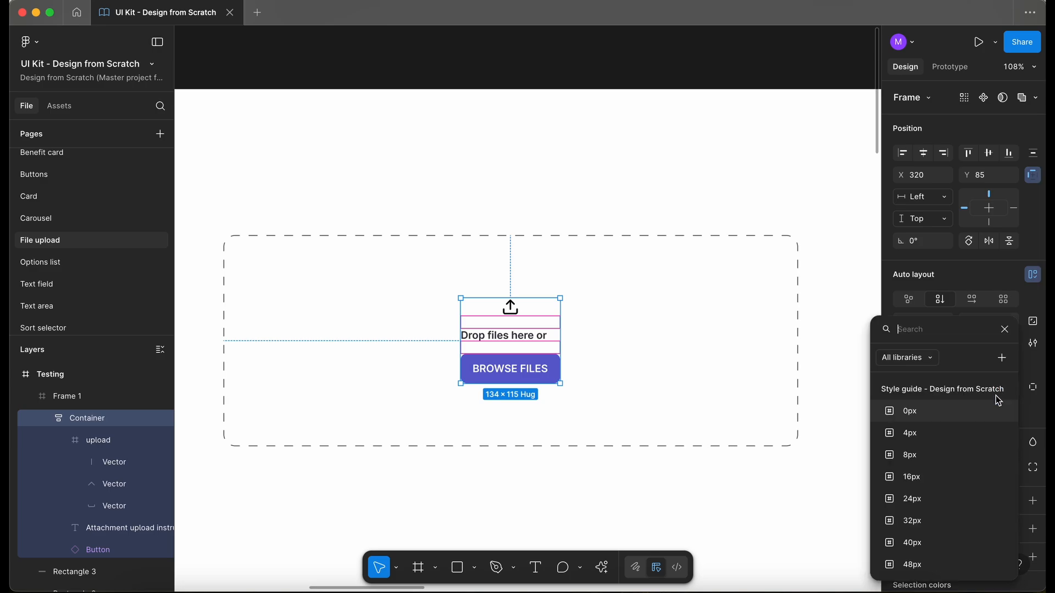
click(916, 456)
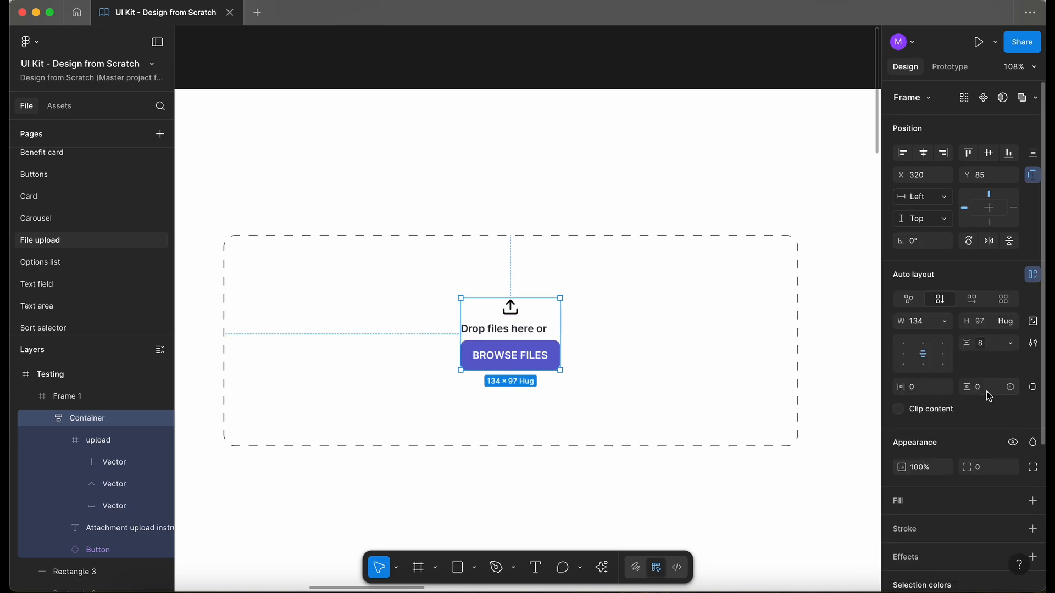
click(944, 387)
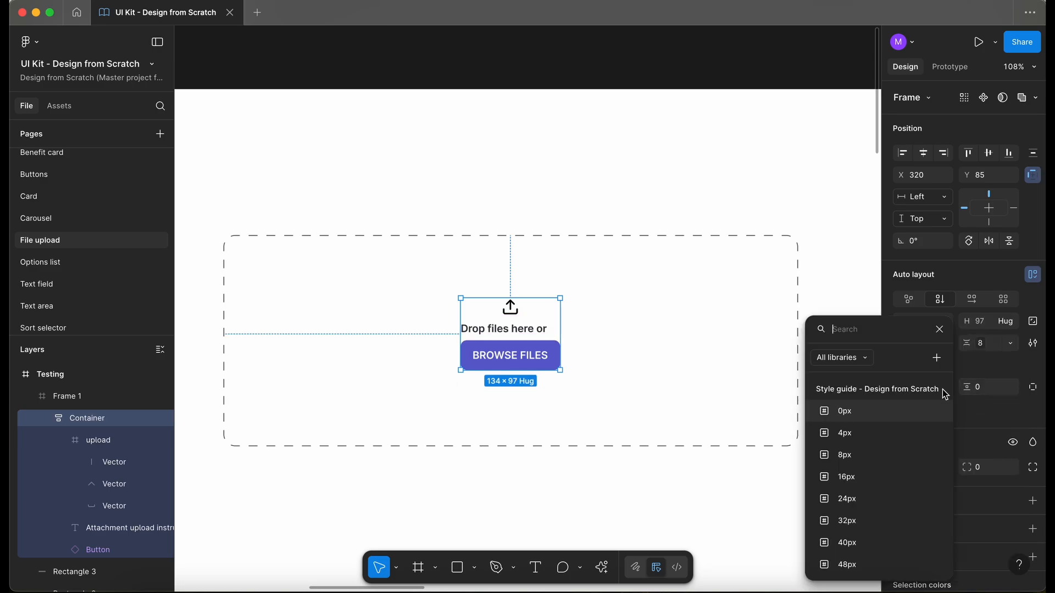
click(861, 418)
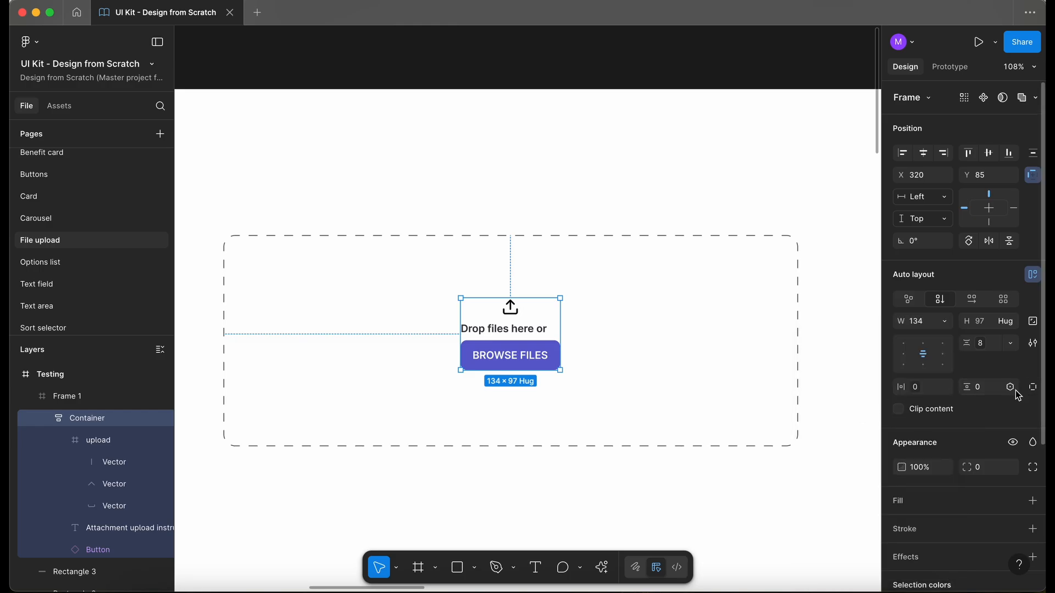
click(1013, 391)
click(907, 420)
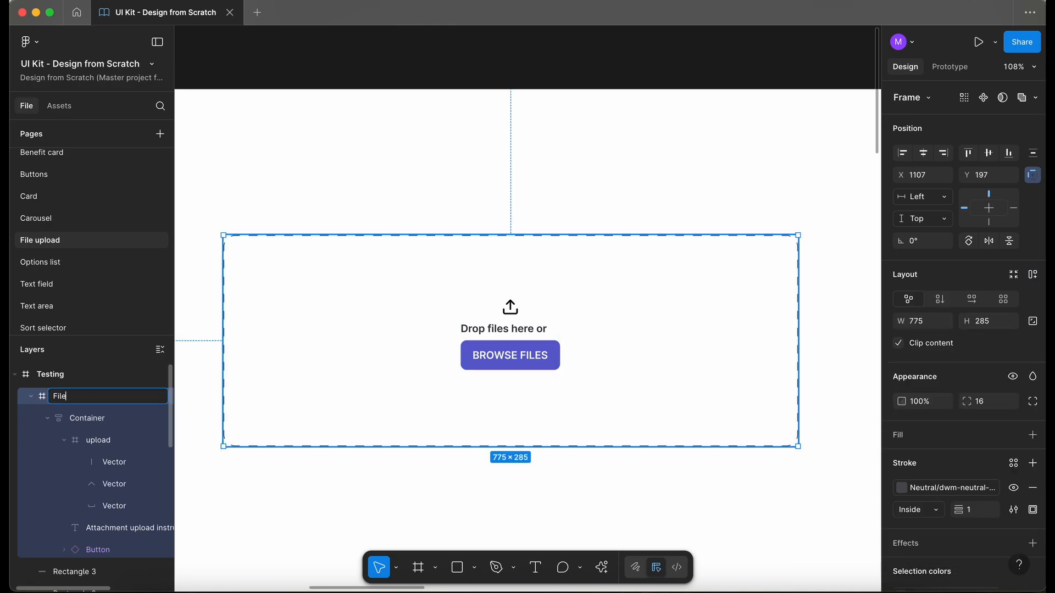
Step: Rename the dashed outer frame "FileUpload" and add auto layout to it
text(ad)
key(Return)
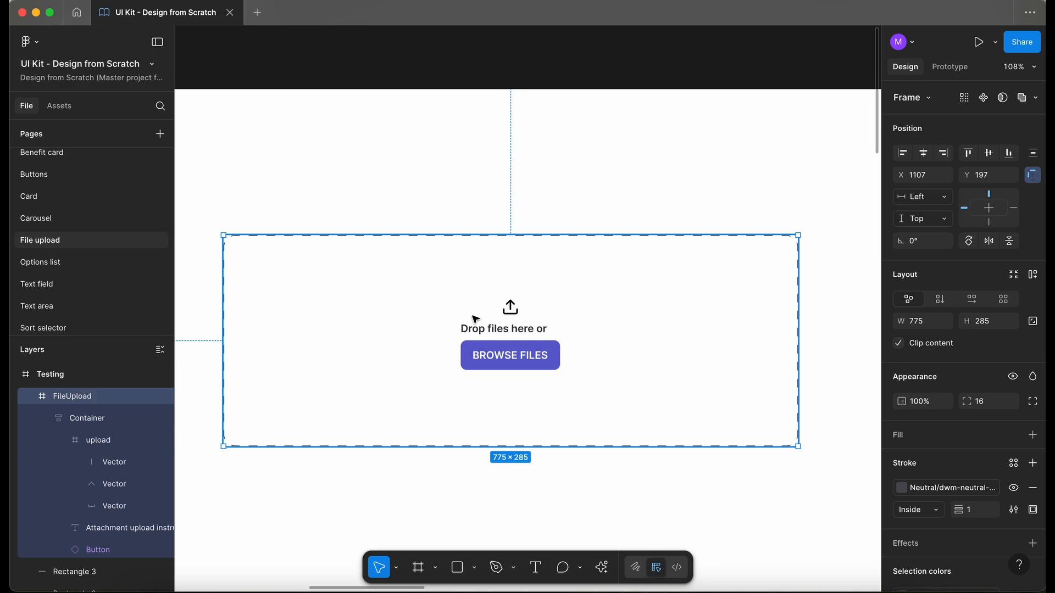
key(shift+a)
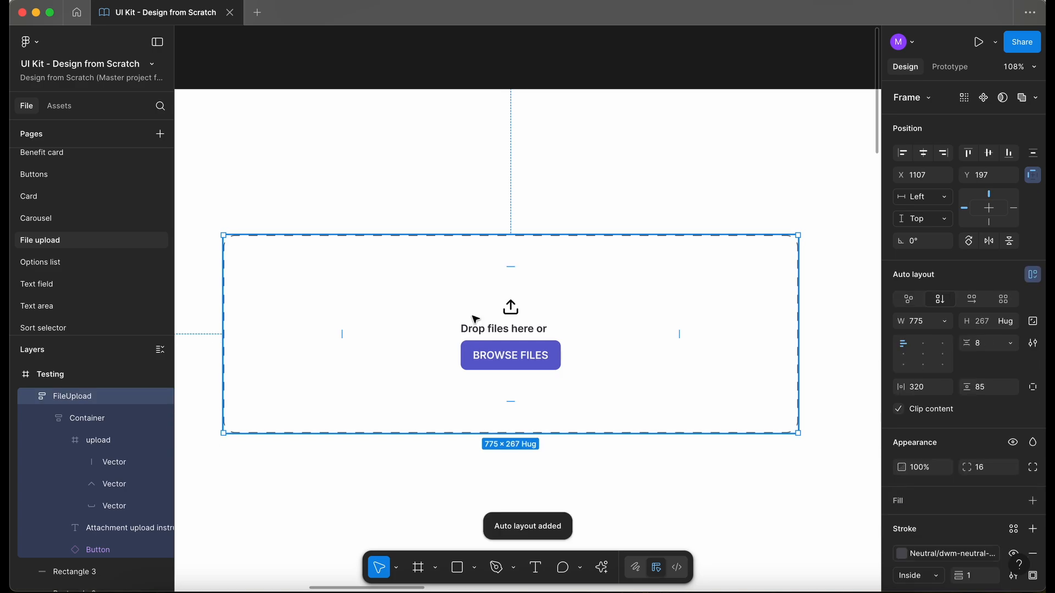
Step: Set the FileUpload frame's padding to the 48px library variable and make the Container fill its width
click(945, 391)
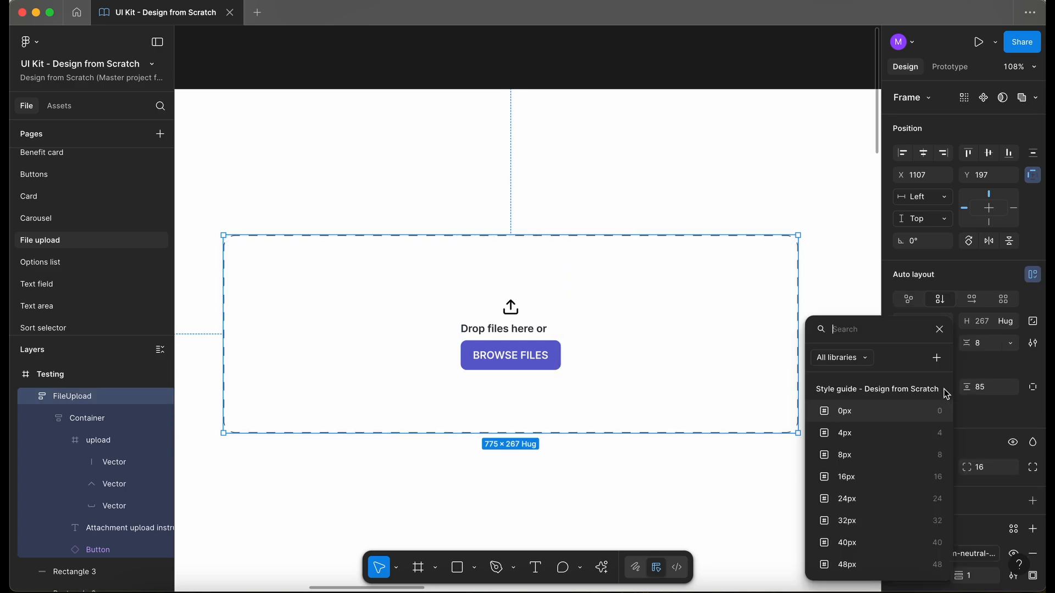
scroll(879, 483, down, 3)
click(869, 491)
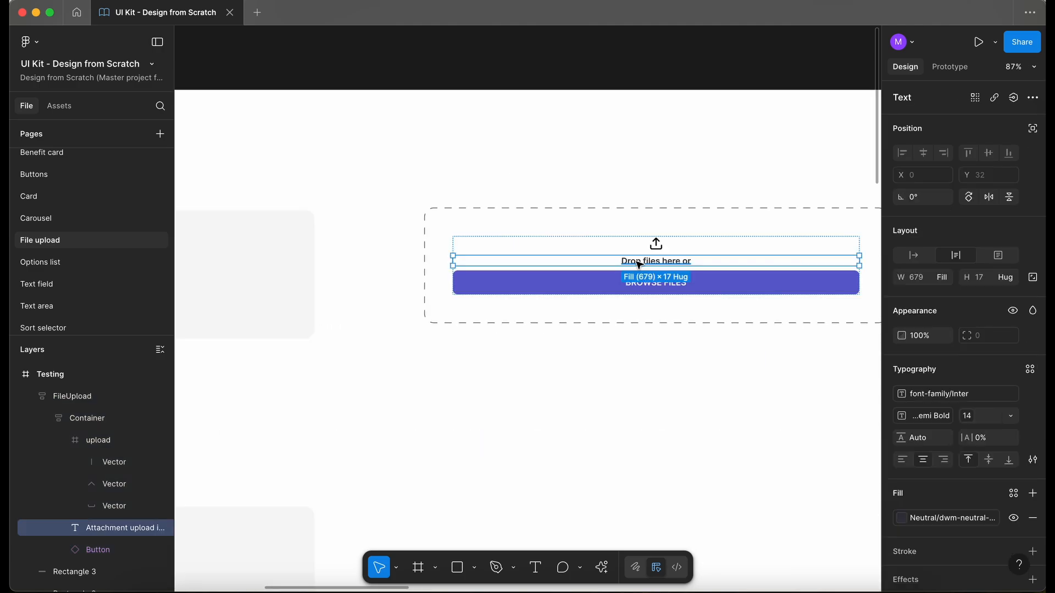
Step: Duplicate the "Drop files here or" text, place the copy below the Browse Files button and give it the Regular weight variable
key(super+d)
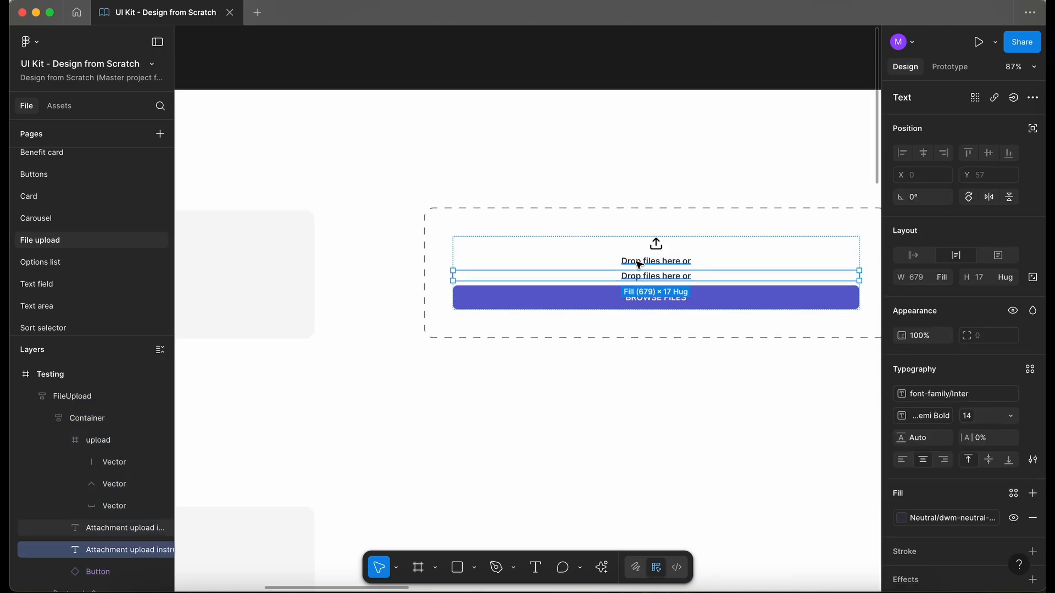
key(Down)
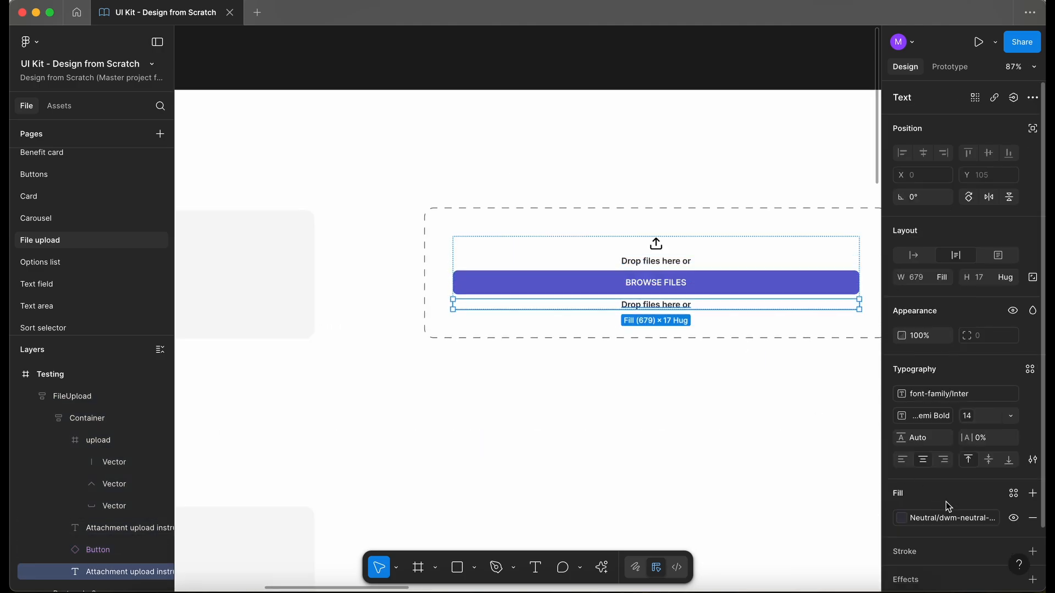
click(923, 416)
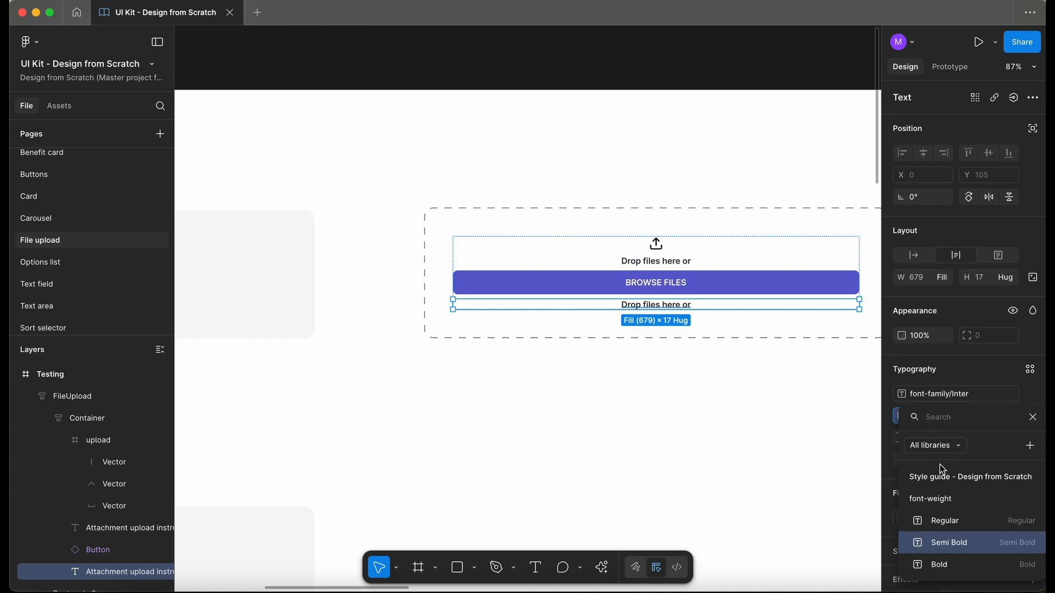
click(934, 521)
Step: Replace the copied text below the button with "Files must be JPG, PNG or PDF."
scroll(713, 338, down, 3)
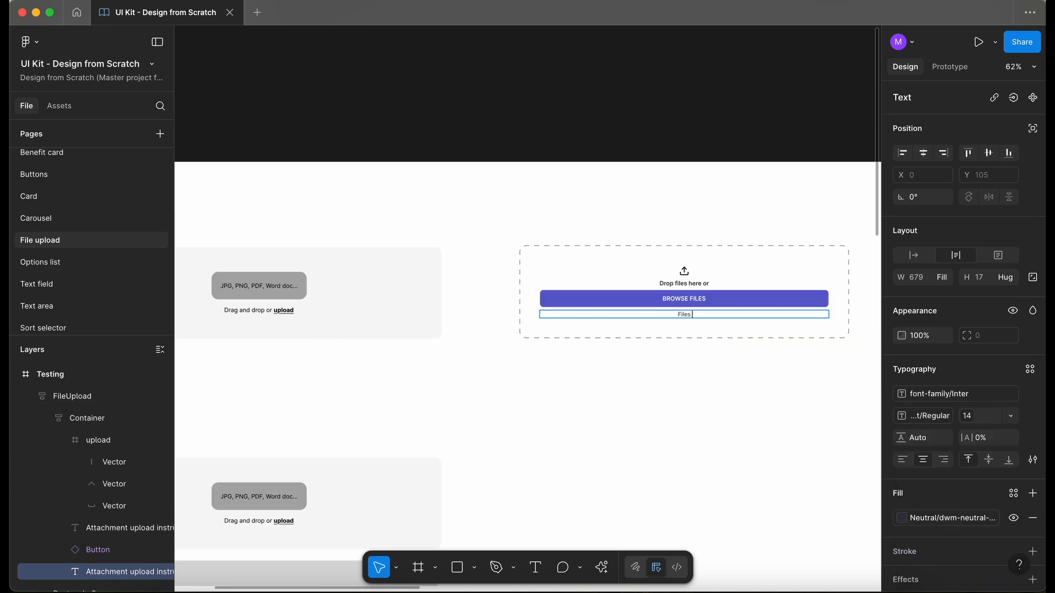
text(t be JPG, PNG or PDF.)
key(Escape)
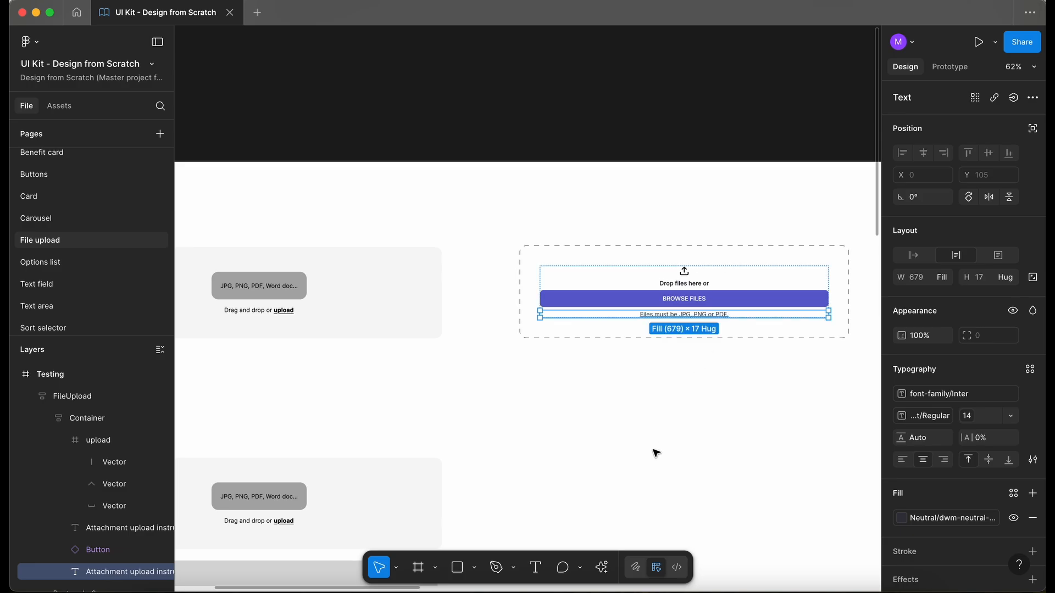
key(Escape)
scroll(689, 374, up, 3)
scroll(689, 375, right, 3)
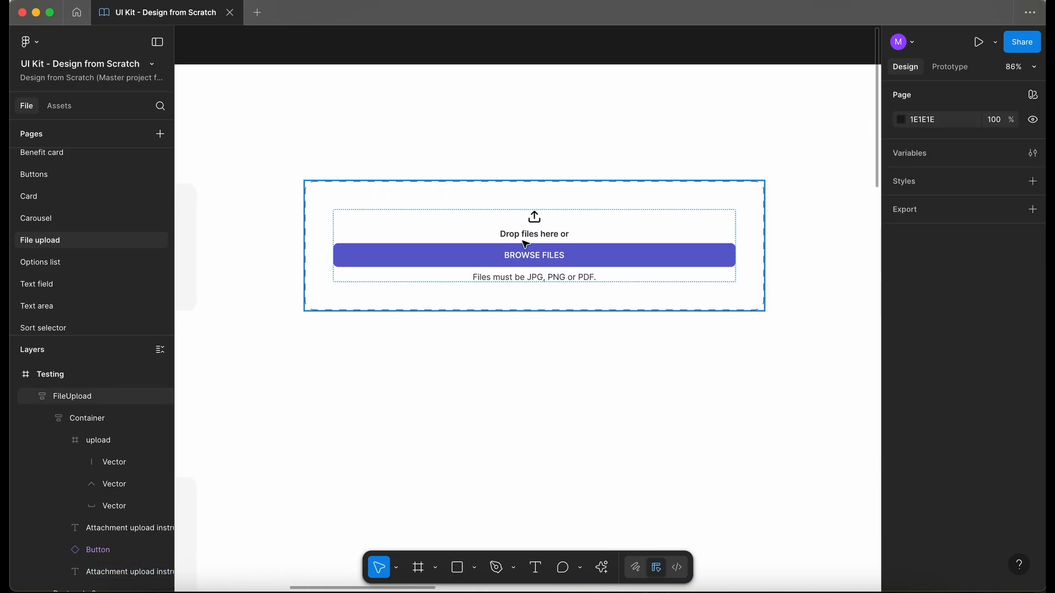
Step: Append "Maximum 10 MB per file, up to 50 MB total." to the file-format text below the button
super+click(535, 280)
key(Escape)
double_click(579, 279)
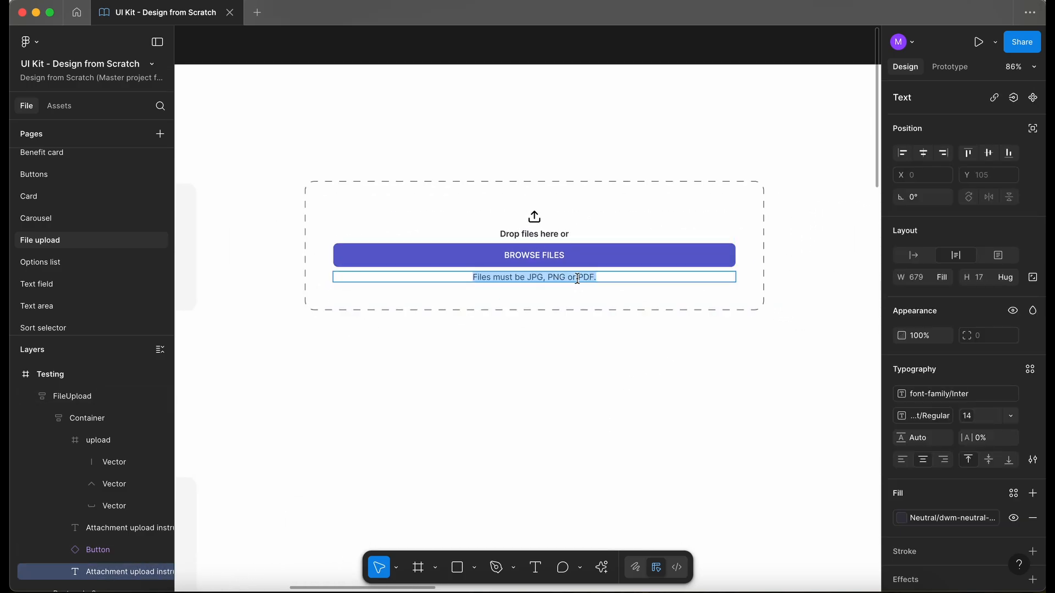
key(Right)
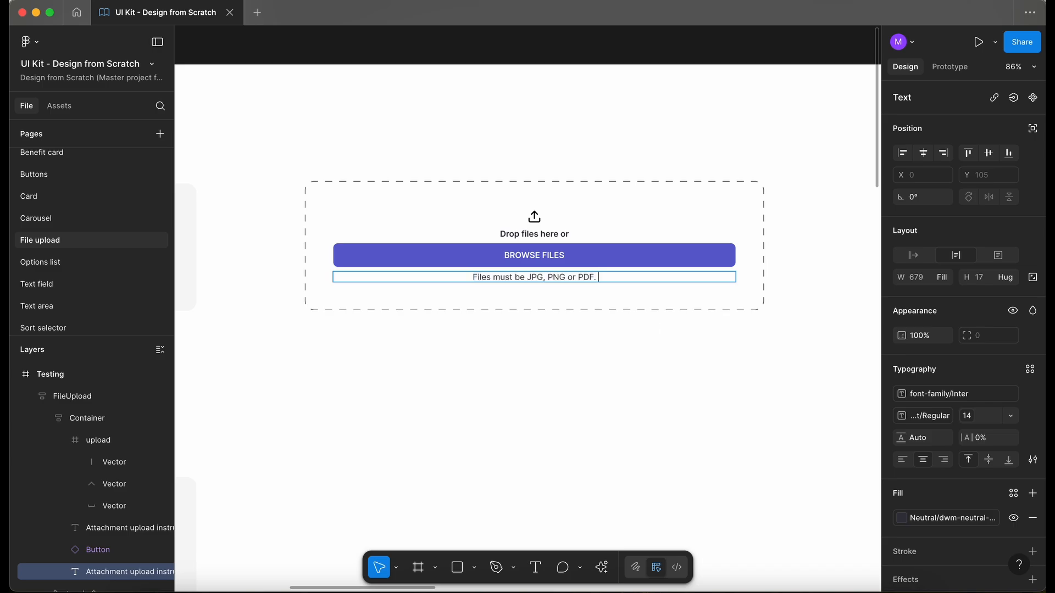
text(Maximum 10 MB per file, up to 50 MB total.)
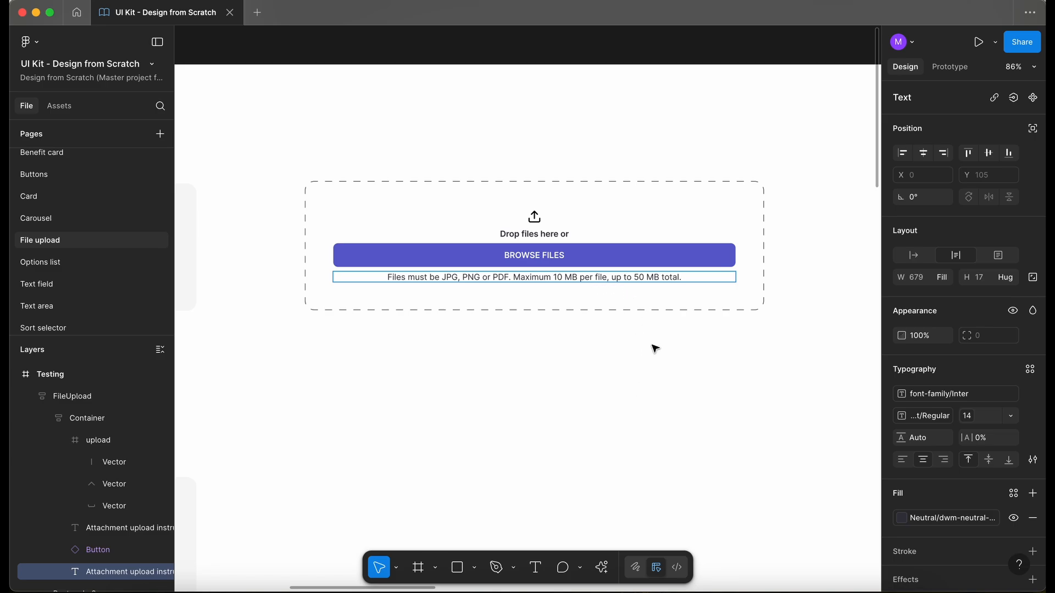
key(Escape)
key(Escape)
scroll(493, 381, down, 2)
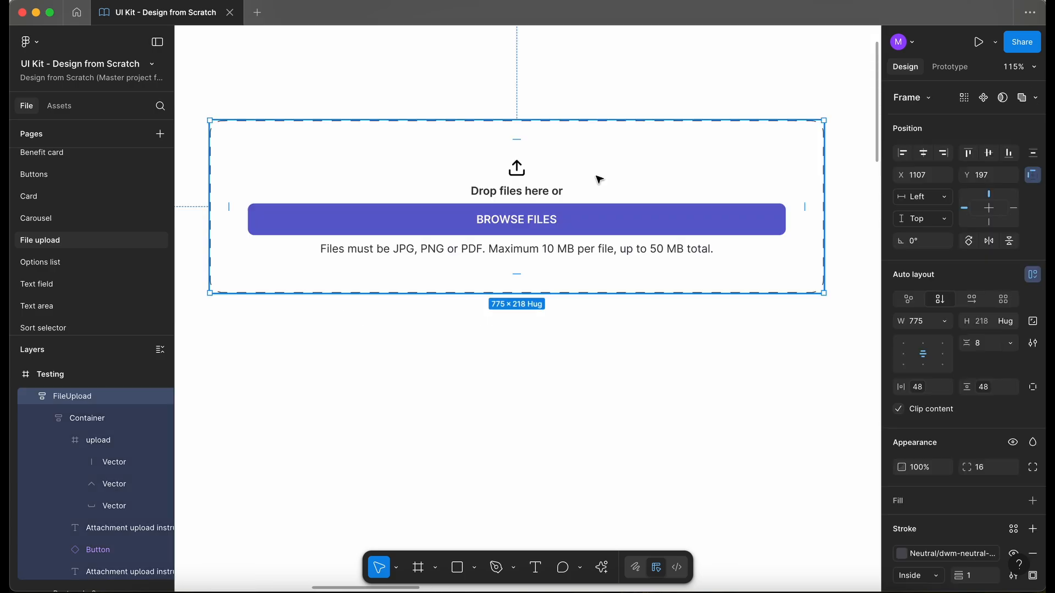
Step: Set the Container's vertical gap to the 16px library variable
double_click(599, 179)
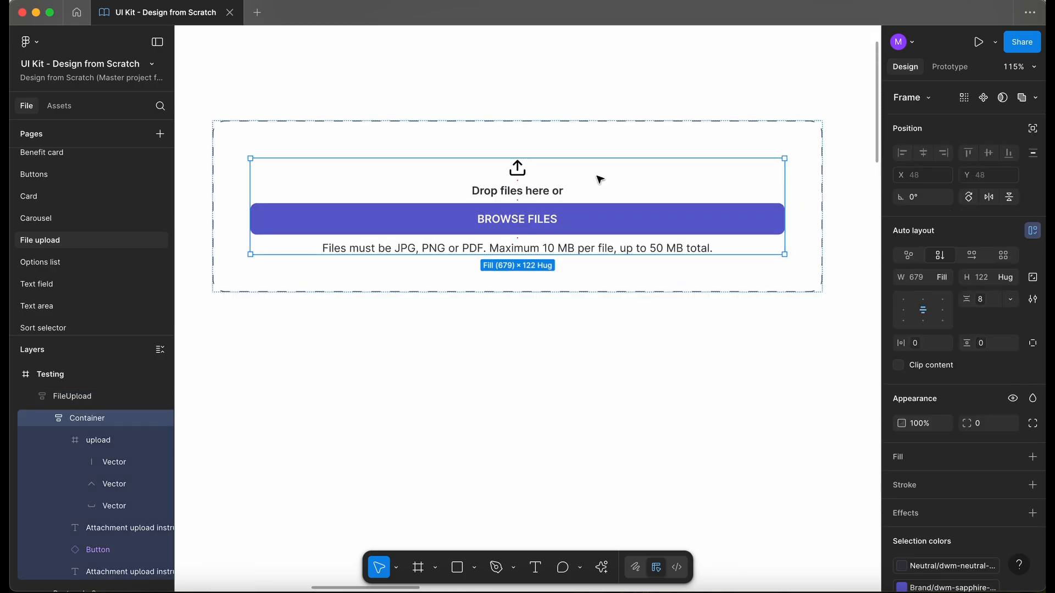
click(980, 299)
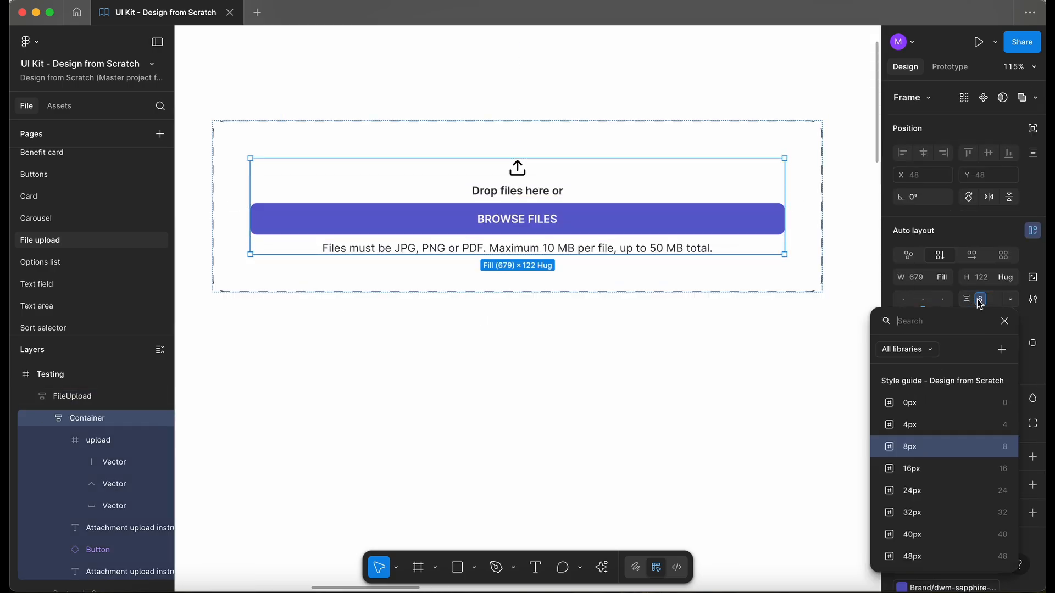
click(917, 469)
click(495, 383)
scroll(515, 341, down, 5)
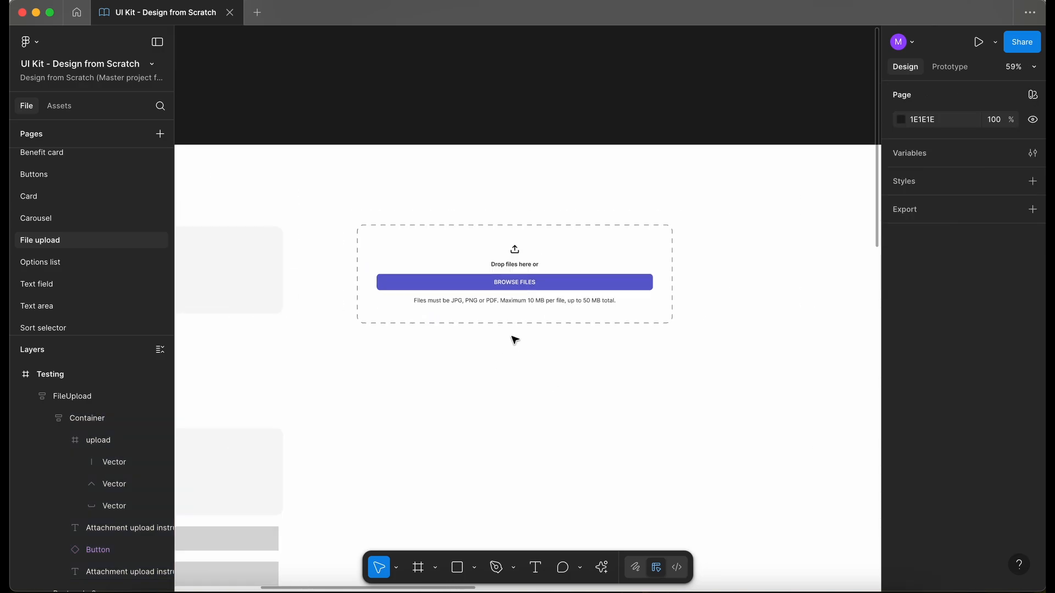
scroll(481, 265, up, 4)
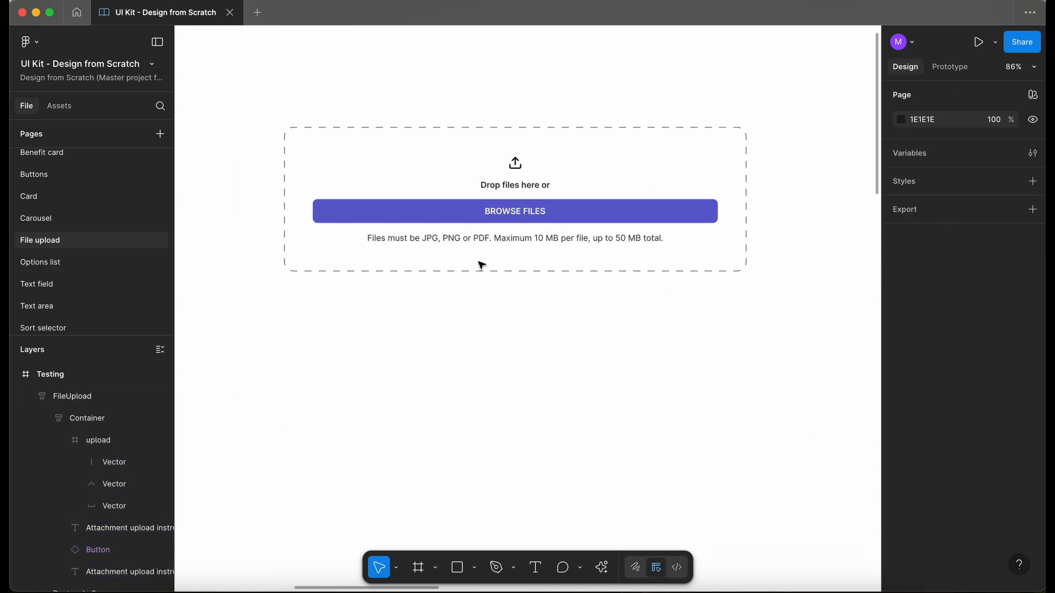
Step: Examine the spacing of the Container and FileUpload frame and compare the drop area with the Default wireframe
double_click(481, 265)
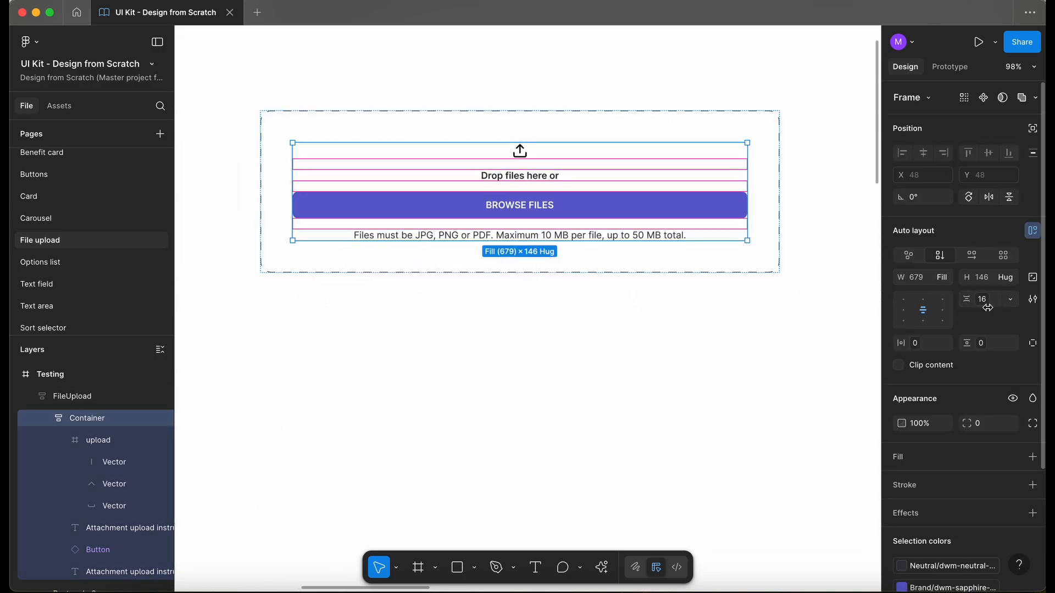
click(320, 370)
scroll(321, 370, down, 3)
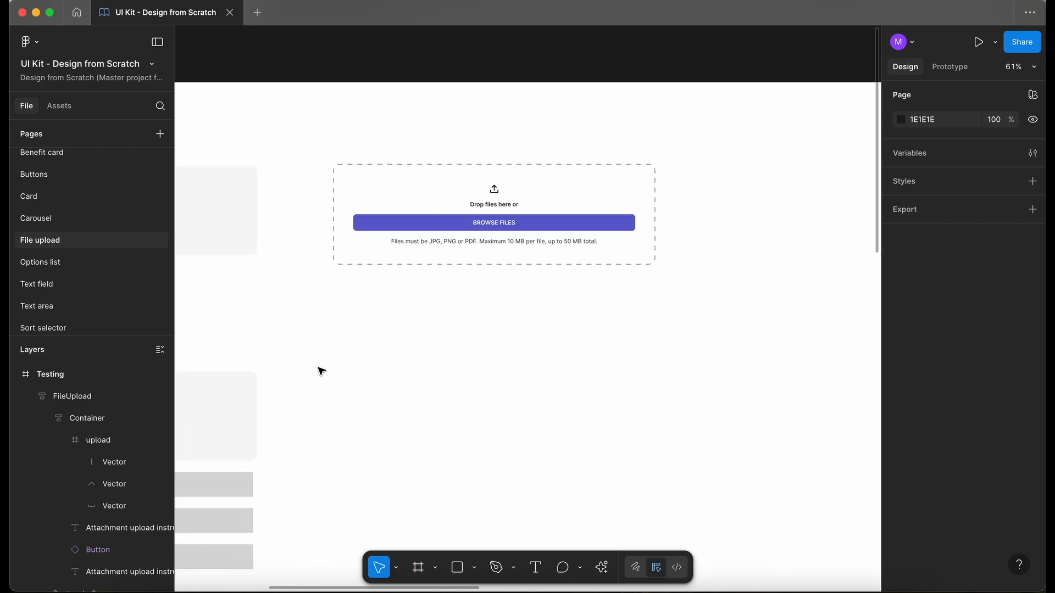
click(423, 191)
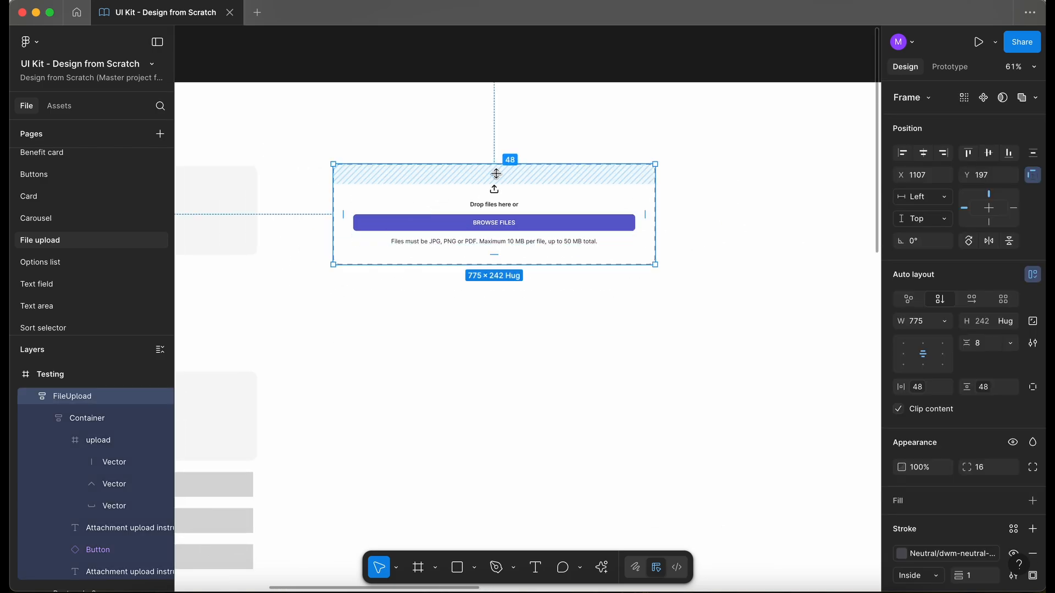
click(412, 353)
scroll(412, 352, left, 6)
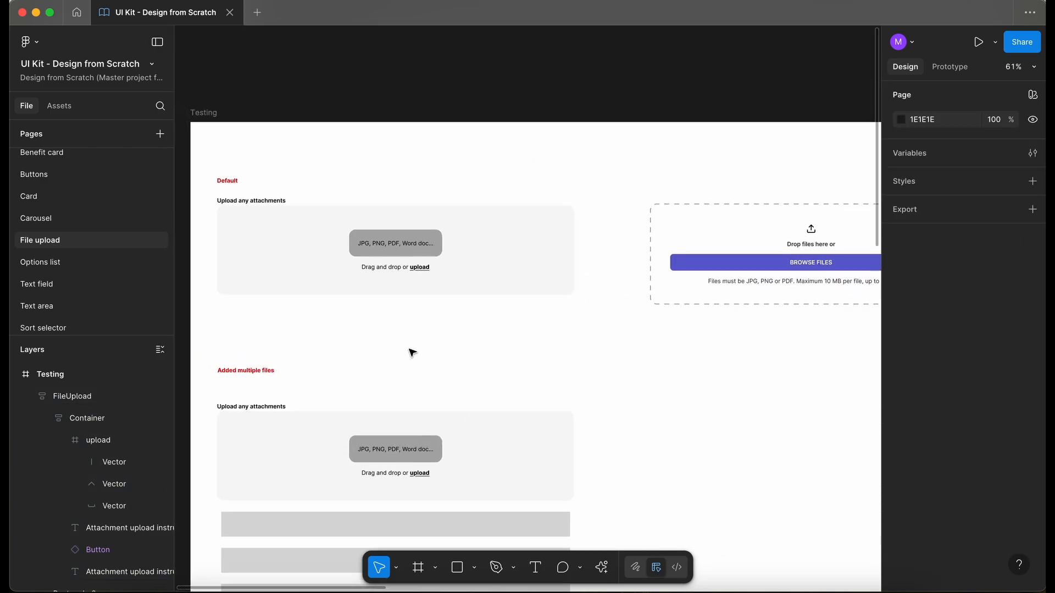
scroll(412, 352, right, 5)
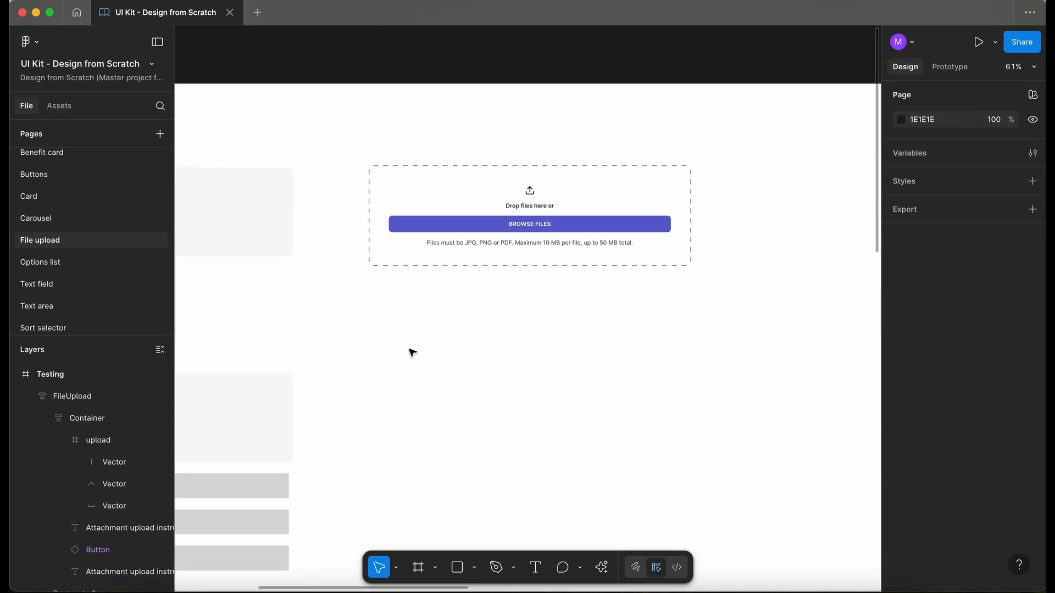
click(452, 210)
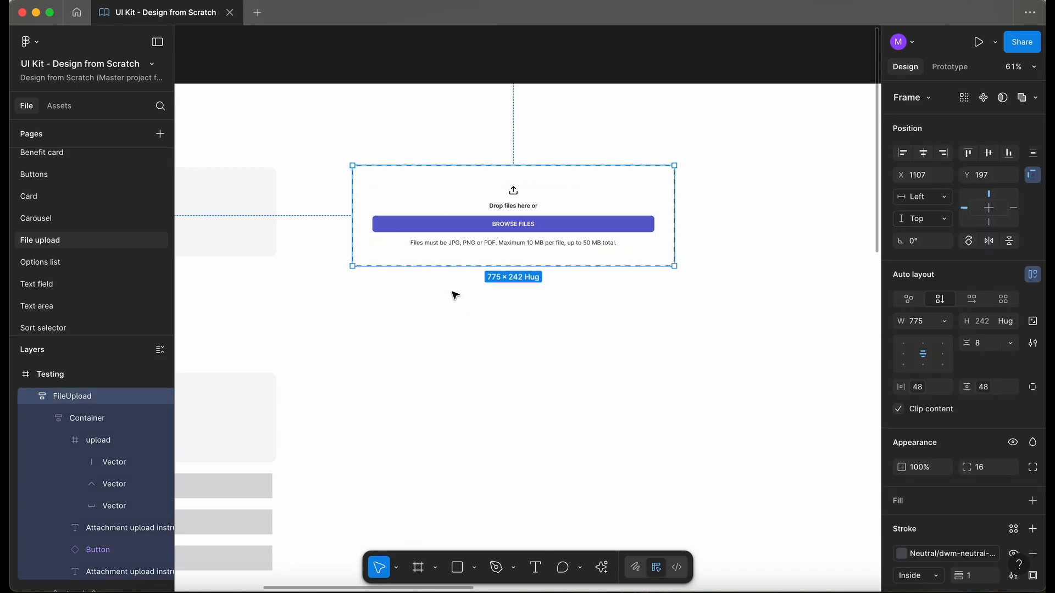
scroll(455, 295, left, 6)
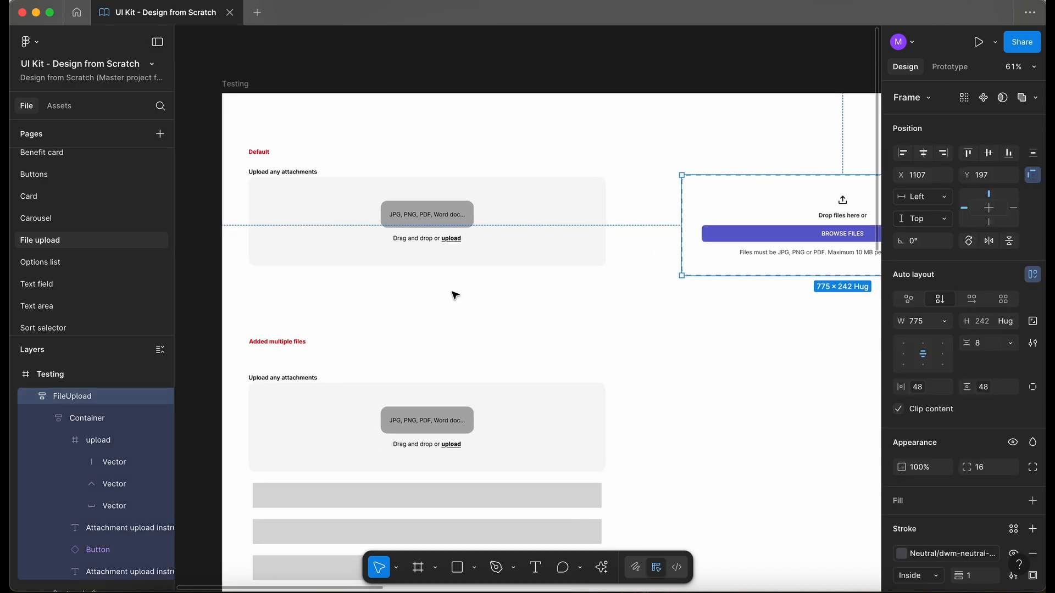
scroll(454, 295, right, 8)
scroll(450, 294, left, 2)
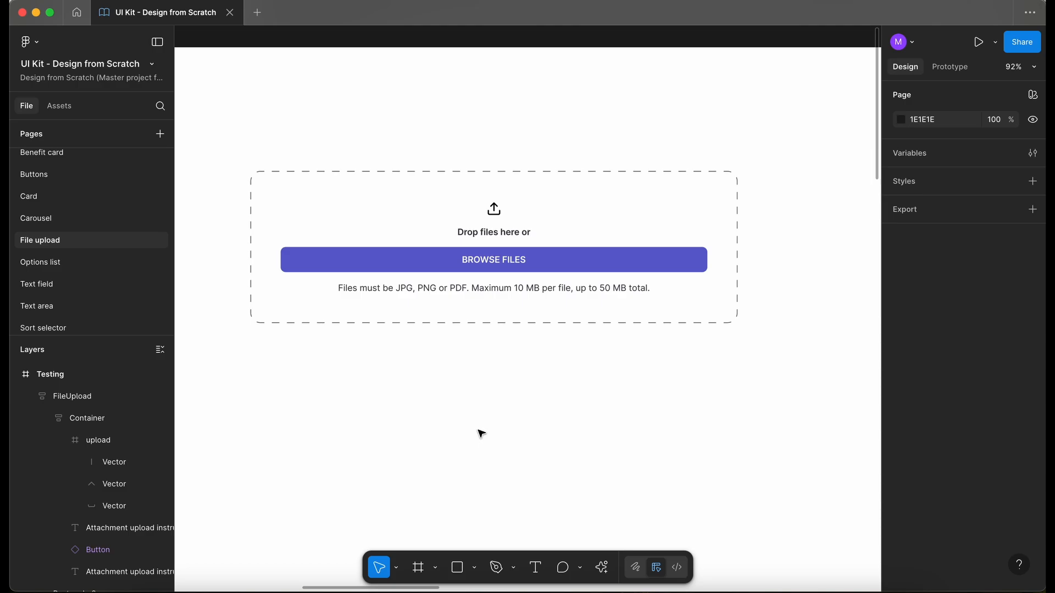
Step: Duplicate the FileUpload frame straight down beside the "Added multiple files" wireframe, at Y 685
scroll(481, 434, down, 5)
click(487, 323)
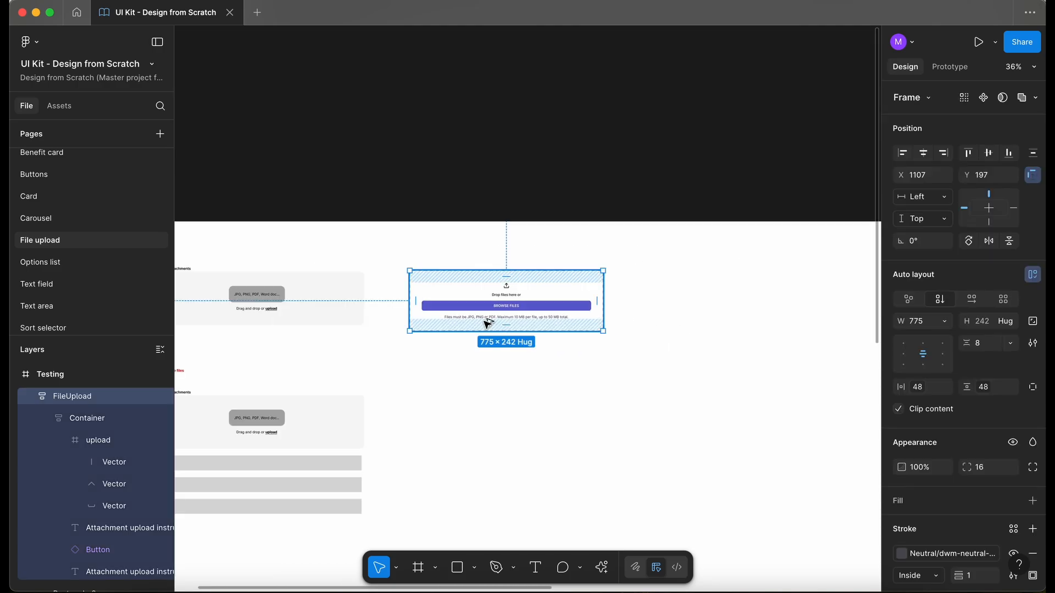
alt+drag(487, 323, 487, 446)
scroll(486, 446, up, 5)
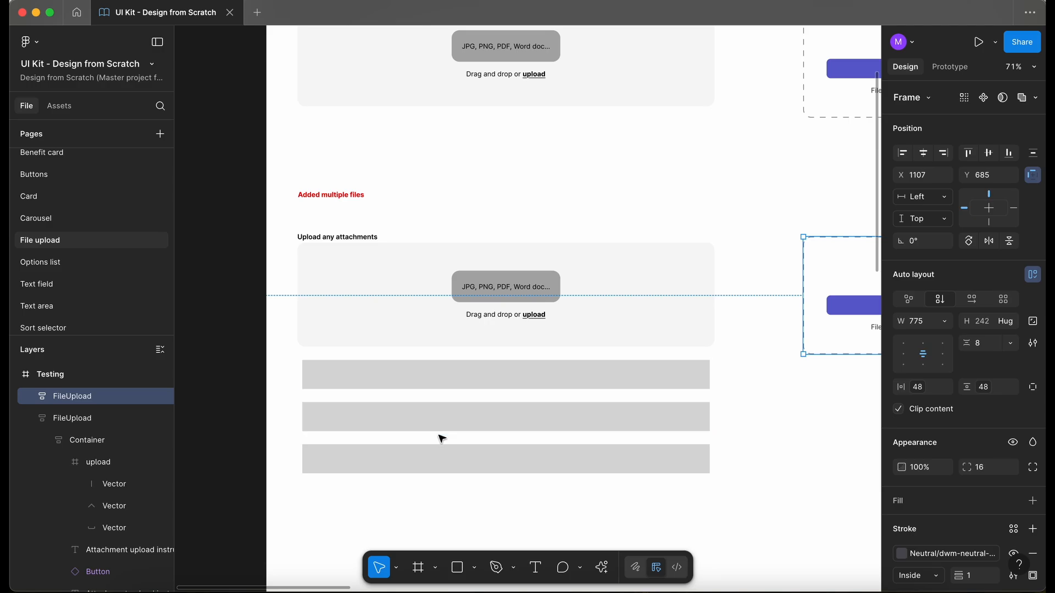
scroll(515, 466, right, 5)
scroll(514, 467, right, 5)
Step: Copy the file-format instructions out of the second FileUpload frame to just below it and left-align the copy
super+click(433, 311)
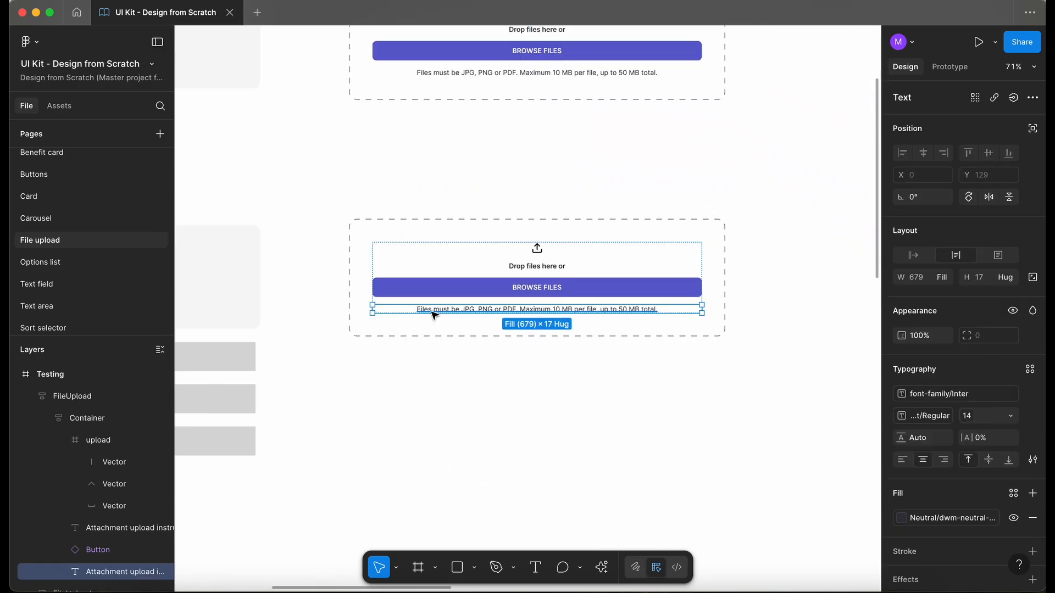
drag(448, 312, 432, 391)
scroll(496, 412, up, 2)
click(499, 416)
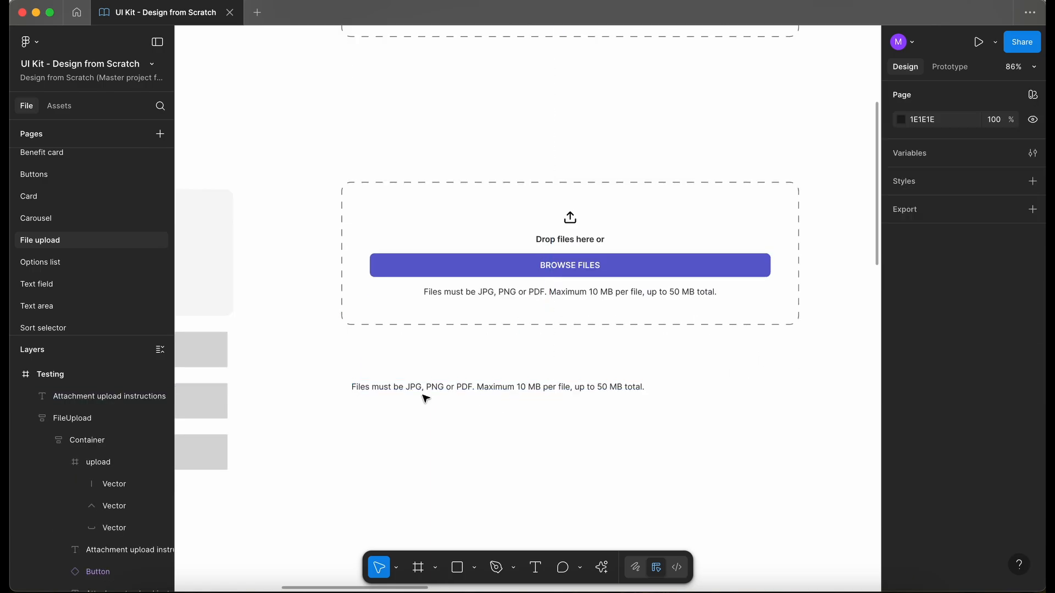
Step: Change the copied instructions to "Item 1" and shrink the text box to fit its content
double_click(423, 388)
key(BackSpace)
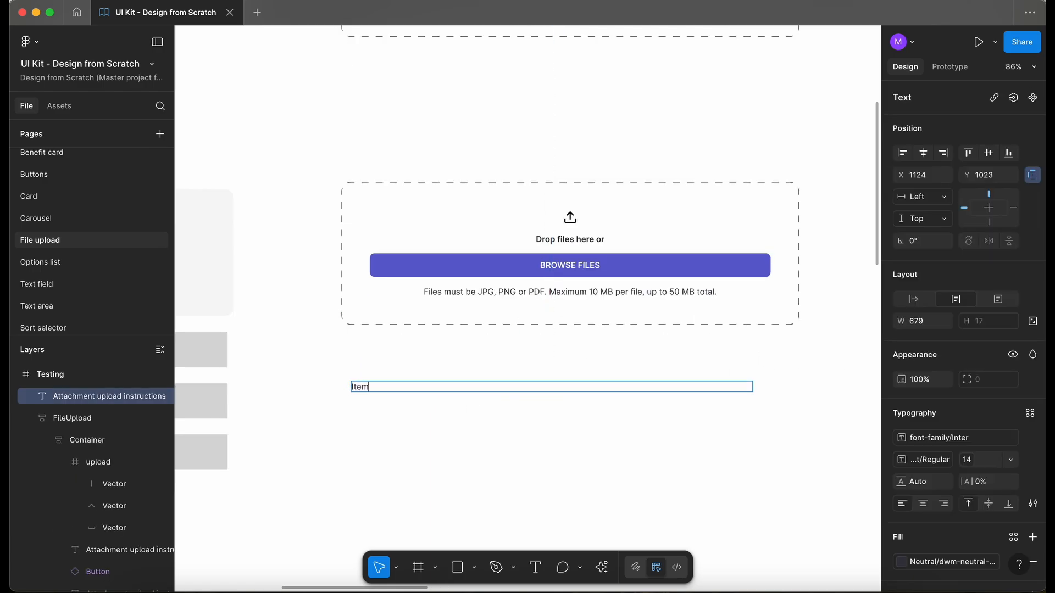
key(Escape)
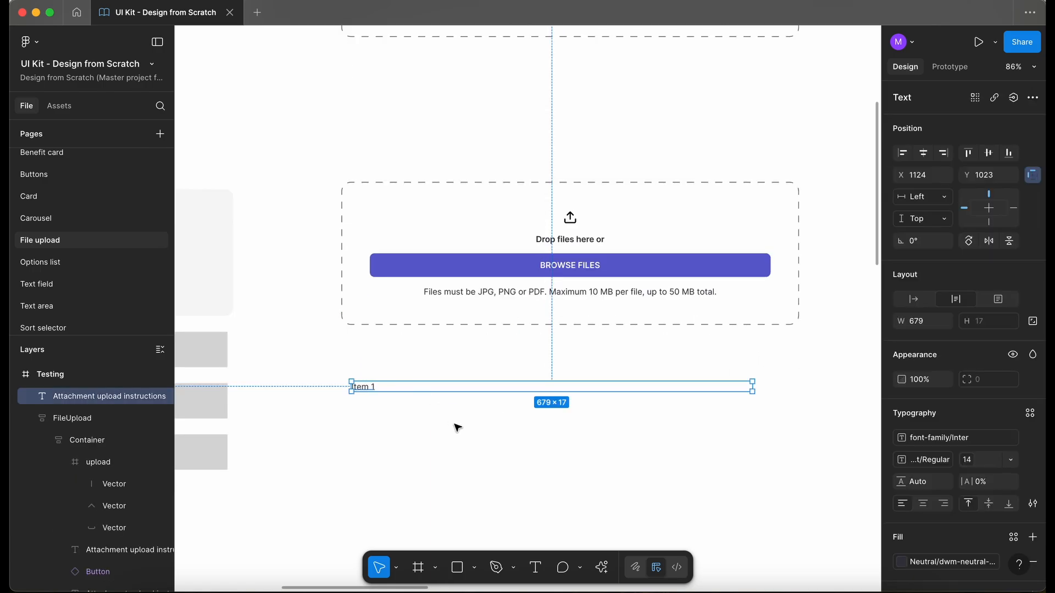
double_click(752, 386)
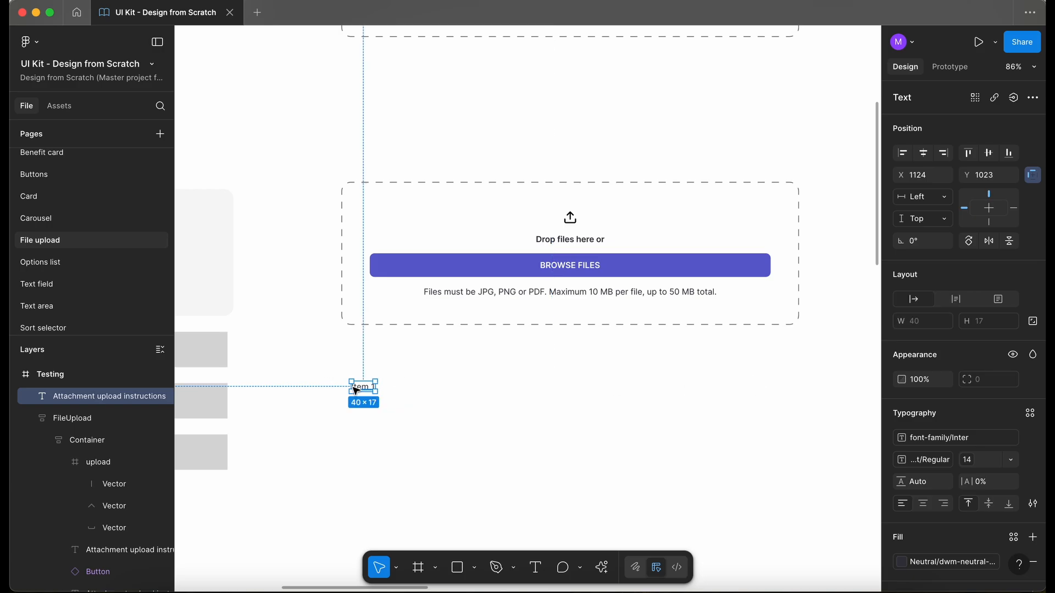
scroll(354, 389, up, 5)
click(454, 385)
Step: Insert the plain check icon from the Feather Icons plugin and place it just left of the "Item 1" text
scroll(454, 385, down, 5)
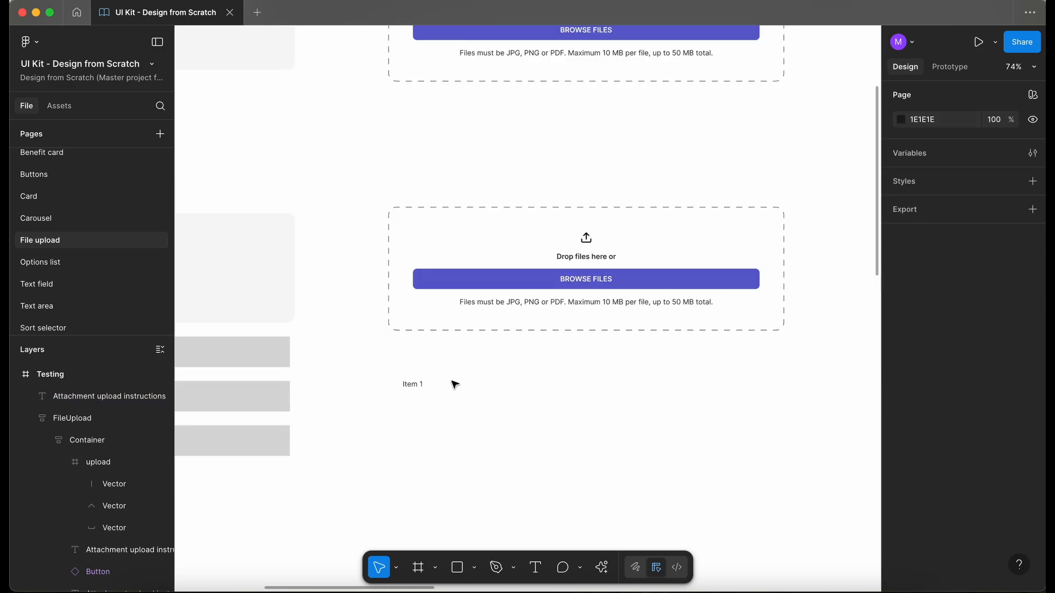
scroll(454, 384, left, 7)
scroll(453, 385, right, 7)
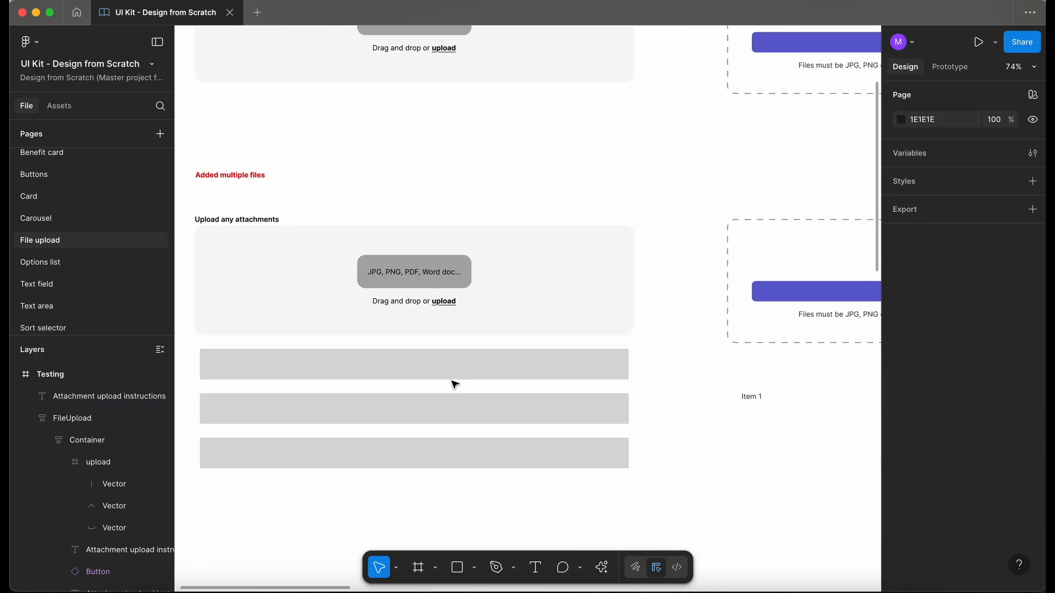
scroll(453, 385, up, 3)
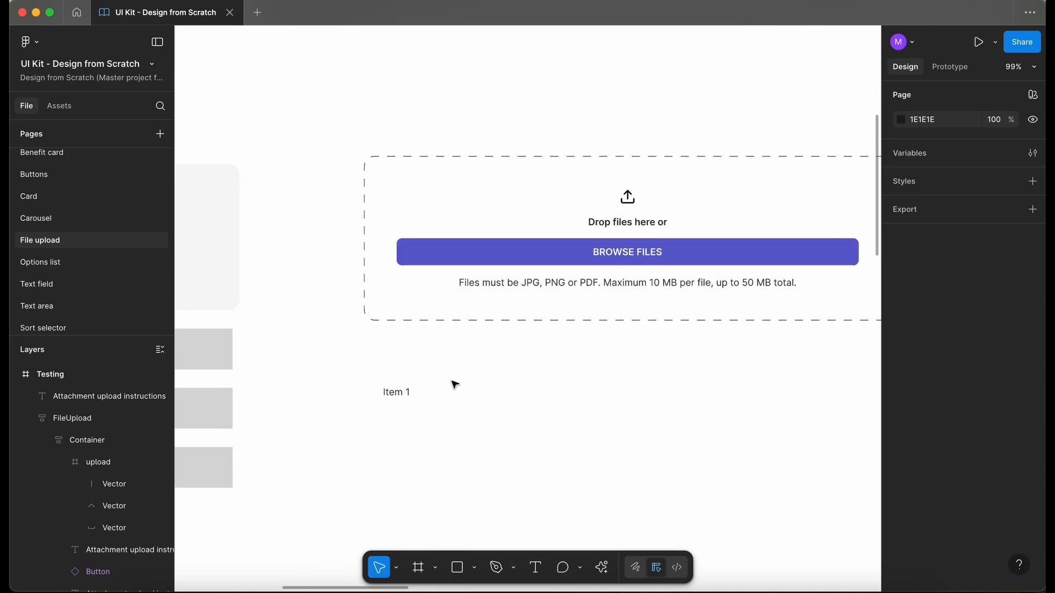
click(402, 391)
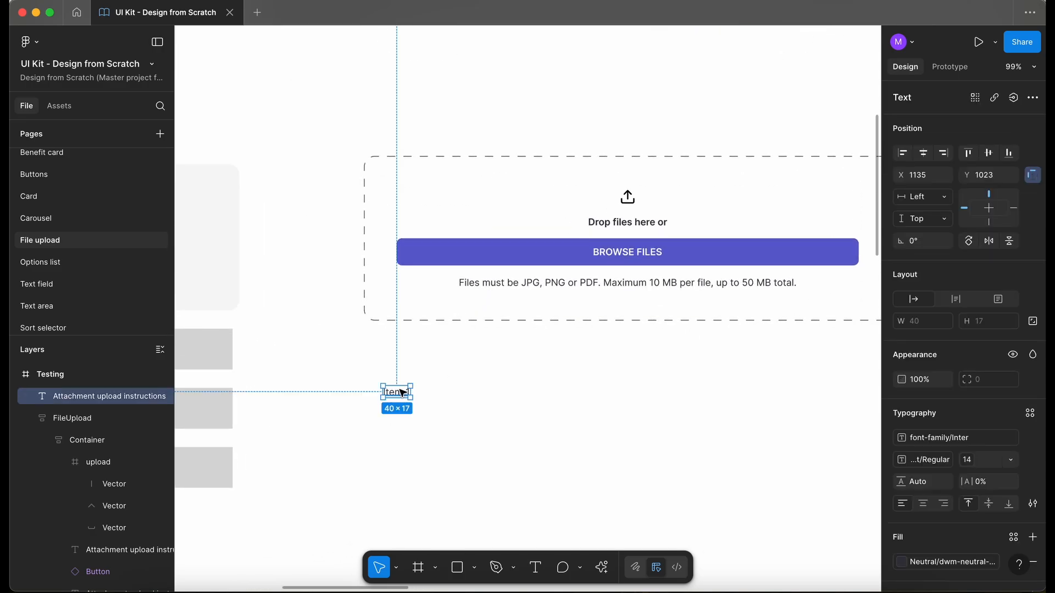
scroll(401, 393, up, 2)
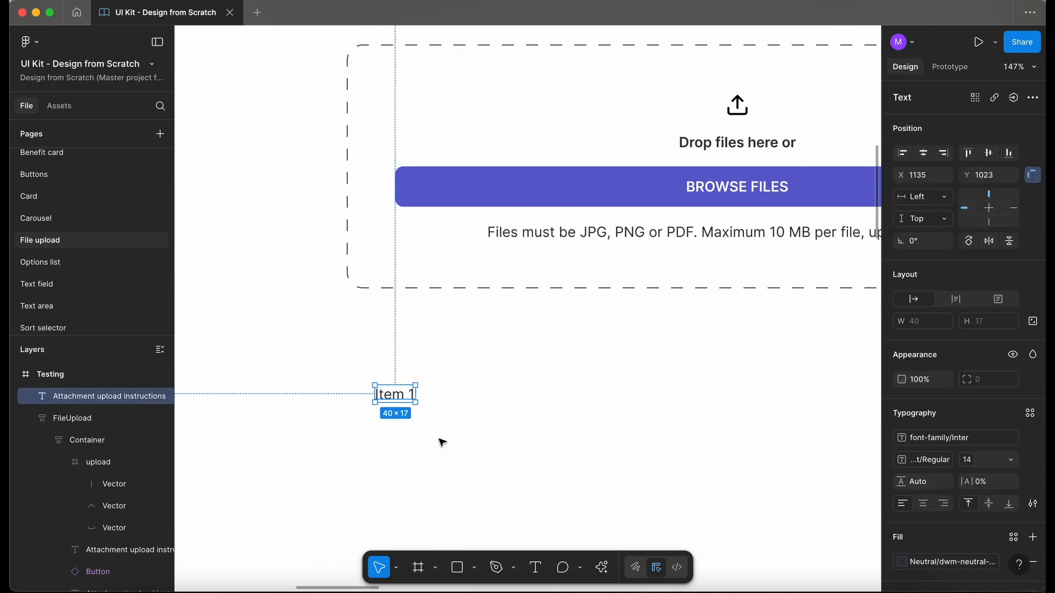
click(602, 567)
click(421, 382)
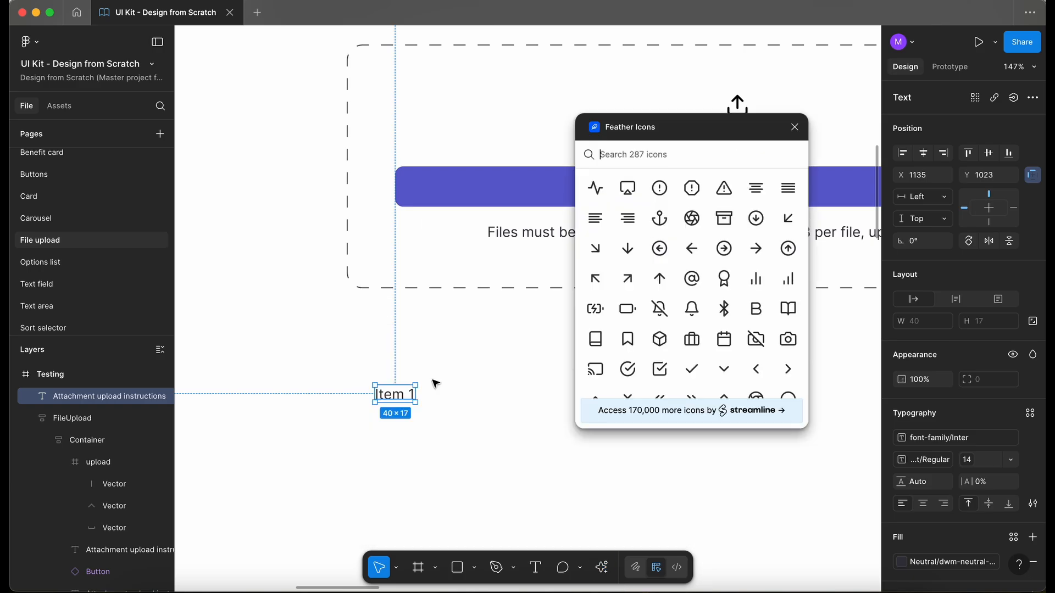
text(tick)
key(BackSpace)
key(BackSpace)
key(BackSpace)
key(BackSpace)
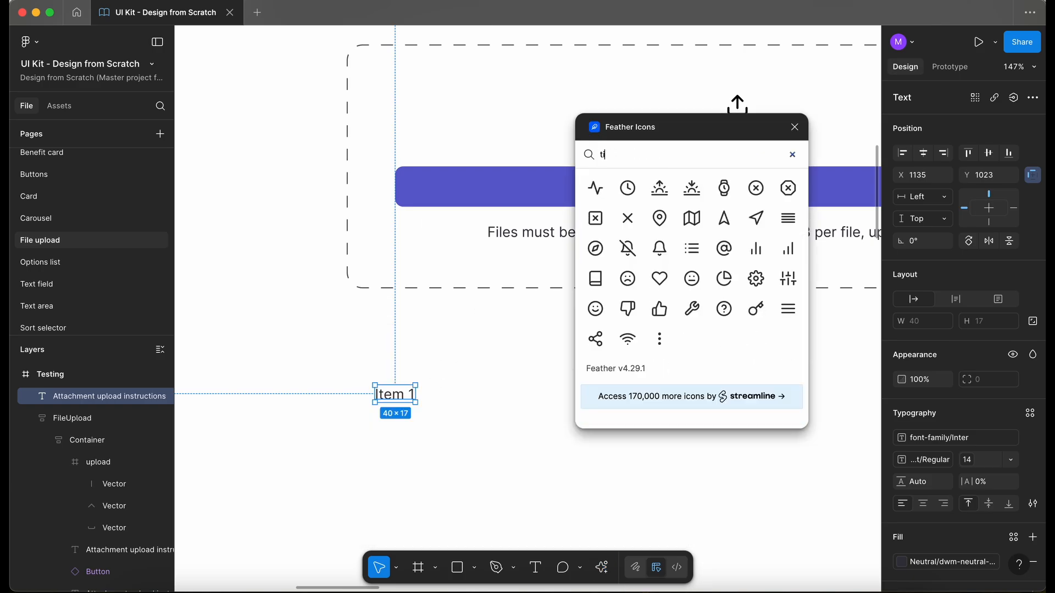
text(check)
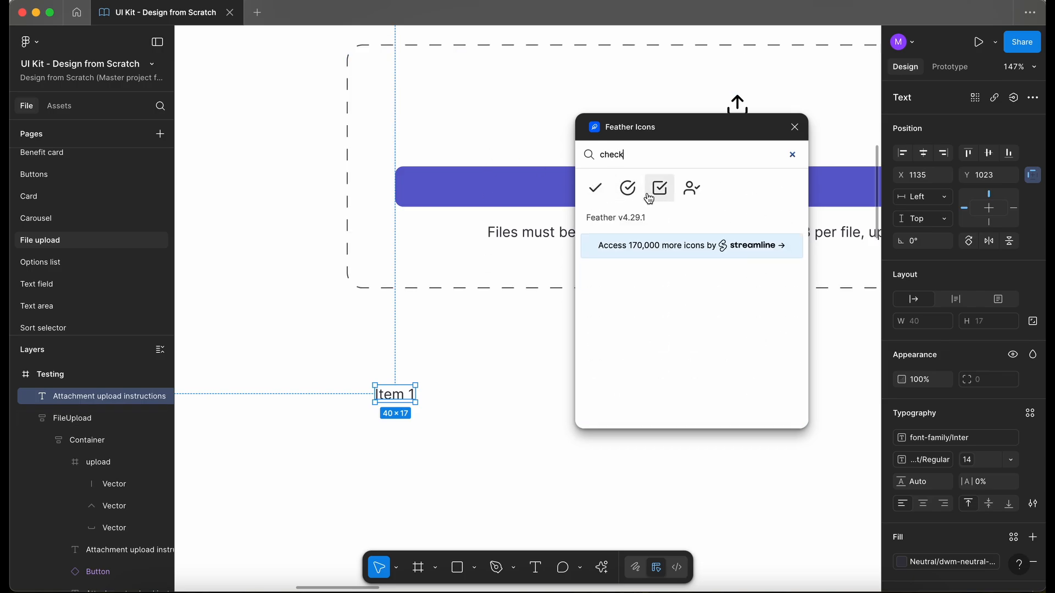
click(599, 194)
drag(539, 301, 353, 383)
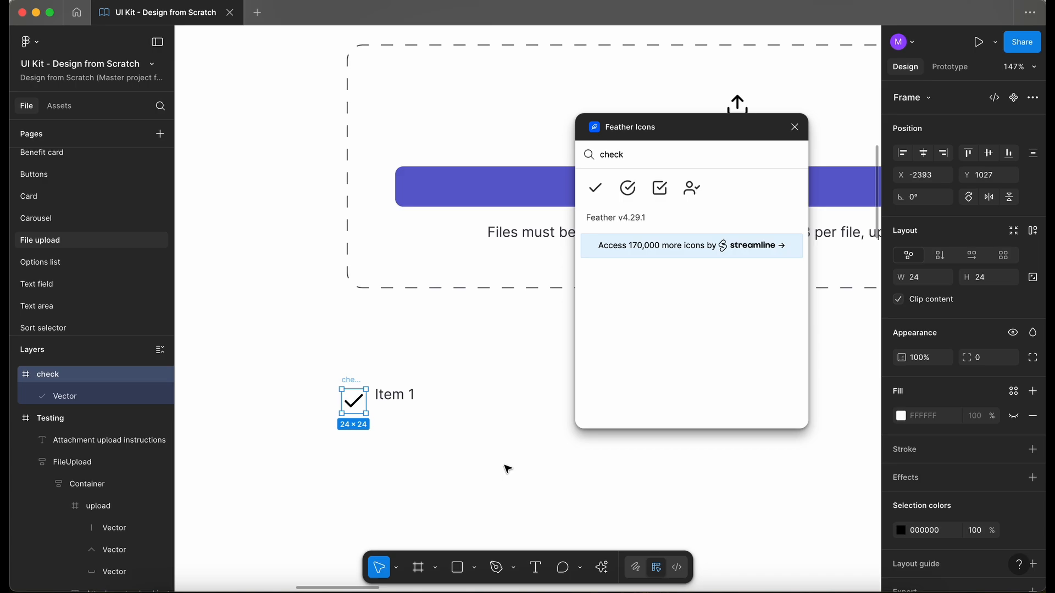
Step: Insert the Feather trash icon with the inner lines and place it on the "Item 1" row, well right of the text
double_click(619, 146)
text(trash)
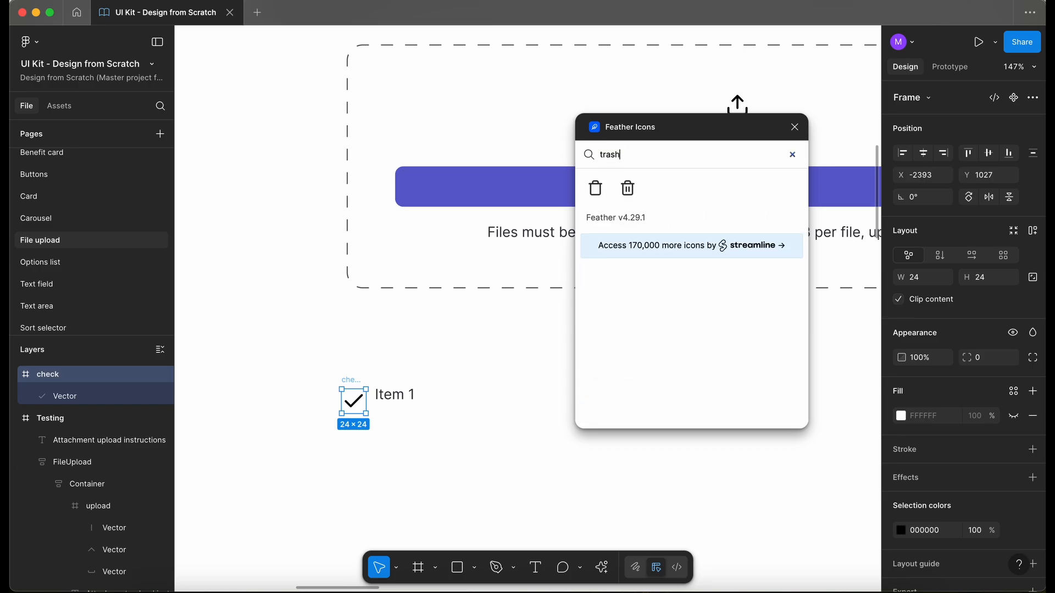
click(628, 188)
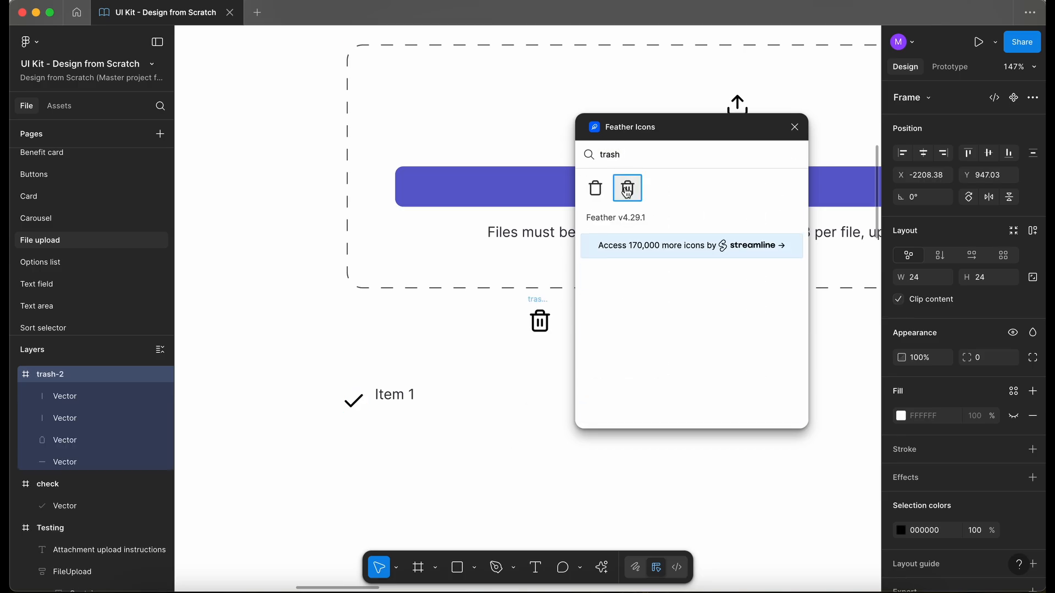
click(794, 127)
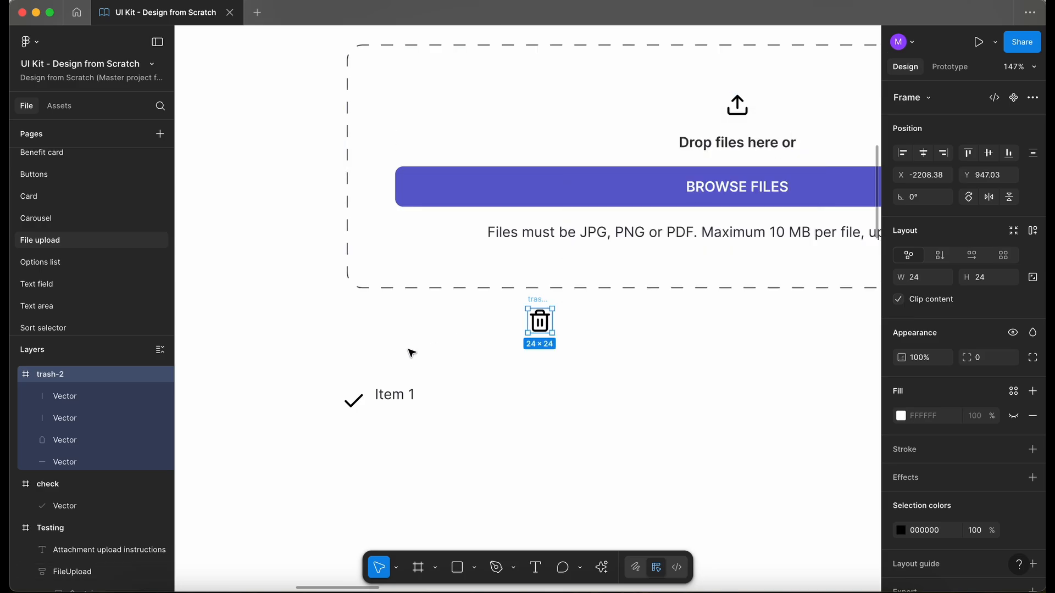
scroll(412, 353, down, 5)
scroll(412, 353, right, 3)
scroll(412, 353, down, 2)
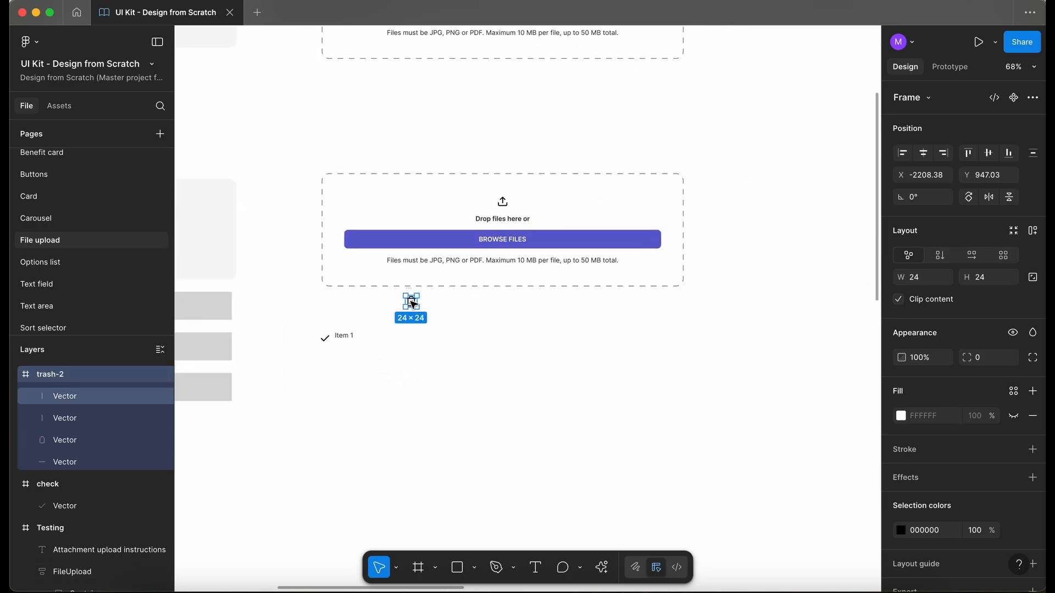
drag(412, 303, 635, 342)
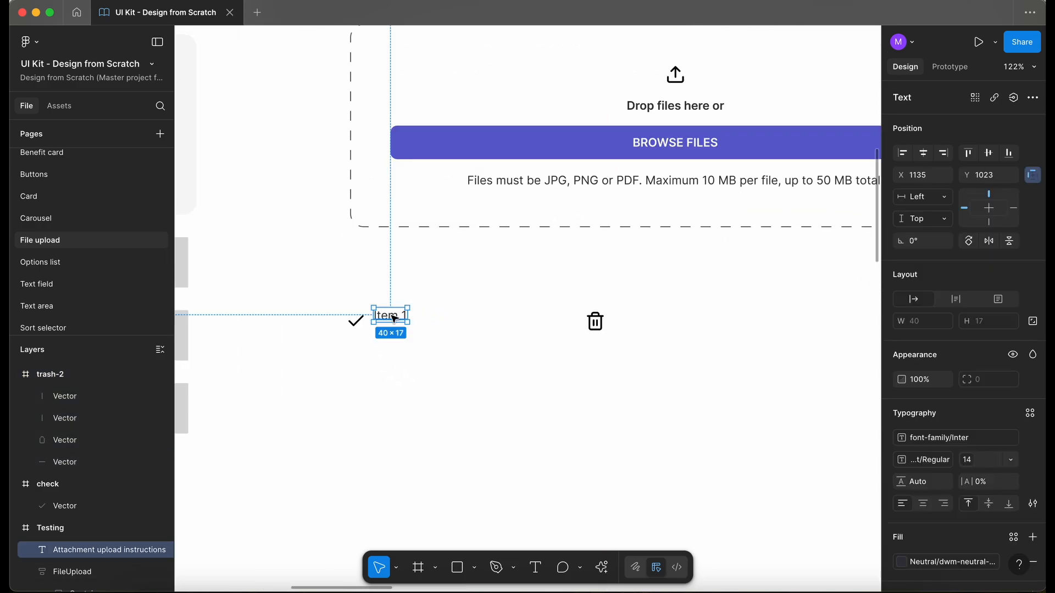
Step: Extend the item text to read "Item 1.jpg"
double_click(393, 318)
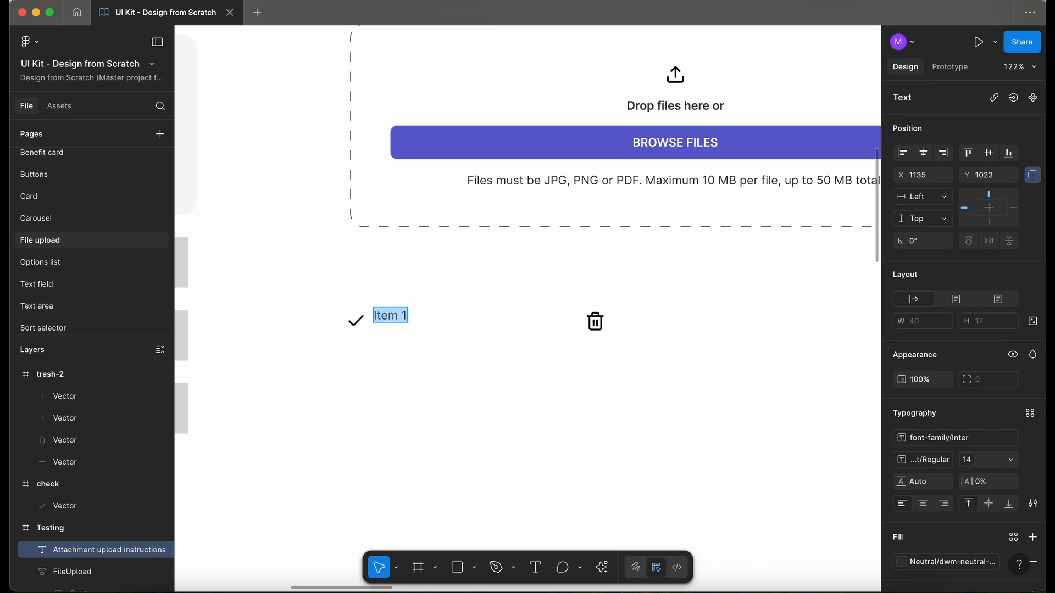
key(Right)
text(.jpg)
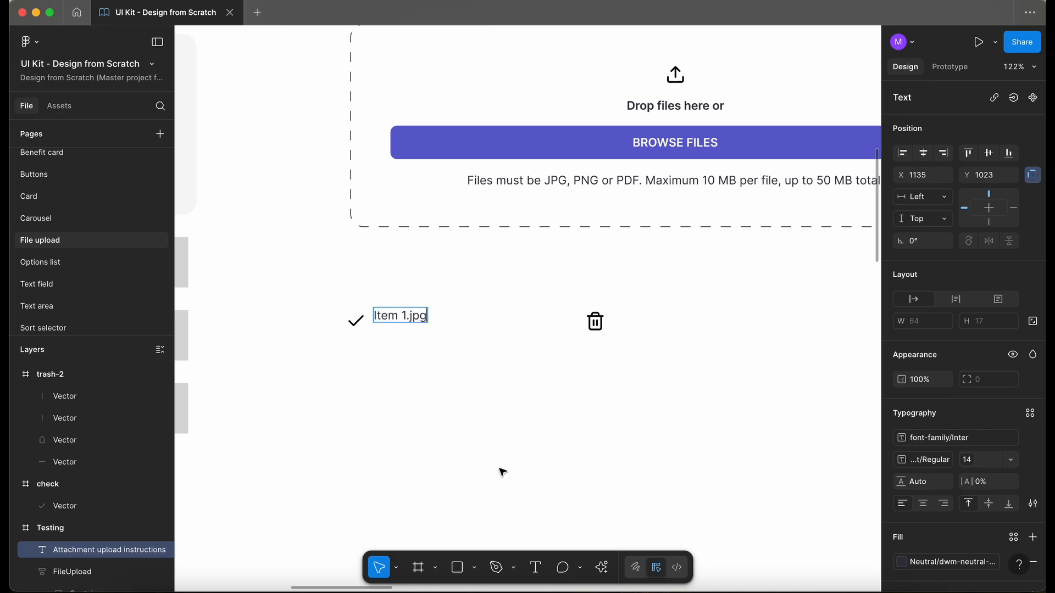
key(Escape)
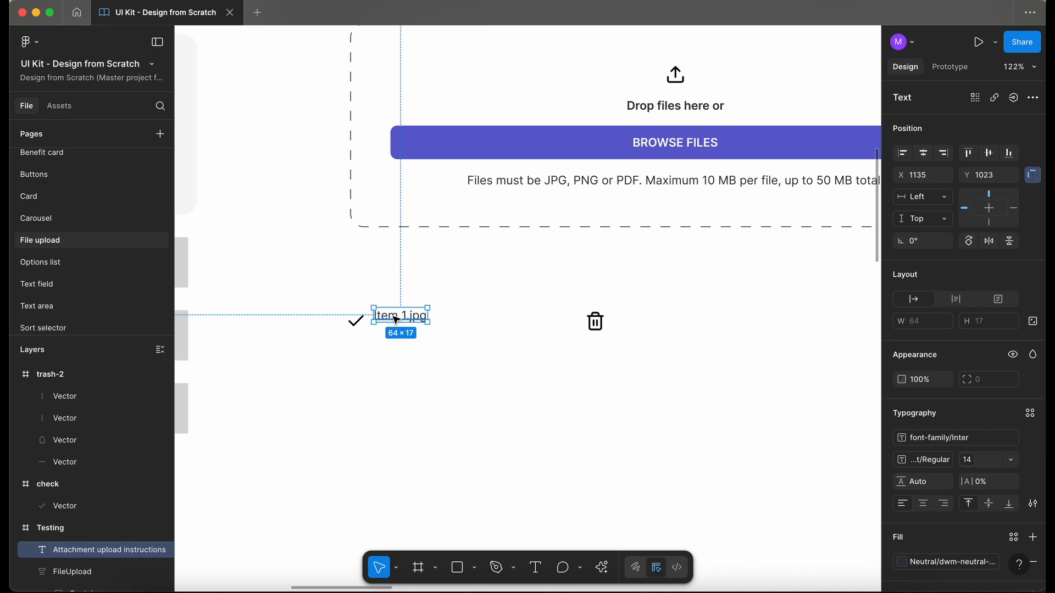
Step: Duplicate the file name just below itself as an "8MB" size label filled with dwm-neutral-400
drag(398, 319, 398, 345)
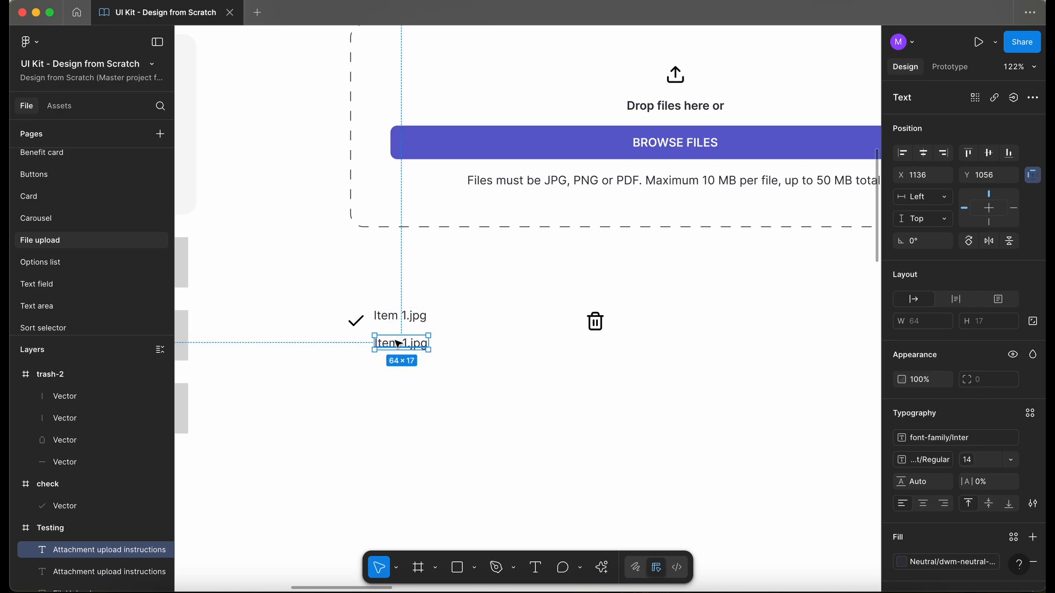
scroll(399, 344, right, 5)
scroll(399, 344, up, 1)
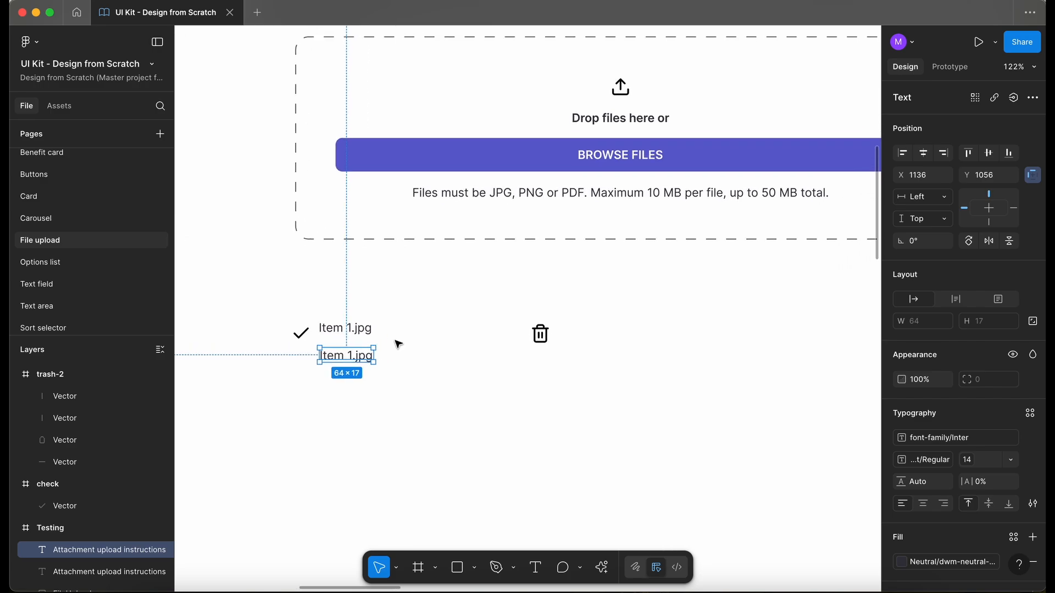
double_click(340, 356)
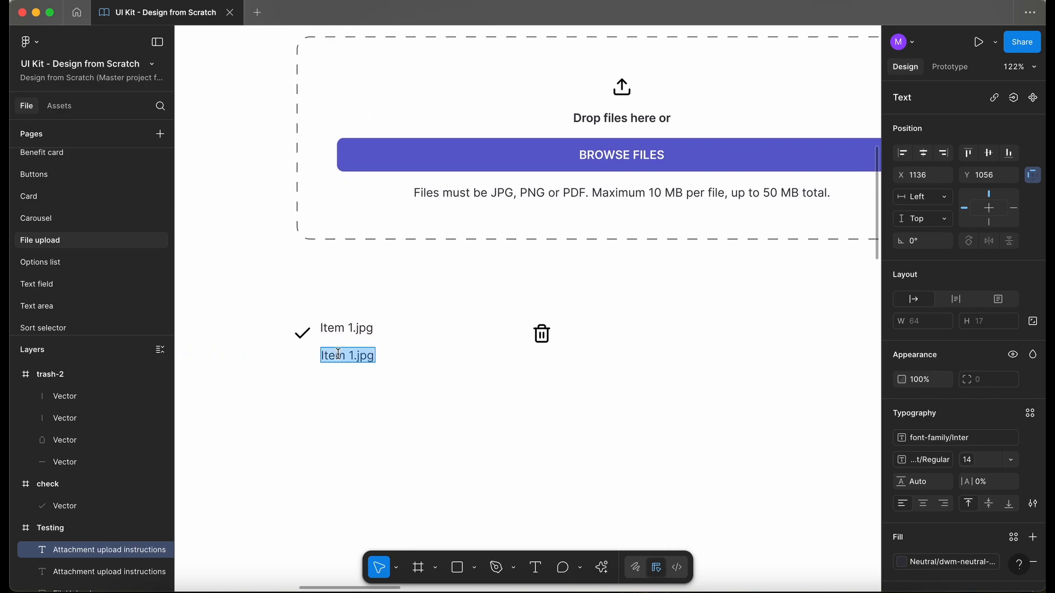
text(8mb)
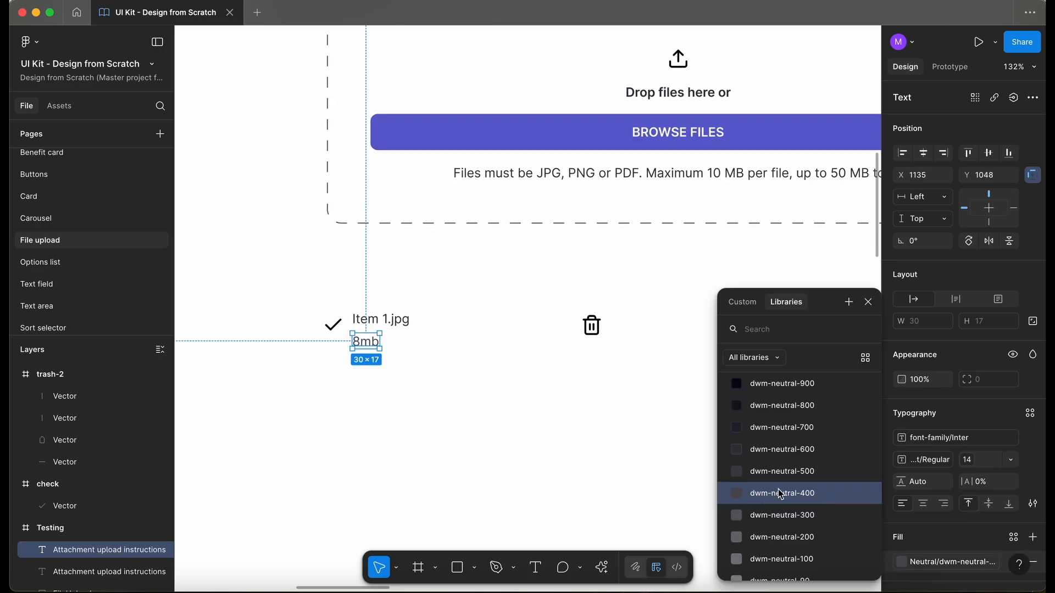
click(473, 398)
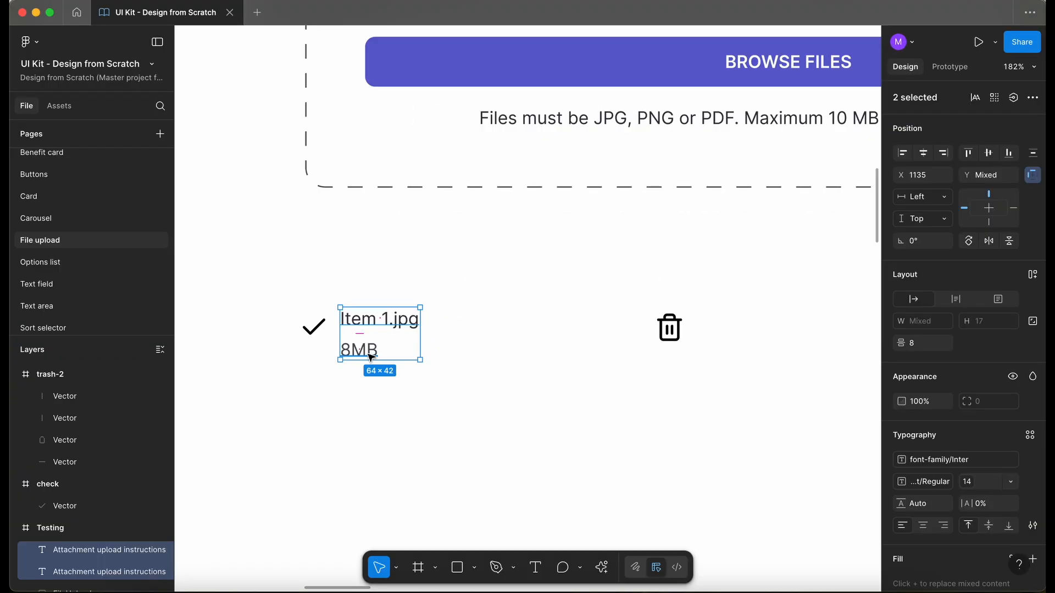
Step: Wrap the file name and size texts in an auto layout frame named "FileDetails"
key(shift+a)
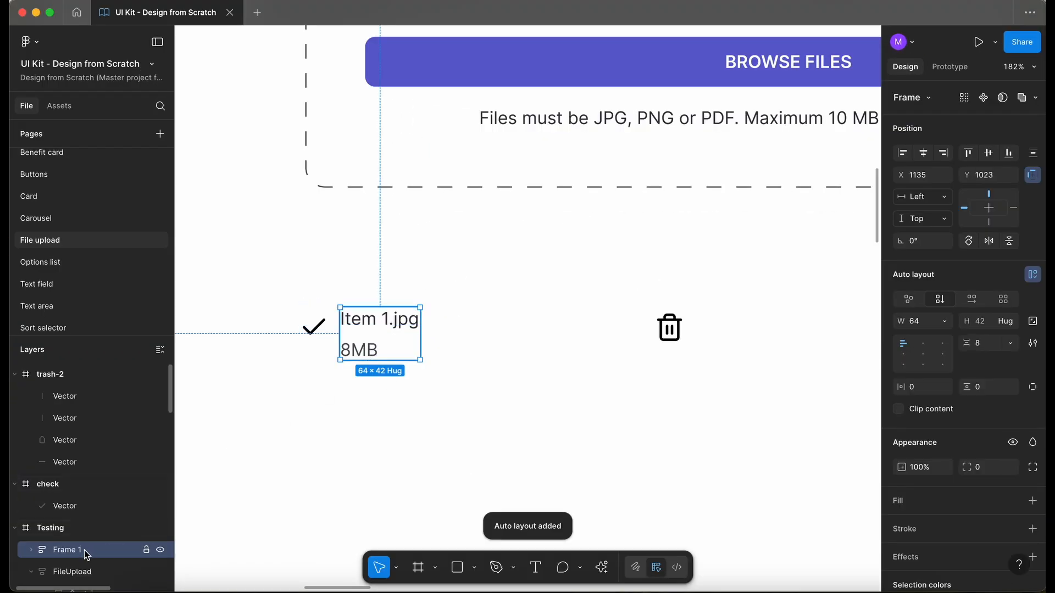
double_click(84, 550)
text(FileDe)
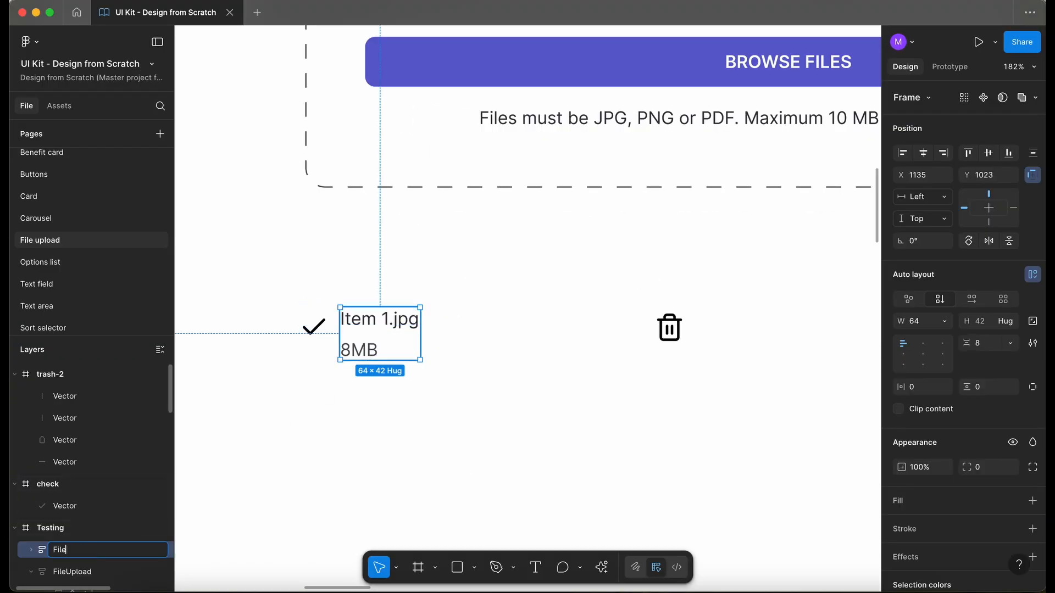
text(tai)
text(ls)
Step: Bring the check icon into the FileDetails auto layout frame, above the file name
click(314, 328)
shift+click(370, 317)
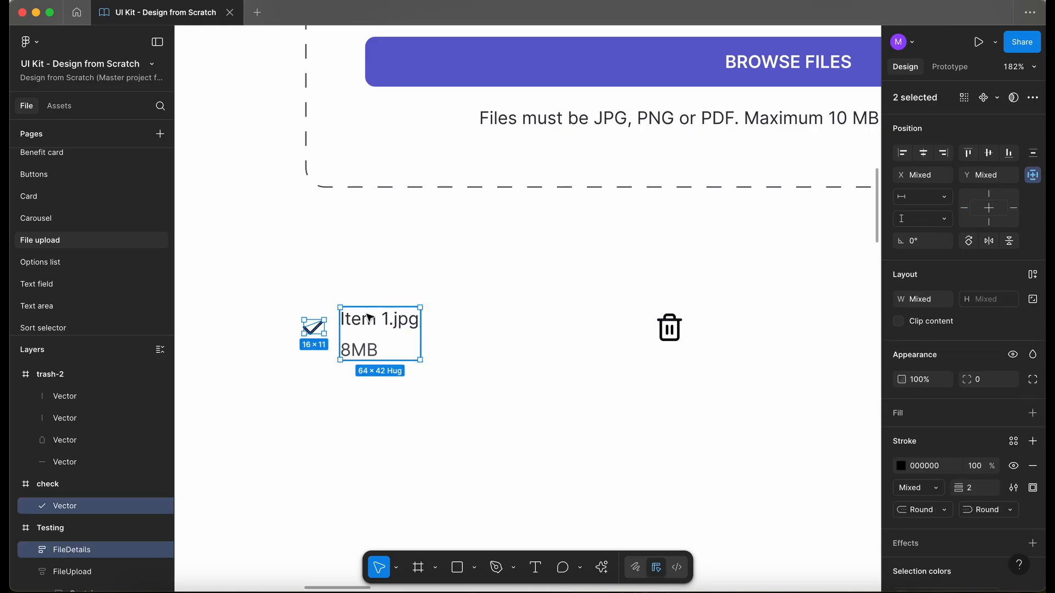
key(shift+a)
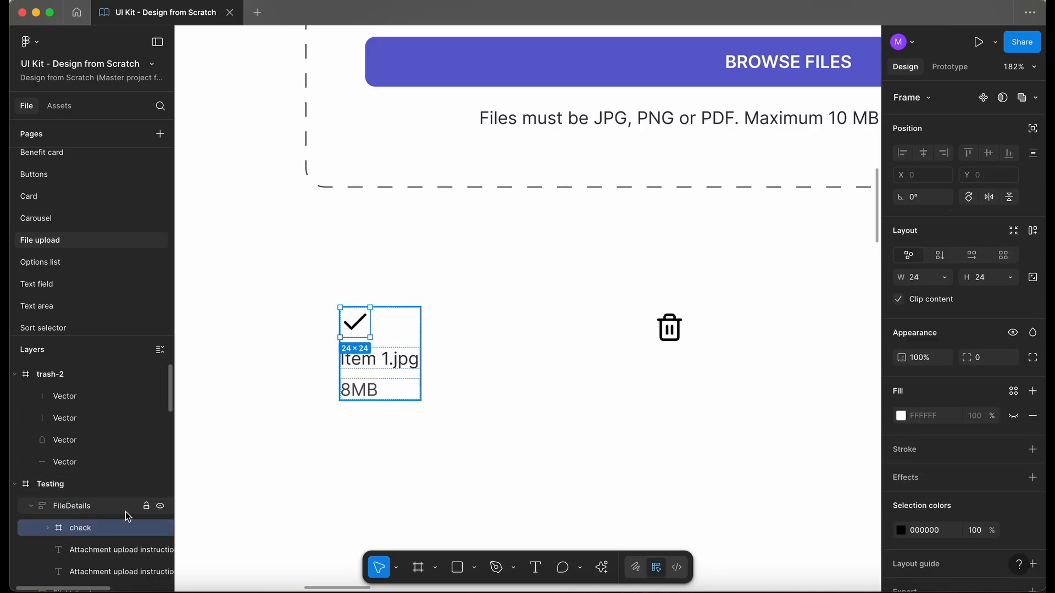
scroll(94, 527, down, 1)
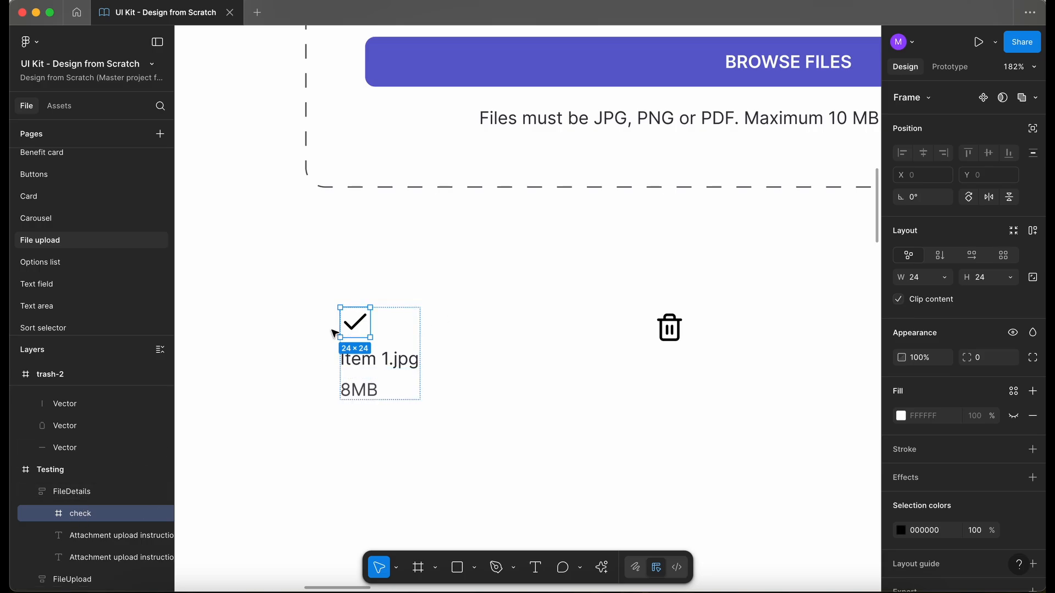
Step: Group the file name and size texts in their own nested auto layout frame named "FileDetails"
click(385, 360)
shift+click(368, 392)
key(shift+a)
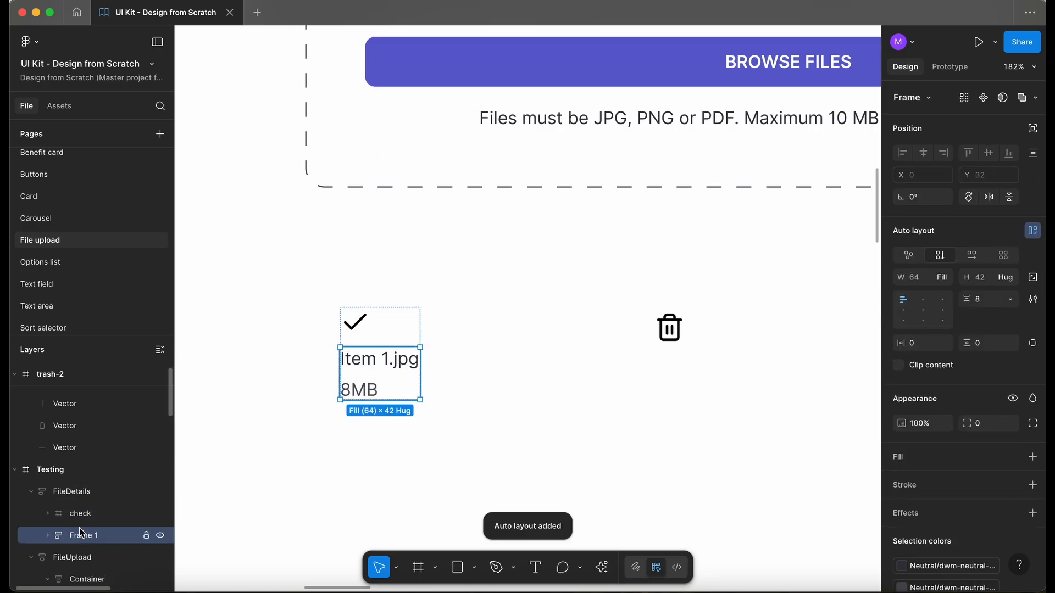
double_click(88, 536)
text(FileDetails)
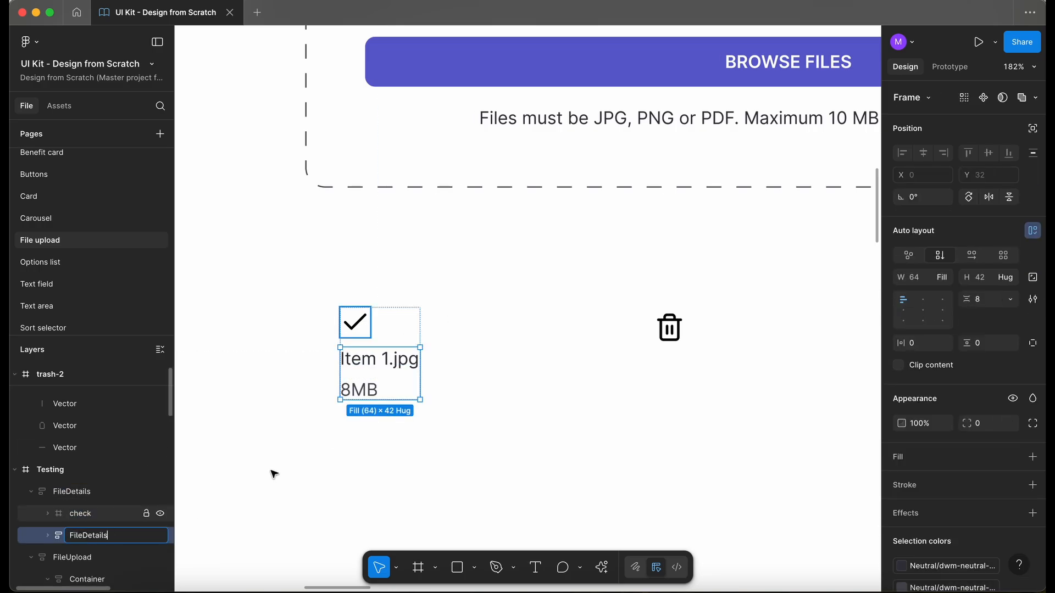
click(423, 467)
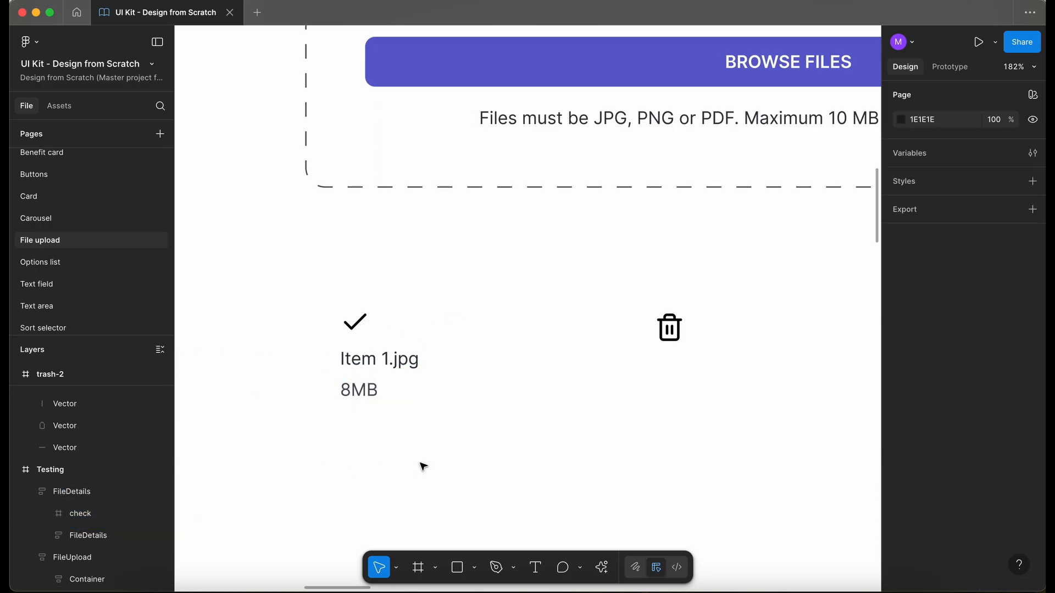
Step: Rename the outer frame holding the check icon and texts "Container" and set its auto layout flow to horizontal
double_click(73, 494)
text(Container)
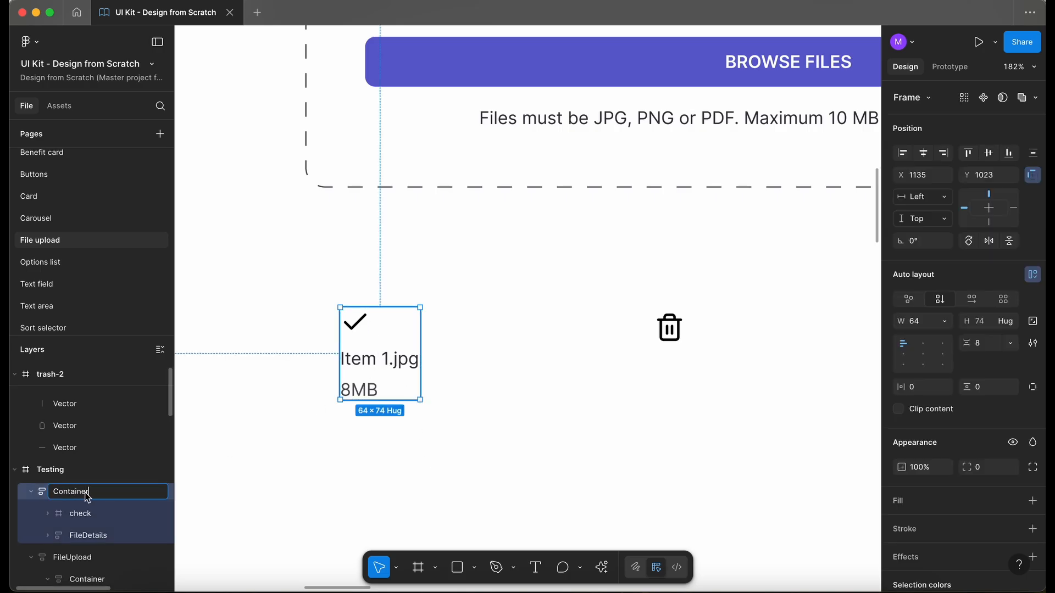
key(Return)
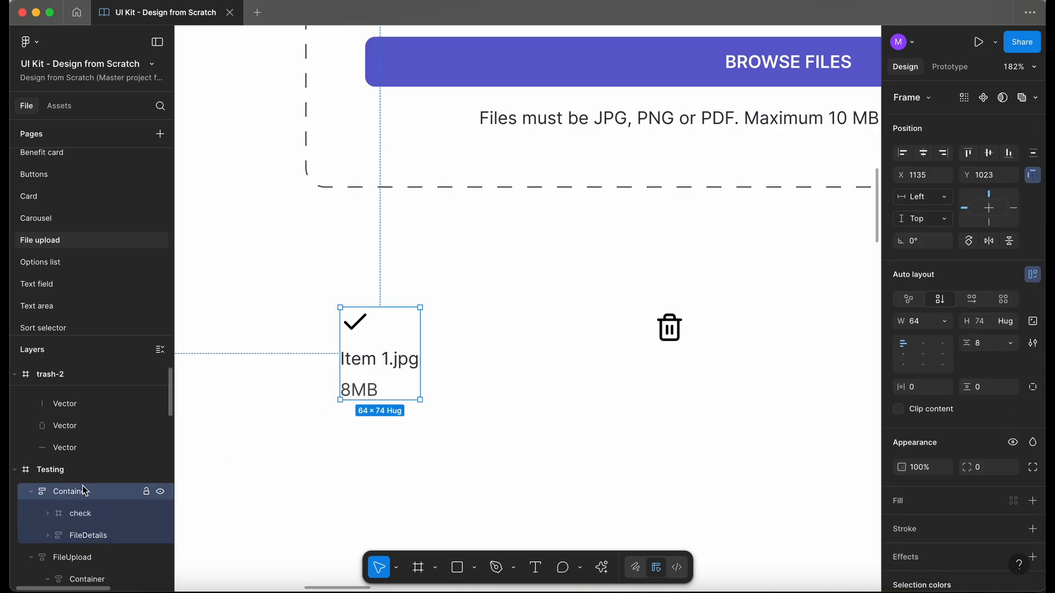
click(972, 303)
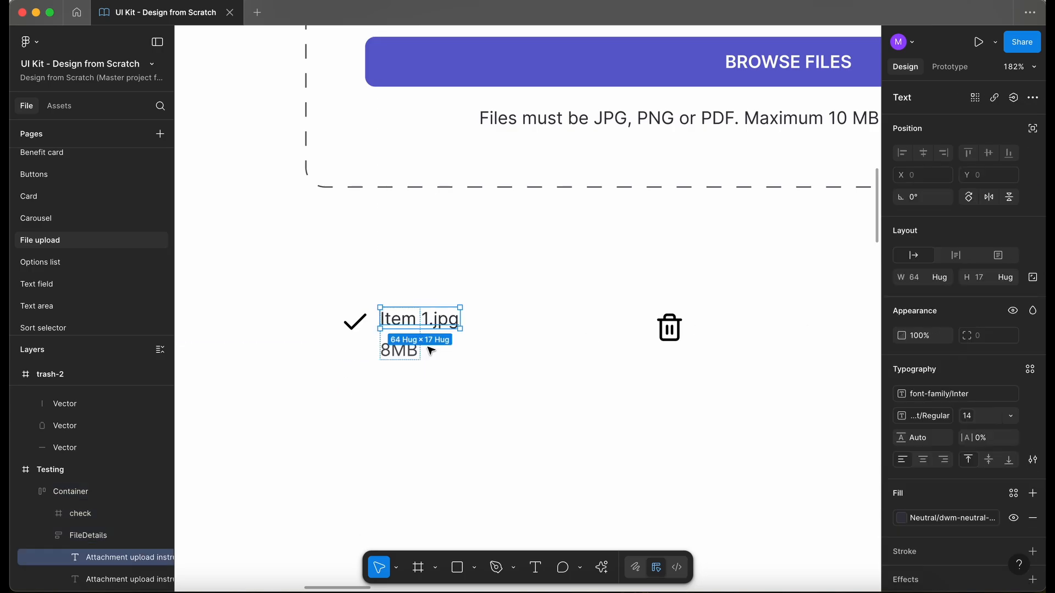
Step: Set the nested FileDetails frame's width to hug its contents
click(396, 384)
double_click(401, 336)
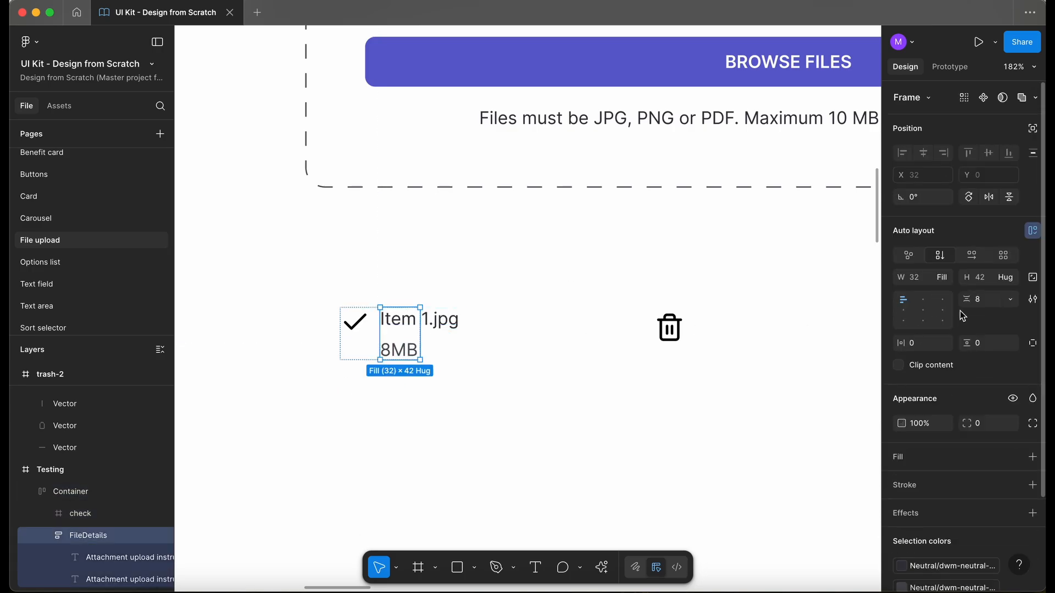
click(942, 276)
click(943, 262)
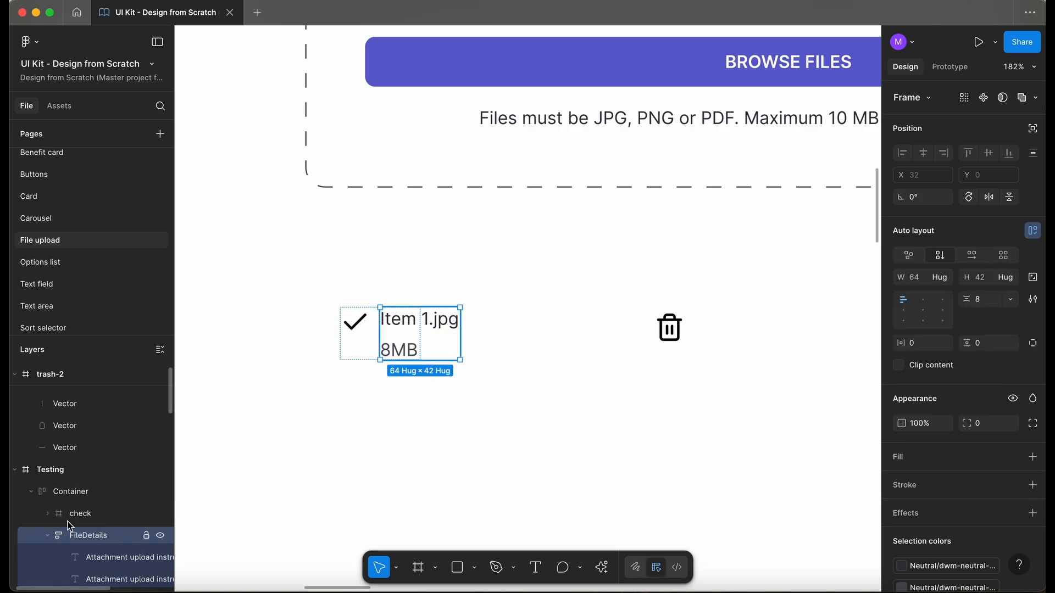
Step: Set the Container frame's width to hug its contents and align its items to the left, vertically centred
click(68, 496)
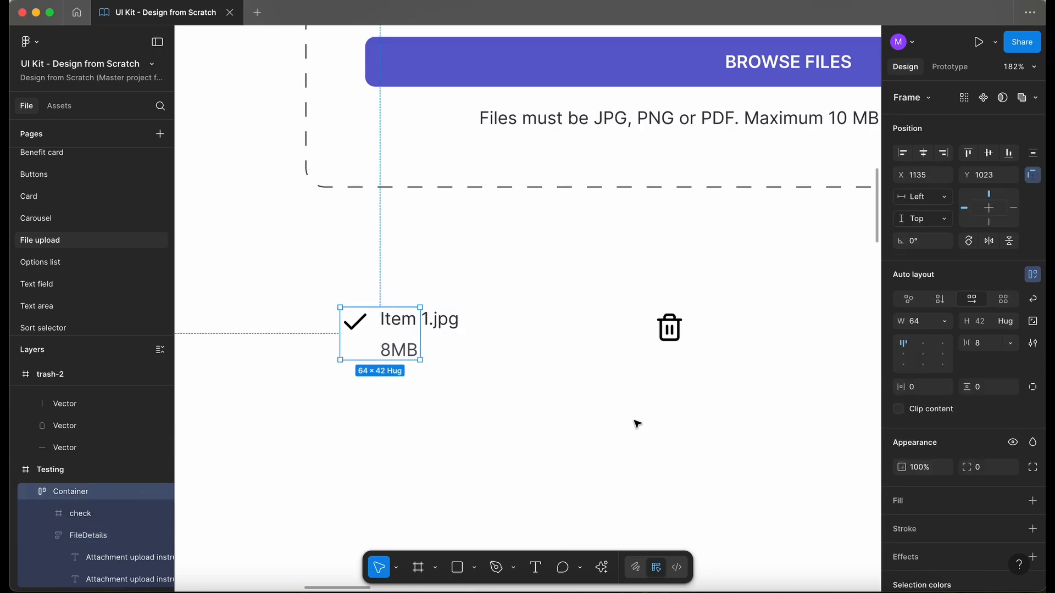
click(948, 323)
click(949, 337)
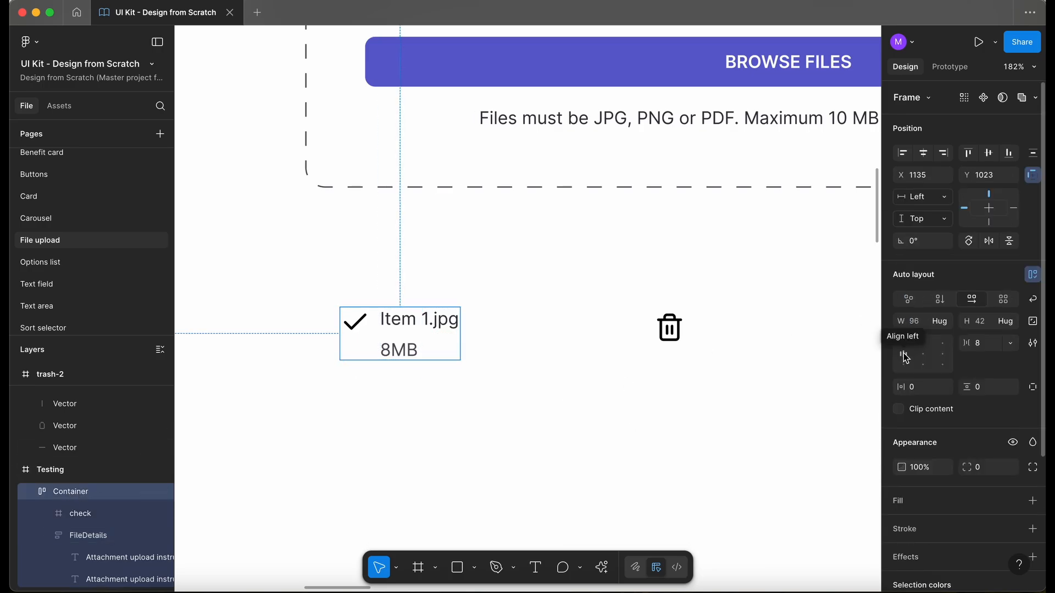
click(906, 358)
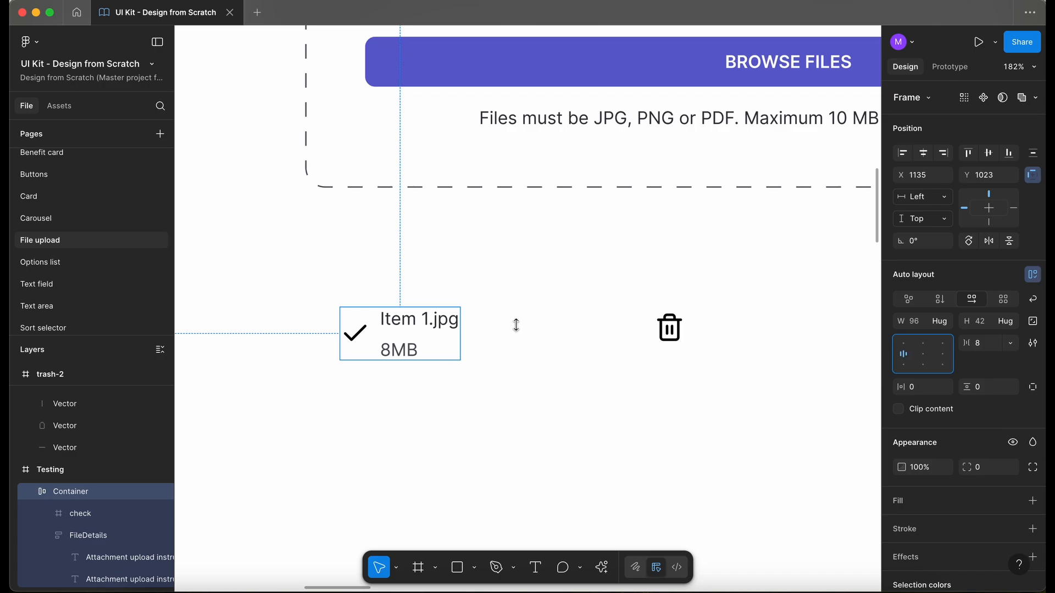
Step: Apply the 8px spacing variable to the gap between the check icon and FileDetails in Container
click(1011, 343)
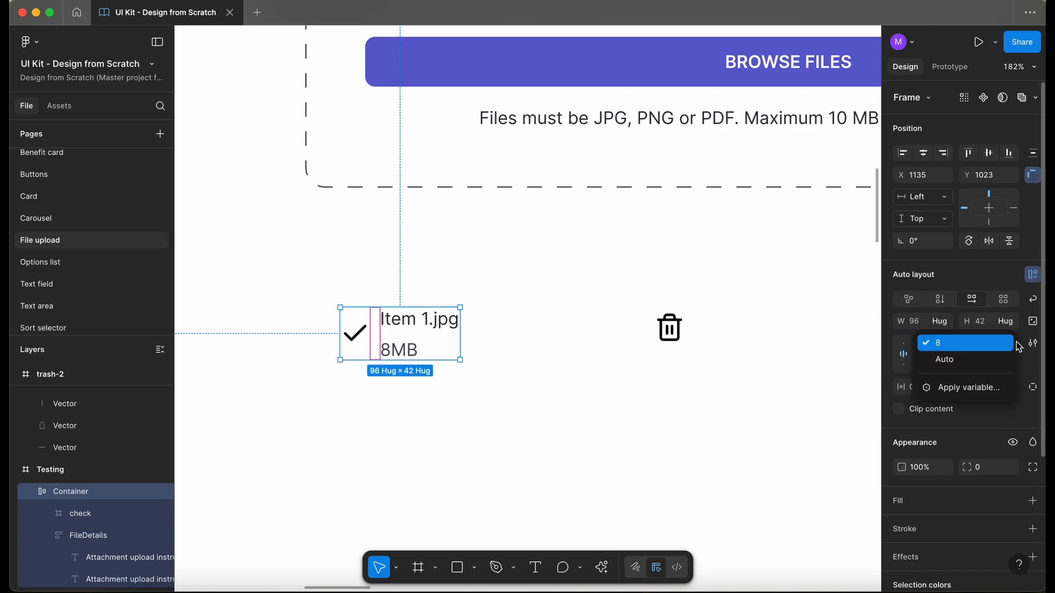
click(987, 388)
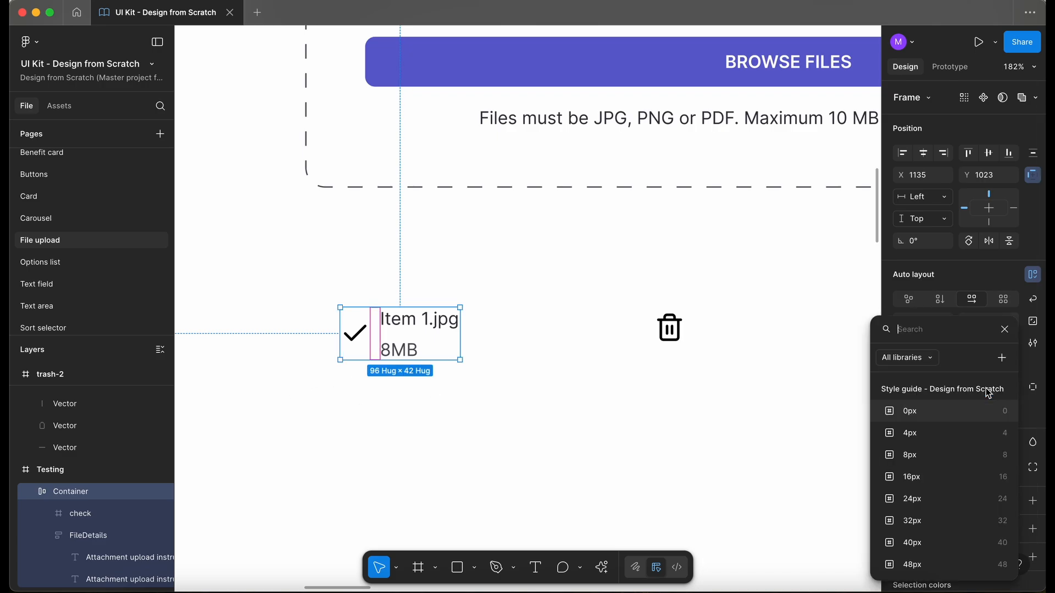
click(948, 461)
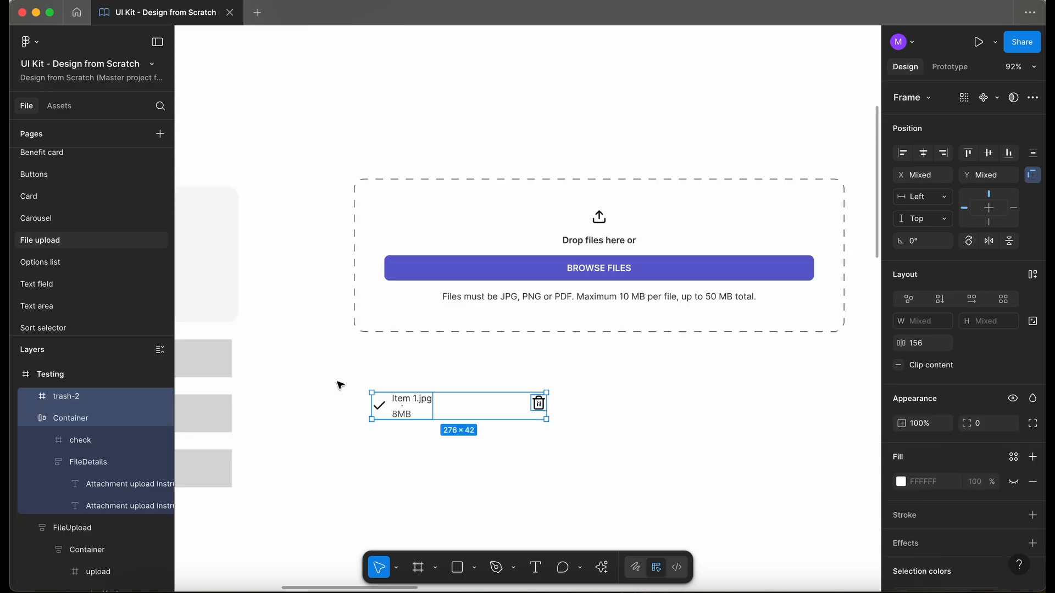
Step: Wrap Container and the trash icon in a shared auto layout frame and rename it "FileUploaded"
scroll(423, 434, up, 5)
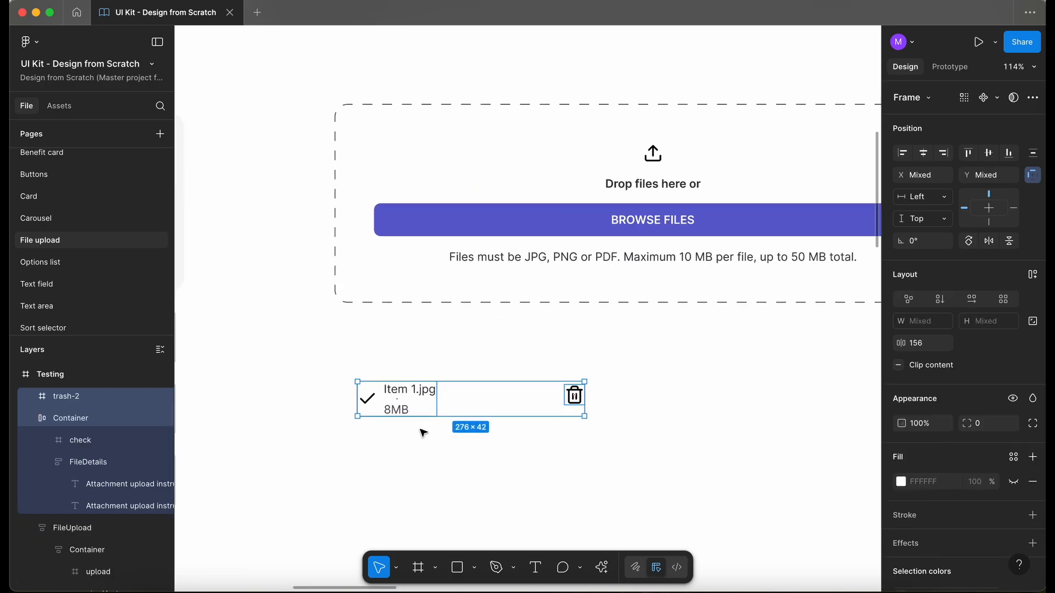
key(shift+a)
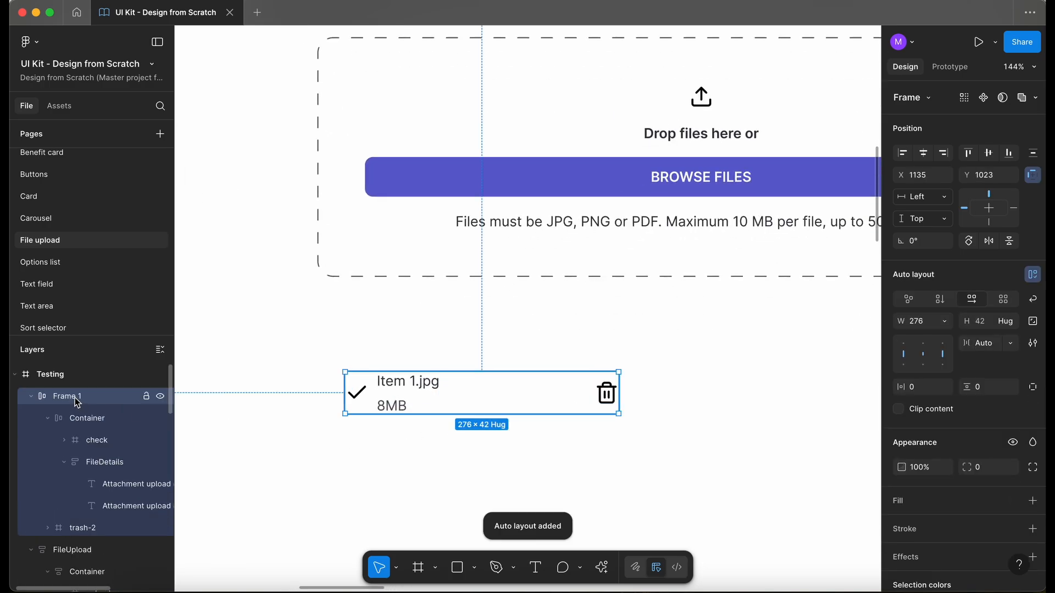
double_click(77, 402)
text(FileUploaded)
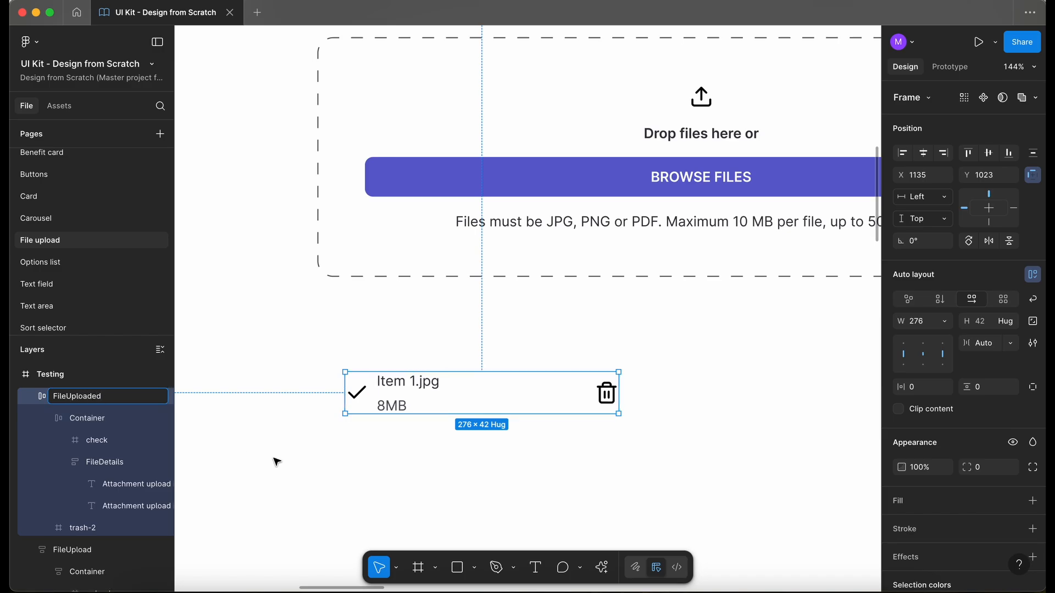
click(308, 467)
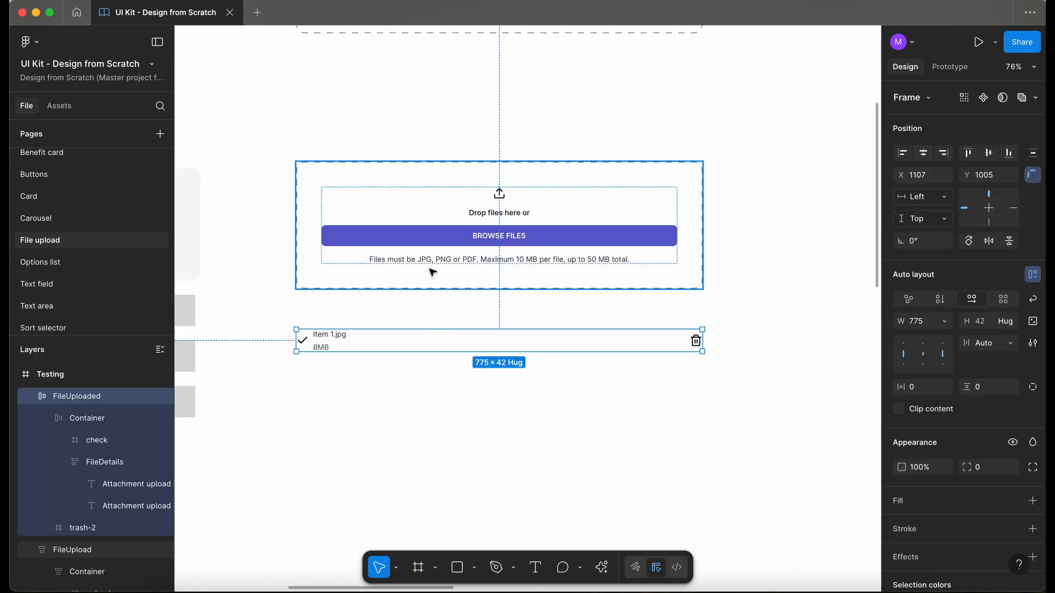
Step: Move the FileUploaded row up to Y 967, just beneath the dashed upload area
scroll(431, 270, left, 1)
scroll(431, 271, up, 1)
drag(381, 365, 381, 349)
scroll(344, 346, up, 5)
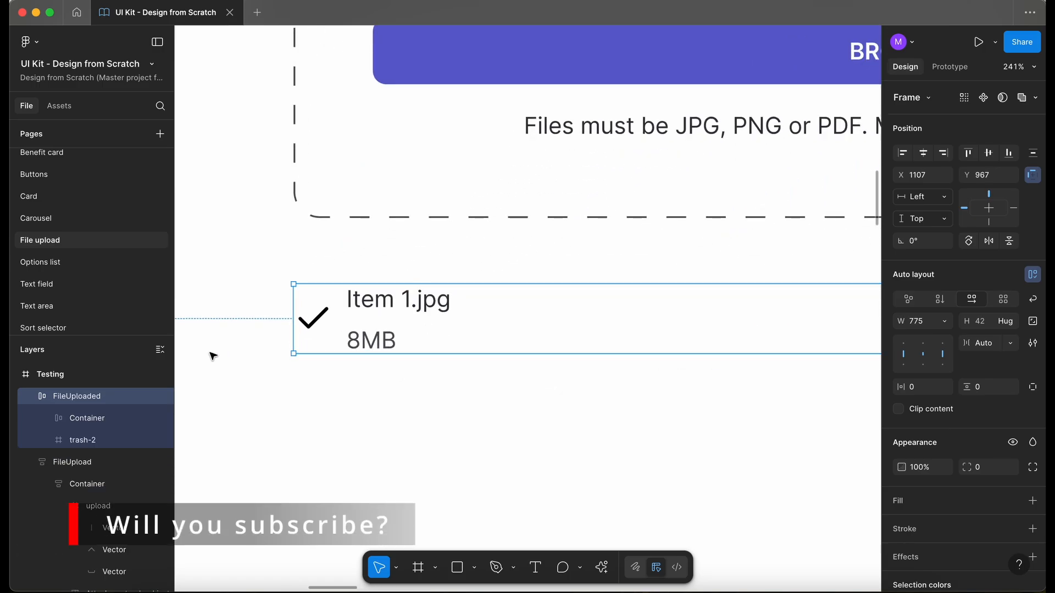
Step: Draw a thin 775 × 1 frame along the bottom edge of the FileUploaded row as a divider
click(73, 423)
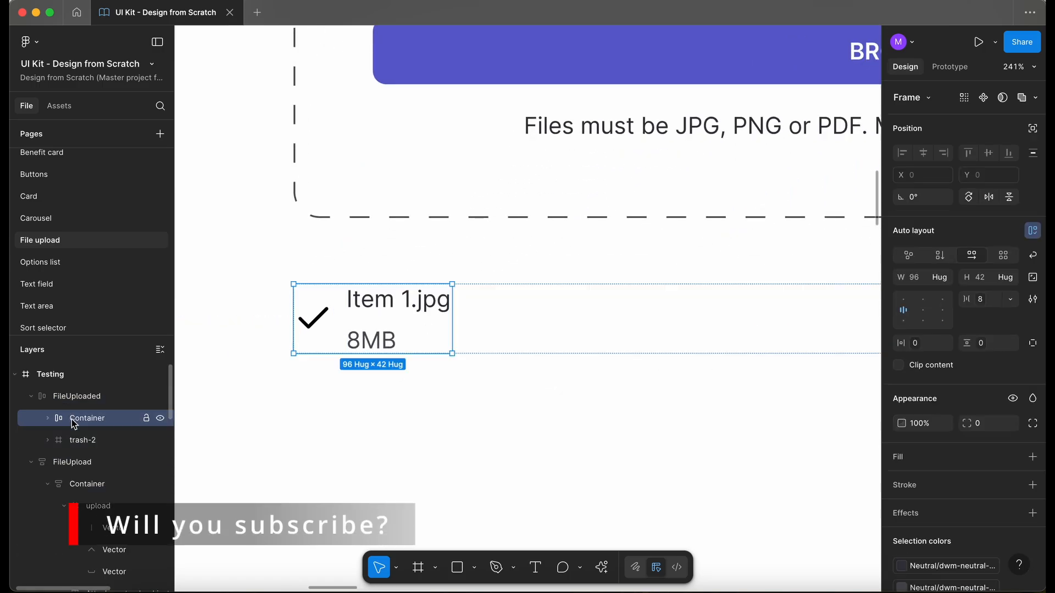
click(485, 347)
key(f)
drag(454, 354, 663, 367)
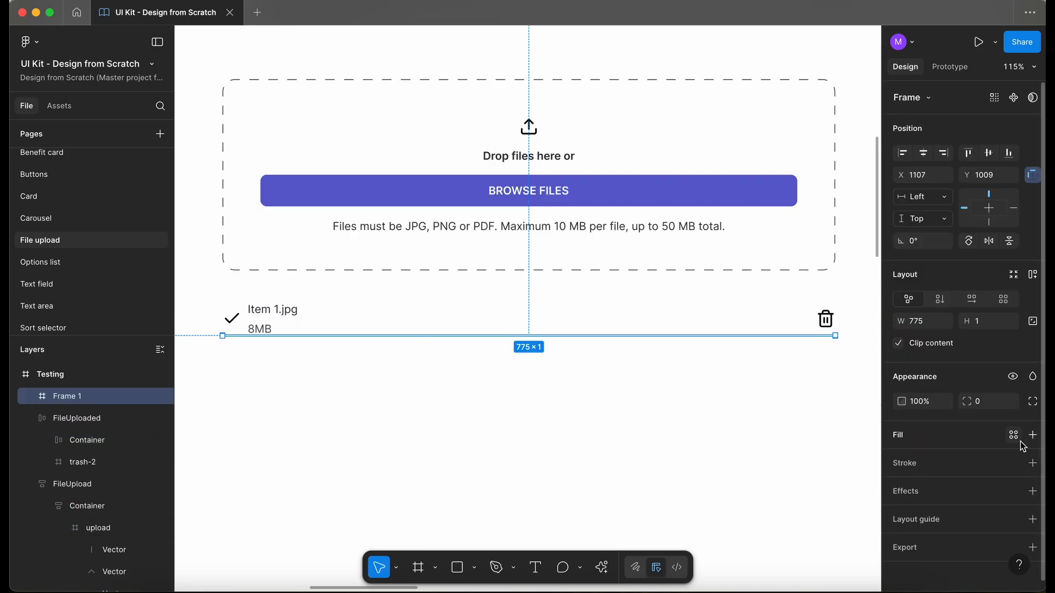
Step: Fill the thin divider frame with the library colour dwm-neutral-600
click(1013, 436)
text(neu)
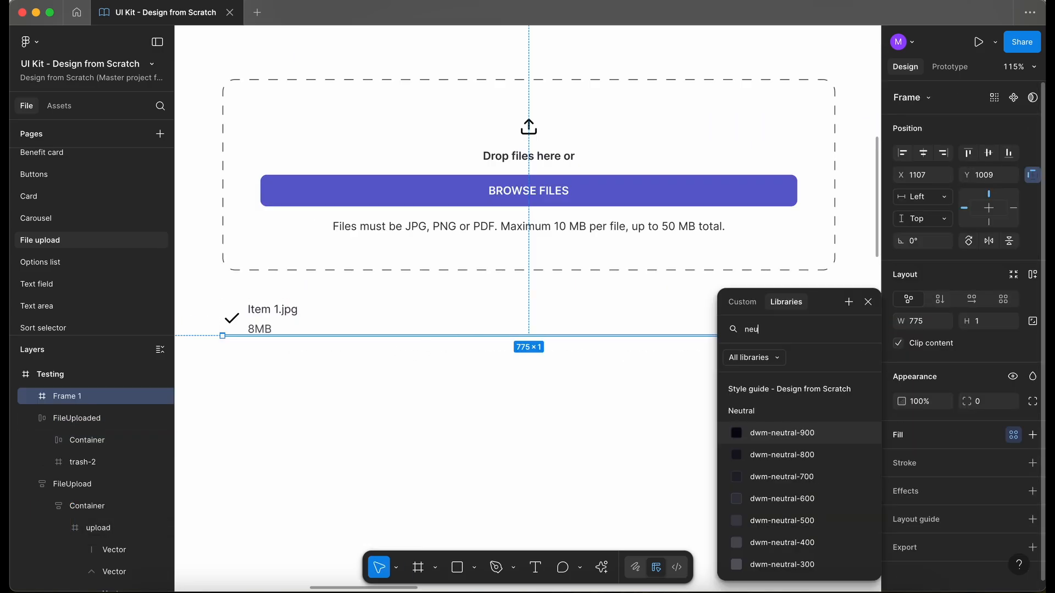
click(768, 497)
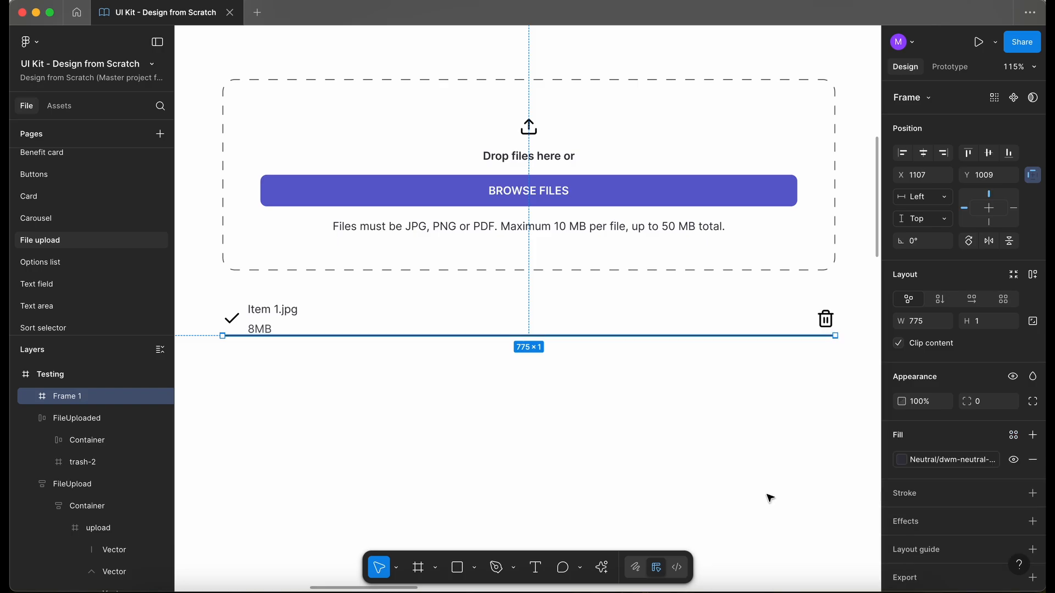
click(282, 408)
Step: Stack the file row and the divider vertically in the FileUploaded auto layout with the 4px gap variable
click(254, 336)
scroll(252, 347, up, 3)
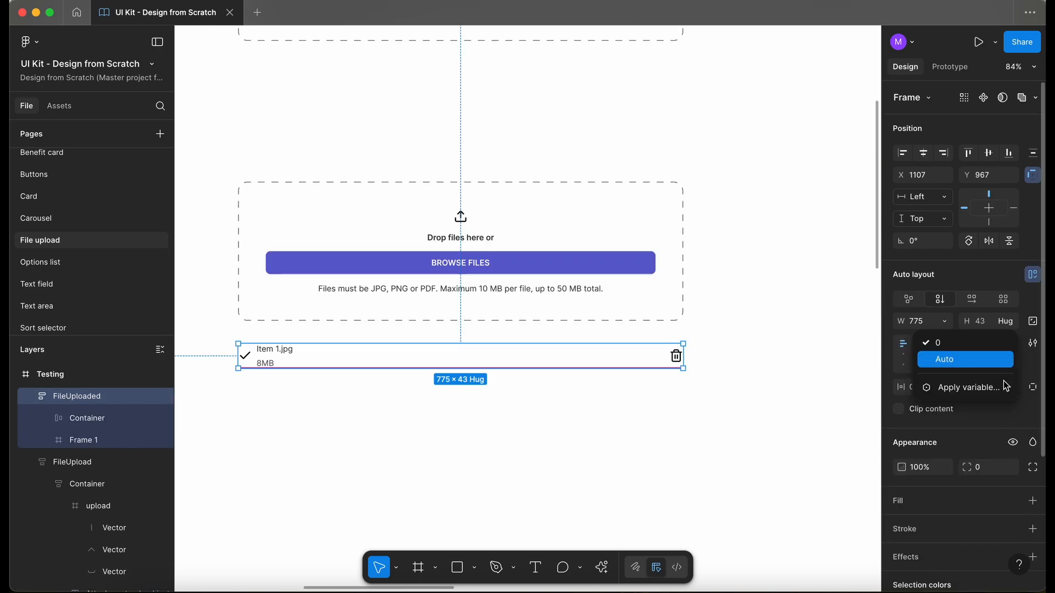
click(1000, 390)
click(904, 434)
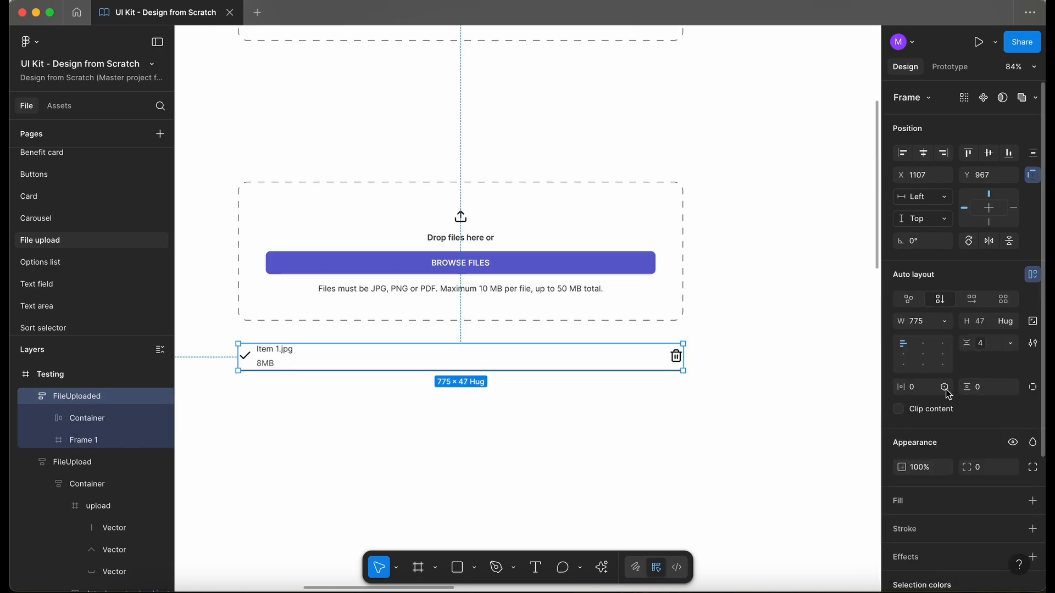
Step: Apply the 0px variable to FileUploaded's horizontal and vertical padding
click(946, 388)
click(850, 415)
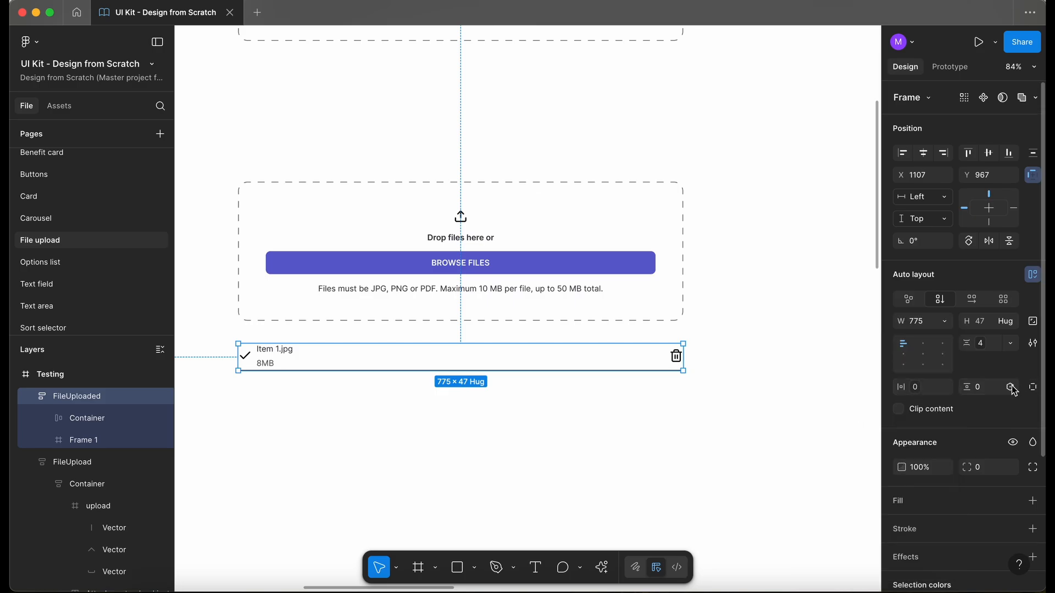
click(1013, 387)
click(916, 414)
click(330, 383)
Step: Rename the thin divider frame inside FileUploaded "Line"
scroll(329, 384, up, 5)
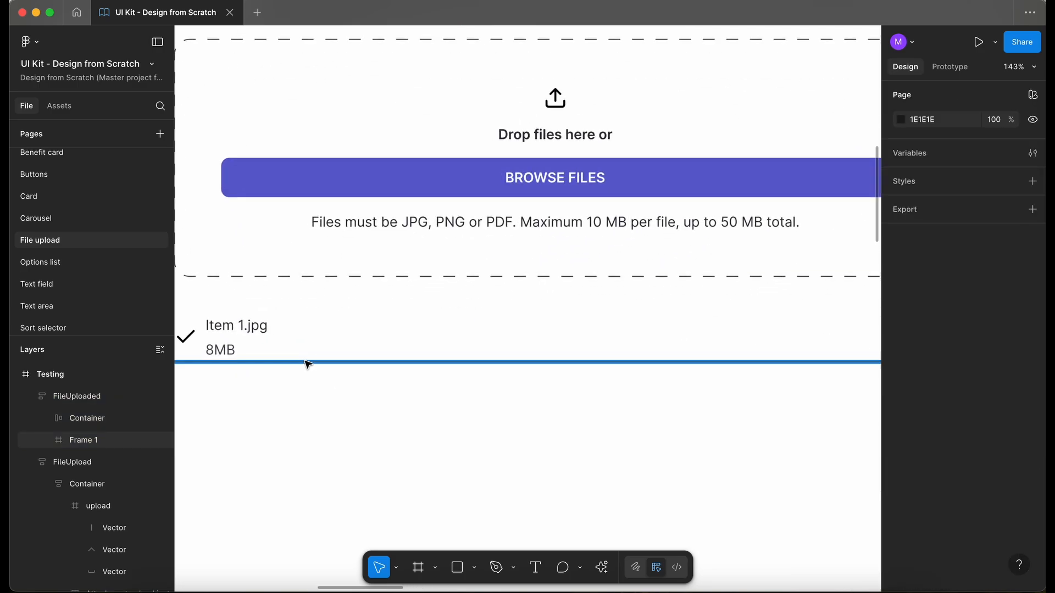
click(92, 443)
double_click(91, 444)
text(l)
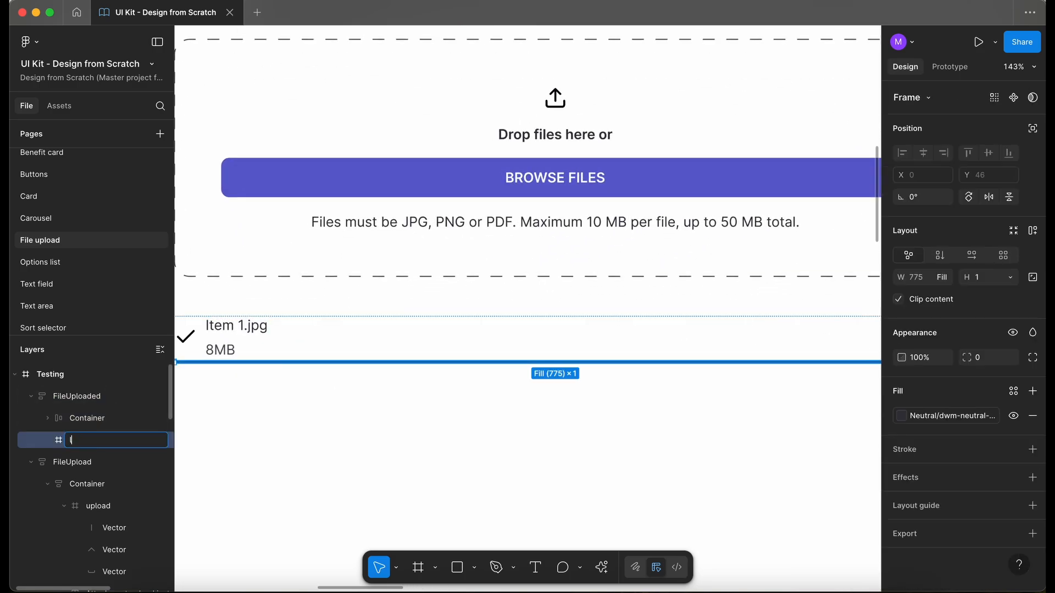
text(ine)
key(Return)
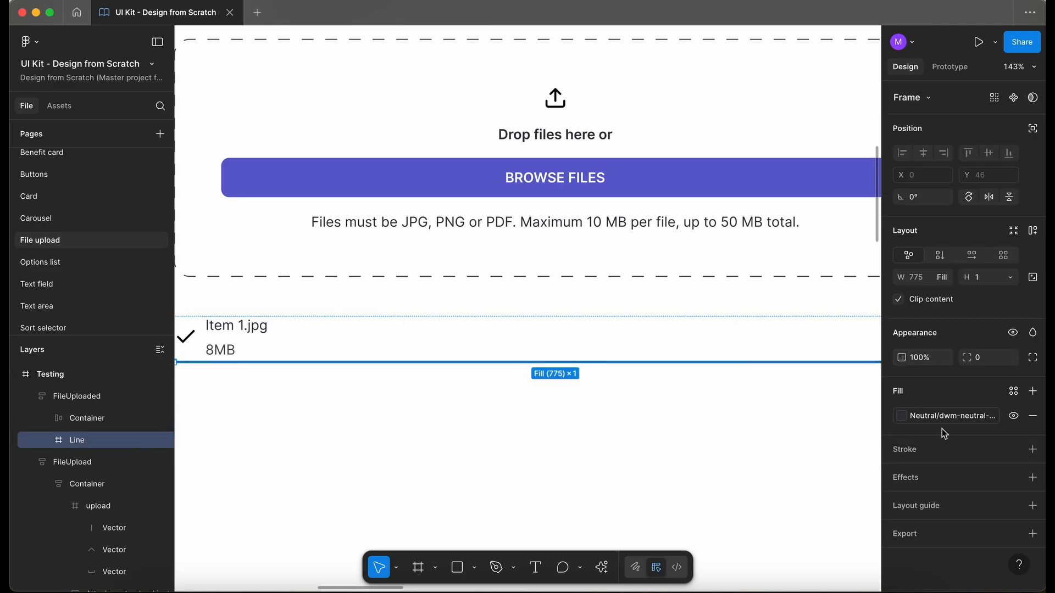
Step: Lighten the Line's fill to the library colour dwm-neutral-80
click(943, 423)
click(795, 546)
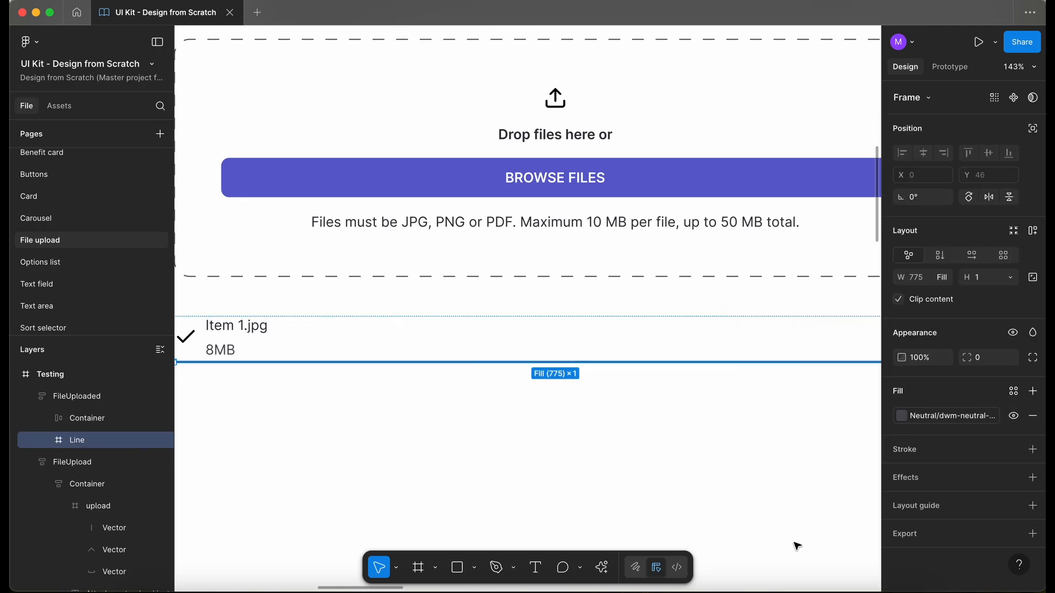
click(928, 414)
click(799, 536)
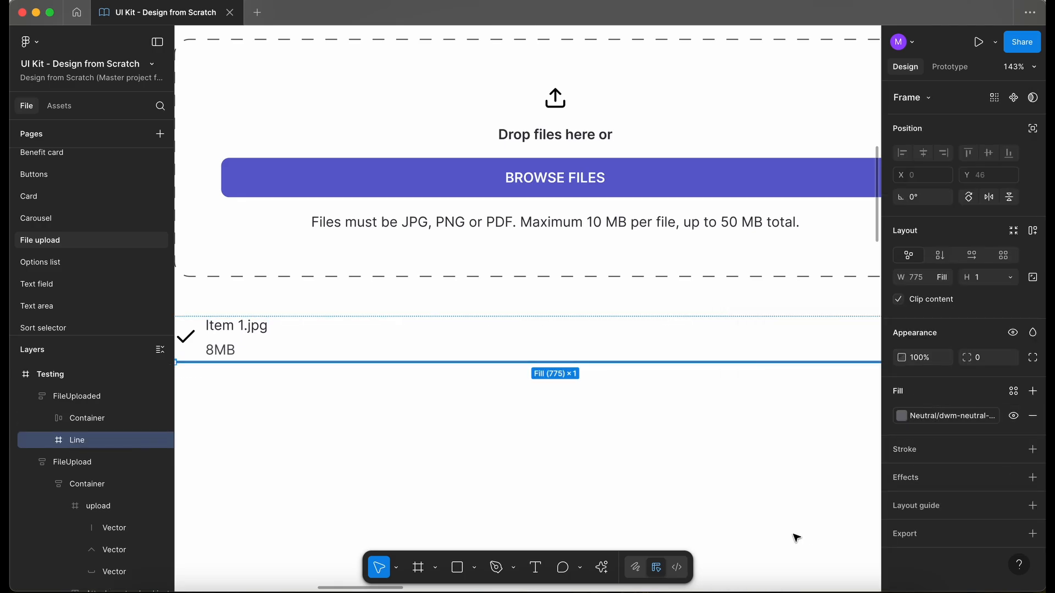
click(525, 471)
ctrl+scroll(525, 471, down, 3)
scroll(438, 416, down, 1)
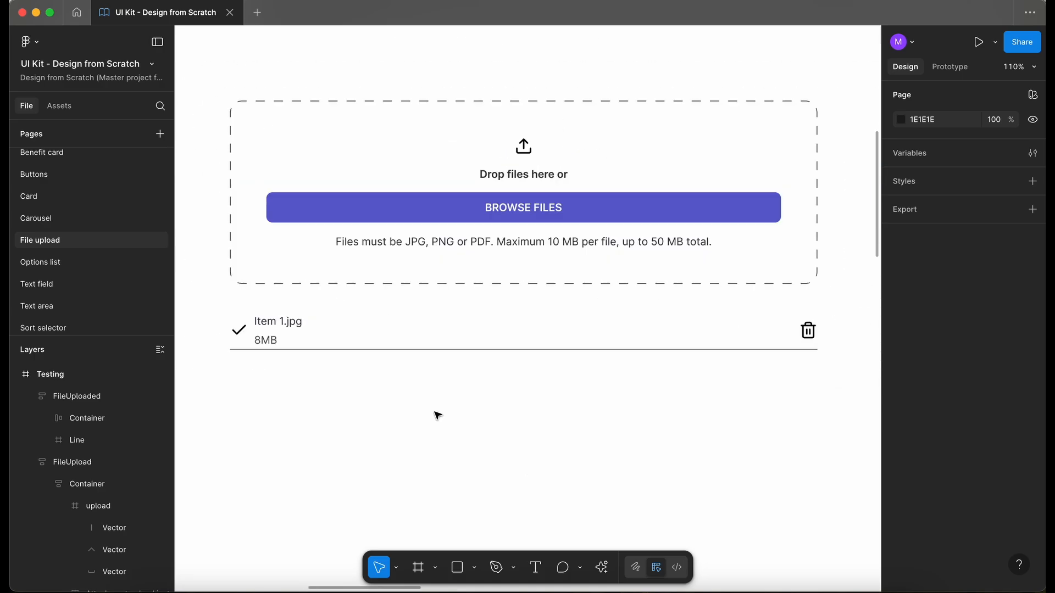
click(311, 350)
click(926, 415)
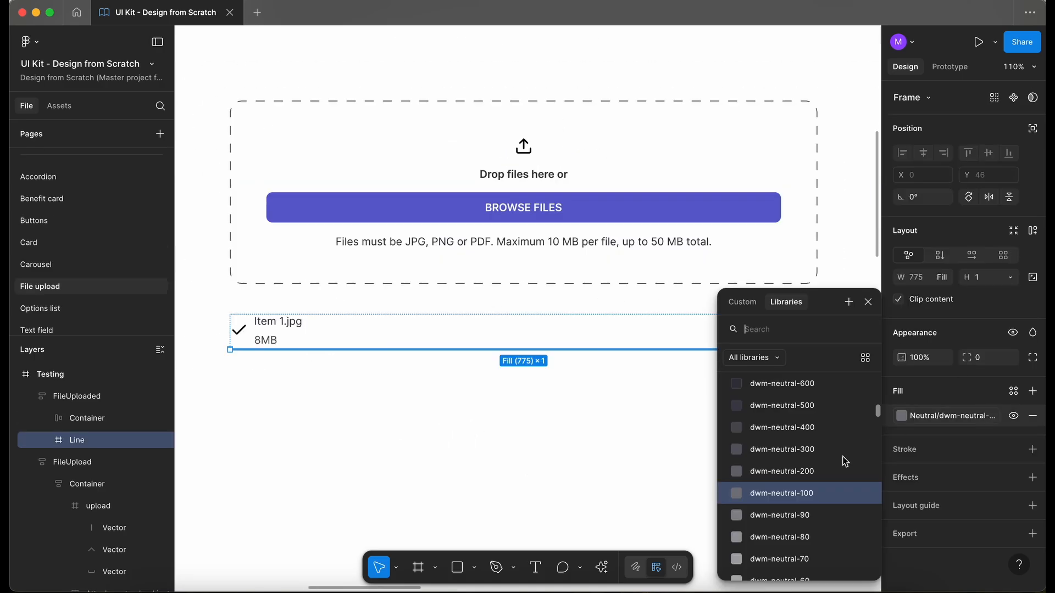
click(809, 536)
click(539, 489)
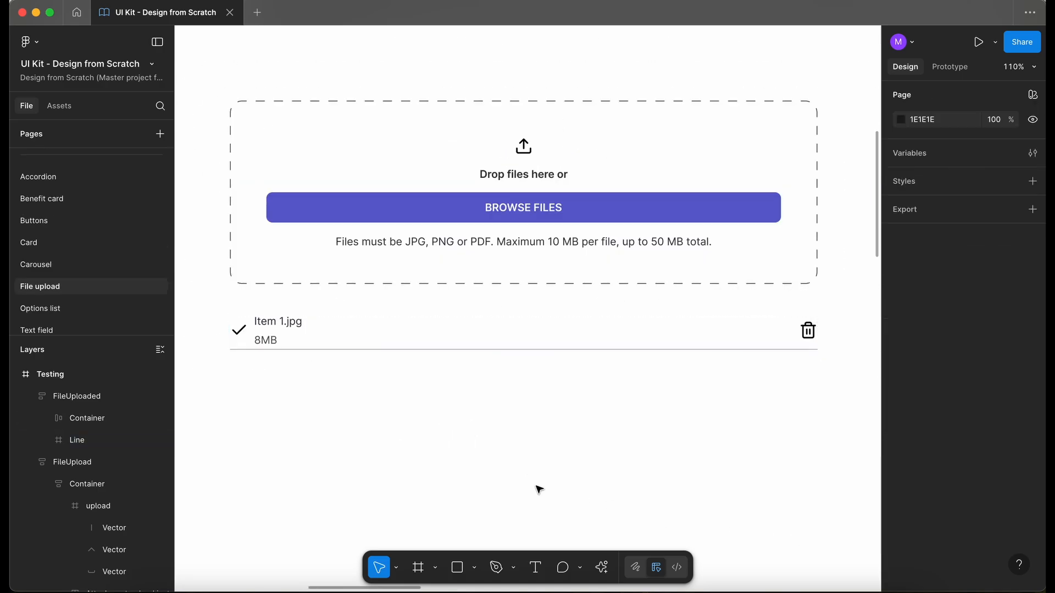
Step: Copy the FileUploaded row directly beneath itself at Y 1030 and repeat the duplicate twice more at the same spacing
ctrl+scroll(279, 426, down, 3)
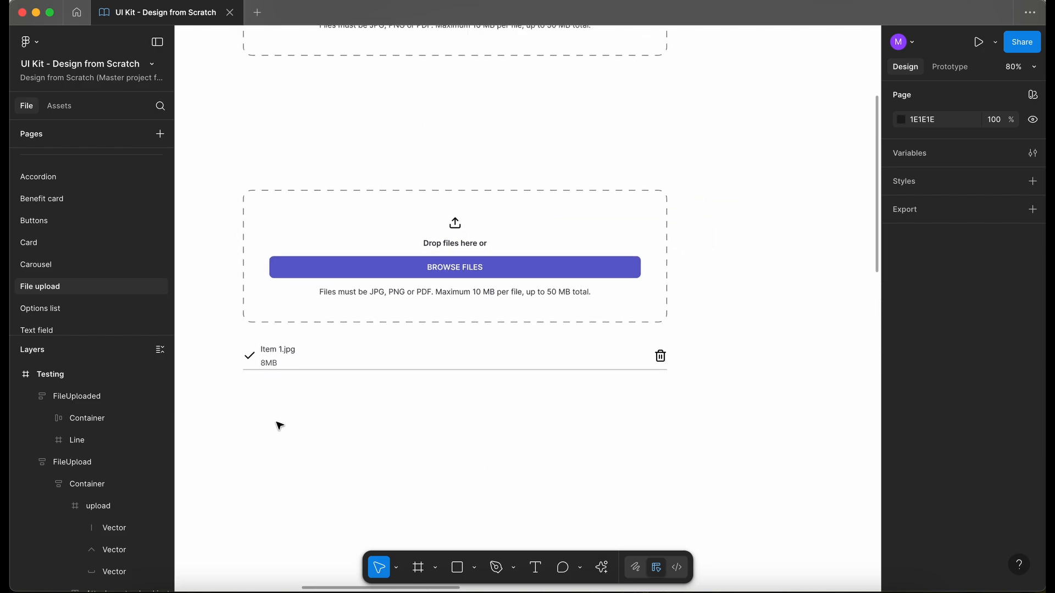
click(283, 363)
ctrl+scroll(291, 358, down, 1)
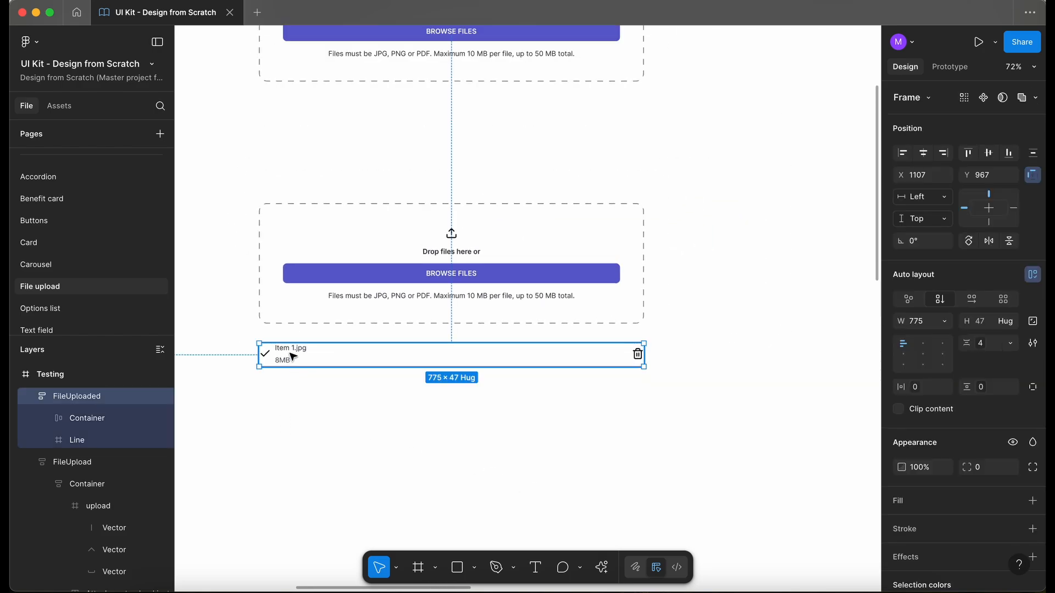
alt+drag(293, 354, 291, 387)
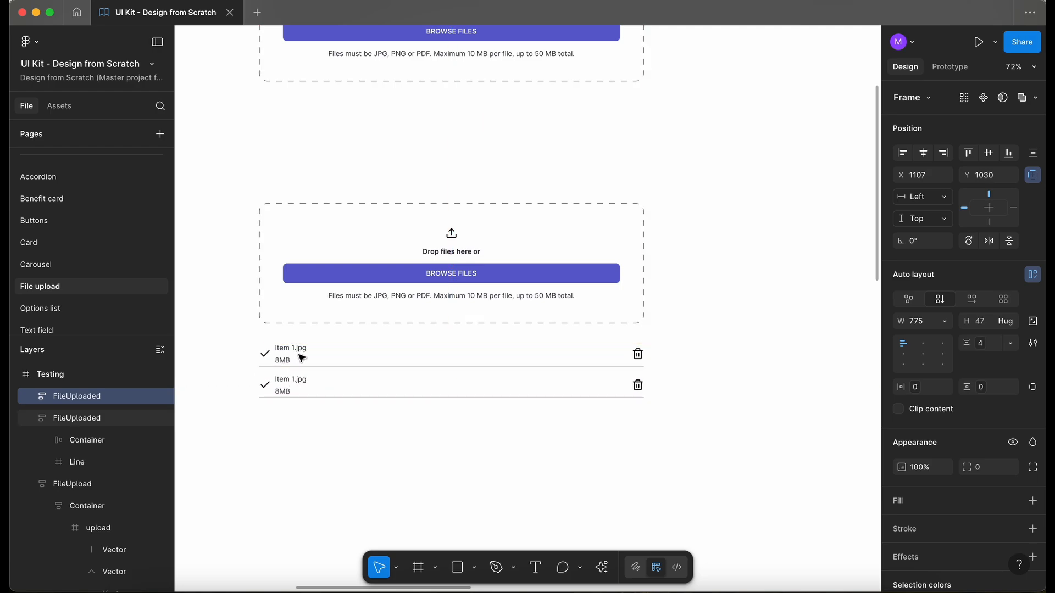
key(super+d)
key(super+d)
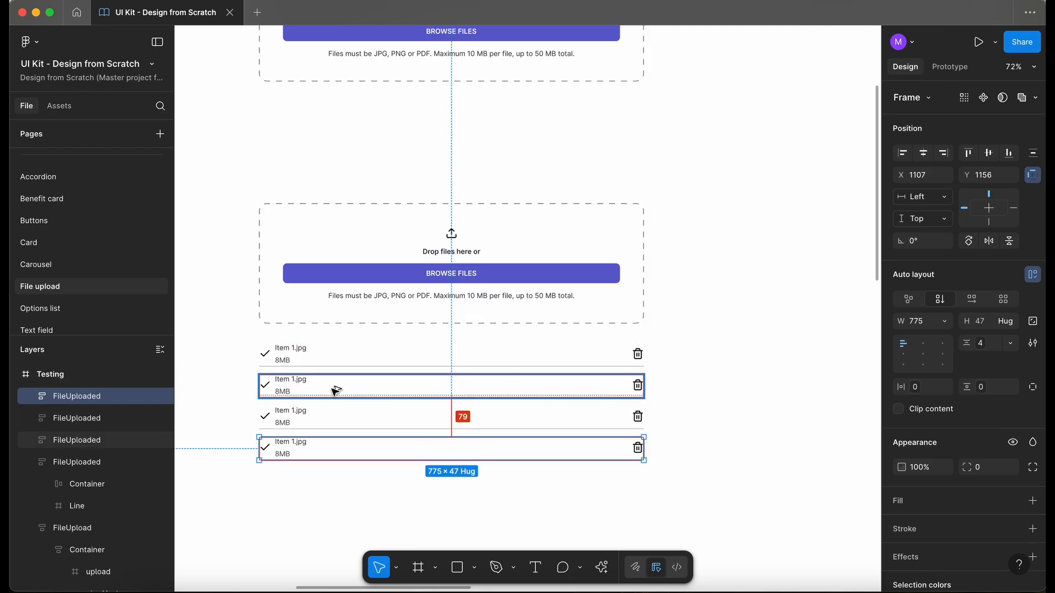
click(299, 506)
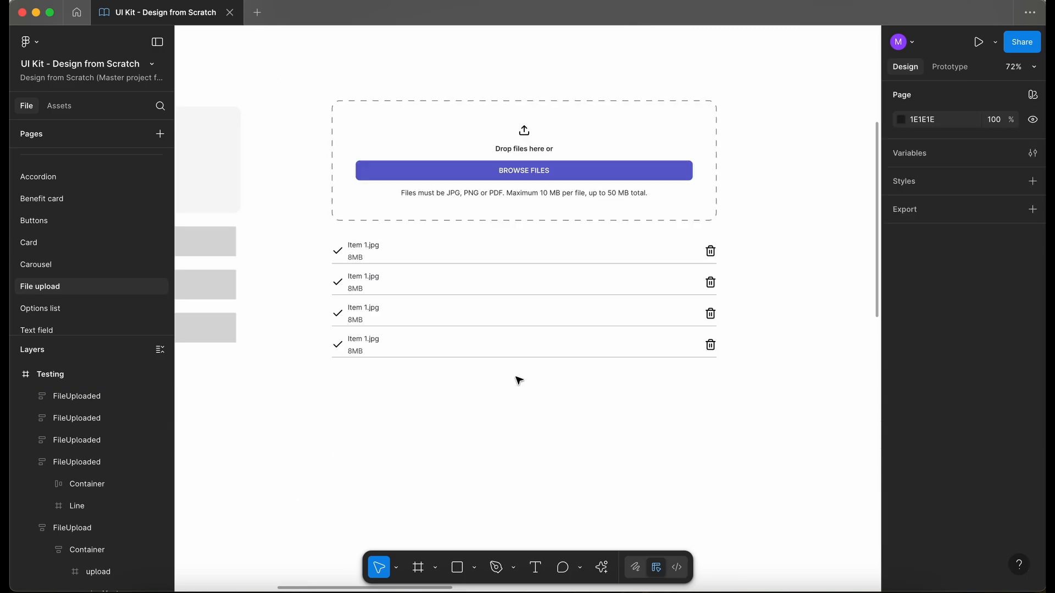
Step: Hide the interface to examine the upload area with its file rows up close, and bring the interface back
key(super+backslash)
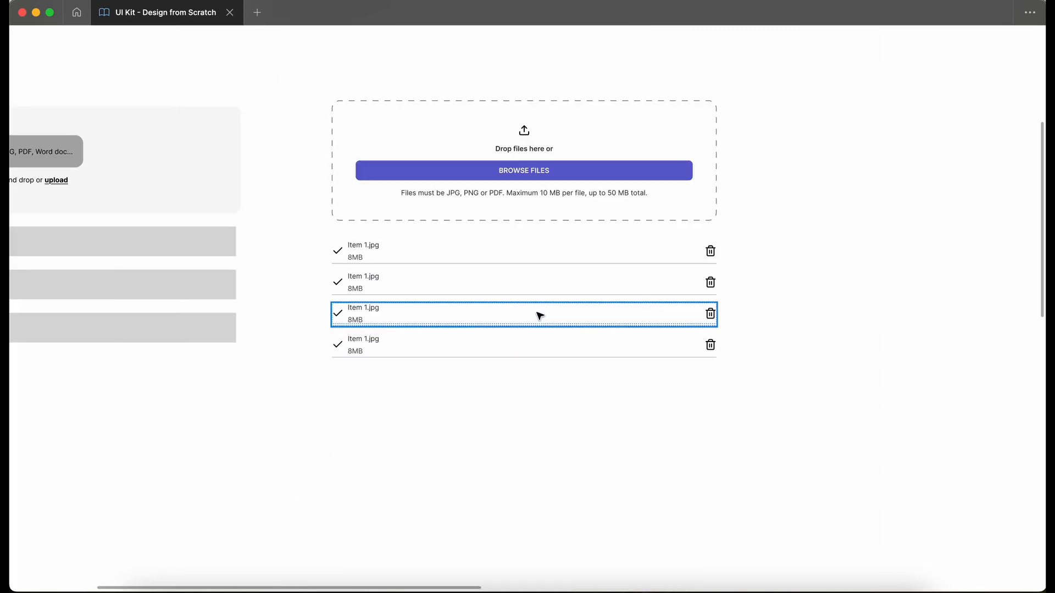
scroll(539, 315, up, 8)
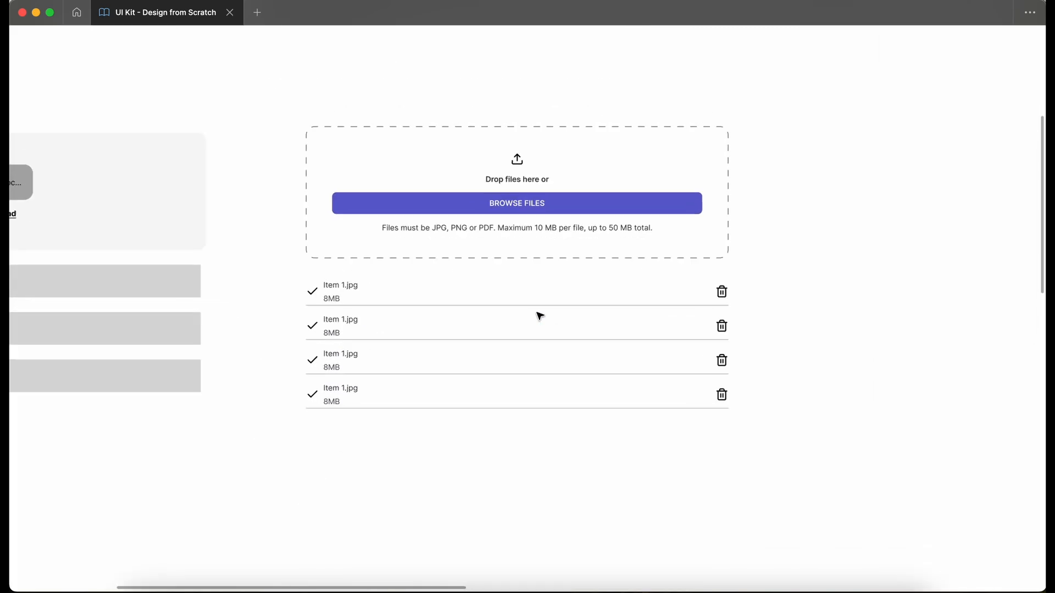
scroll(539, 315, up, 3)
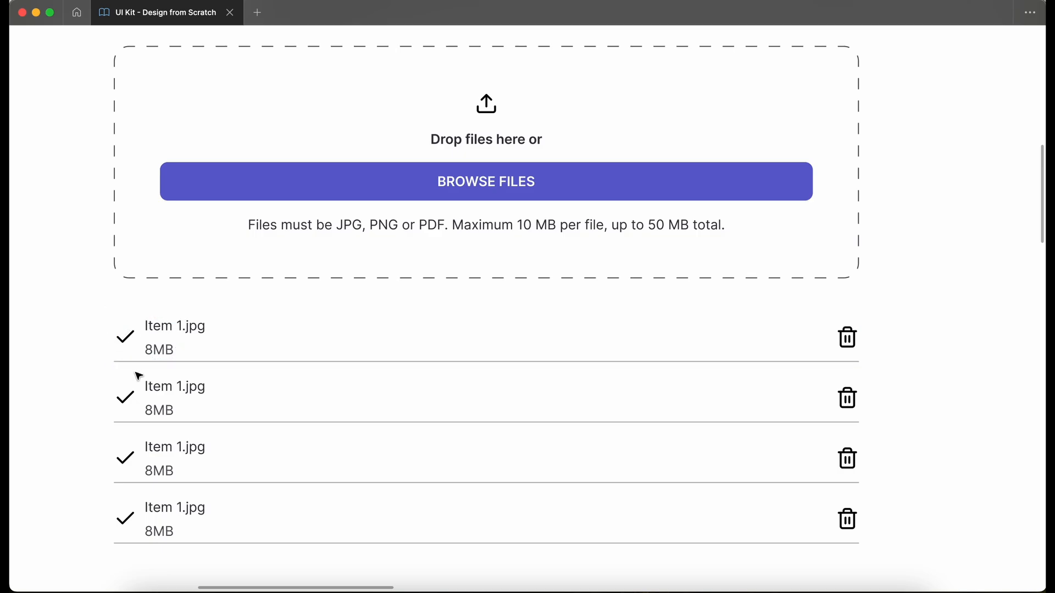
key(super+backslash)
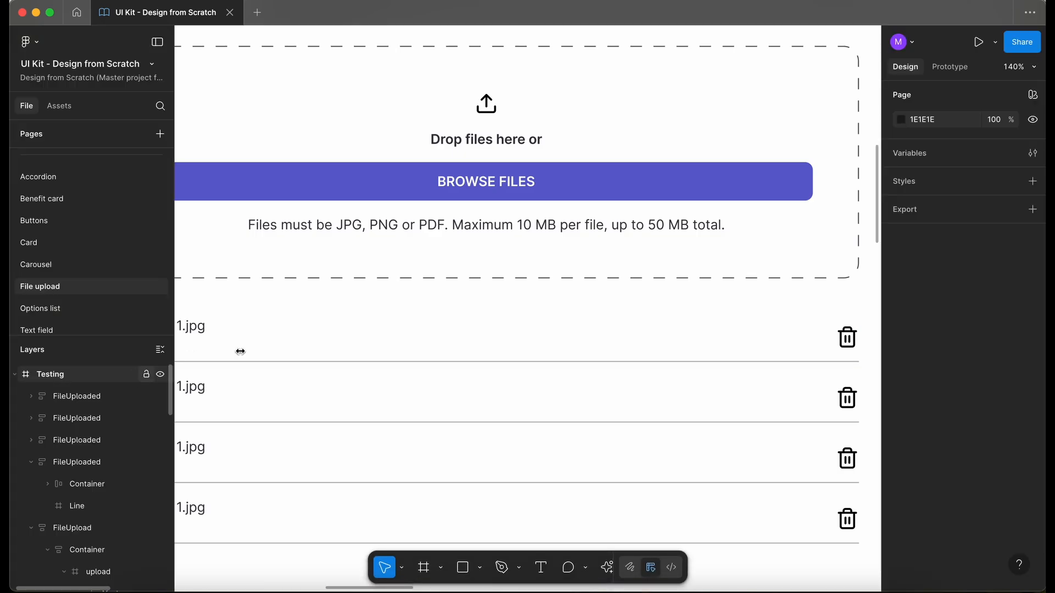
Step: Search Feather Icons for "close" and insert the plain x icon for the last file row
scroll(427, 348, down, 5)
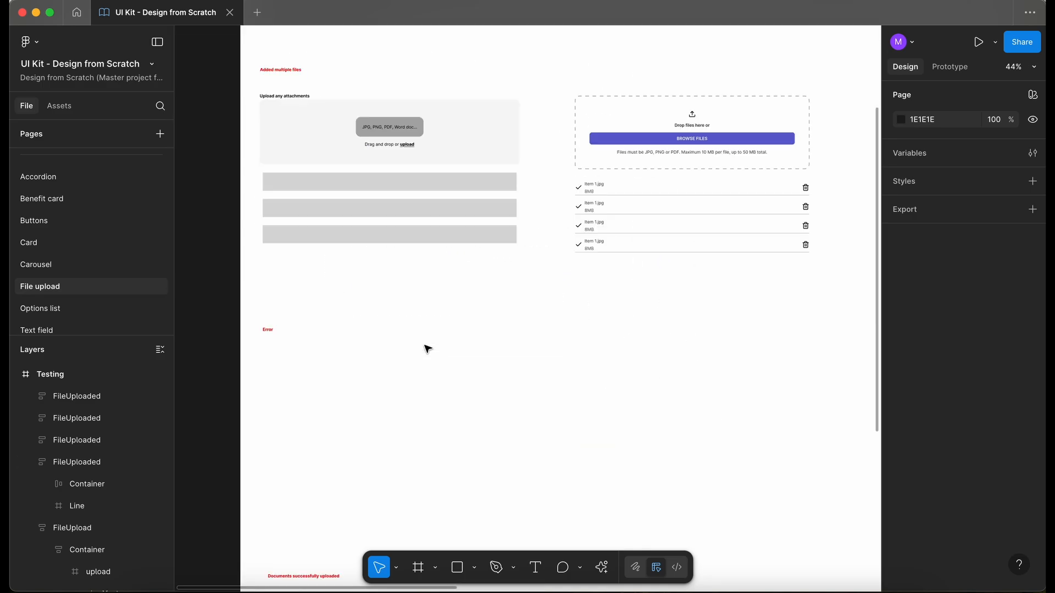
scroll(428, 348, up, 5)
scroll(428, 349, right, 5)
scroll(468, 370, up, 10)
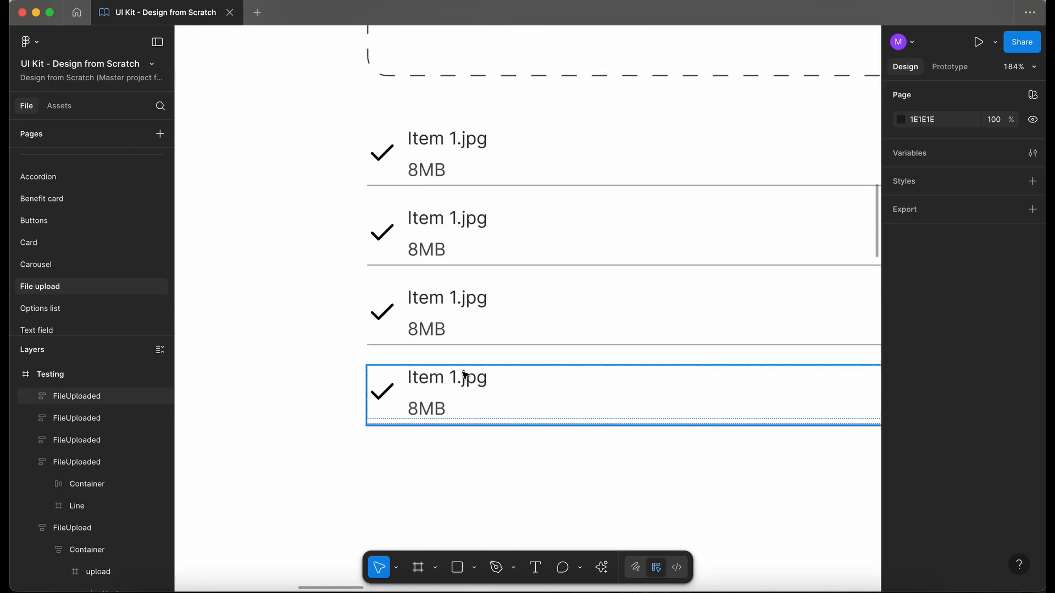
double_click(384, 391)
click(389, 397)
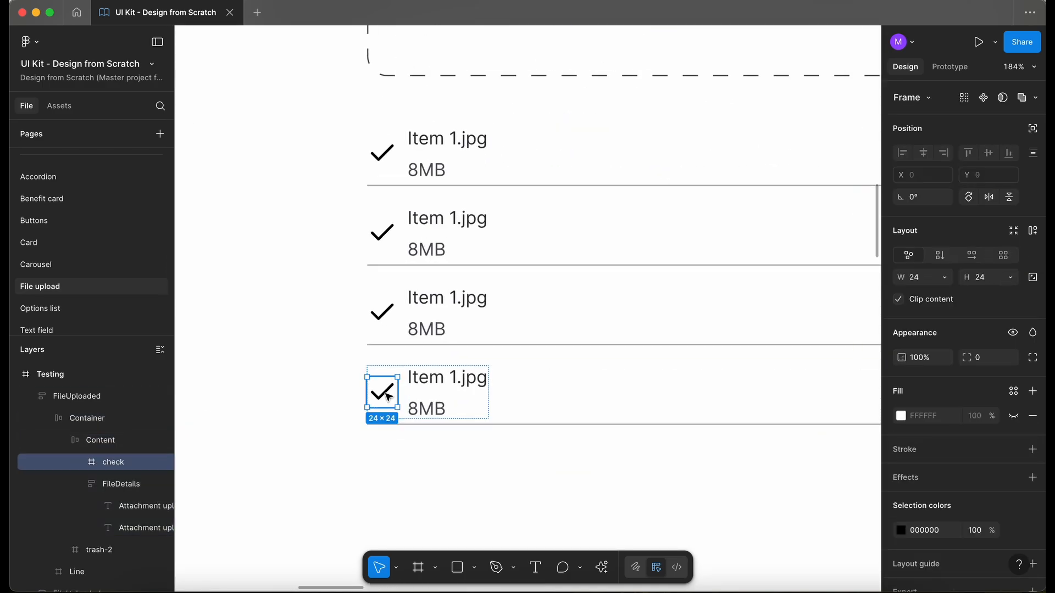
scroll(389, 397, down, 5)
click(602, 568)
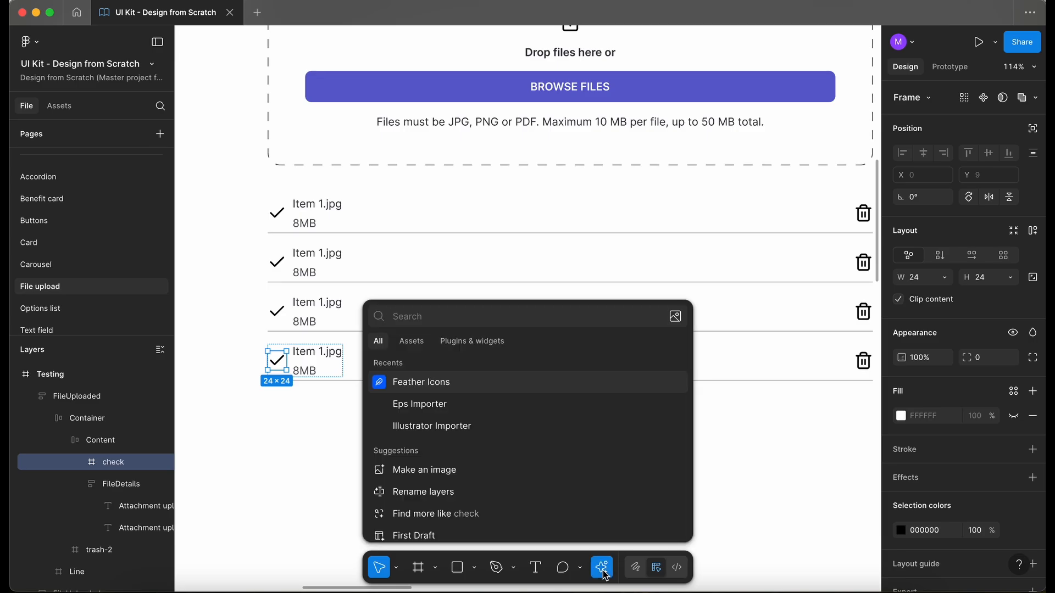
click(449, 386)
text(cro)
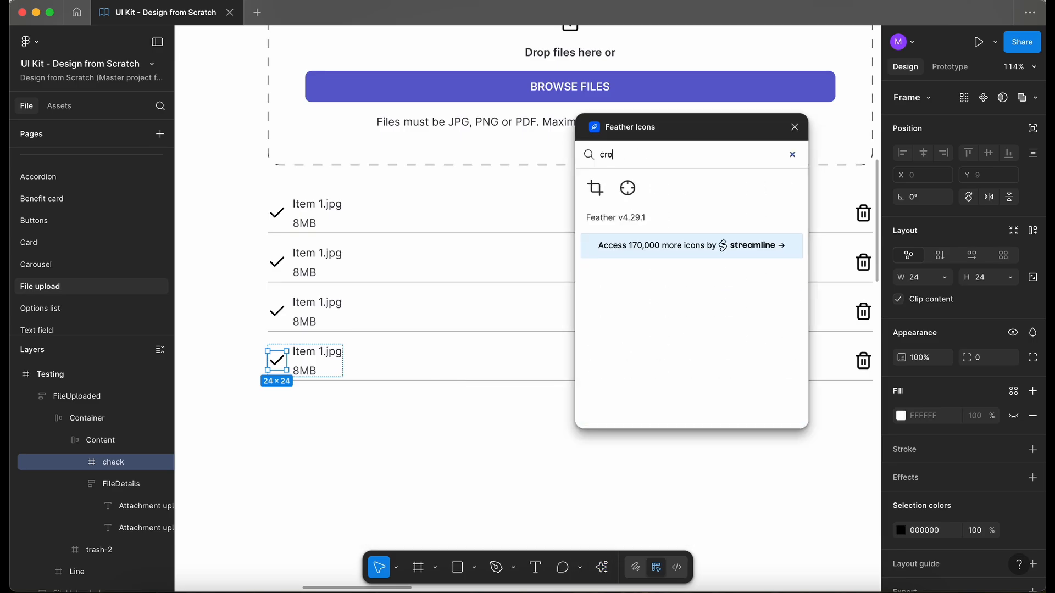
key(BackSpace)
key(BackSpace)
text(lose)
click(724, 188)
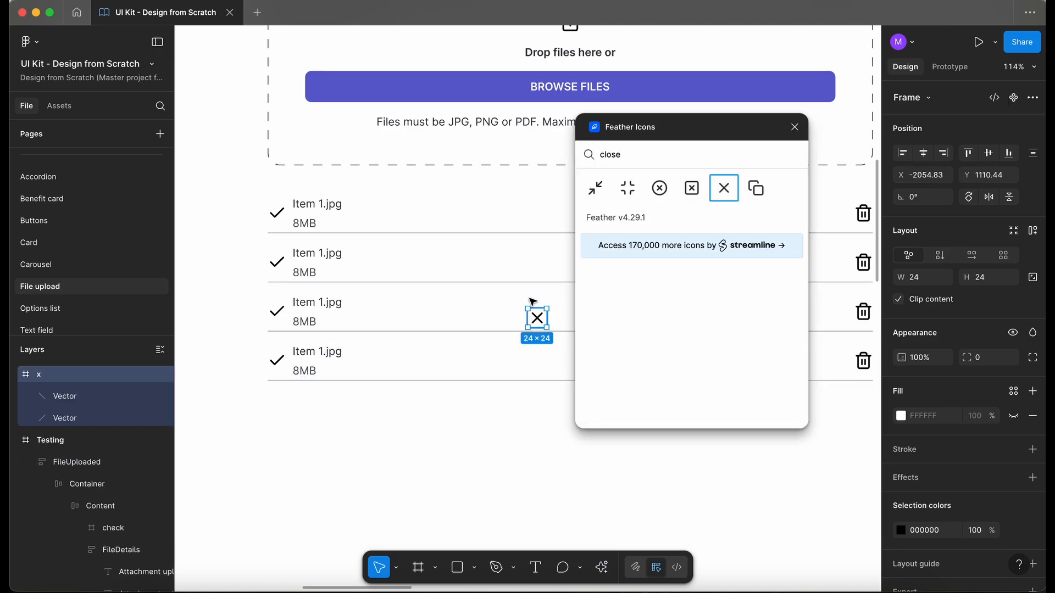
Step: Move the x icon into the Content frame of the last FileUploaded row and delete that row's check icon
drag(535, 316, 269, 411)
key(super+x)
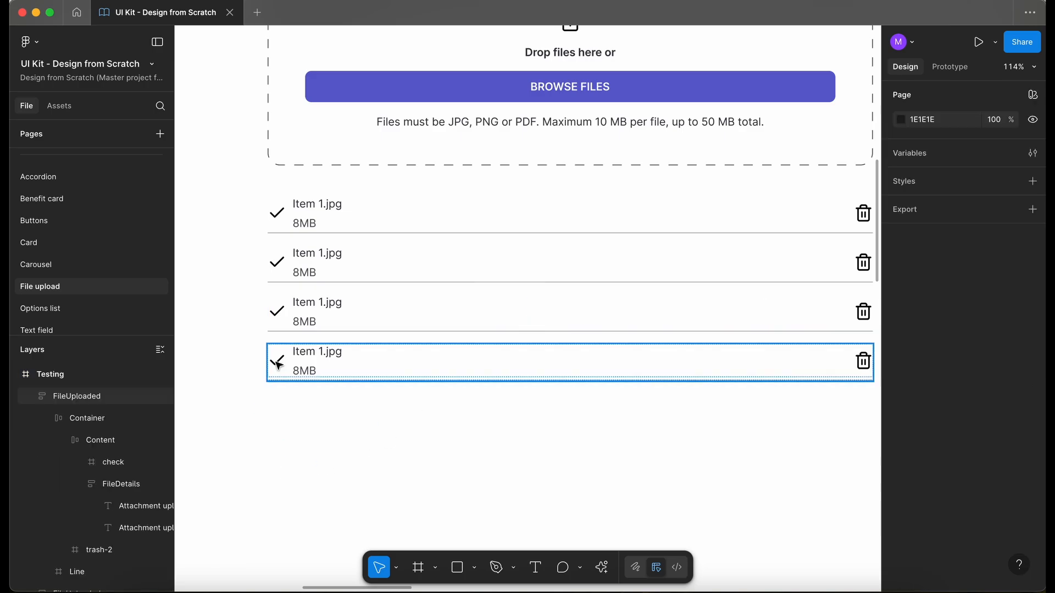
double_click(276, 362)
double_click(277, 361)
double_click(276, 362)
double_click(276, 361)
scroll(276, 365, down, 1)
click(100, 439)
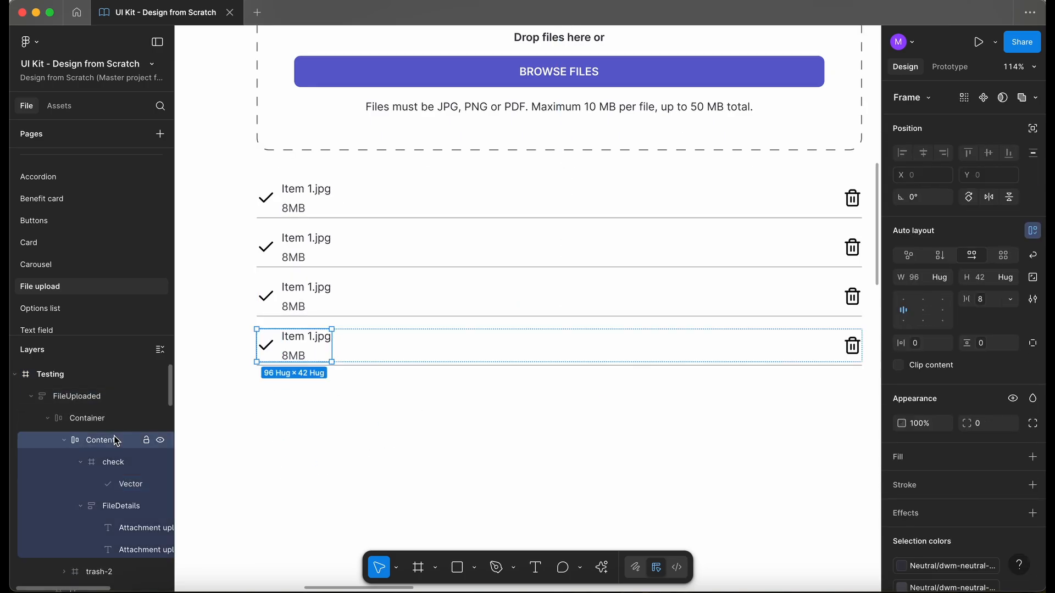
key(super+v)
key(Left)
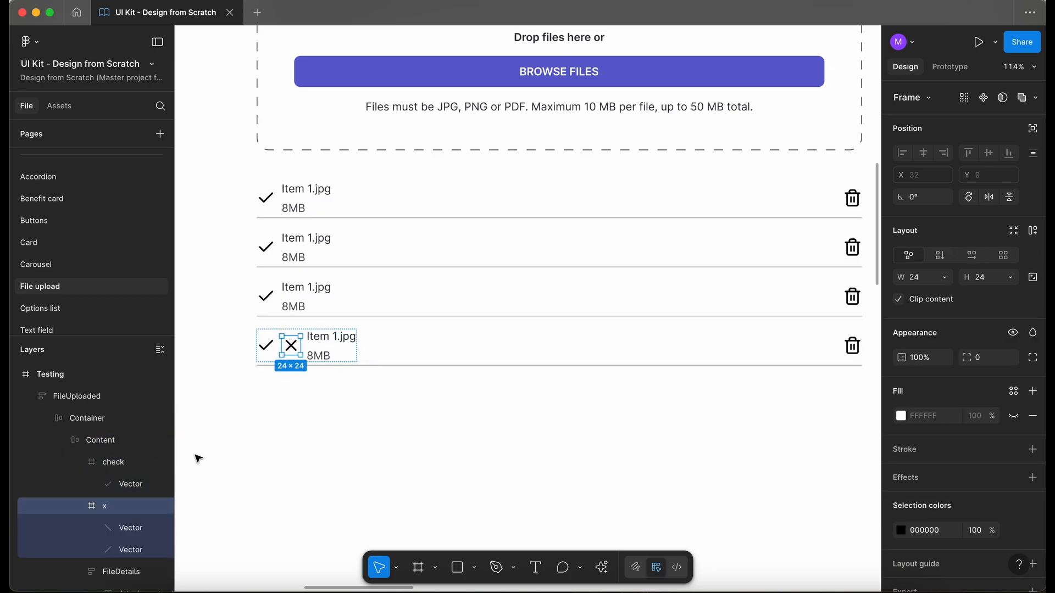
click(269, 346)
key(BackSpace)
scroll(297, 417, down, 4)
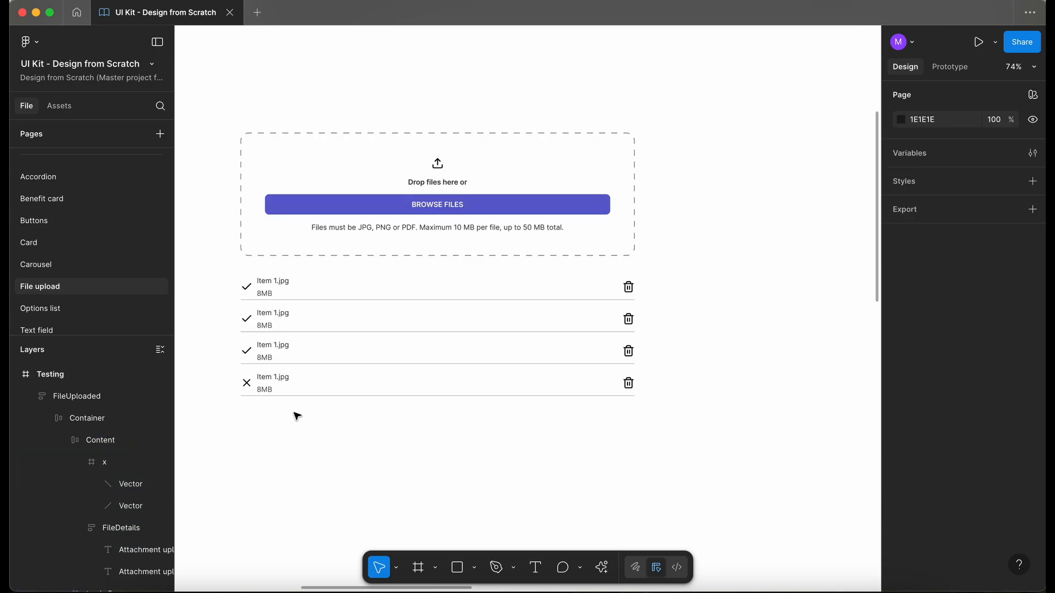
Step: Hide the interface to examine the multiple-files design and the remaining state sections, then bring the interface back
key(super+backslash)
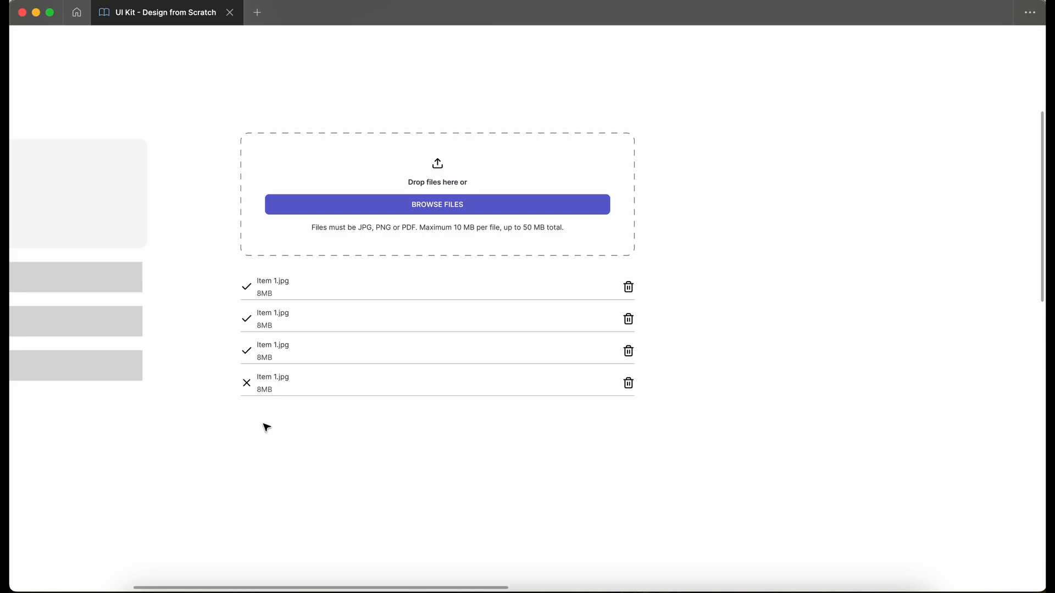
scroll(264, 426, left, 5)
scroll(263, 426, down, 3)
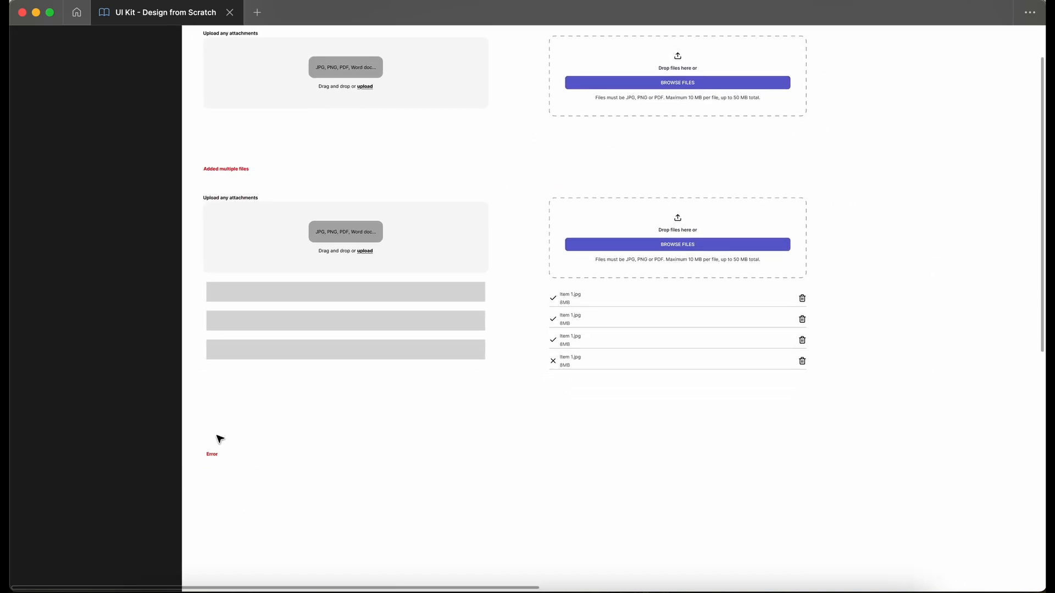
scroll(220, 439, down, 10)
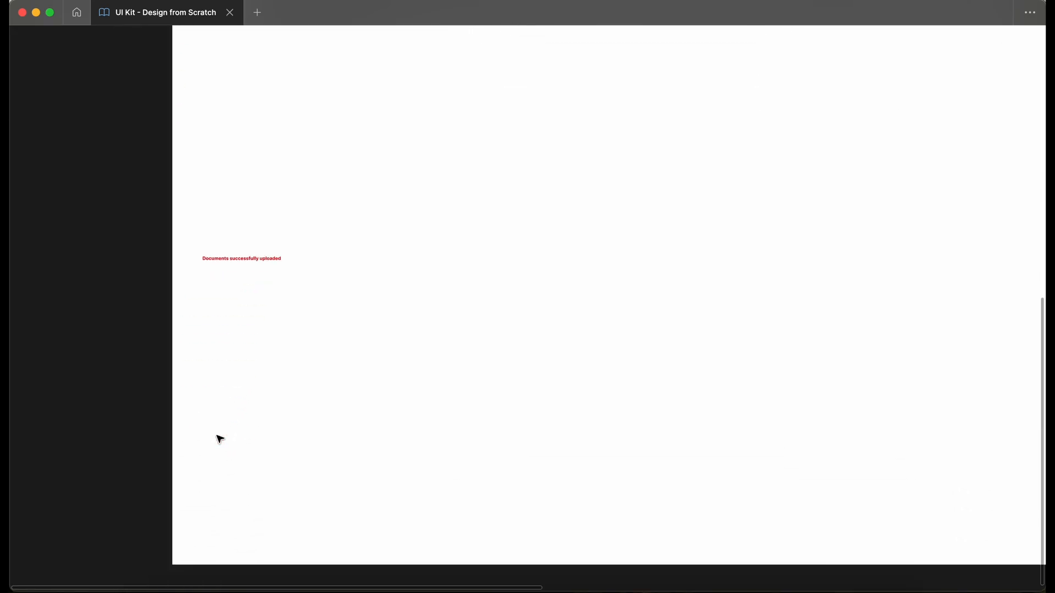
scroll(219, 439, up, 3)
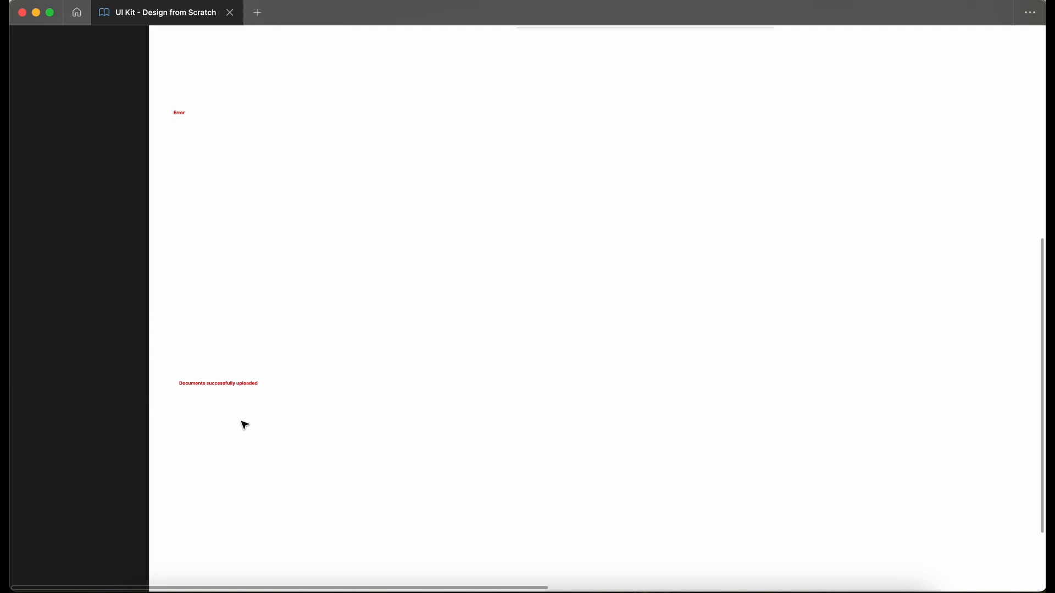
scroll(266, 415, up, 5)
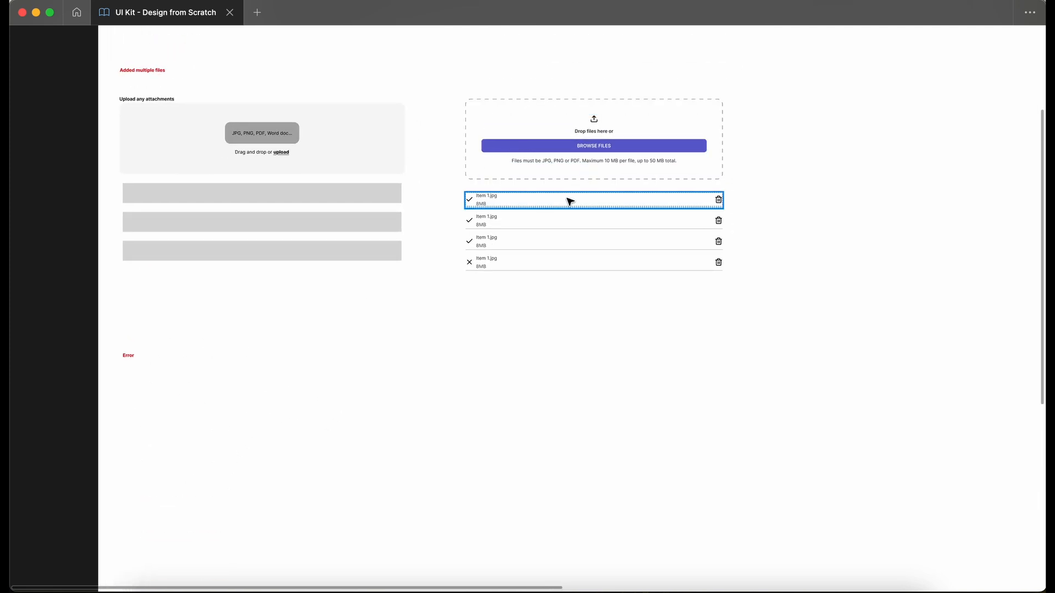
scroll(569, 200, up, 3)
scroll(571, 201, up, 4)
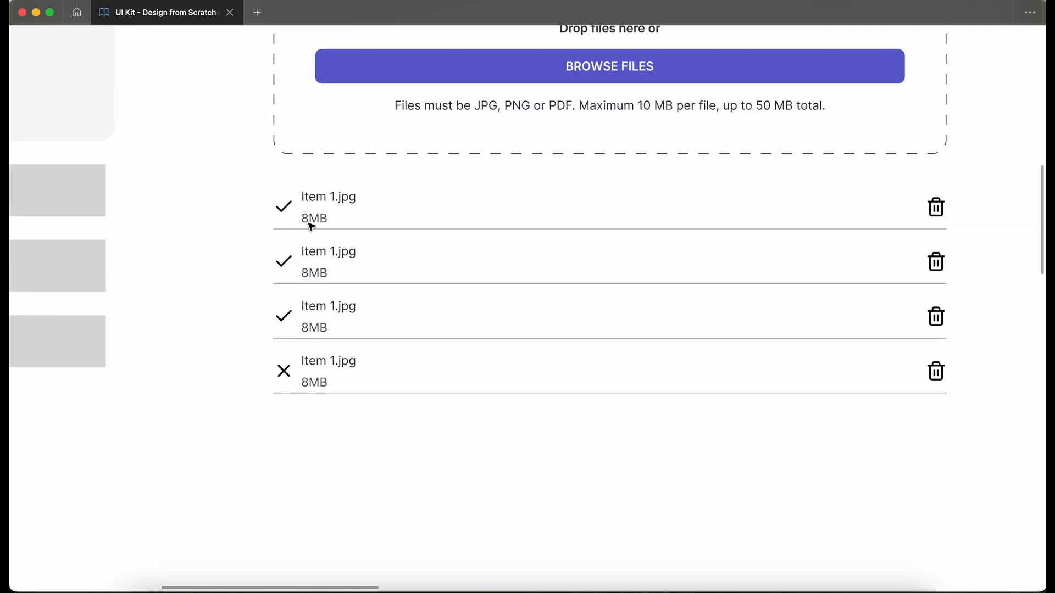
scroll(257, 243, down, 3)
scroll(255, 240, up, 2)
click(160, 268)
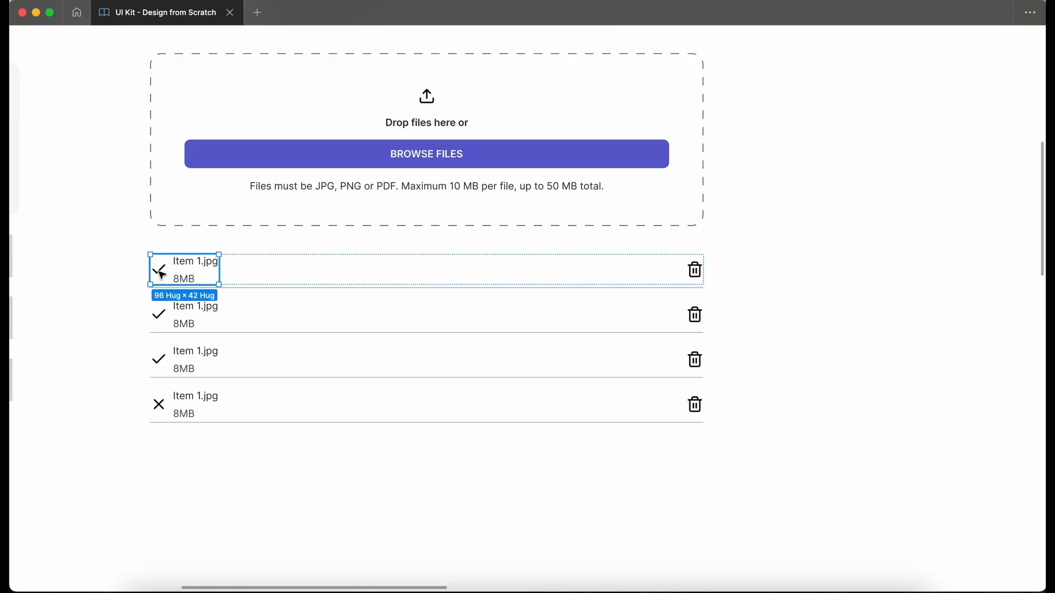
key(super+backslash)
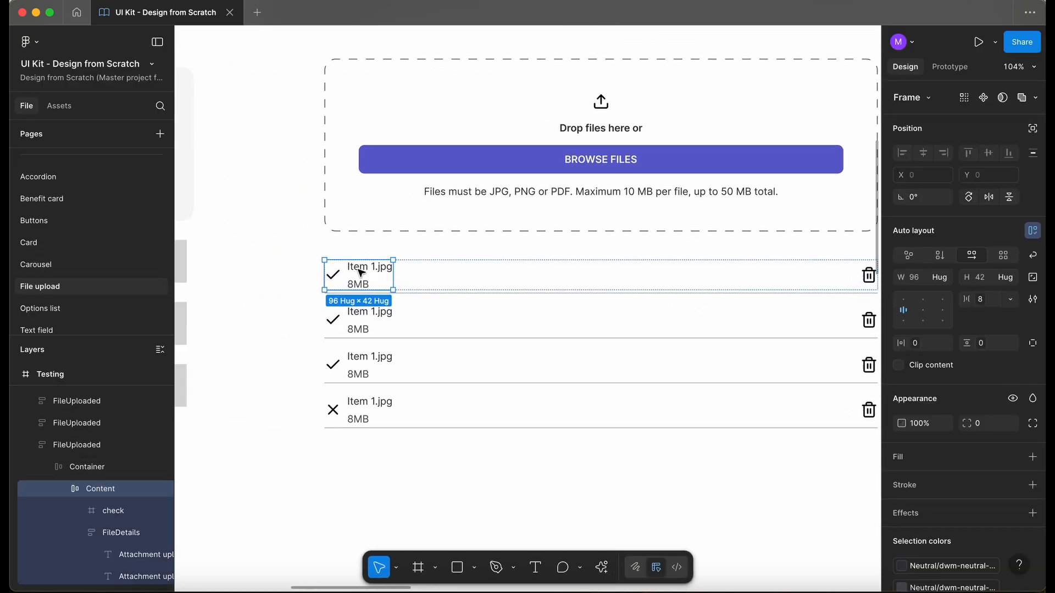
Step: Recolour the check icons in the first three file rows with the library colour dwm-success-500
click(340, 280)
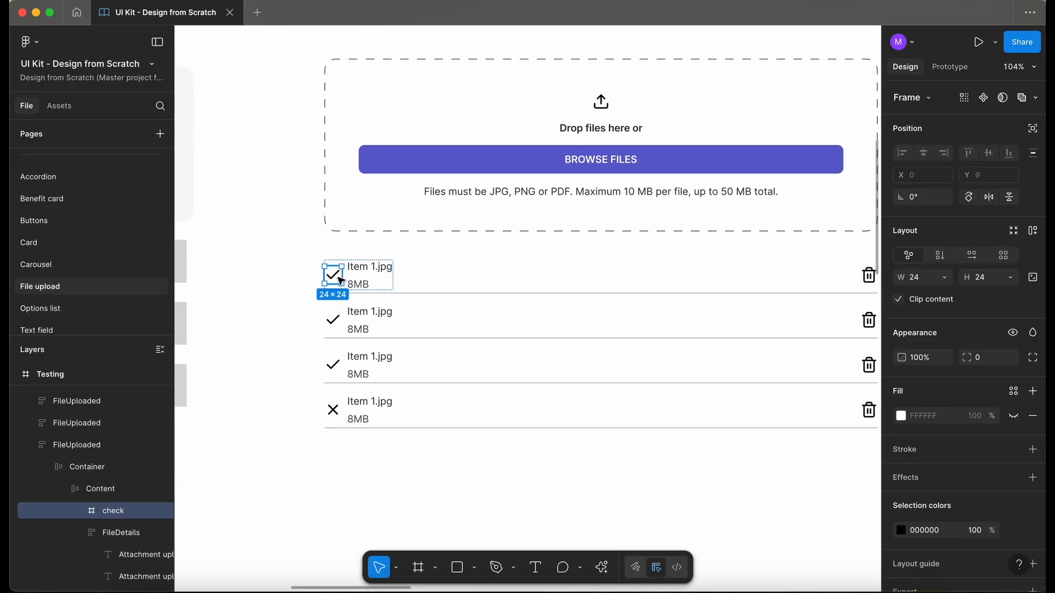
scroll(341, 280, up, 3)
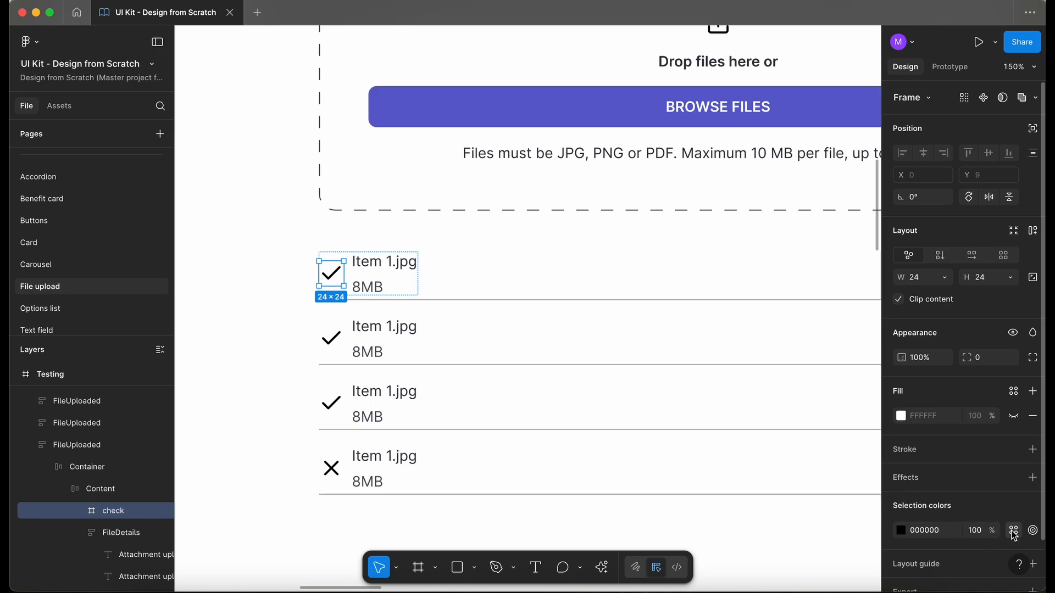
click(1014, 530)
text(succ)
click(796, 434)
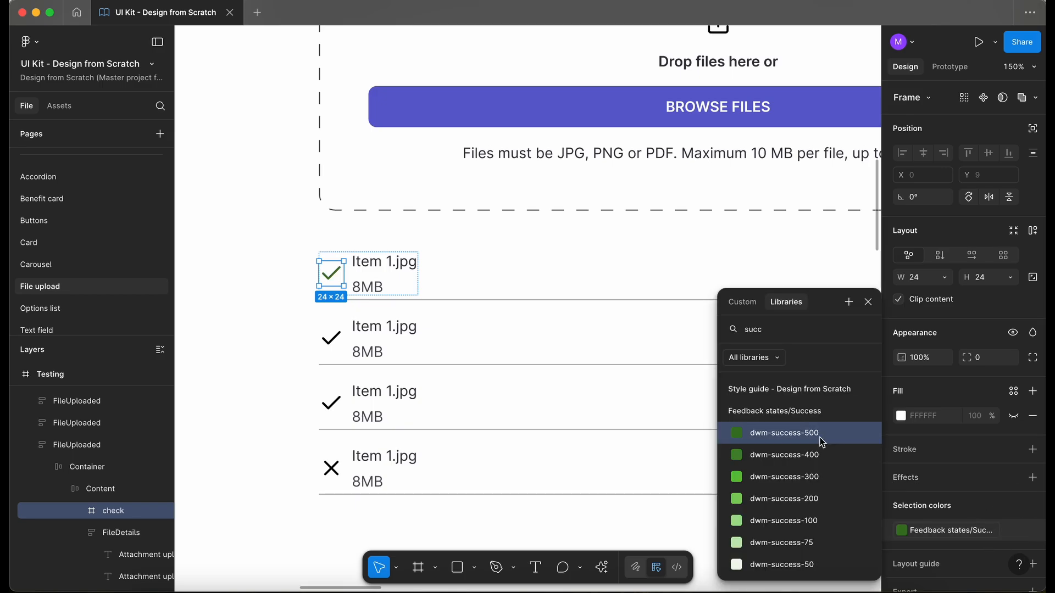
click(333, 338)
click(333, 339)
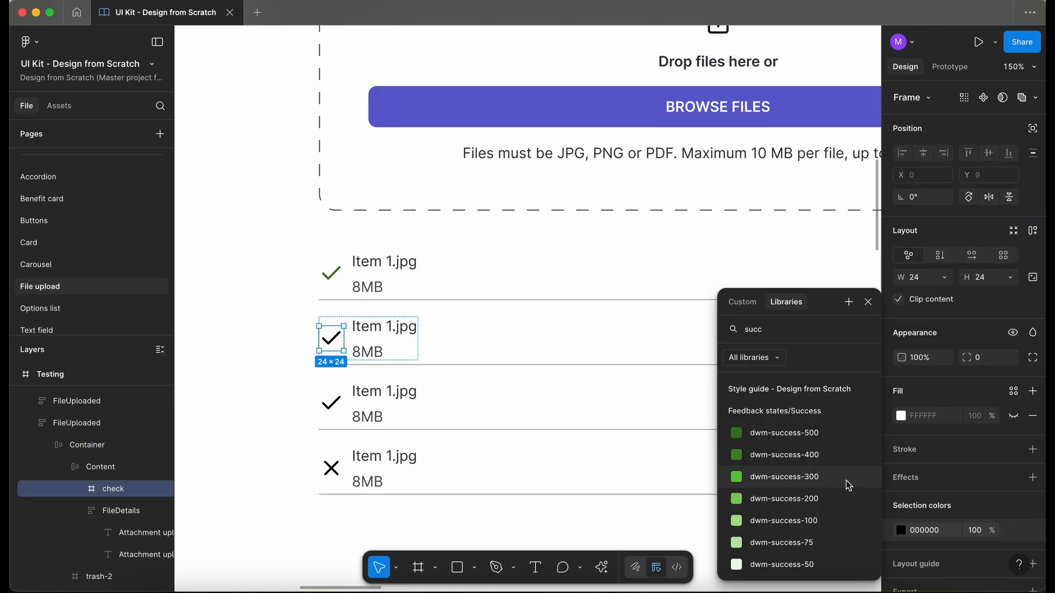
click(813, 434)
click(324, 407)
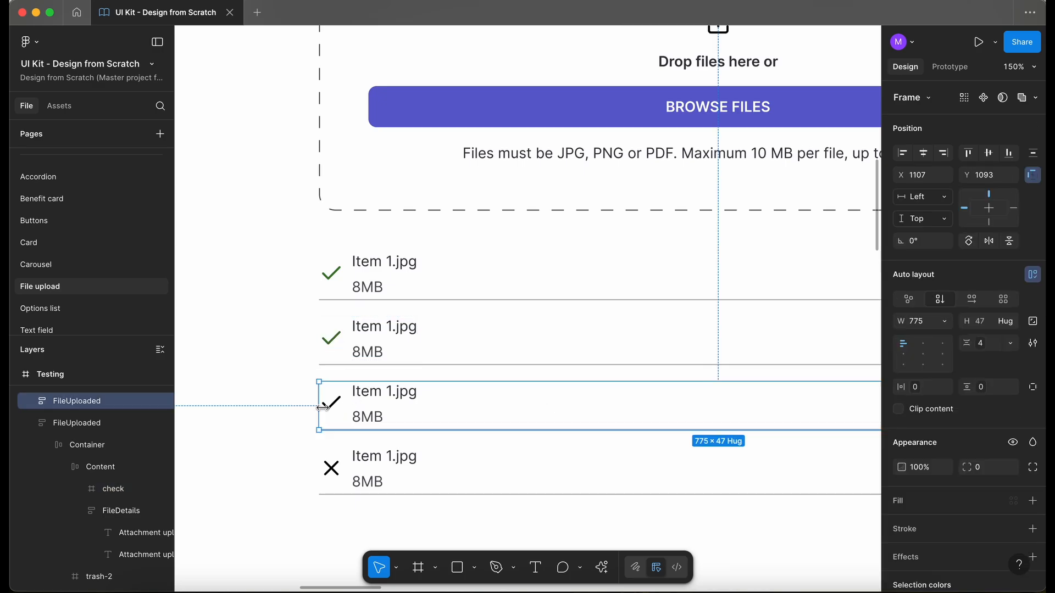
click(323, 407)
Step: Recolour the x icon in the last file row with the library colour dwm-error-500
click(332, 468)
click(1014, 530)
text(err)
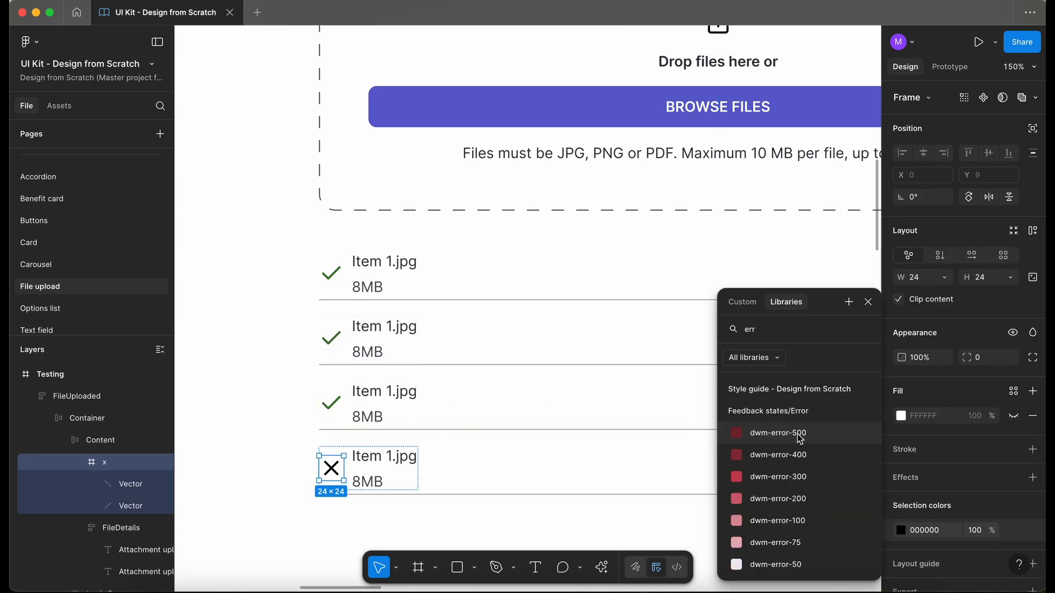
click(797, 435)
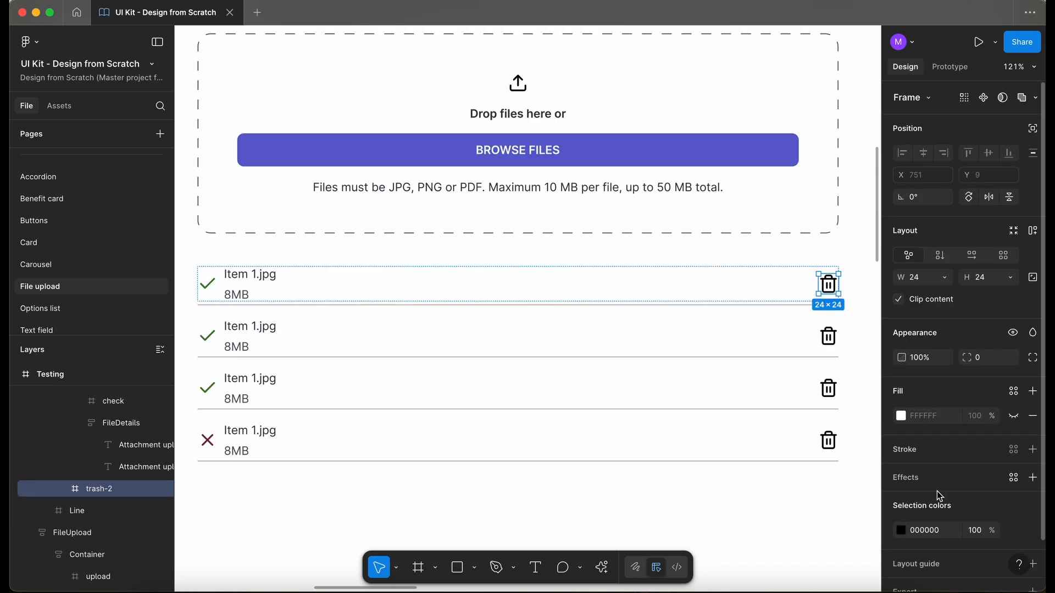
Step: Recolour the trash icons in the file rows with the library colour dwm-neutral-600
click(1013, 530)
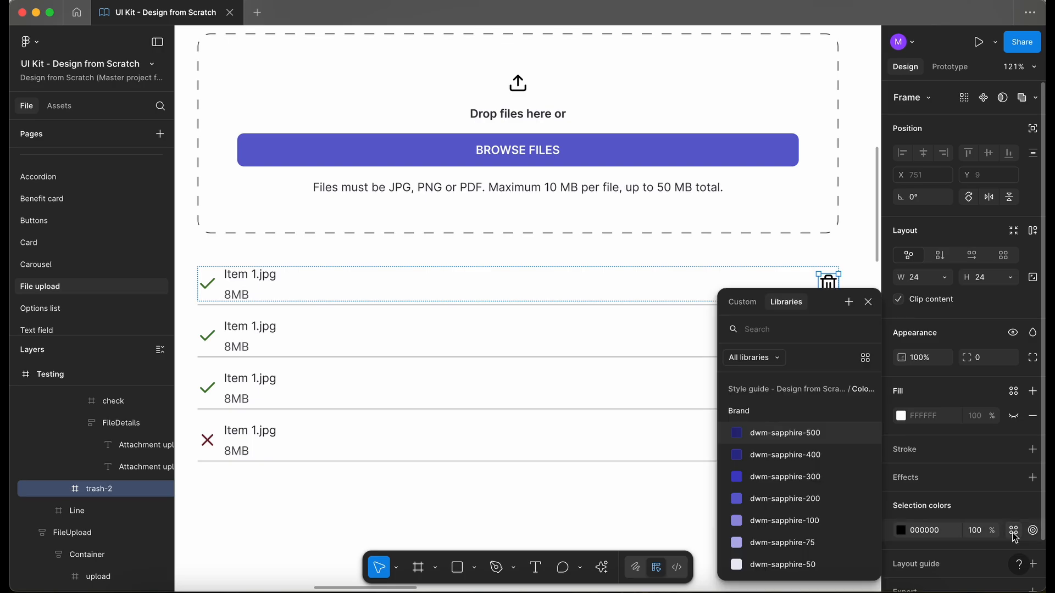
text(neu)
click(821, 501)
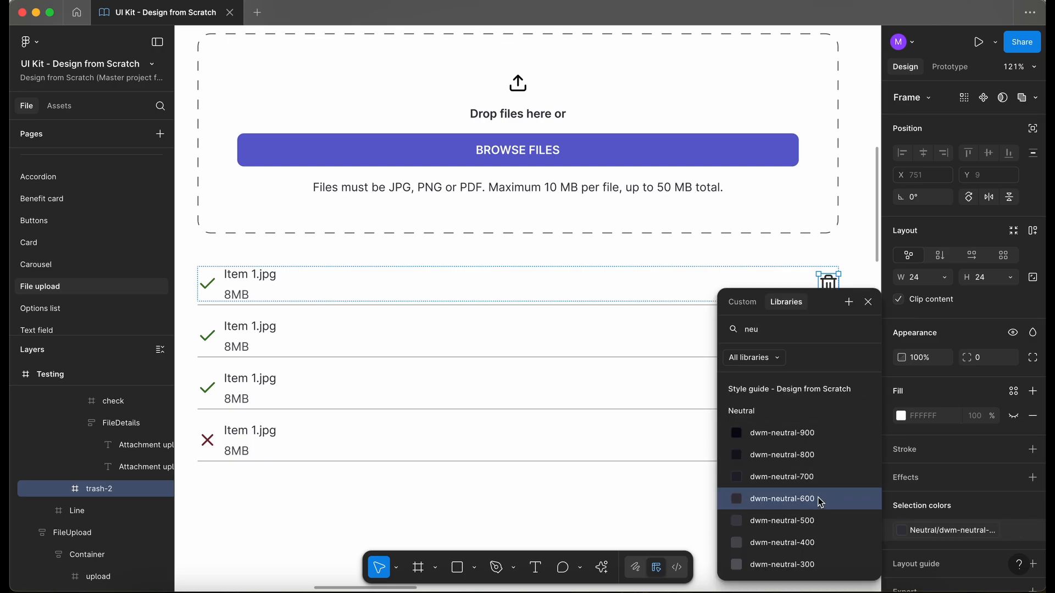
click(573, 457)
click(828, 337)
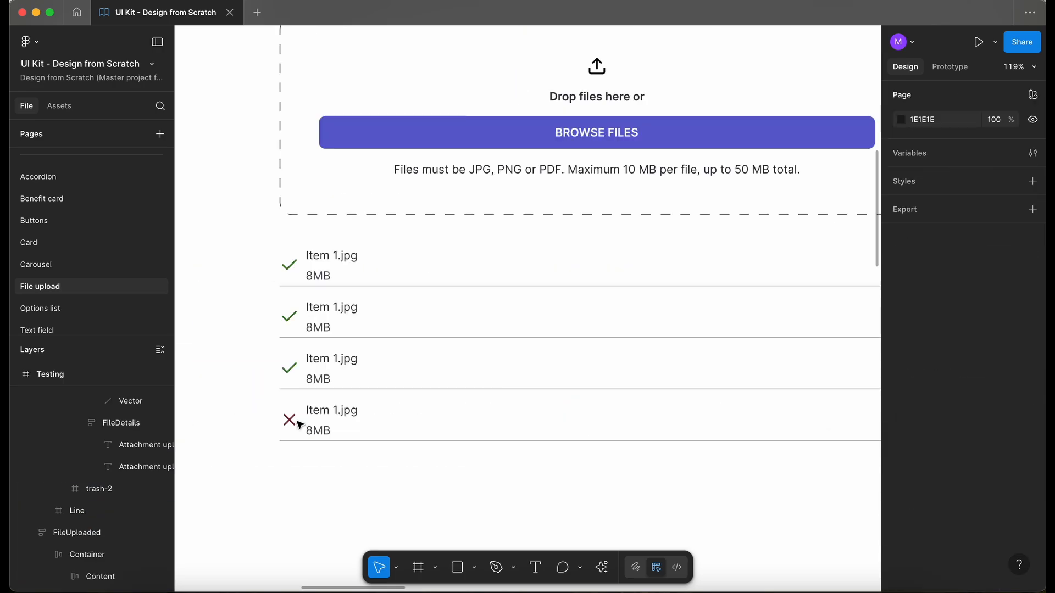
Step: Search Feather Icons for "load", insert the loader icon for the third file row, and close the plugin
scroll(300, 425, down, 3)
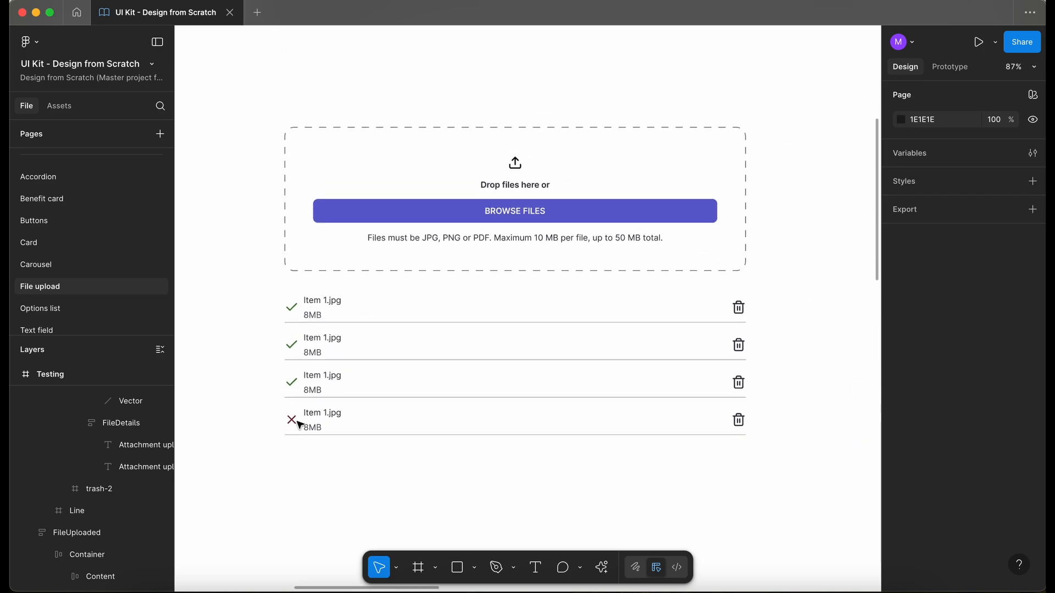
double_click(293, 387)
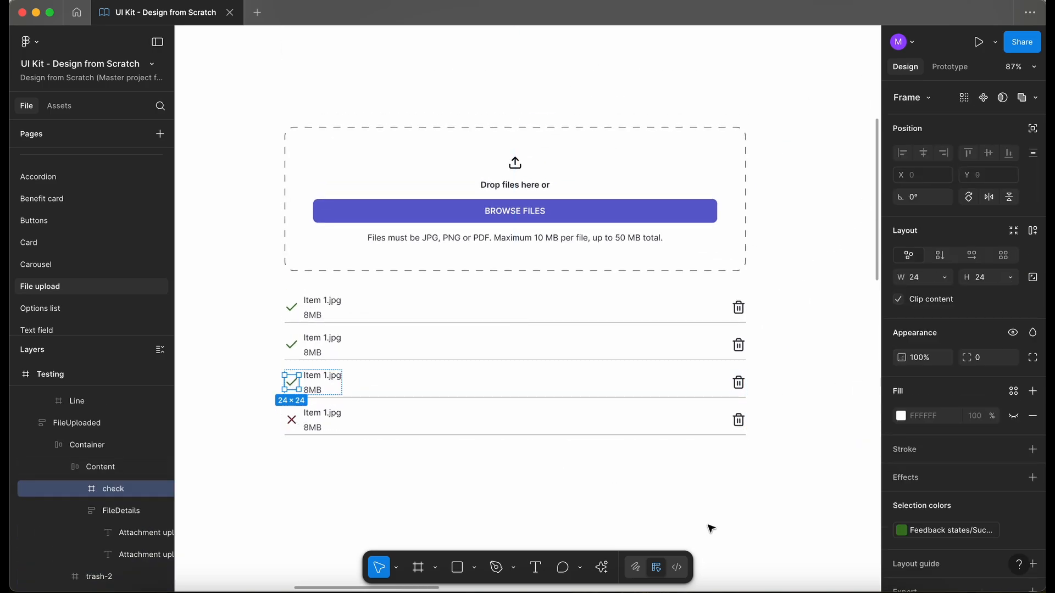
scroll(402, 493, up, 3)
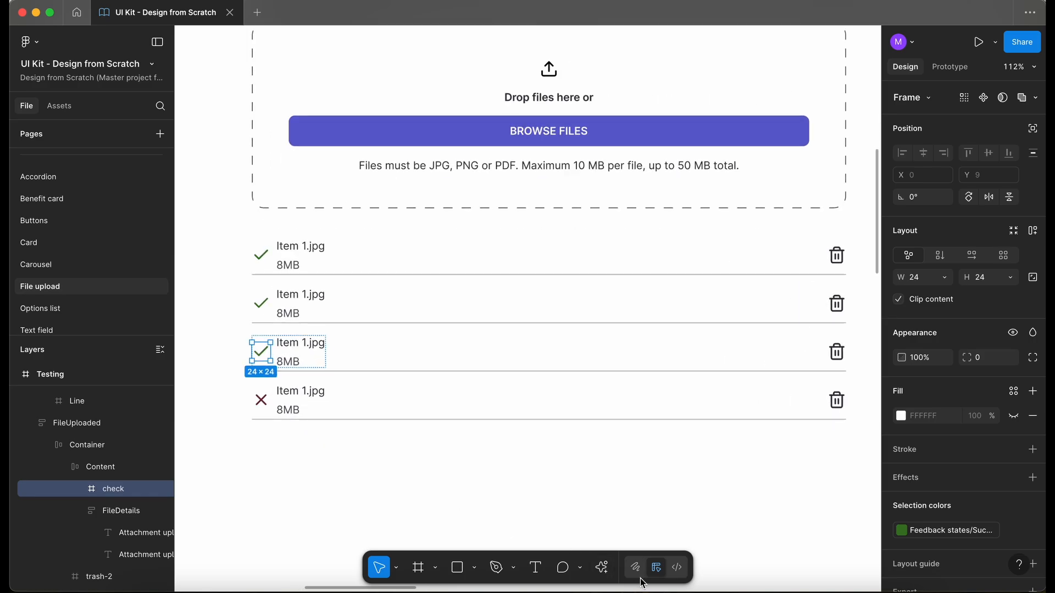
click(603, 567)
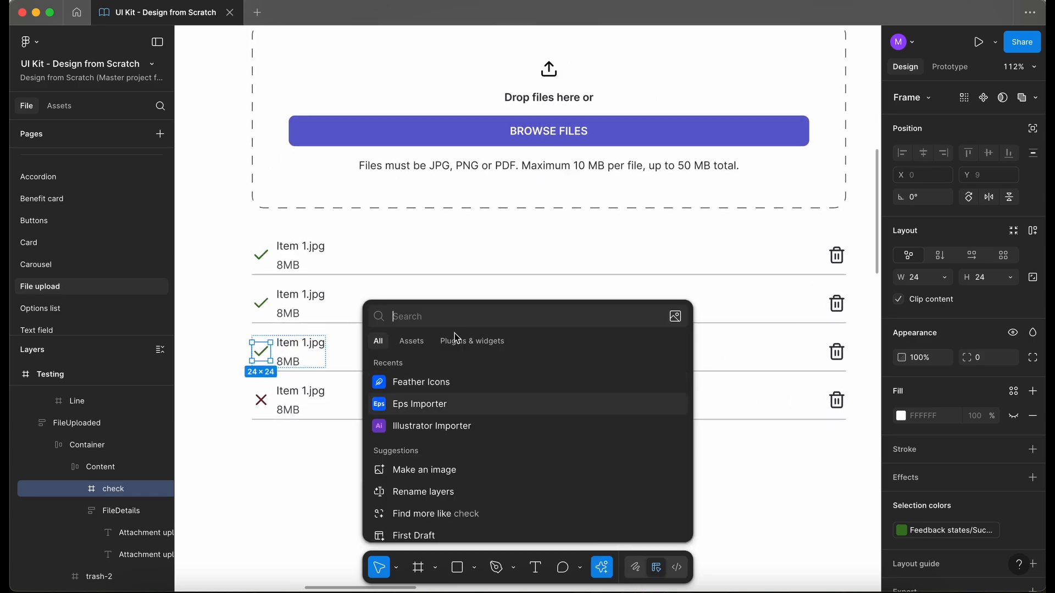
click(428, 382)
text(load)
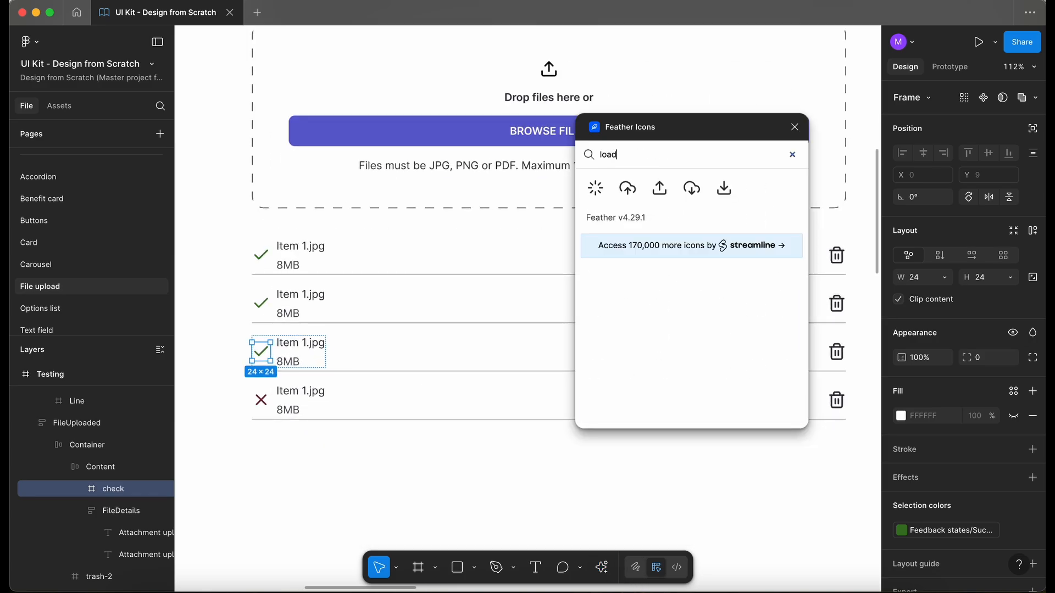
click(596, 186)
click(794, 127)
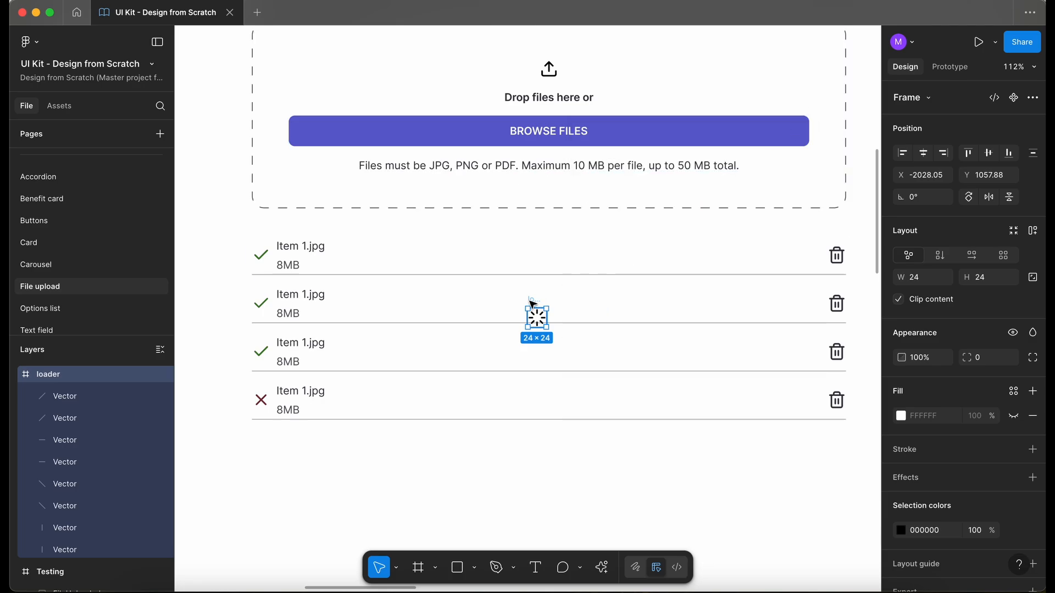
Step: Move the loader icon into the third file row in place of its check icon
key(Delete)
click(268, 359)
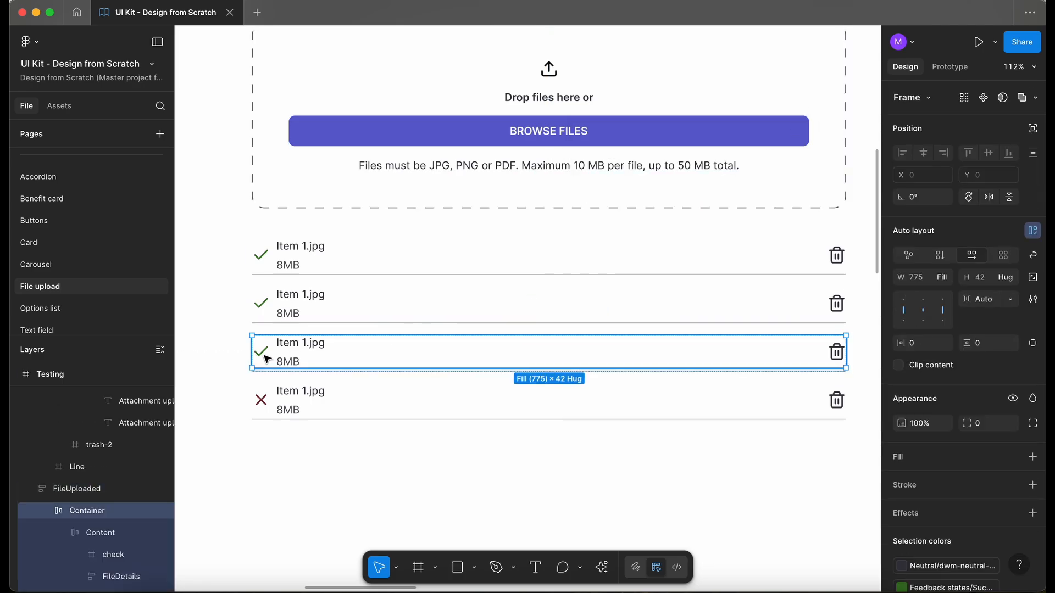
double_click(269, 361)
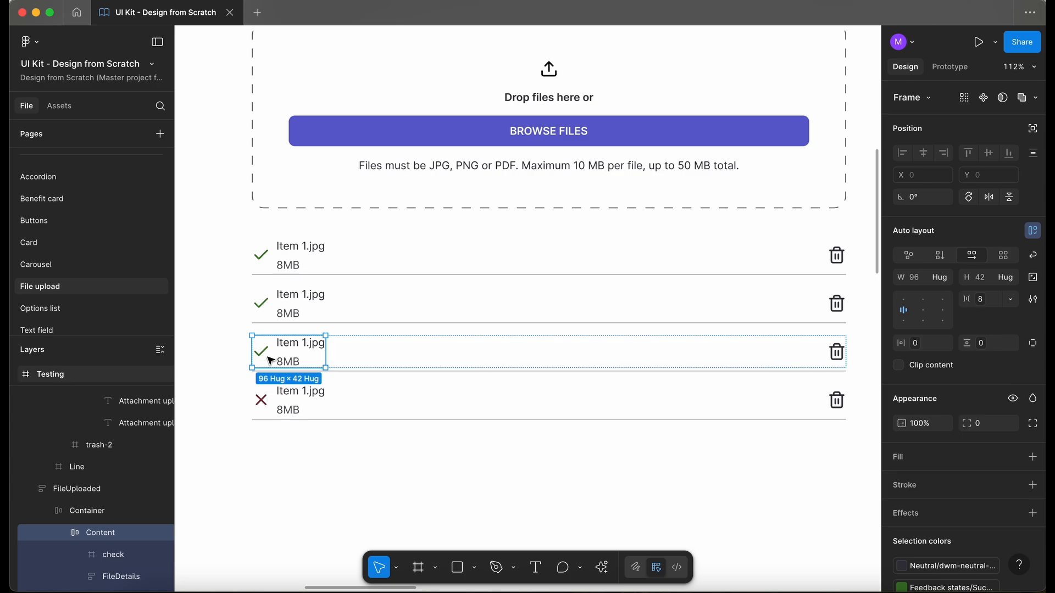
click(271, 359)
key(super+v)
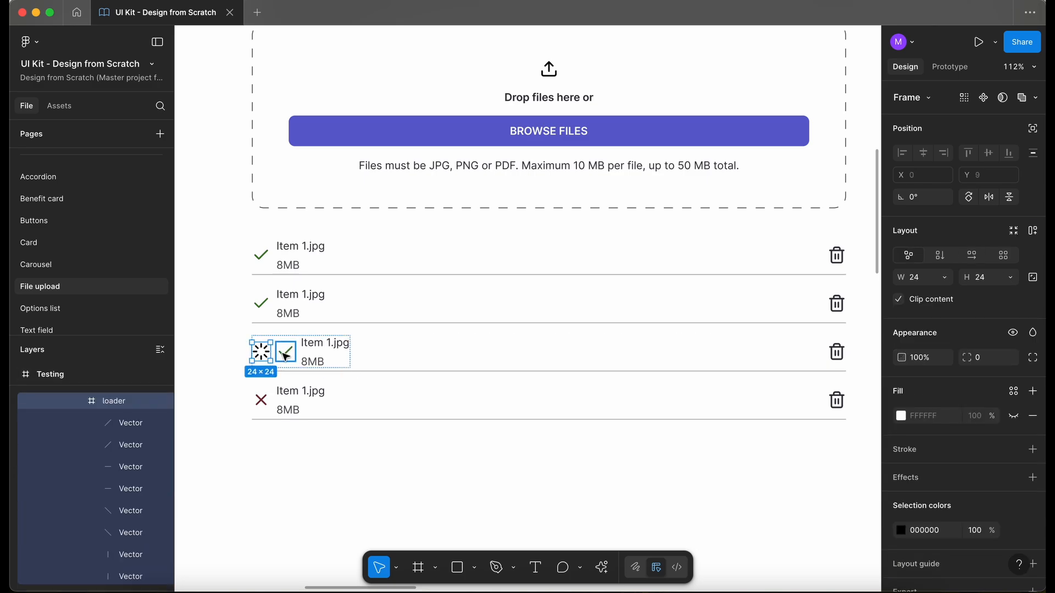
click(286, 356)
key(Delete)
Step: Recolour the loader icon in the third file row with a neutral library colour
click(263, 353)
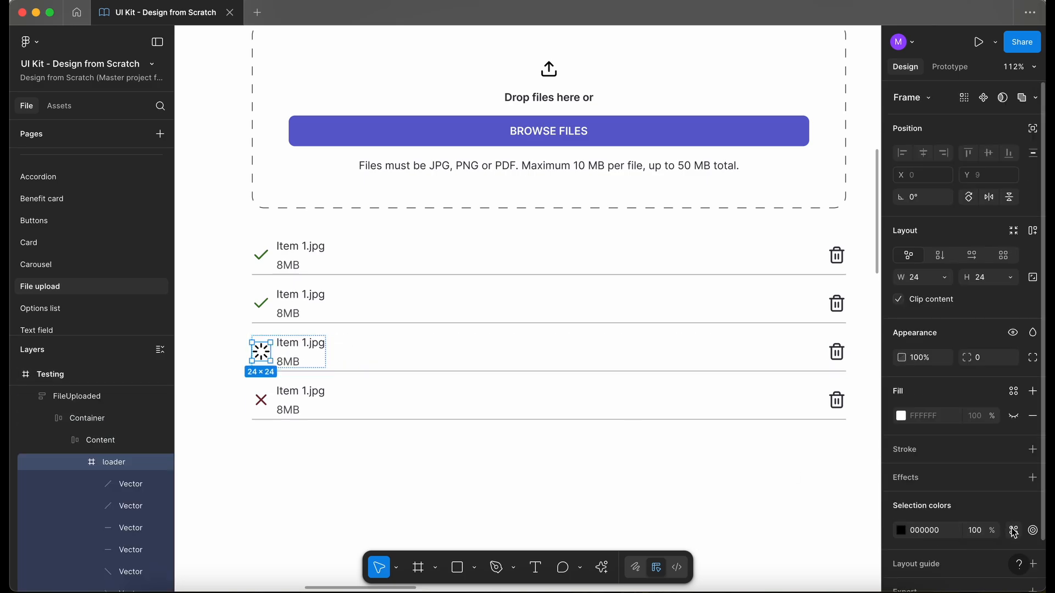
click(1013, 532)
text(neu)
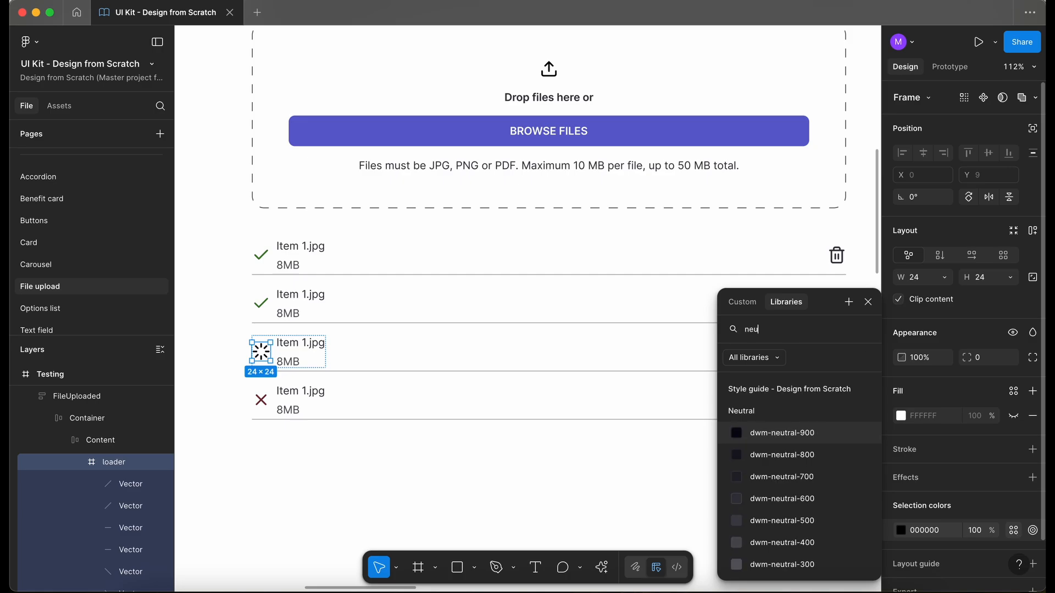
click(469, 484)
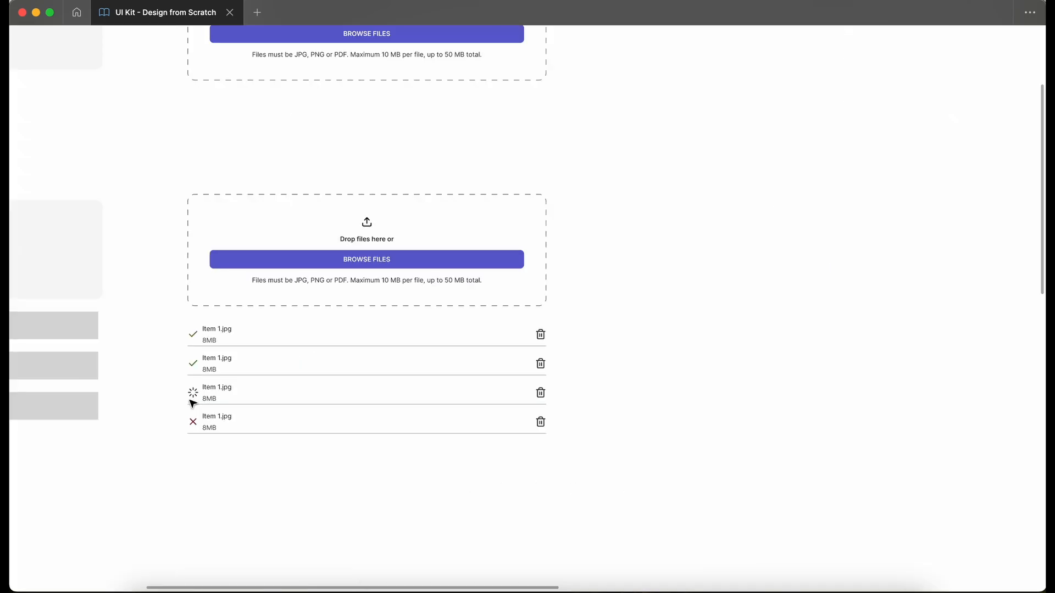
scroll(191, 404, up, 5)
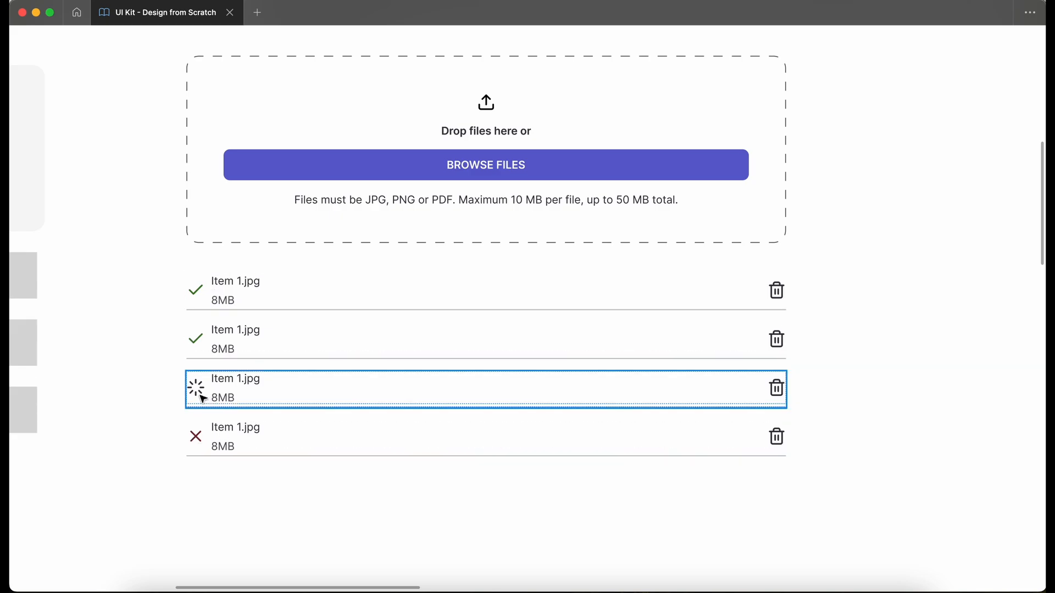
scroll(207, 386, down, 2)
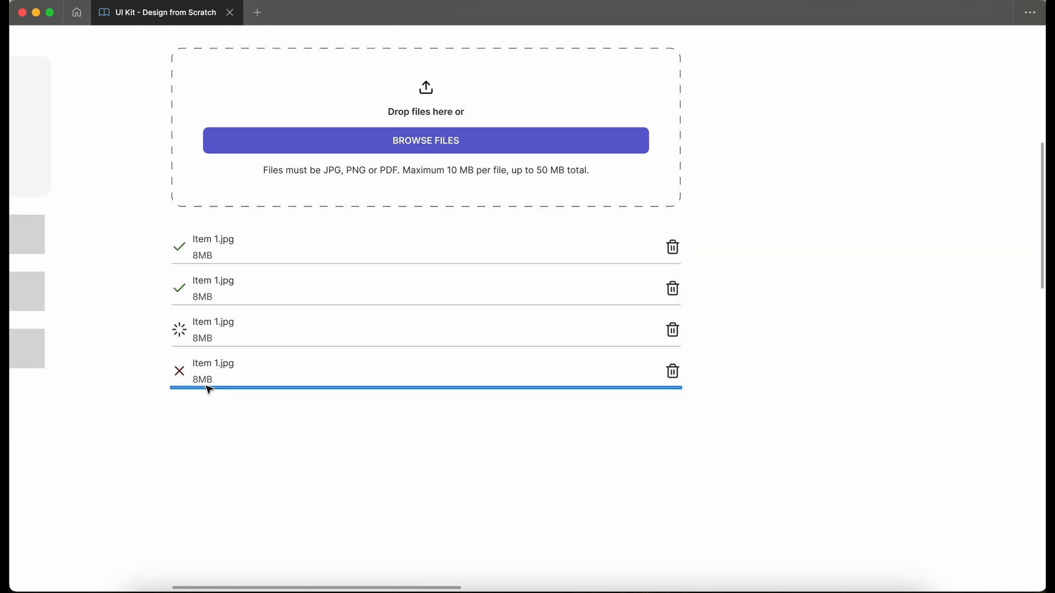
Step: Replace the last file row's size text with "Exceeds file size limits" and make the text box hug its content on one line
key(ctrl+backslash)
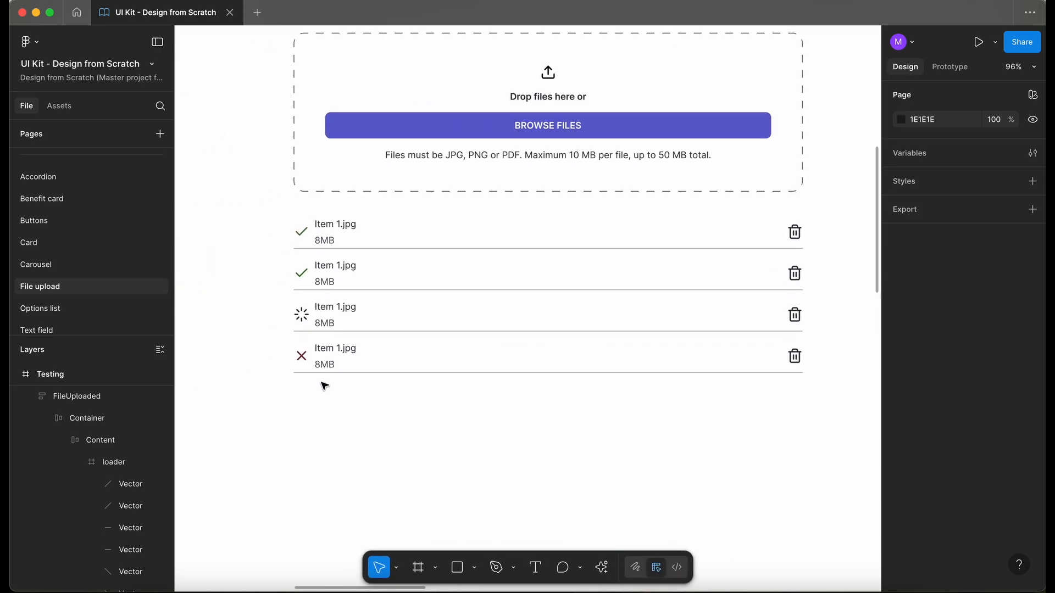
scroll(325, 386, up, 2)
click(323, 360)
double_click(347, 362)
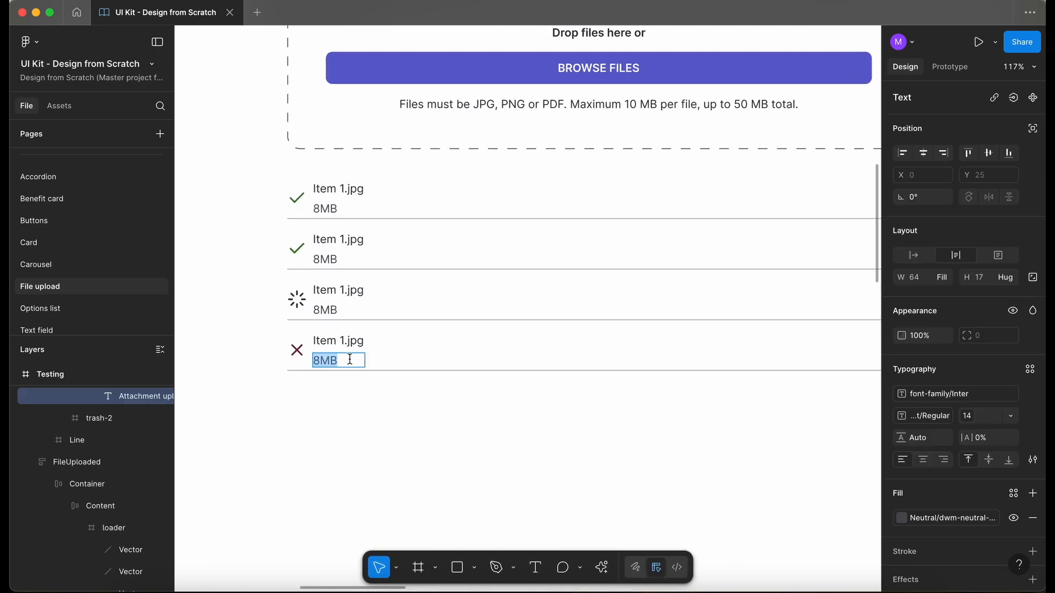
text(Exceeds file)
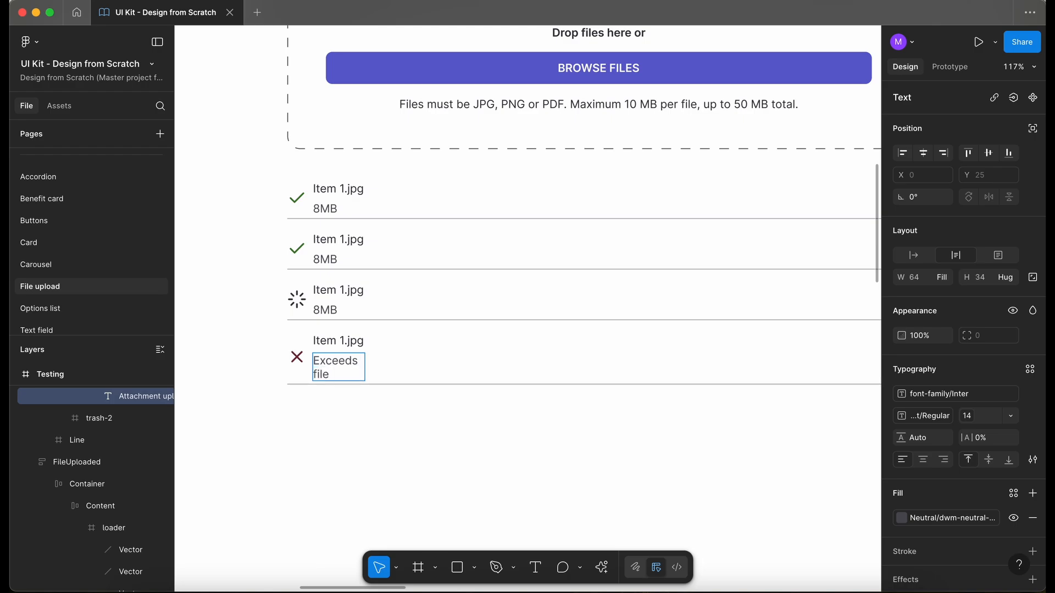
text( size limits)
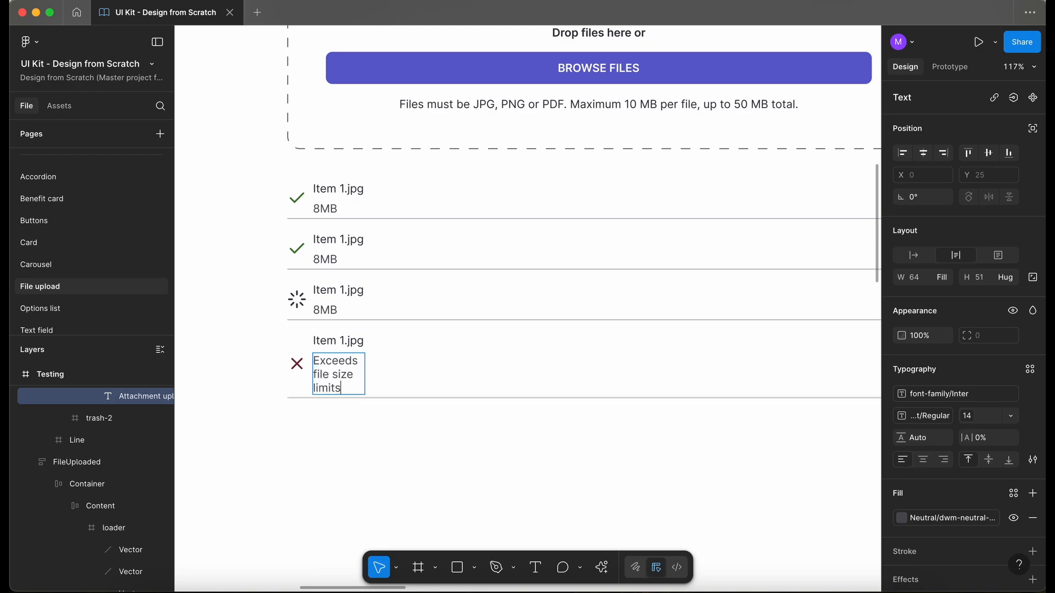
double_click(366, 372)
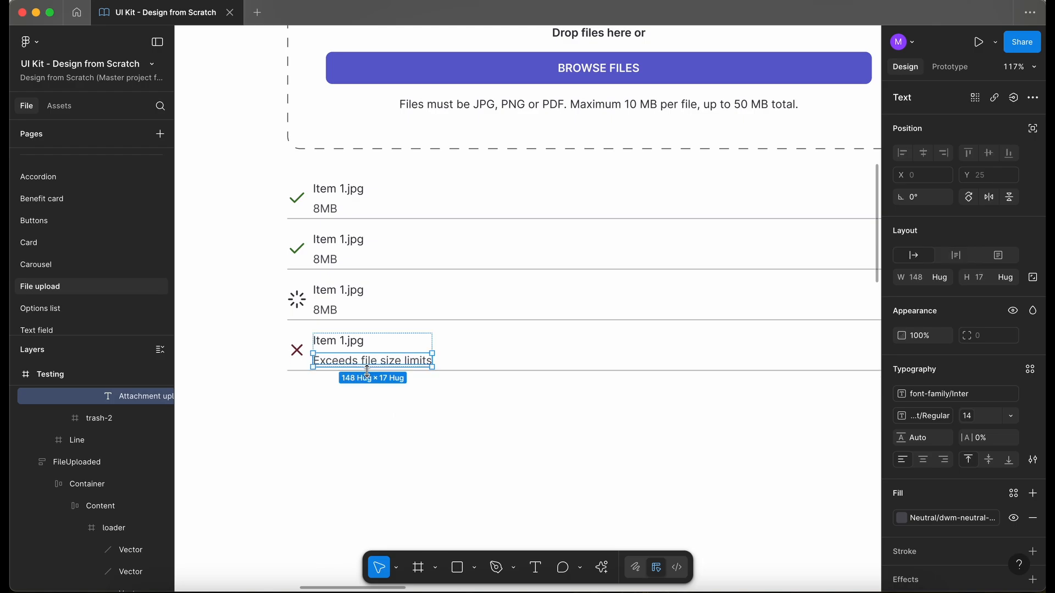
Step: Recolour the "Exceeds file size limits" text with the library colour dwm-error-500
click(1013, 493)
text(err)
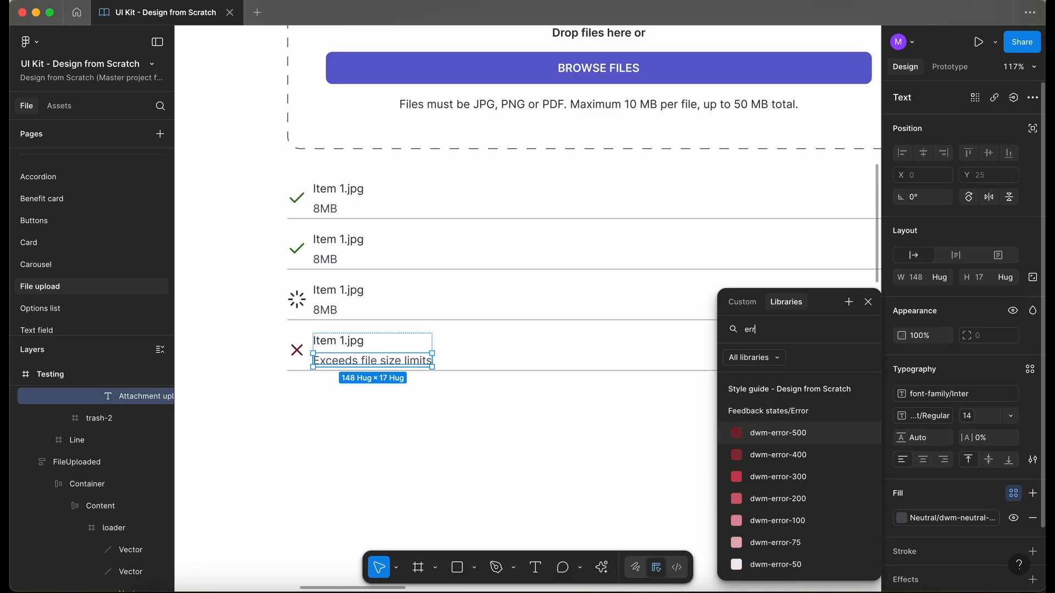
click(811, 434)
click(352, 378)
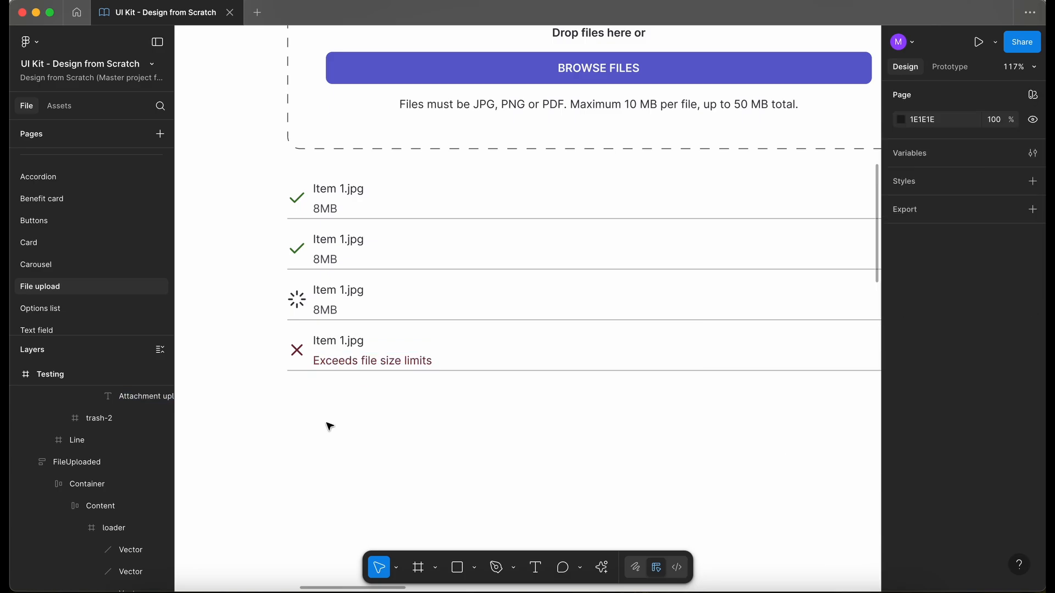
scroll(326, 423, down, 5)
scroll(326, 422, right, 1)
scroll(340, 393, up, 3)
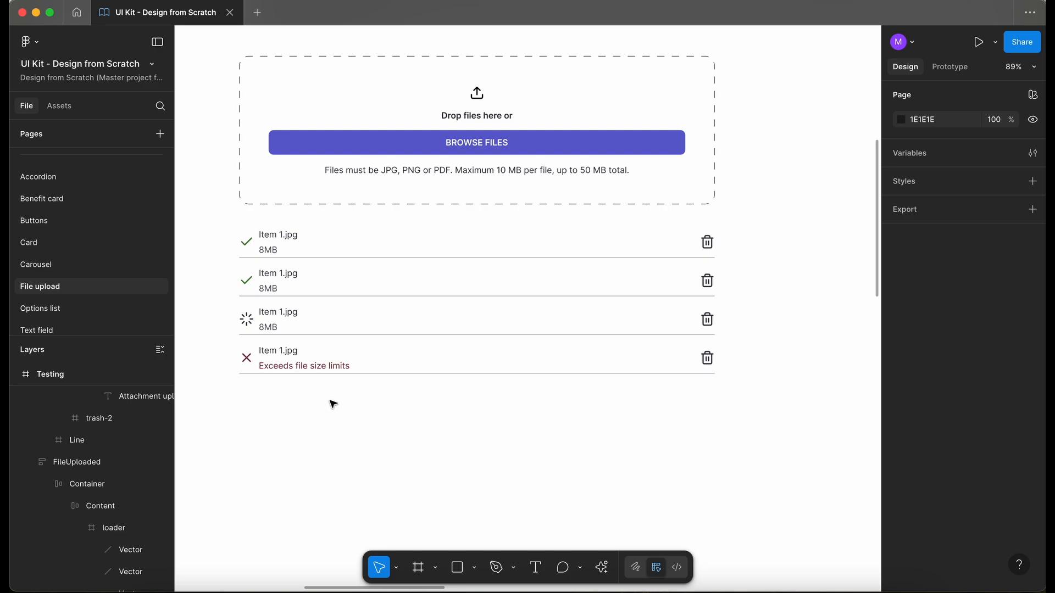
Step: Set the vertical gap between content and divider line to 8px in all four file rows
click(384, 250)
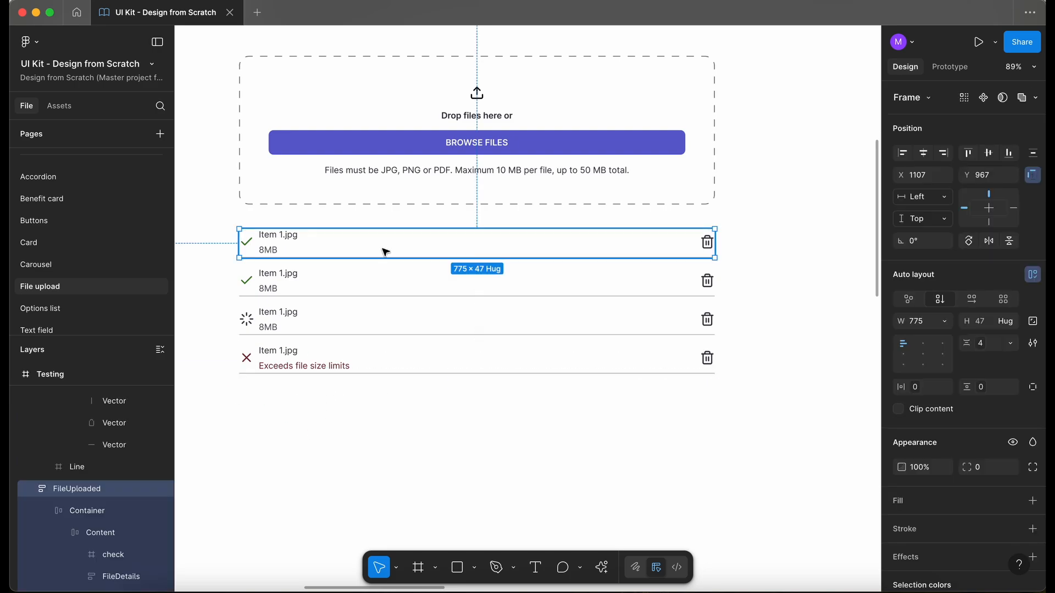
shift+click(390, 283)
shift+click(394, 323)
shift+click(395, 365)
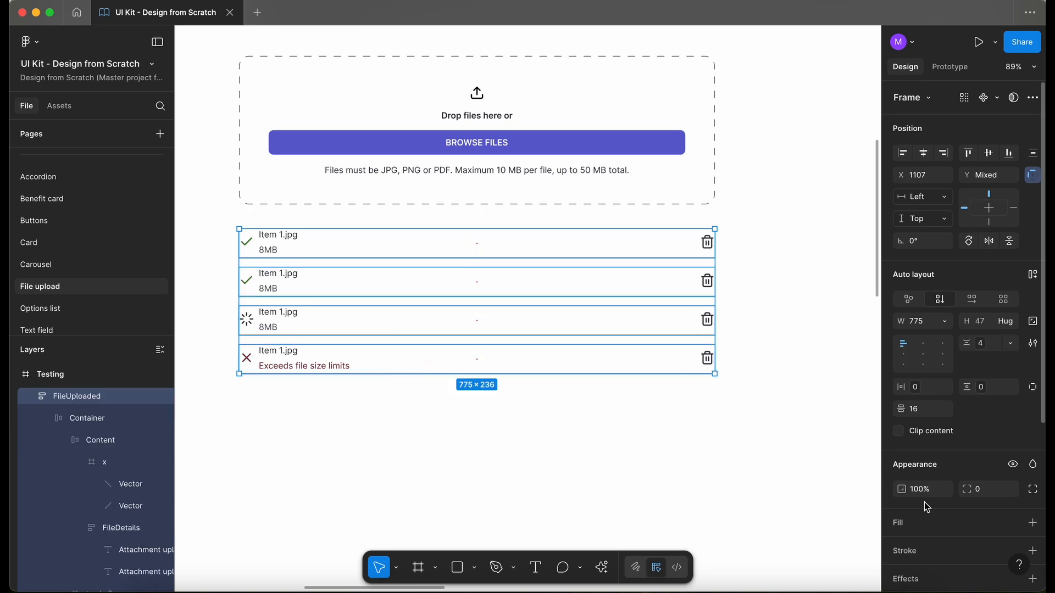
click(982, 341)
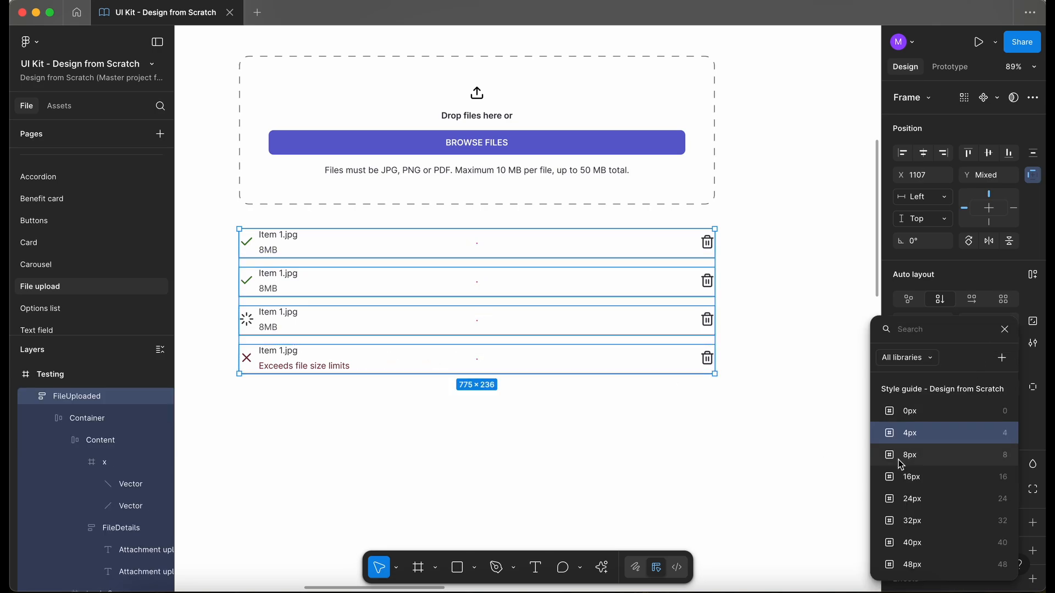
click(925, 452)
click(617, 469)
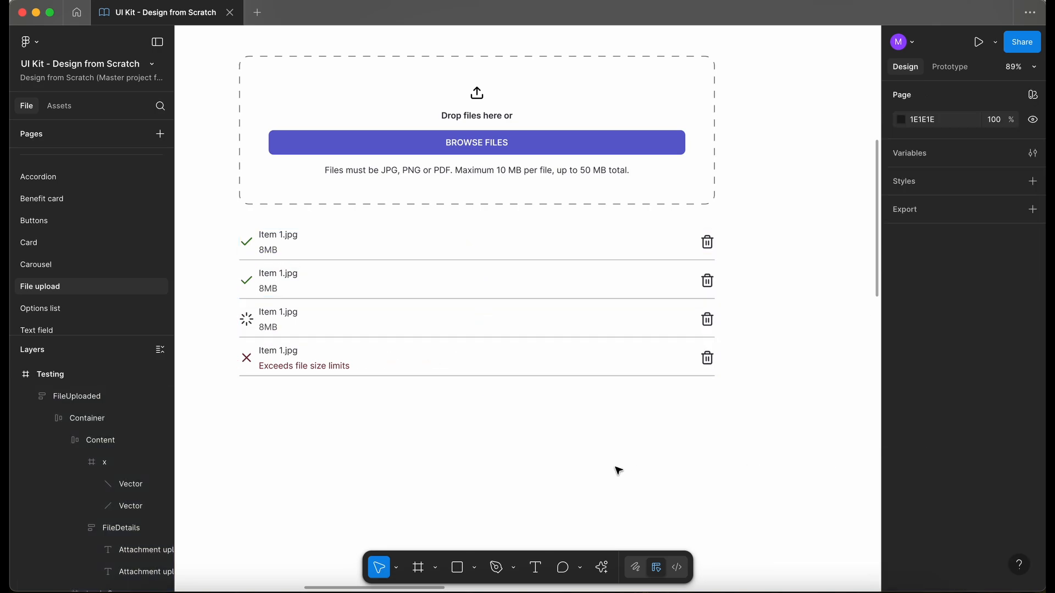
Step: Nudge the lower three file rows downward so that all four rows are evenly spaced
scroll(498, 460, left, 1)
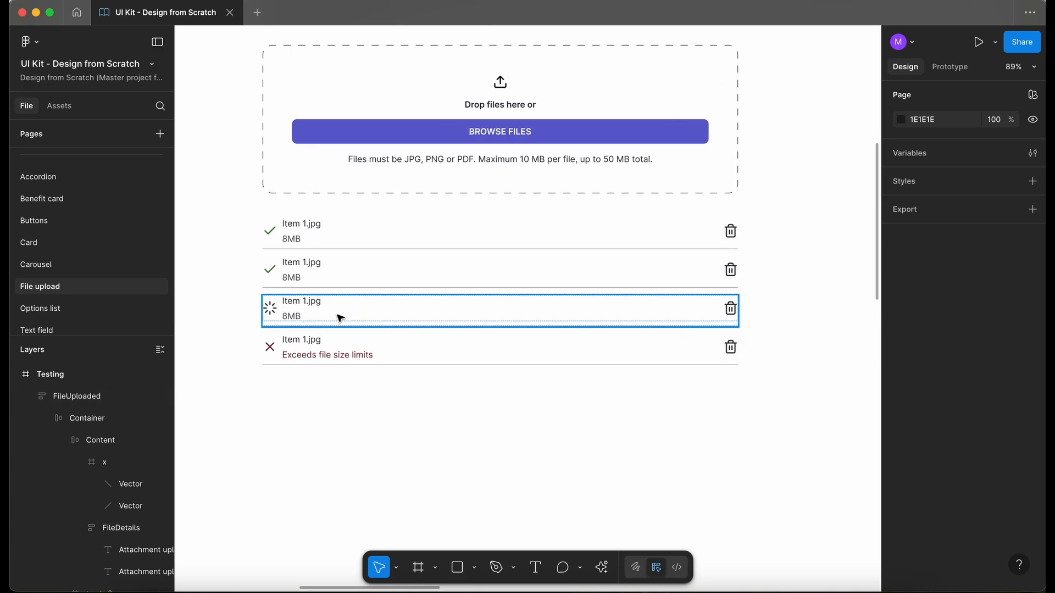
click(333, 313)
key(alt)
shift+click(391, 273)
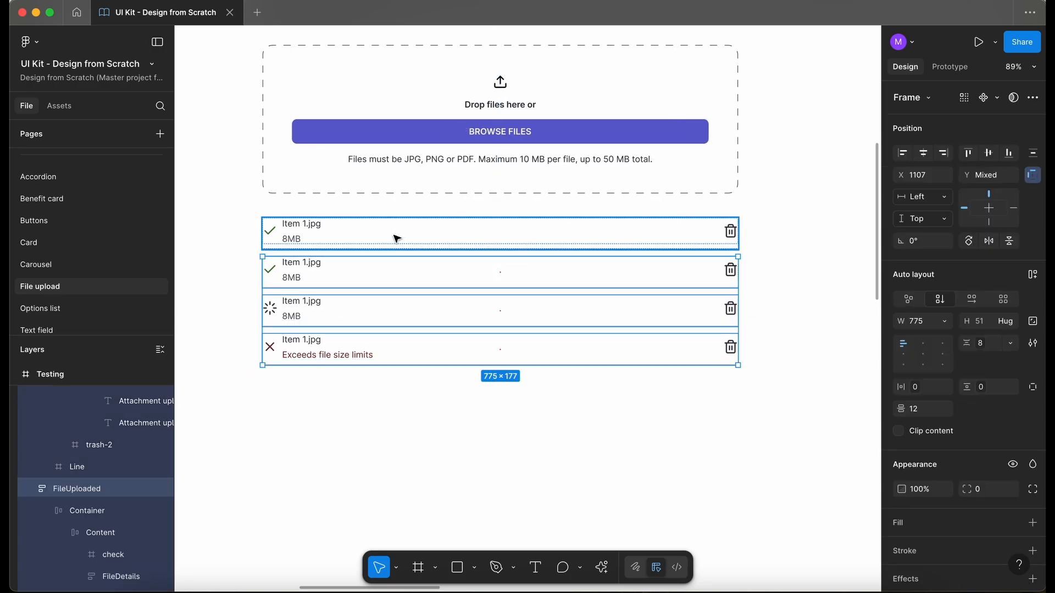
key(Down)
key(Down)
key(Down)
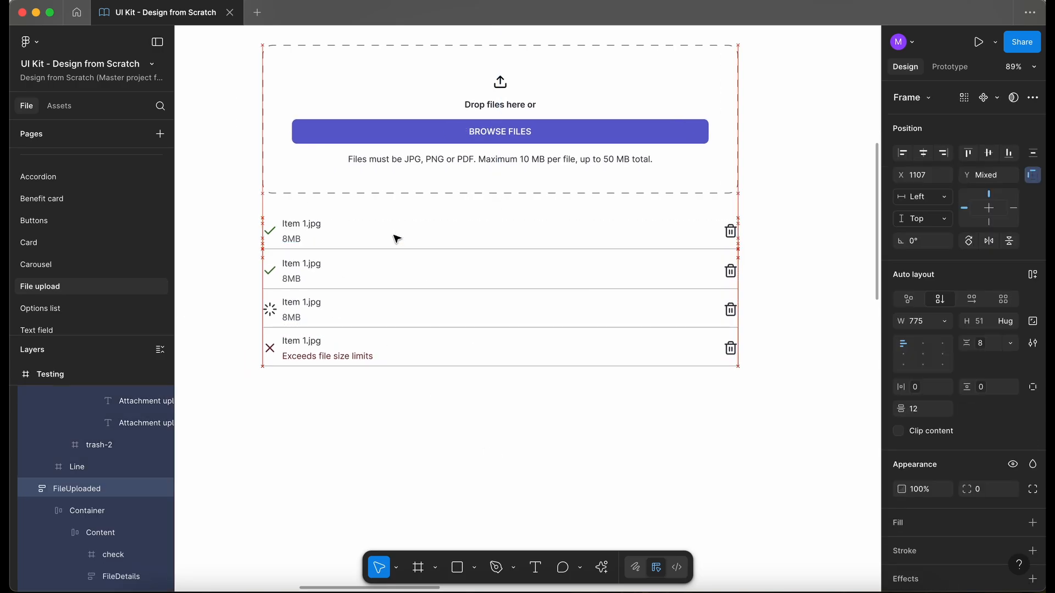
key(alt)
key(Down)
key(alt)
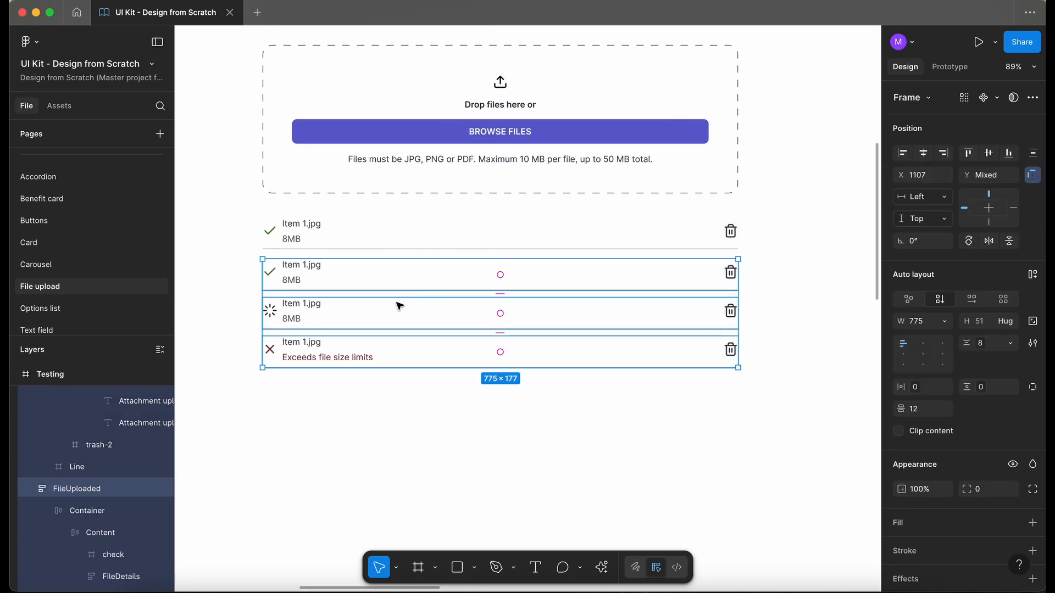
click(414, 312)
click(437, 402)
Step: Examine the default and multiple-files upload designs alongside their wireframes, including the file rows' status icons and spacing
scroll(438, 404, down, 2)
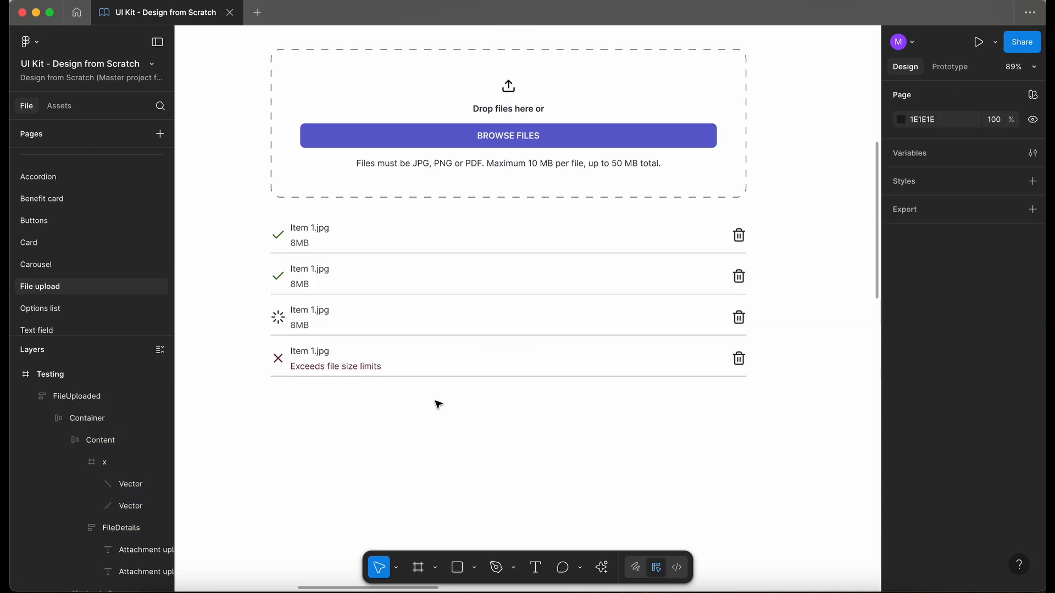
scroll(404, 404, up, 4)
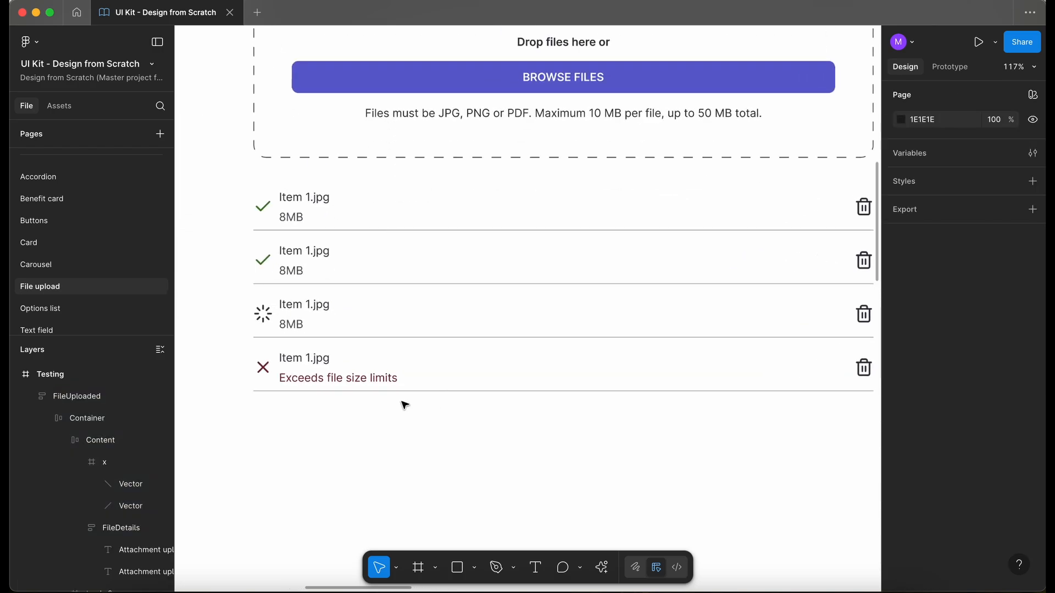
scroll(404, 407, down, 4)
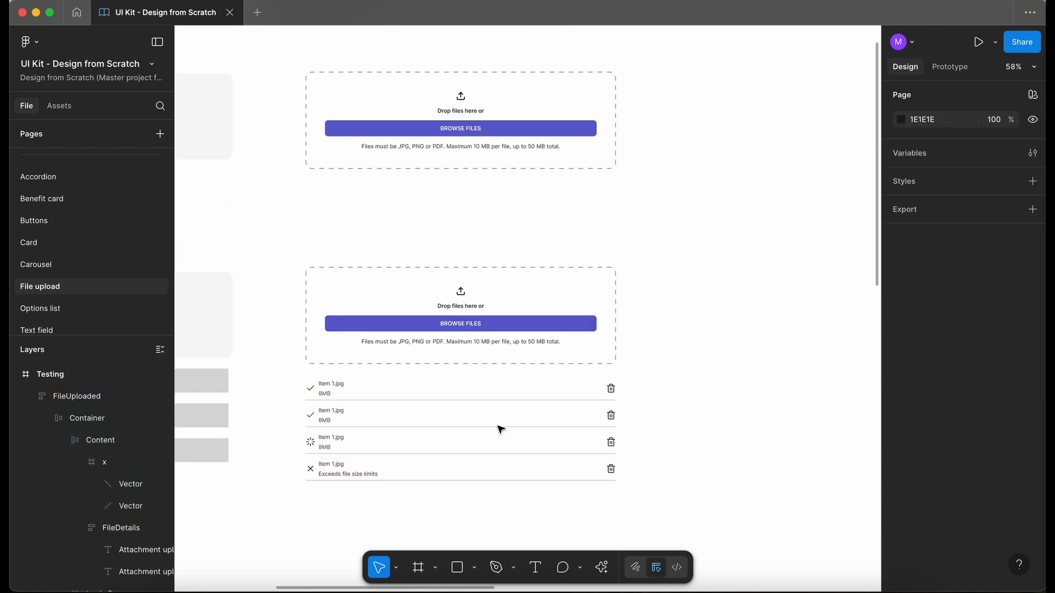
scroll(499, 419, up, 2)
scroll(500, 419, left, 2)
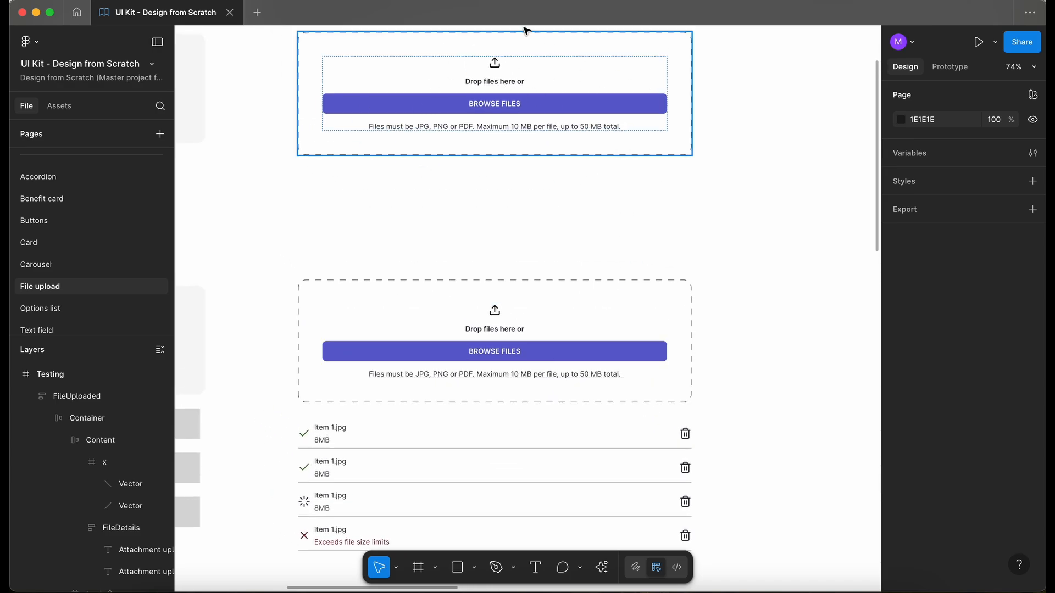
scroll(488, 179, up, 2)
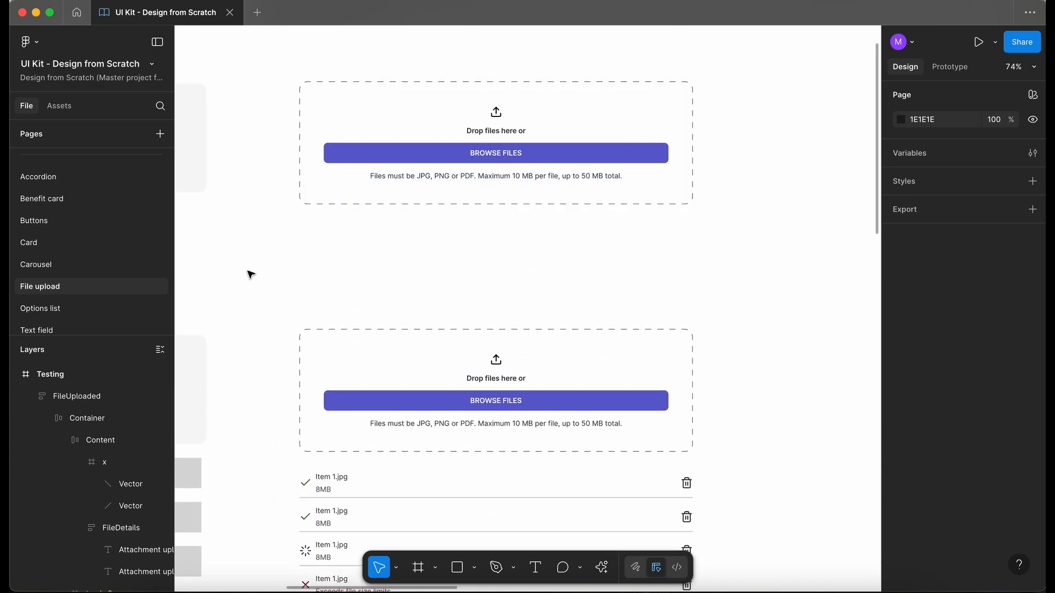
scroll(250, 275, down, 7)
scroll(250, 275, right, 1)
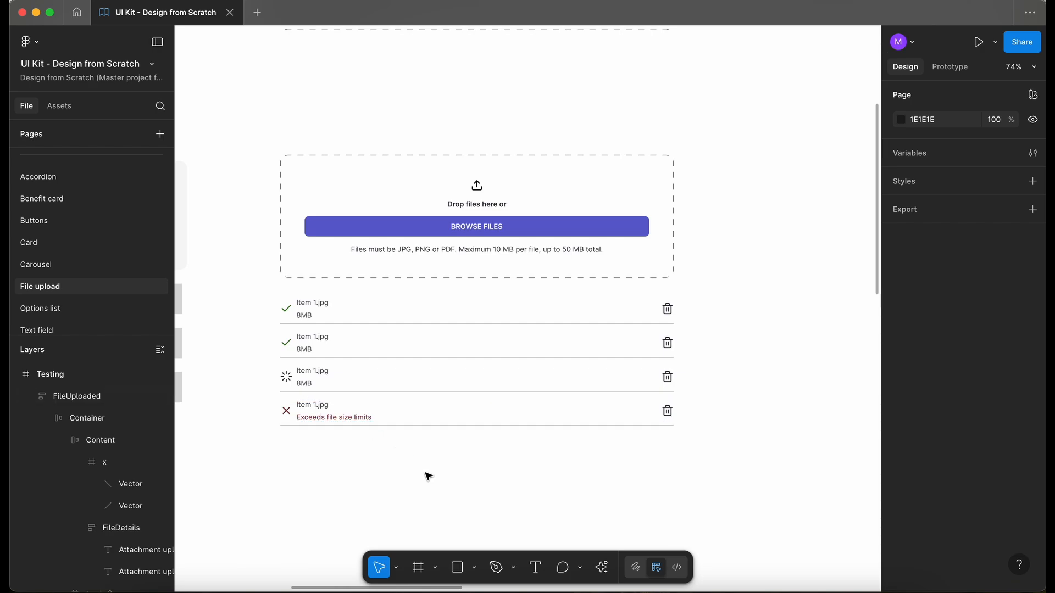
scroll(429, 476, down, 2)
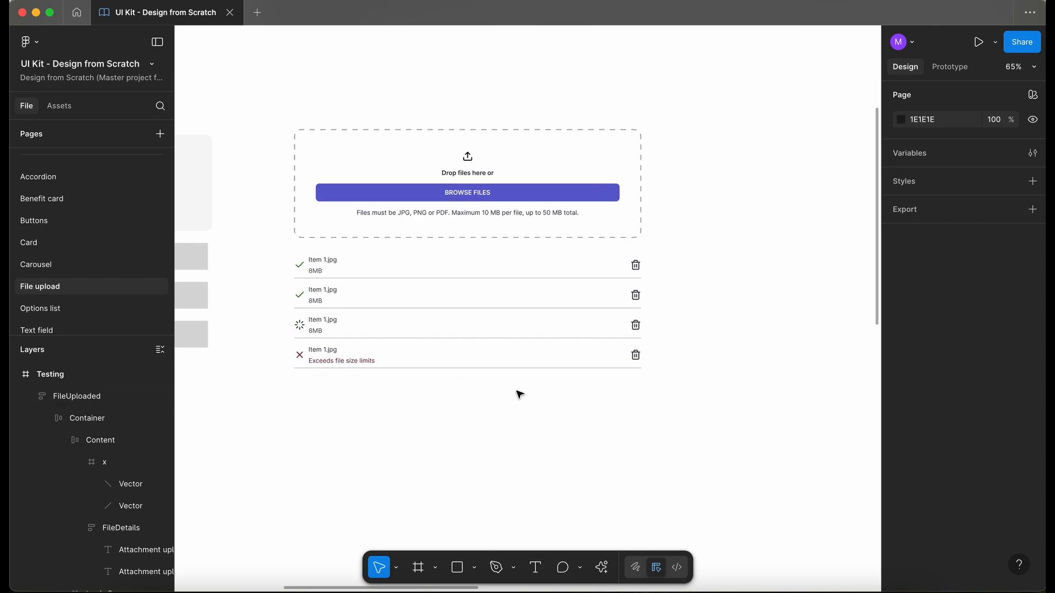
scroll(522, 401, down, 5)
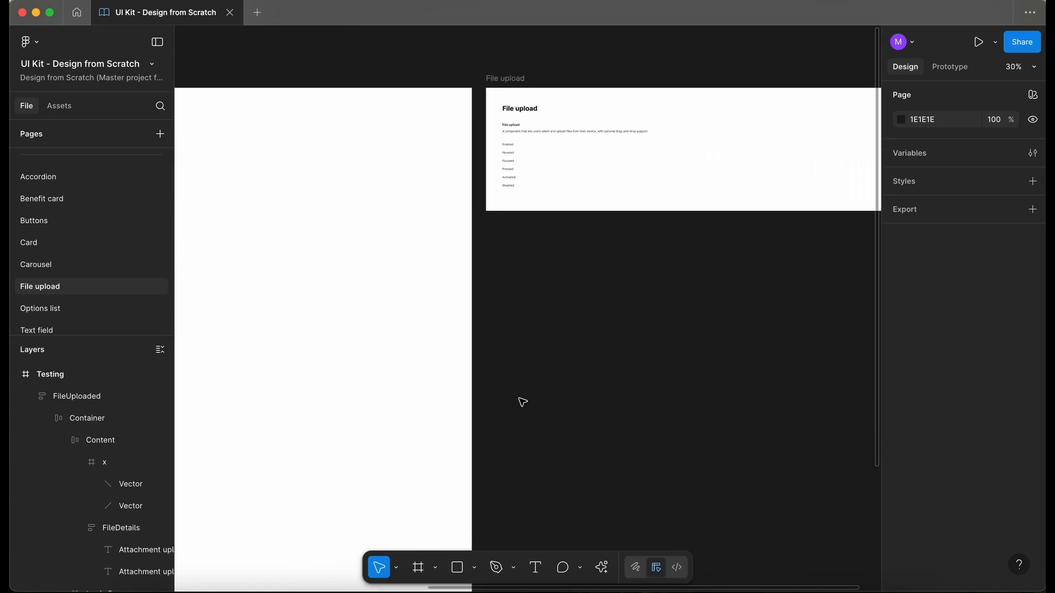
scroll(523, 402, left, 2)
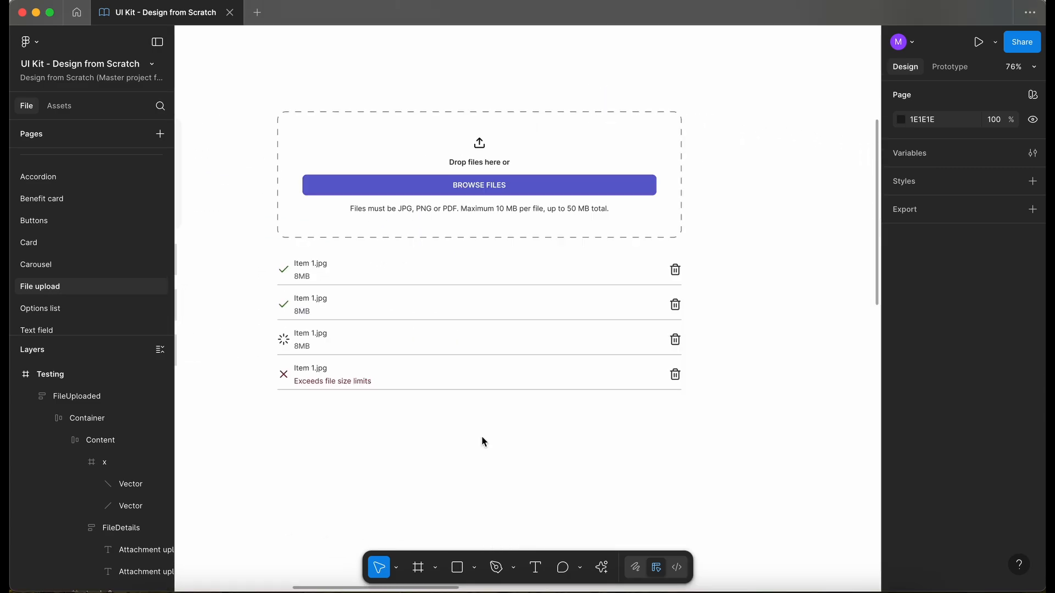
scroll(484, 439, down, 4)
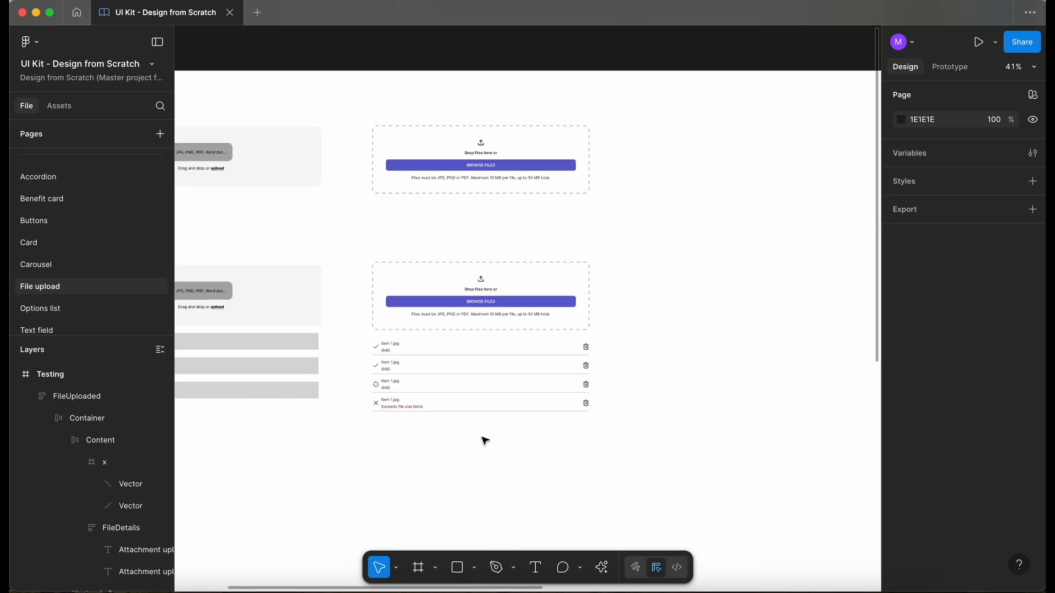
scroll(483, 440, right, 2)
scroll(483, 439, up, 1)
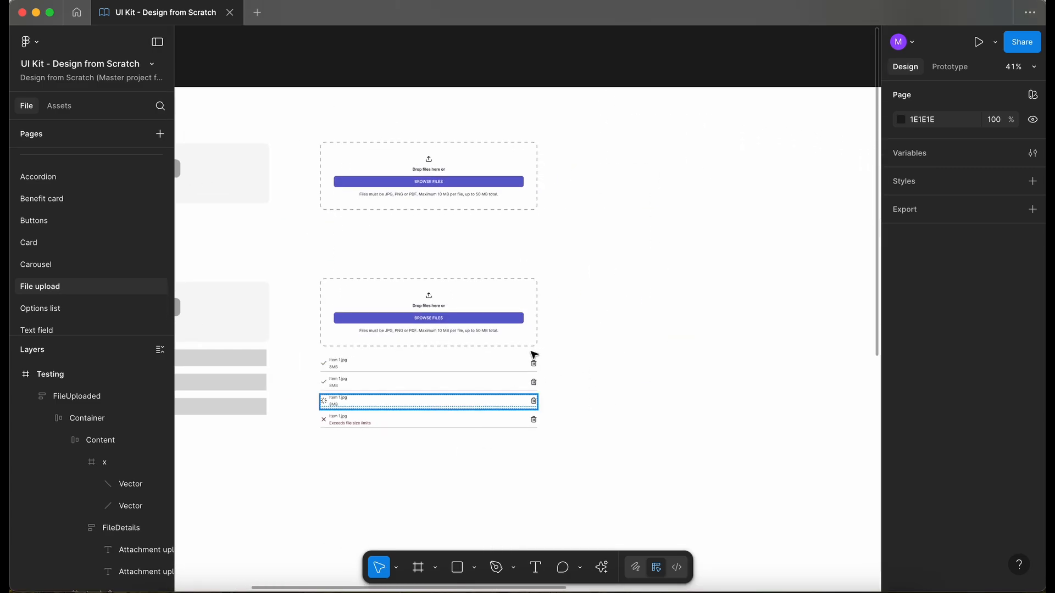
Step: Duplicate the default upload box and place the copy beside the original in the same row
scroll(521, 198, right, 3)
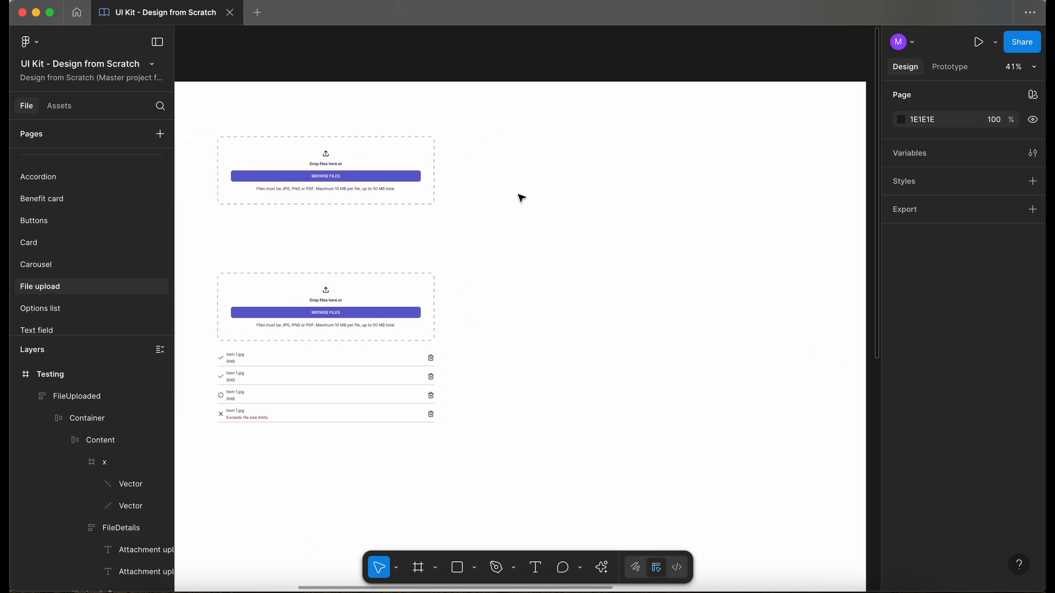
click(432, 195)
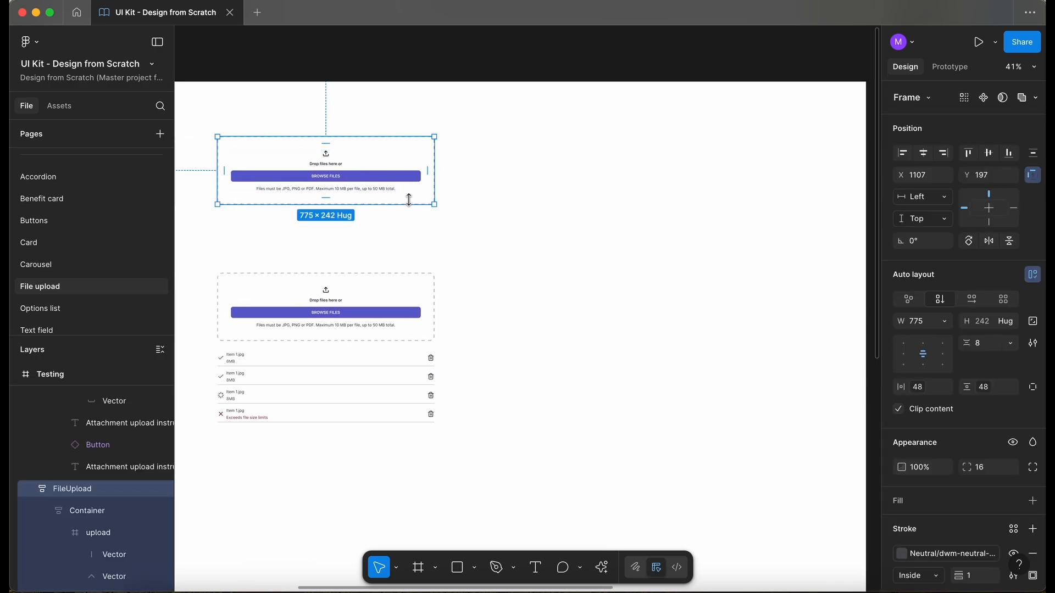
drag(417, 196, 661, 196)
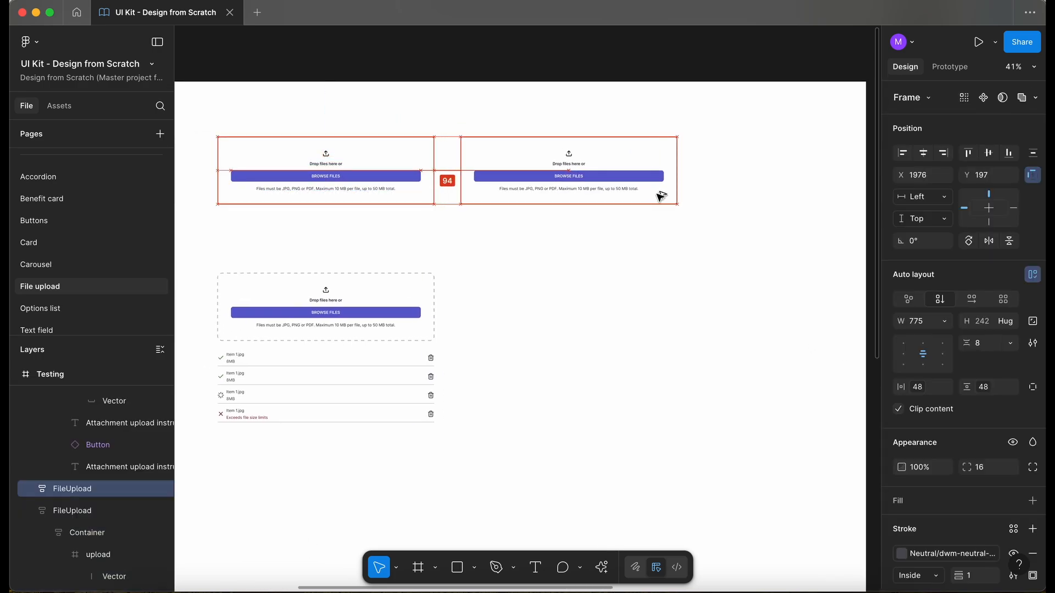
click(655, 256)
Step: Move the multiple-files design with its file rows further down, and place the duplicated upload box beneath the default one
scroll(565, 158, up, 5)
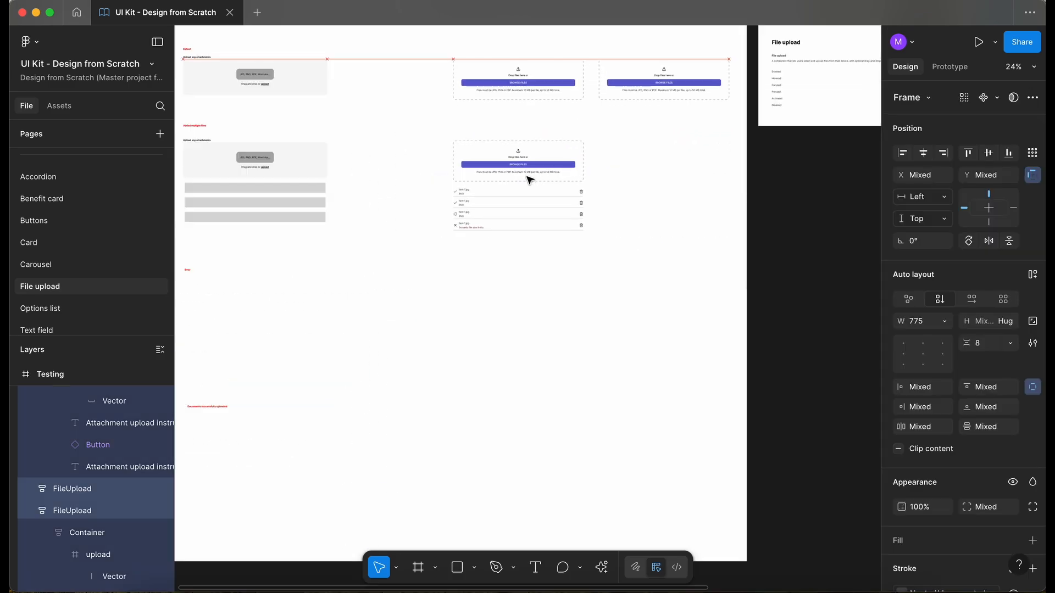
drag(525, 176, 527, 175)
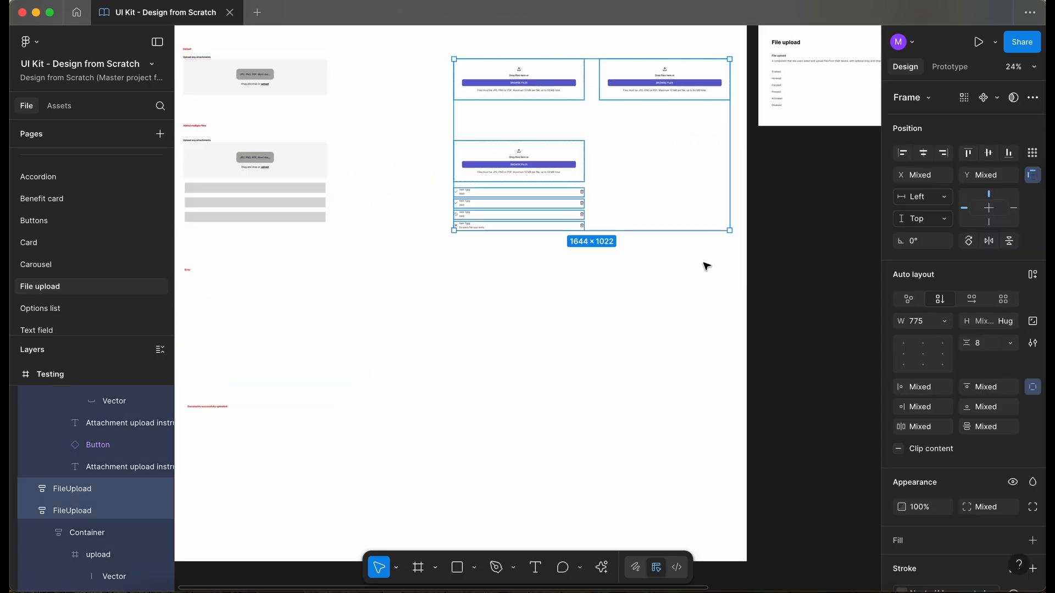
click(801, 278)
drag(589, 257, 423, 120)
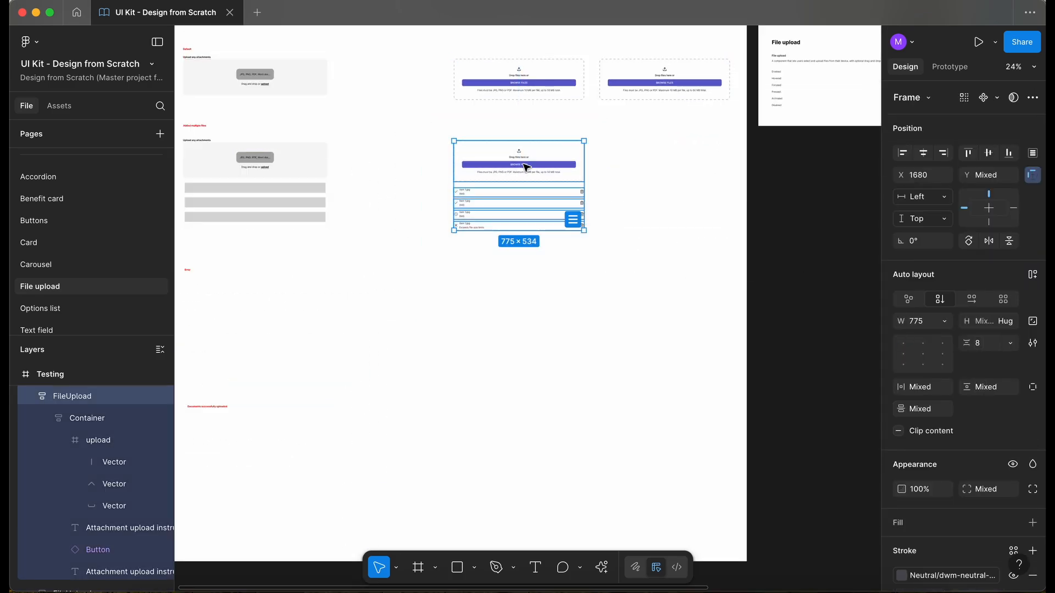
drag(524, 167, 526, 280)
drag(675, 75, 531, 147)
Step: Place a copy of the red "Default" label beside the default upload box design
scroll(529, 145, up, 2)
scroll(529, 145, left, 2)
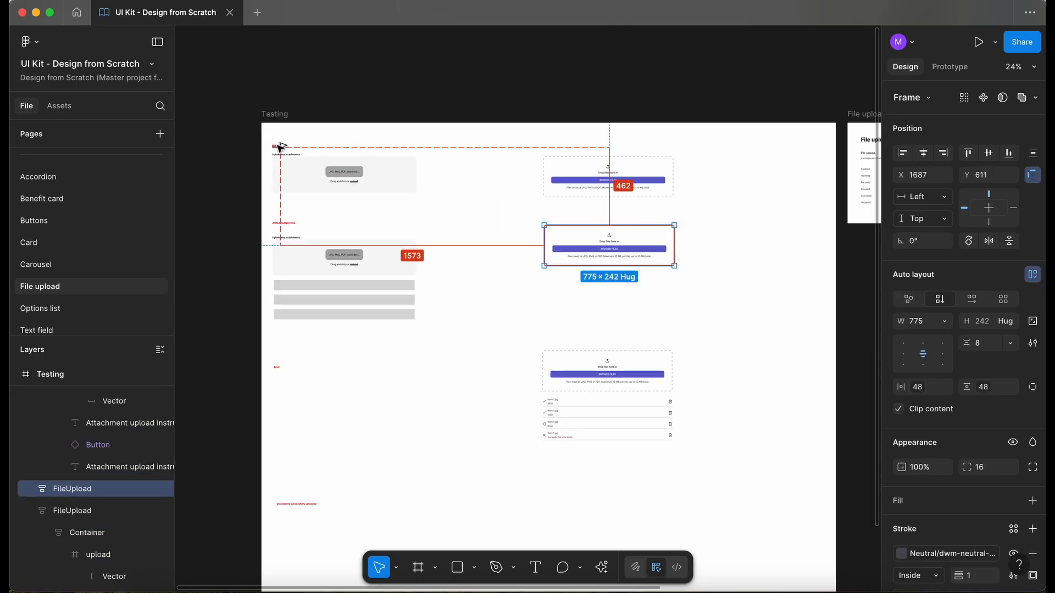
drag(277, 147, 529, 178)
scroll(529, 178, up, 5)
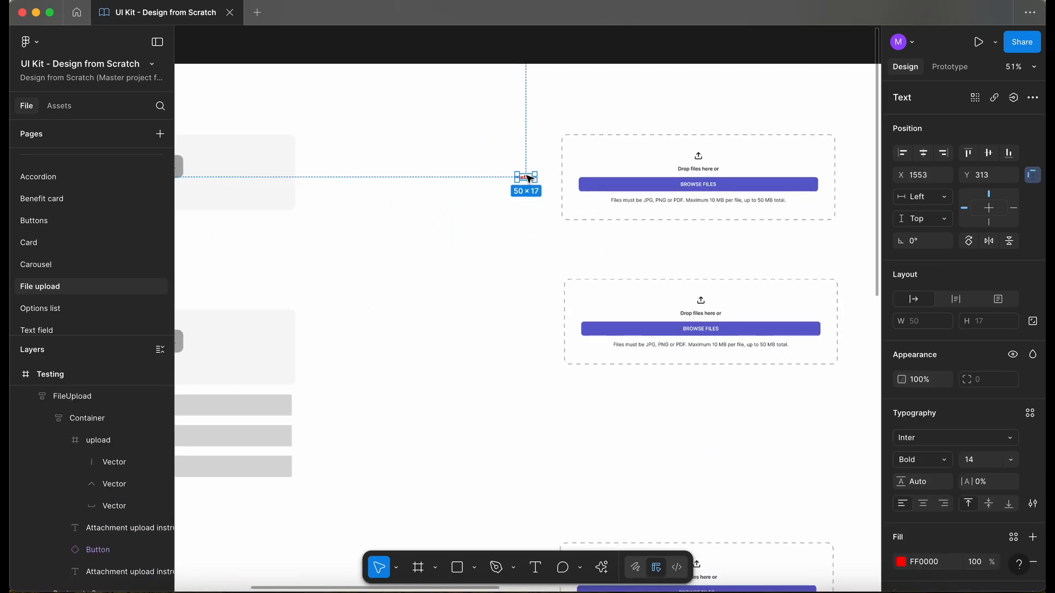
click(506, 271)
Step: Place a copy of the red "Added multiple files" label beside the multiple-files upload design
scroll(509, 272, down, 2)
scroll(508, 272, left, 5)
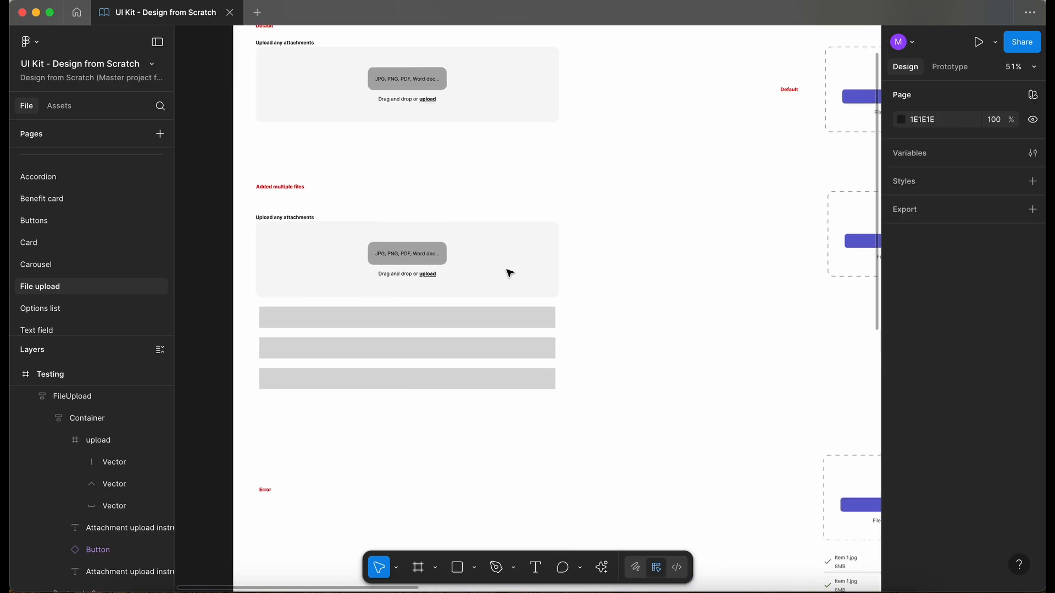
scroll(509, 272, right, 1)
scroll(551, 254, right, 4)
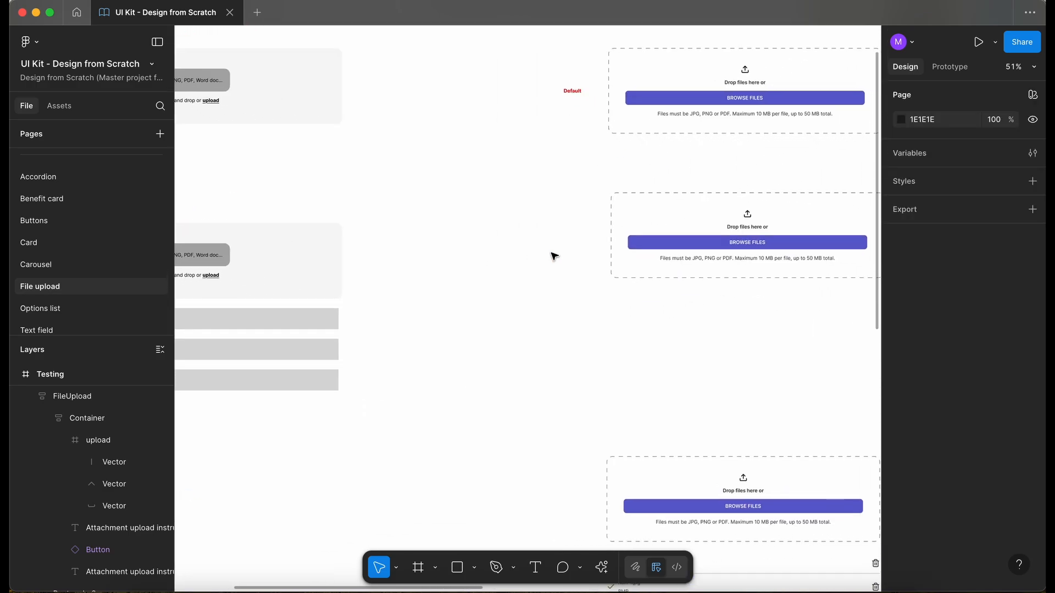
scroll(551, 254, left, 2)
scroll(551, 254, down, 2)
scroll(551, 254, down, 3)
scroll(551, 254, down, 1)
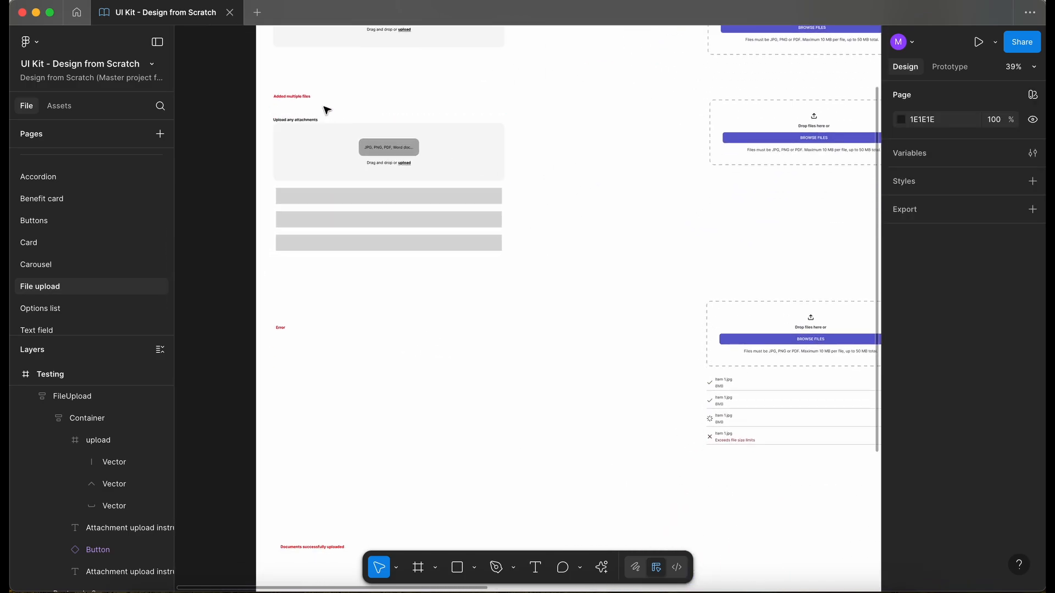
click(304, 96)
drag(305, 97, 661, 364)
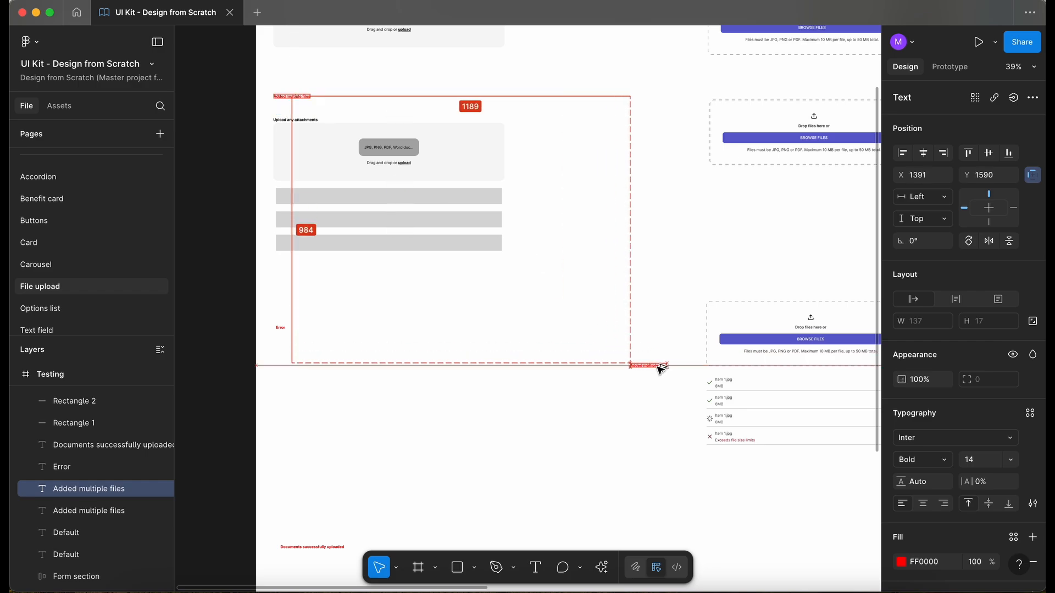
Step: Place copies of the "Error" and "Documents successfully uploaded" labels beneath the copied "Added multiple files" label
click(280, 328)
drag(280, 328, 680, 409)
scroll(644, 382, down, 3)
scroll(644, 382, right, 1)
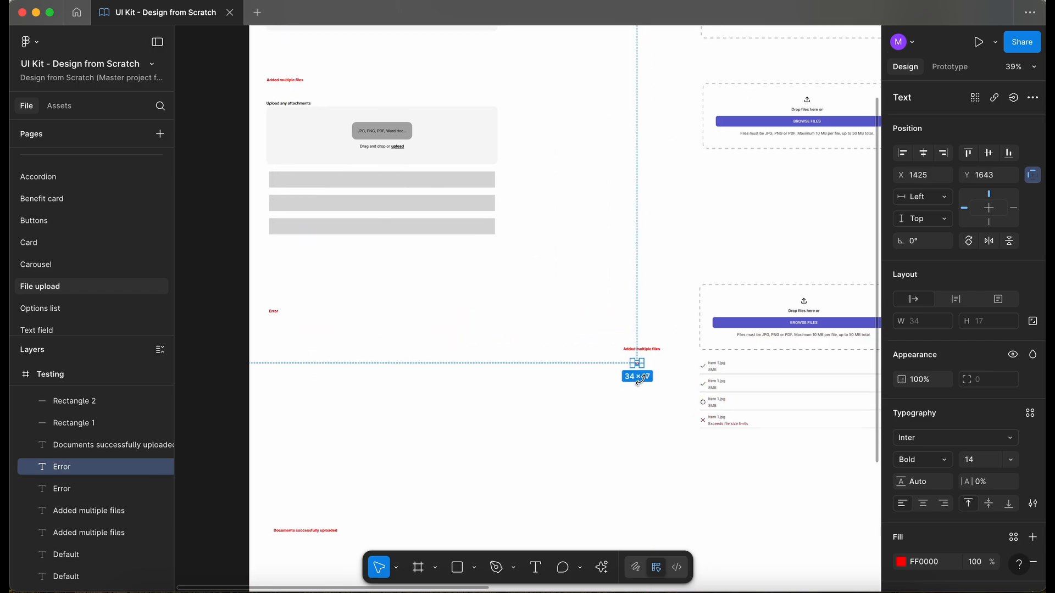
drag(297, 471, 636, 326)
scroll(664, 405, up, 1)
scroll(664, 405, right, 3)
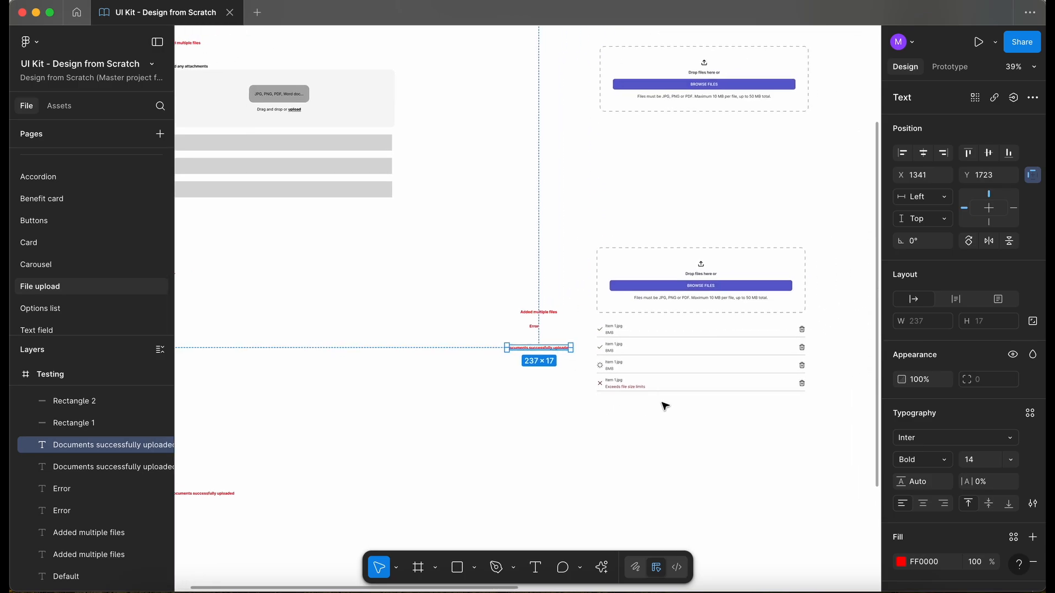
Step: Add a red "drag over" label beside the second upload box
scroll(665, 407, up, 3)
scroll(665, 406, right, 2)
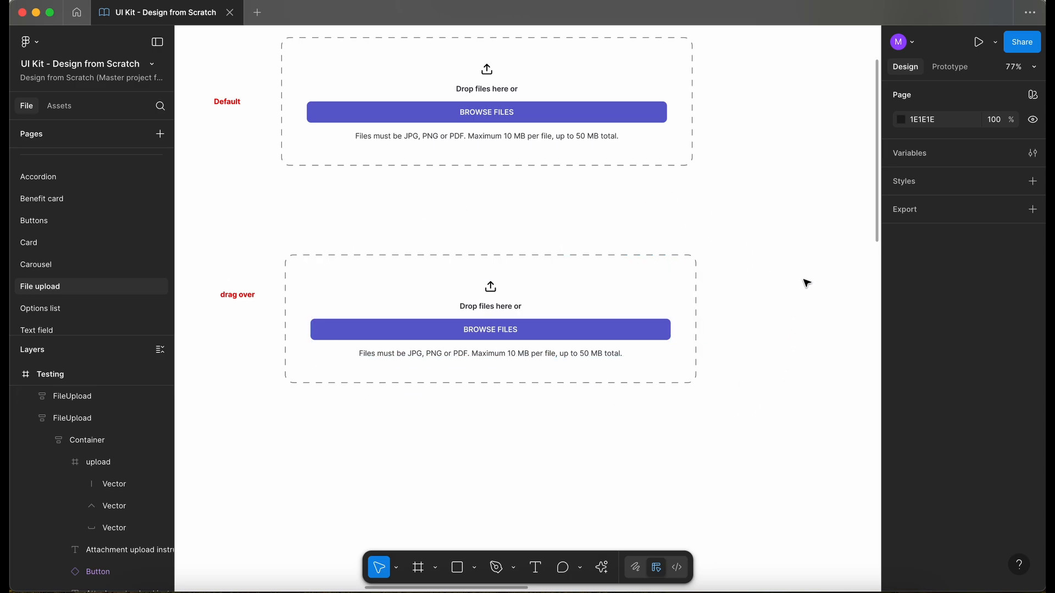
scroll(621, 302, left, 2)
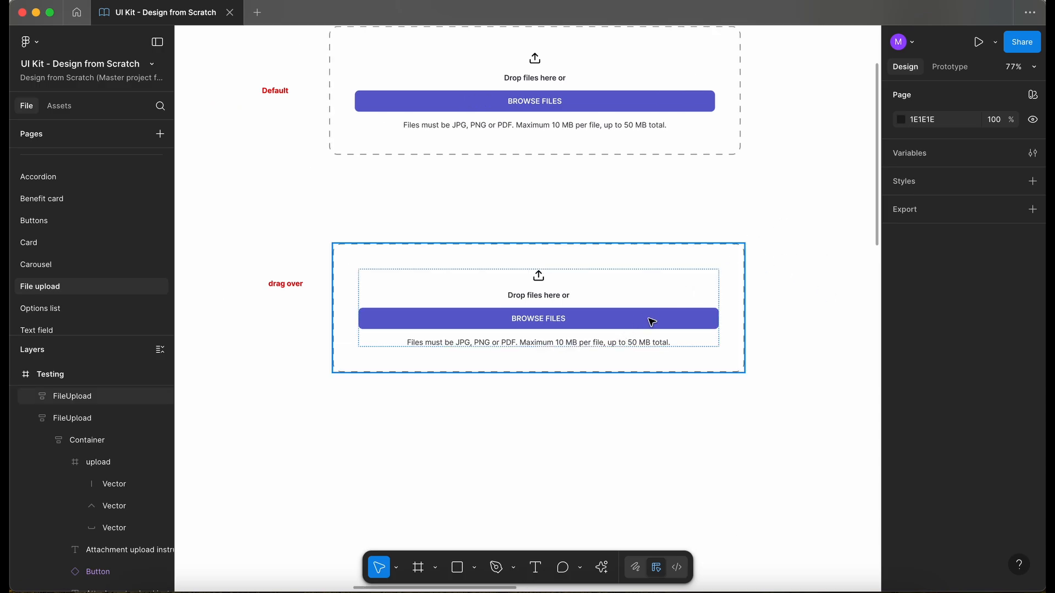
Step: Place a copy of the drag over box's BROWSE FILES button on the empty canvas and set its state to Focused
click(697, 296)
scroll(697, 294, right, 2)
scroll(948, 530, down, 1)
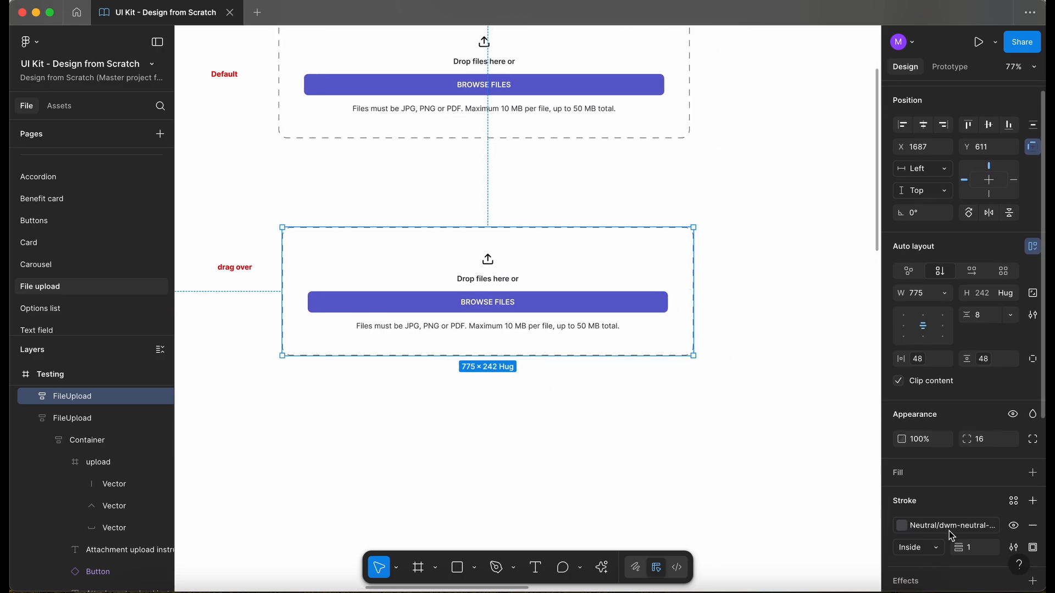
scroll(948, 531, down, 1)
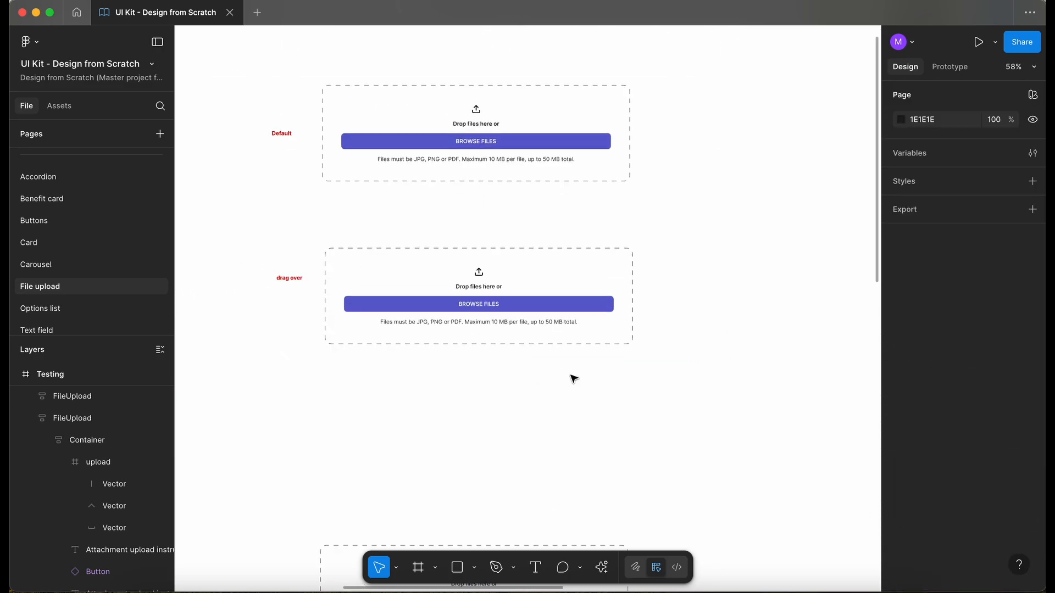
super+click(583, 305)
drag(578, 305, 757, 435)
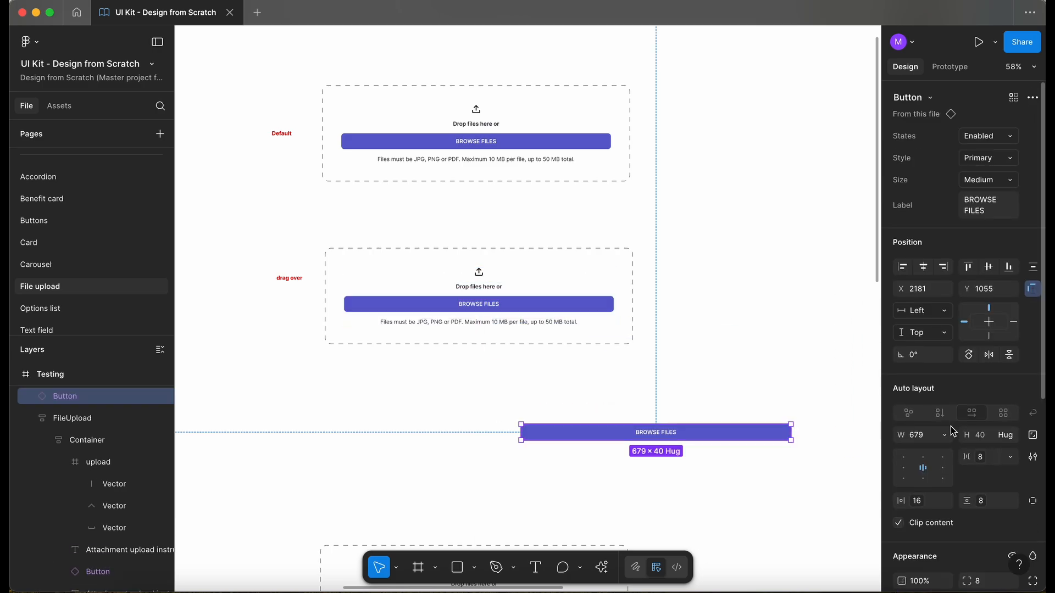
click(988, 161)
click(989, 158)
click(995, 140)
click(928, 172)
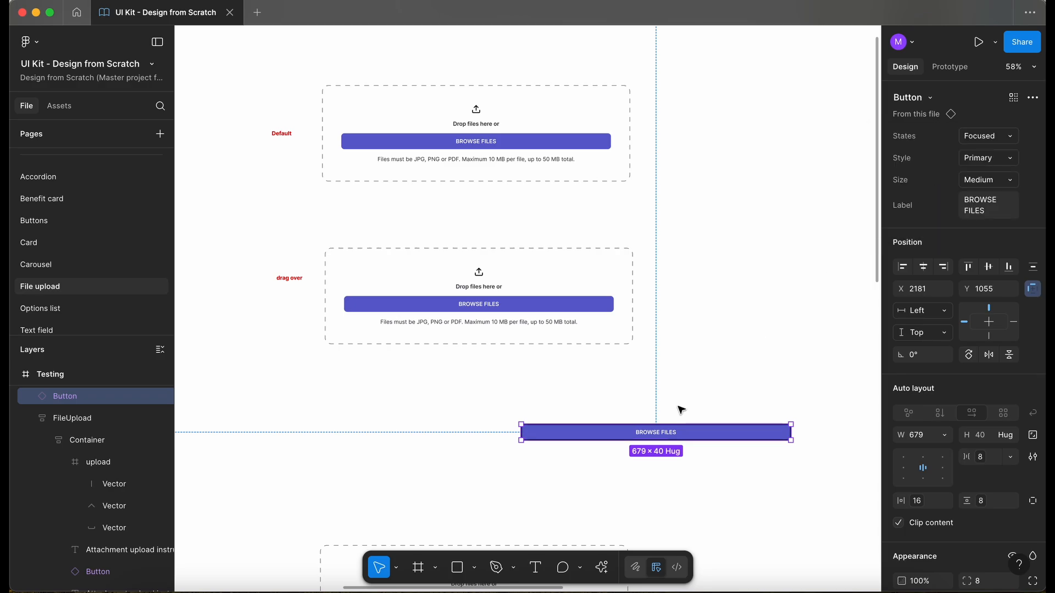
Step: Examine the focused button copy's stroke colour and thickness
scroll(696, 431, up, 10)
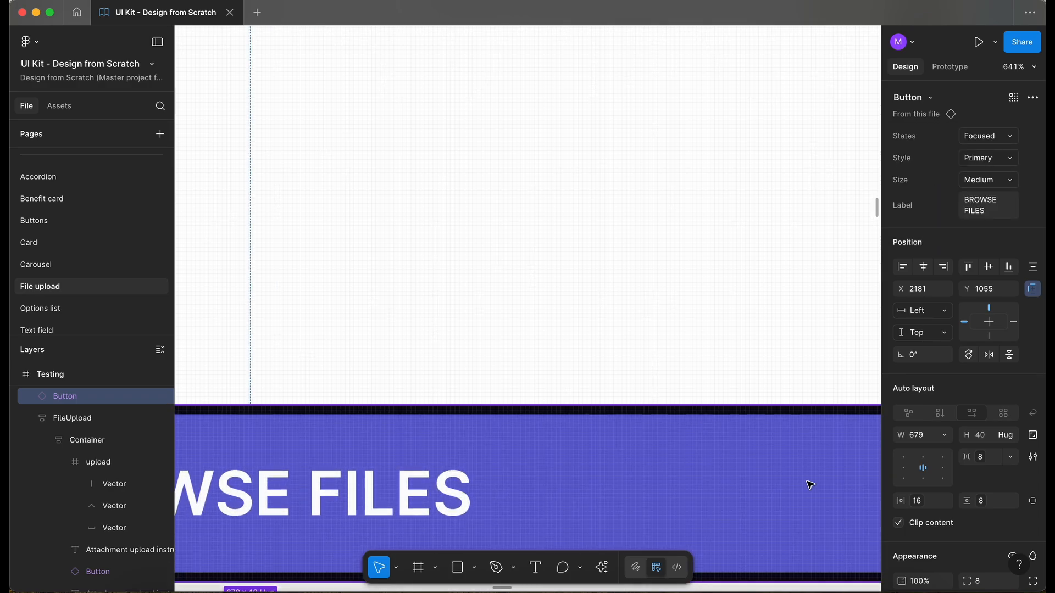
scroll(956, 495, down, 3)
click(957, 536)
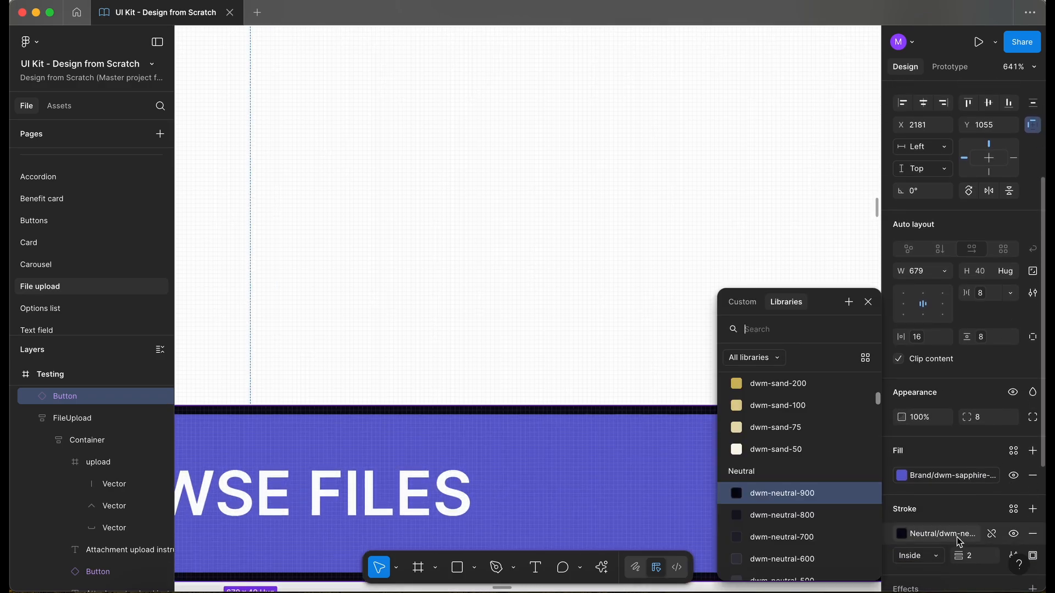
click(610, 341)
scroll(609, 341, down, 6)
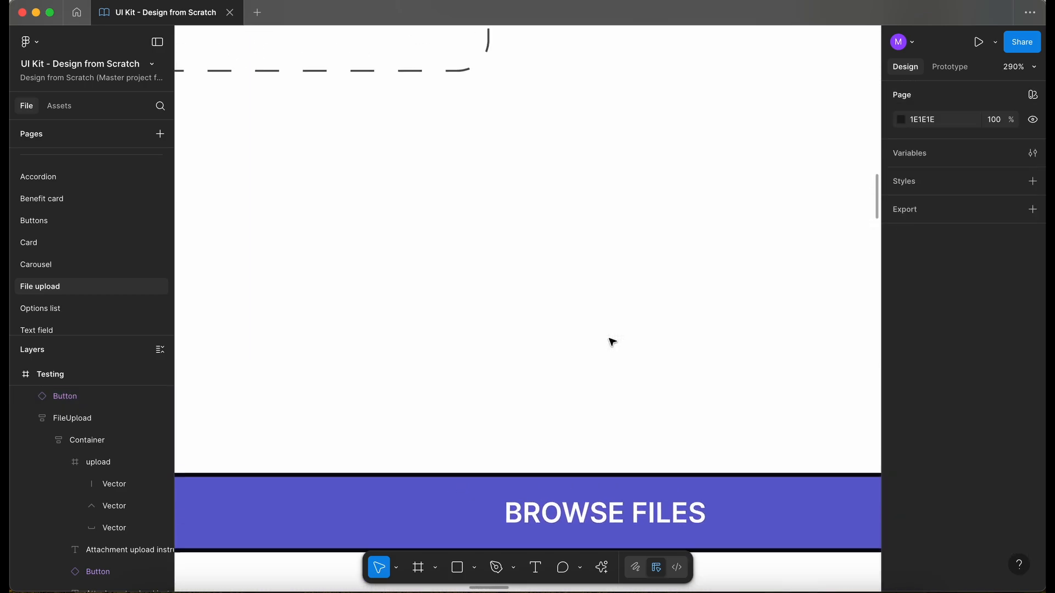
Step: Change the drag over box's stroke from dashed to solid and recolour it with a near-black neutral library colour
click(560, 228)
scroll(560, 229, down, 5)
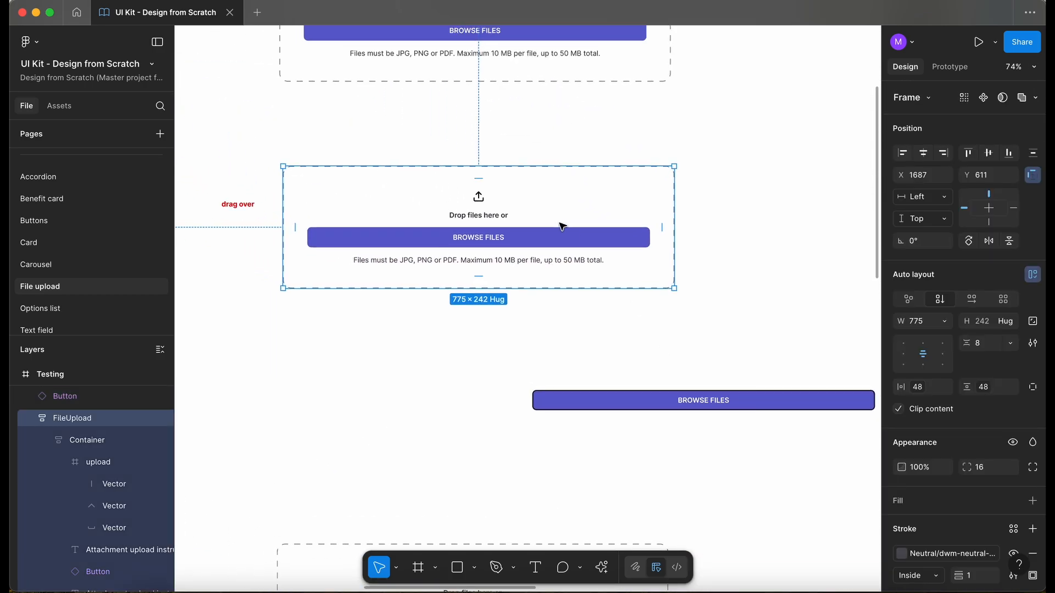
scroll(902, 456, down, 3)
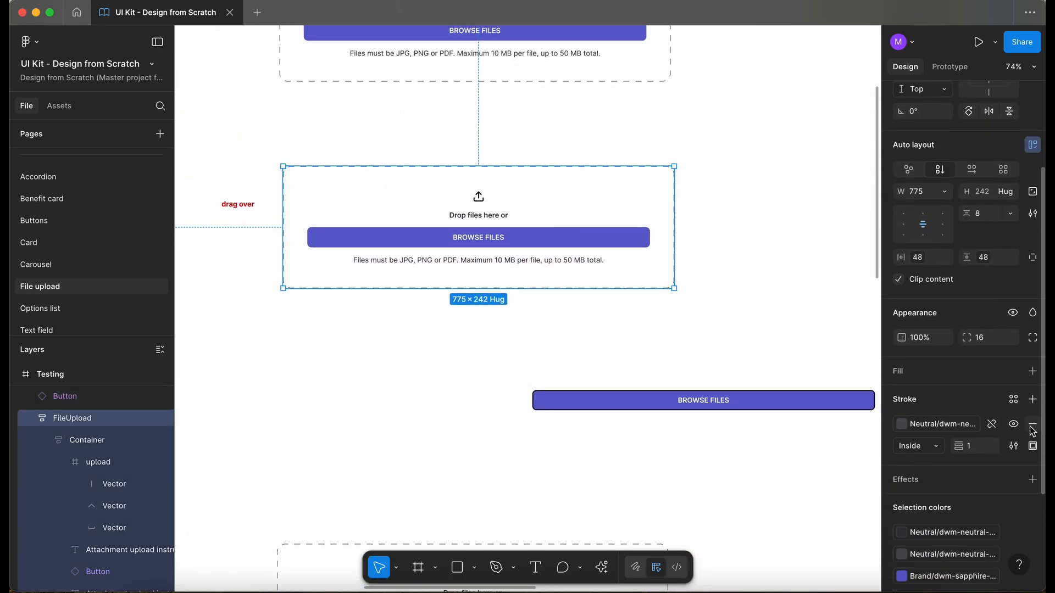
click(1014, 446)
click(831, 386)
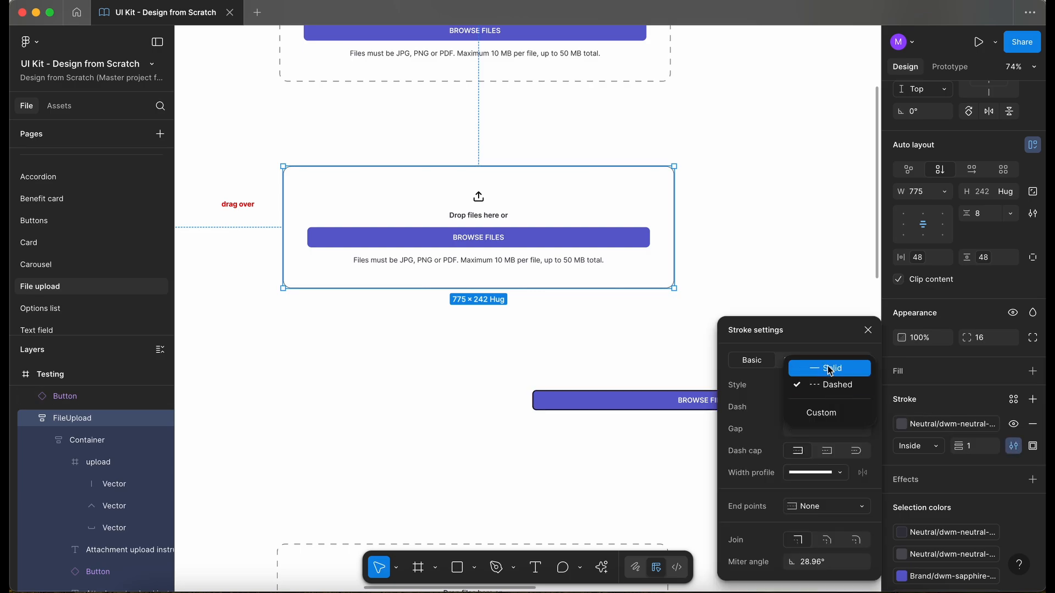
click(846, 369)
click(948, 423)
text(neu)
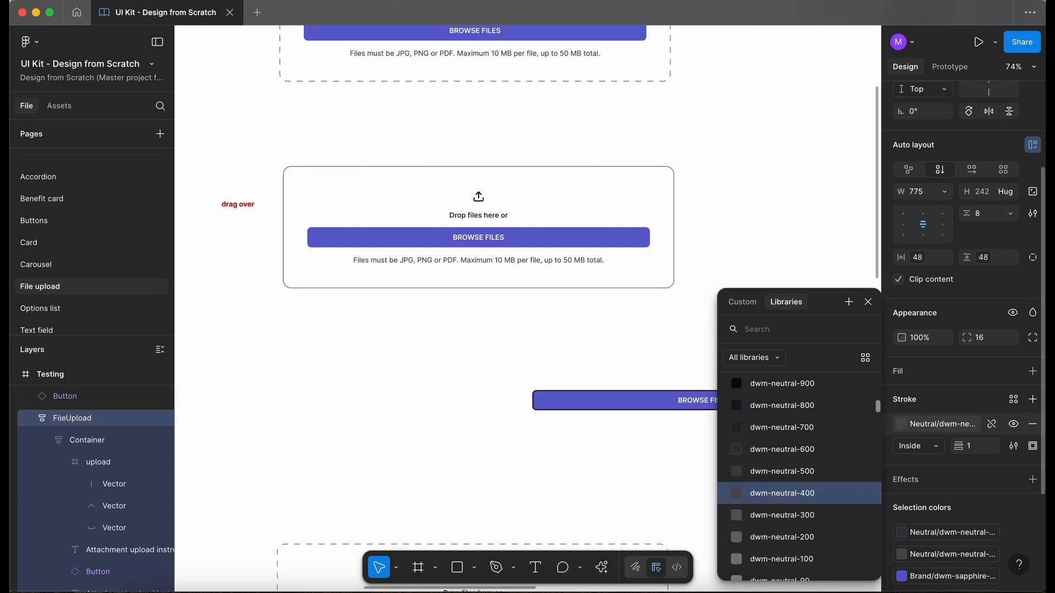
click(833, 433)
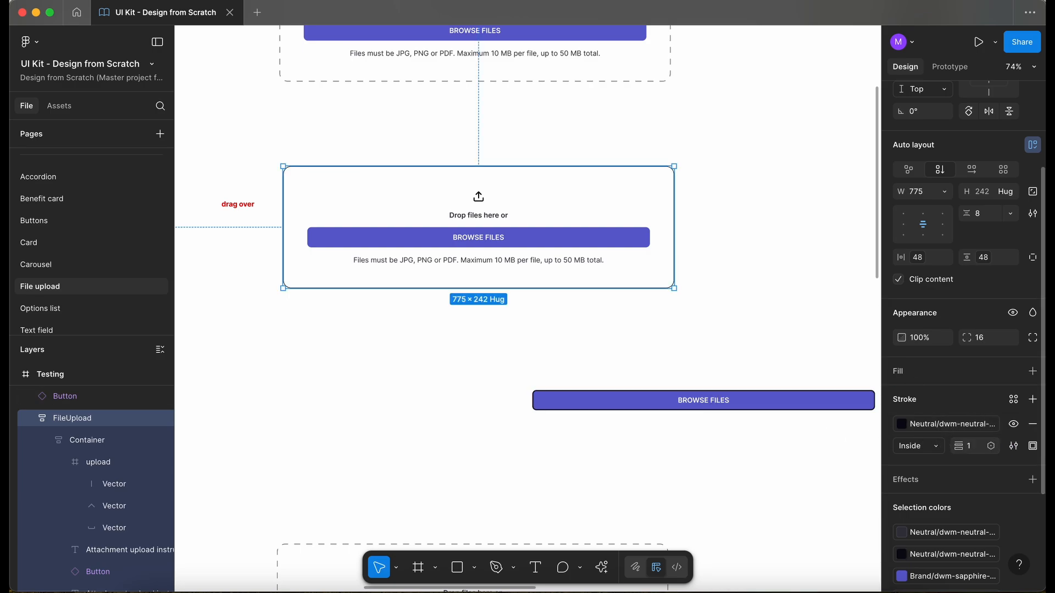
Step: Delete the spare focused button copy from the canvas
click(719, 452)
click(766, 398)
key(Delete)
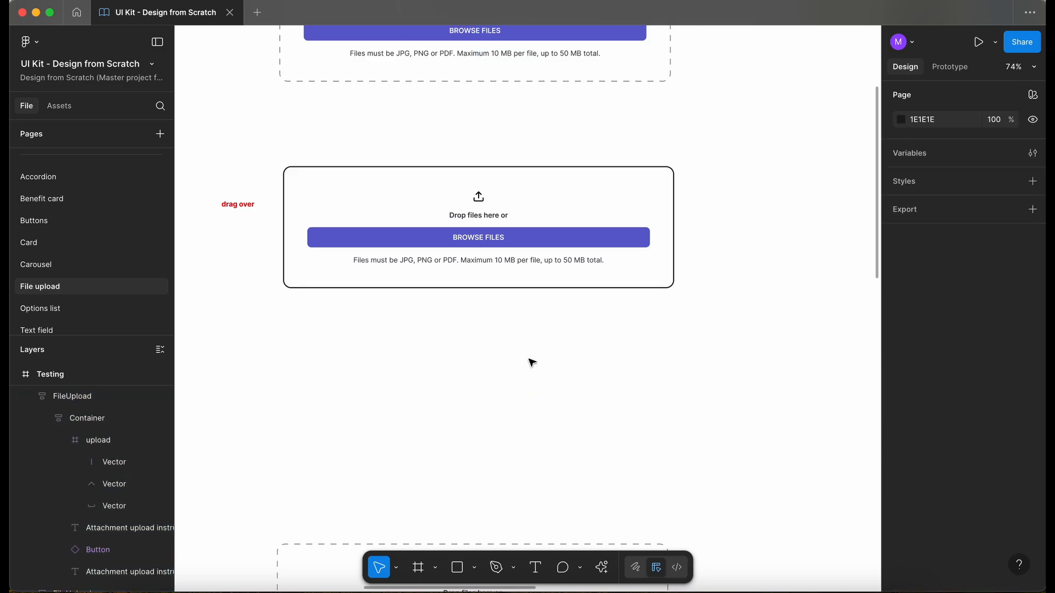
Step: Try the library colours dwm-sapphire-75 and dwm-sapphire-50 as the drag over box's fill
scroll(531, 363, up, 1)
scroll(440, 256, up, 3)
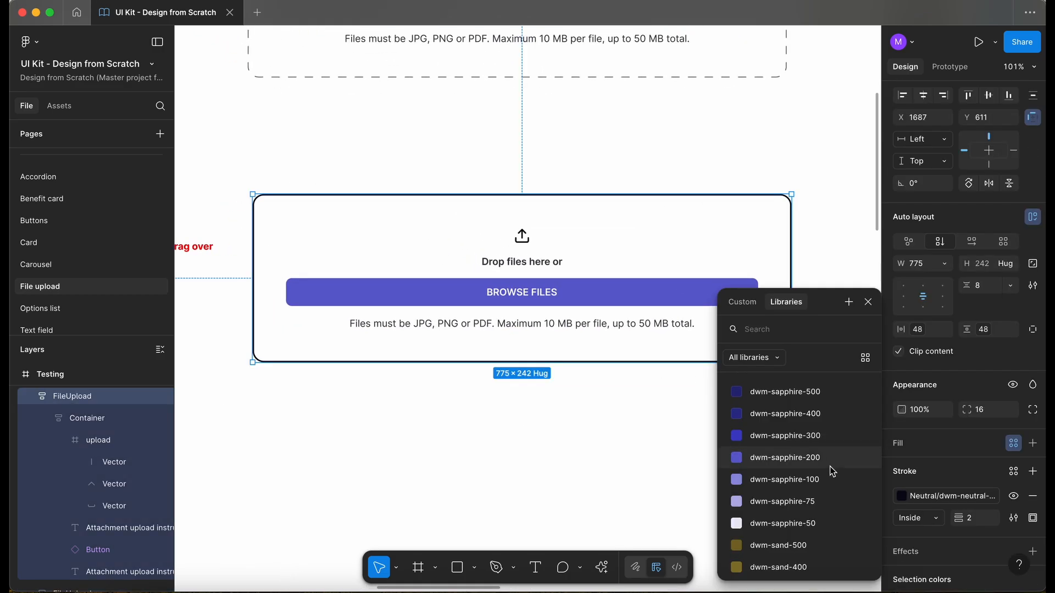
click(817, 502)
click(933, 468)
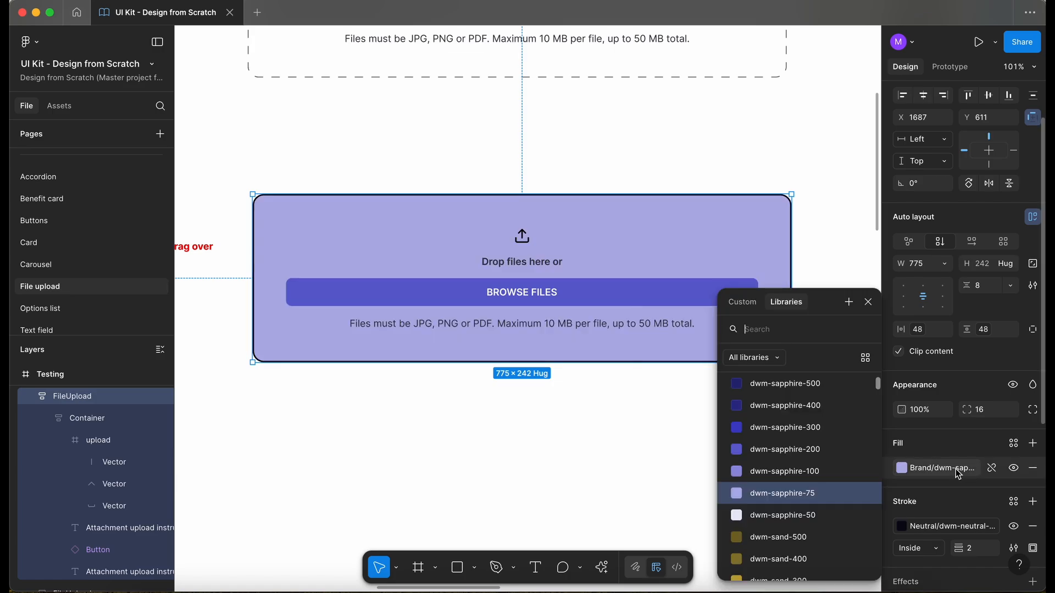
click(783, 493)
Step: Change the drag over box's fill to a light grey neutral library colour
click(943, 470)
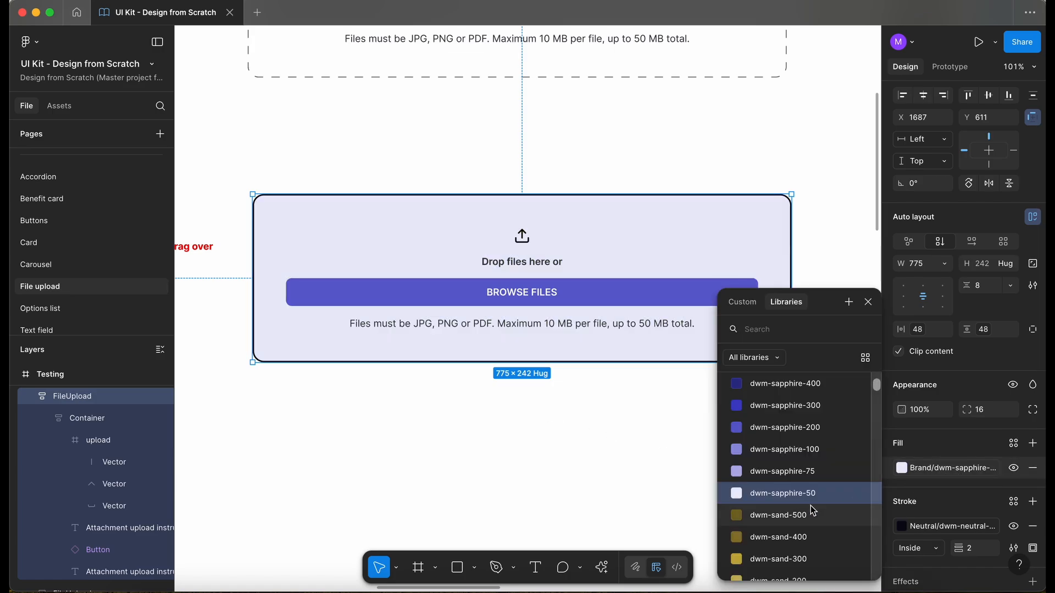
scroll(813, 511, down, 5)
scroll(813, 511, down, 5)
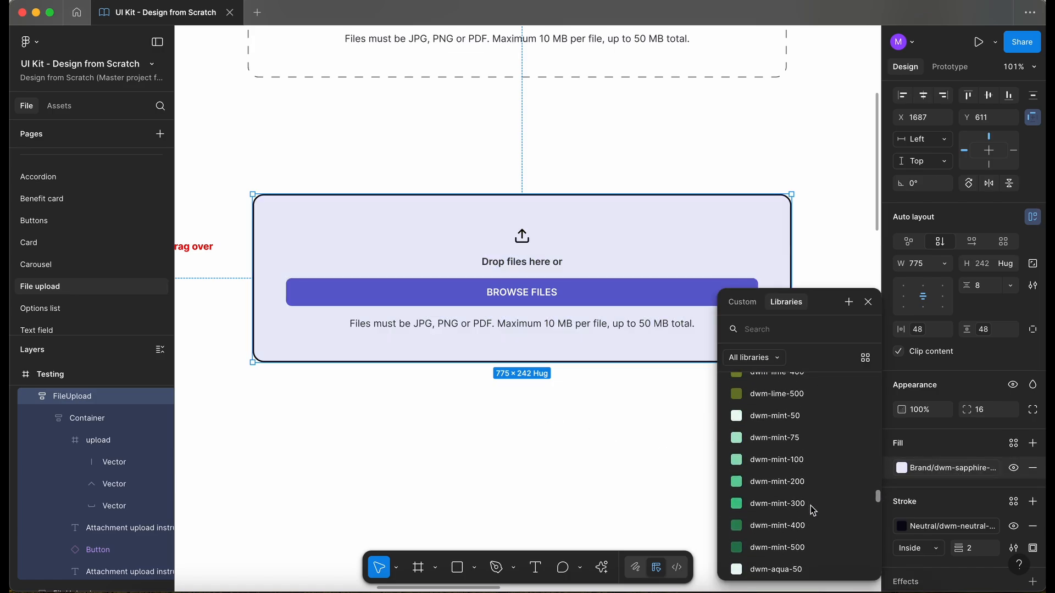
scroll(813, 511, up, 3)
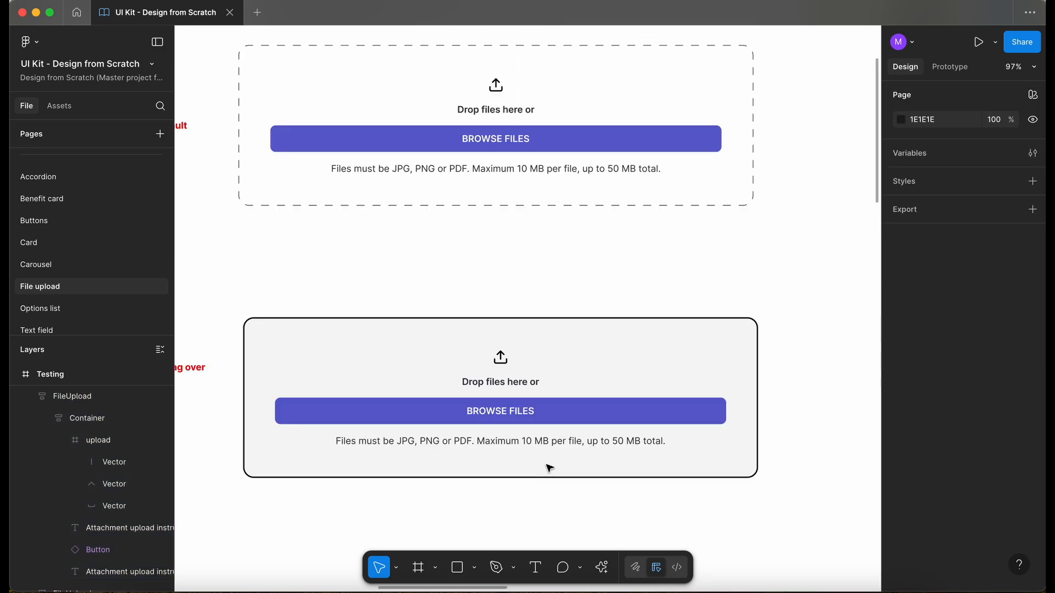
click(554, 332)
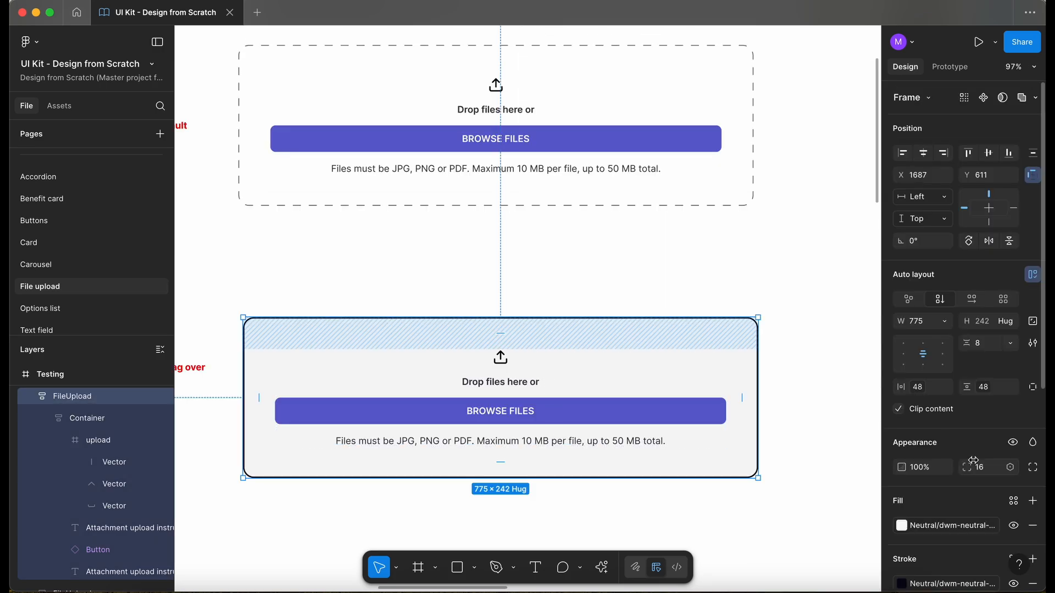
Step: Check the library colour used for the drag over box's fill and review the upload states together
click(937, 530)
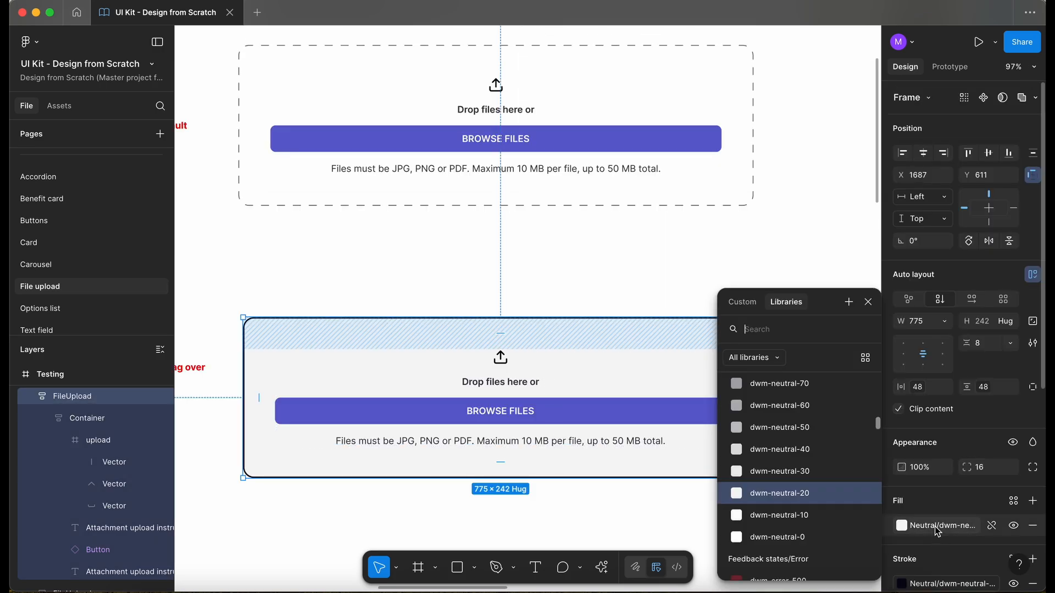
click(365, 511)
scroll(364, 510, down, 2)
scroll(364, 511, down, 1)
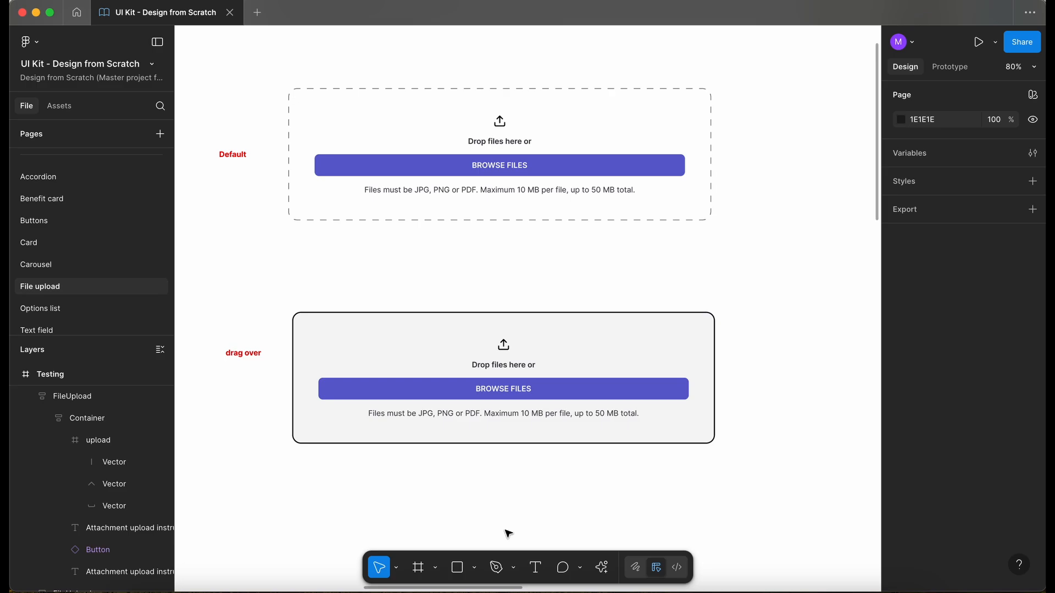
key(shift+1)
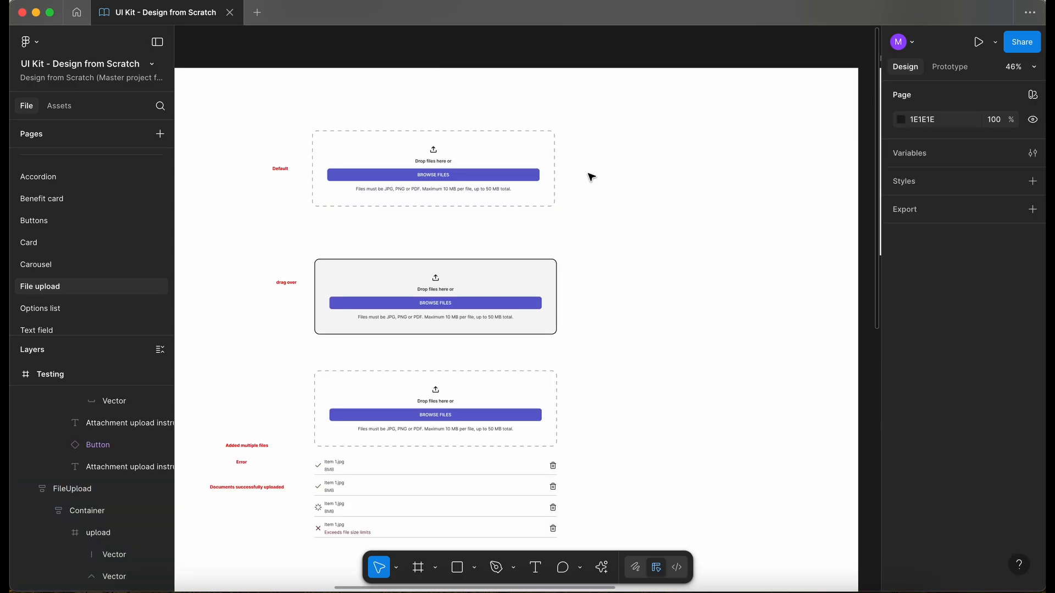
Step: Copy the default upload box into the container beside the state labels in the File upload documentation frame
click(513, 158)
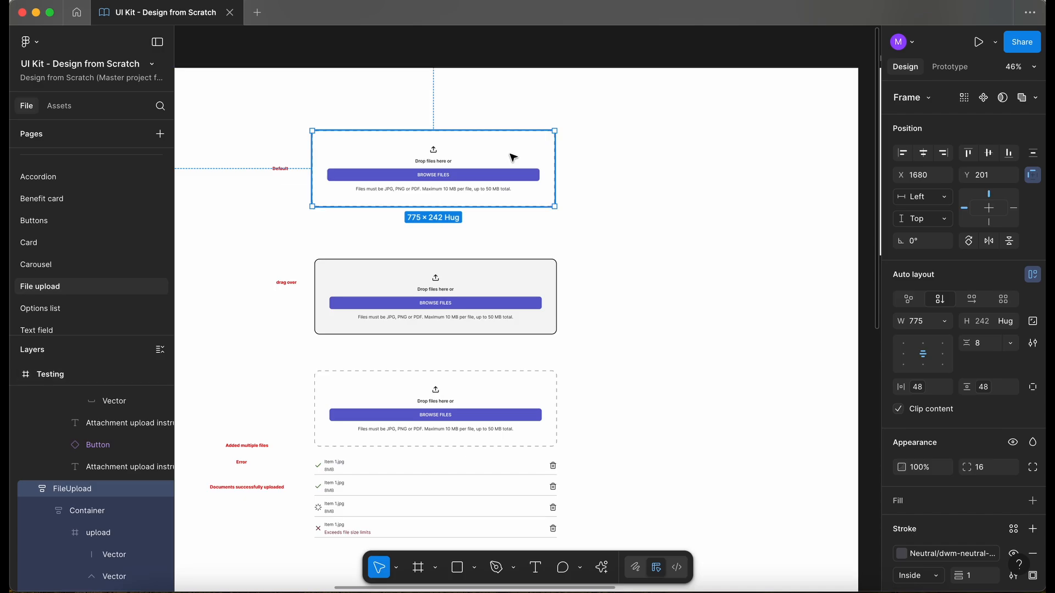
scroll(652, 151, right, 10)
click(607, 149)
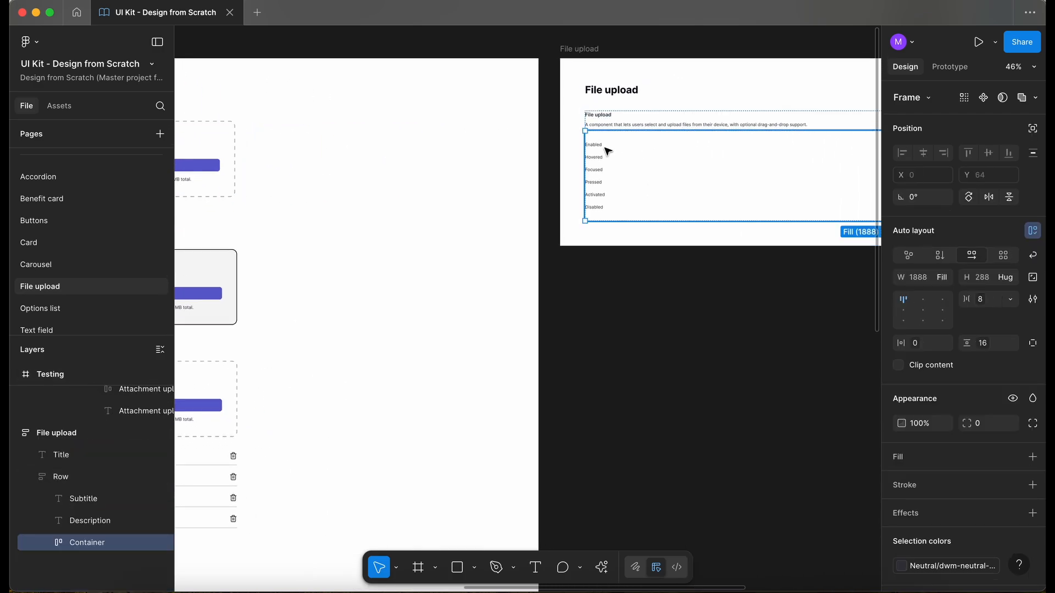
click(601, 160)
click(632, 160)
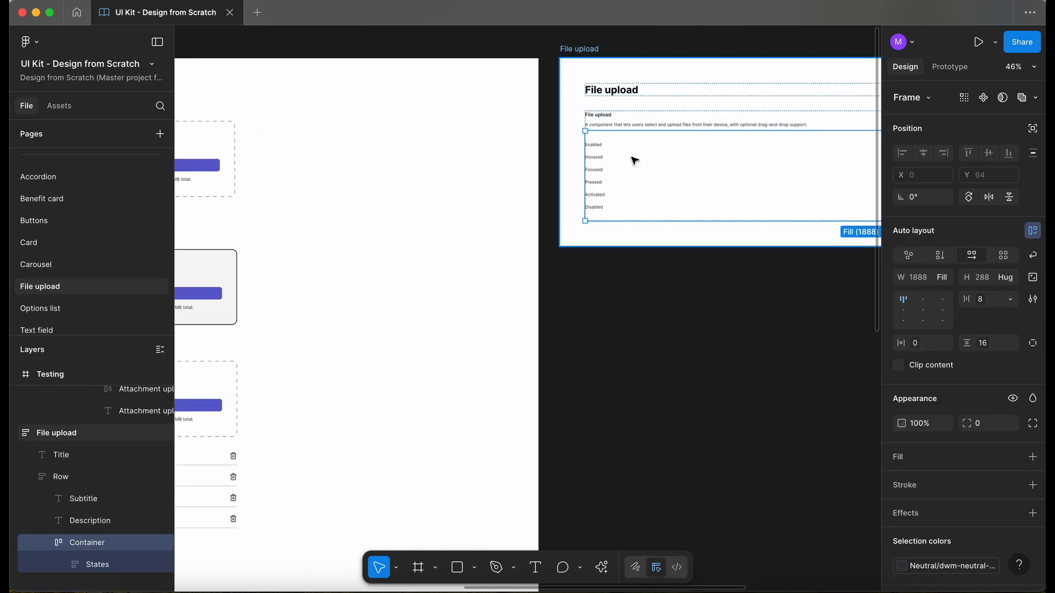
double_click(634, 160)
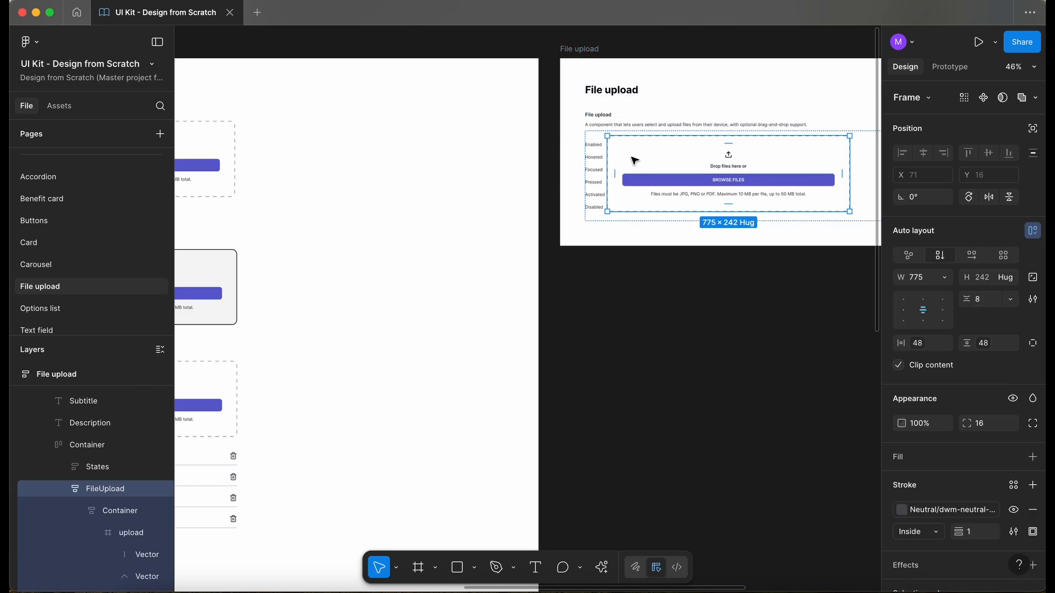
Step: Change the "Enabled" state label in the File upload documentation frame to "Default"
scroll(287, 142, up, 5)
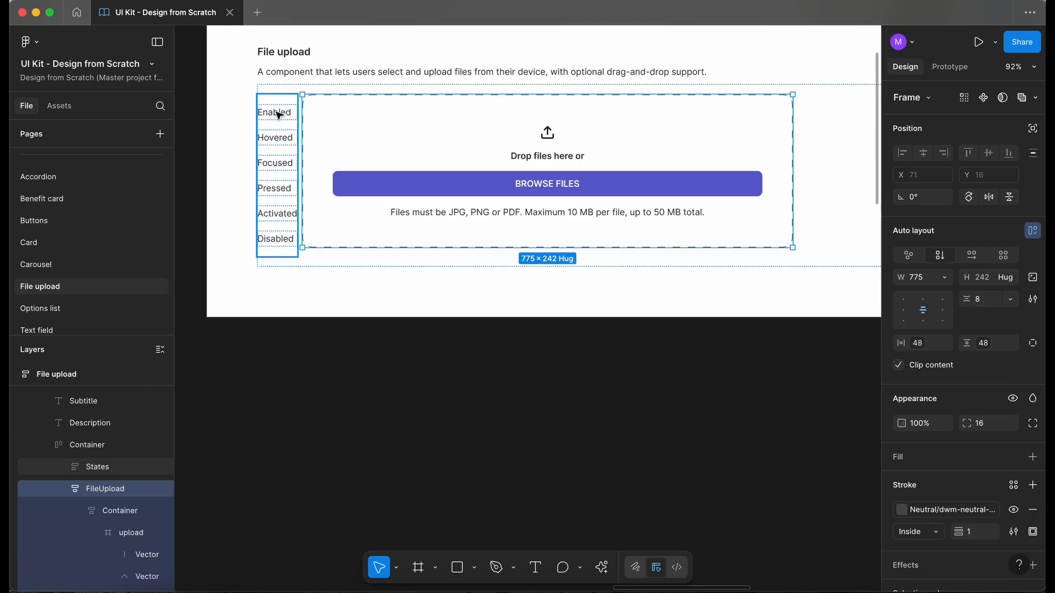
double_click(278, 115)
double_click(279, 115)
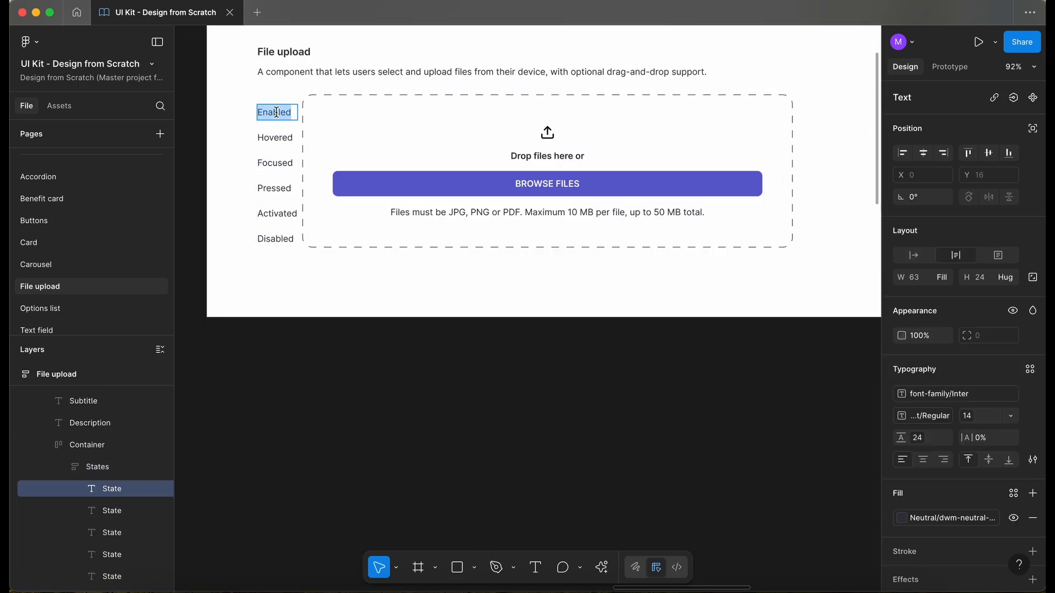
text(Default)
key(Escape)
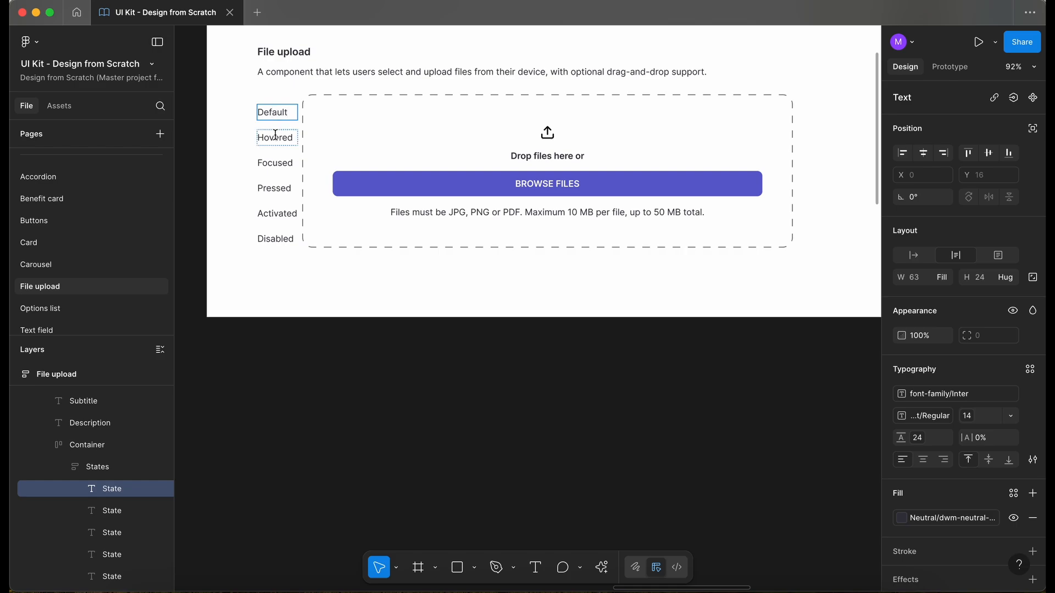
Step: Change the "Hovered" state label in the documentation frame to "Drag over"
double_click(275, 138)
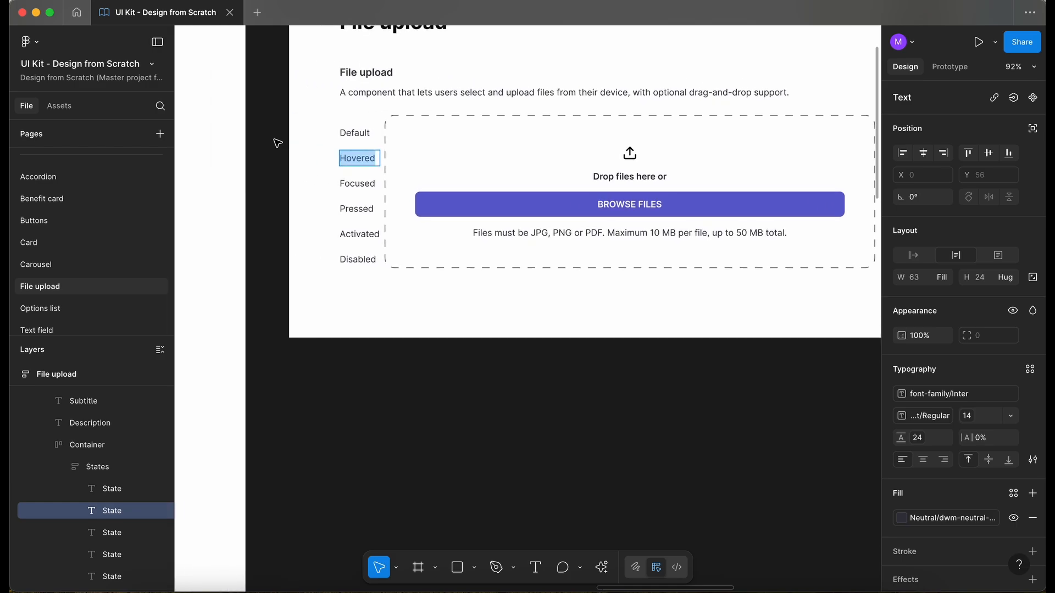
scroll(275, 142, down, 3)
scroll(275, 141, down, 10)
text(Drag)
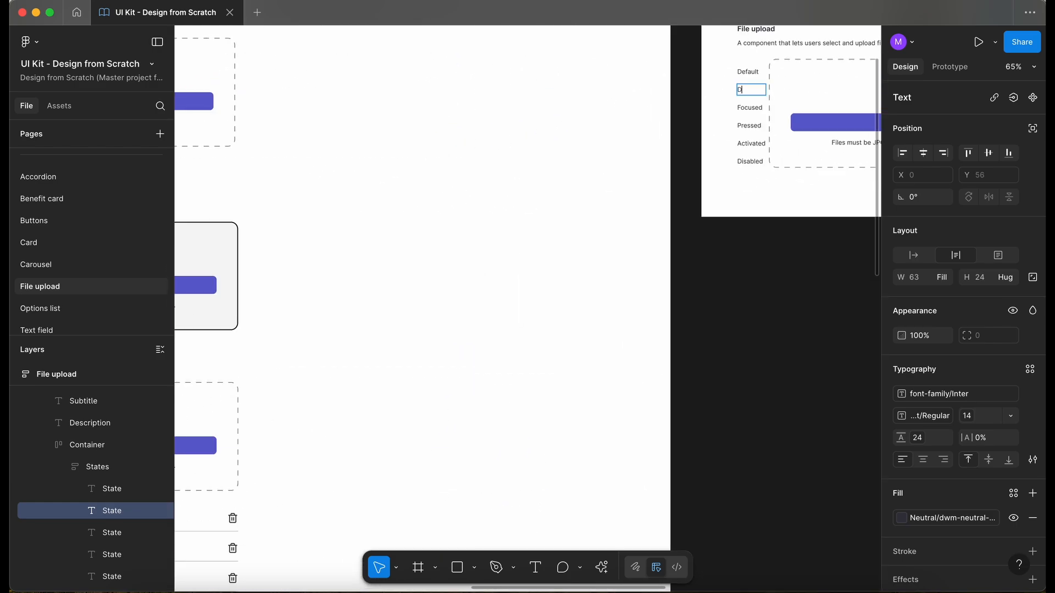
text( over)
Step: Rename the FileUpload layer in the documentation container as Default
scroll(560, 127, right, 5)
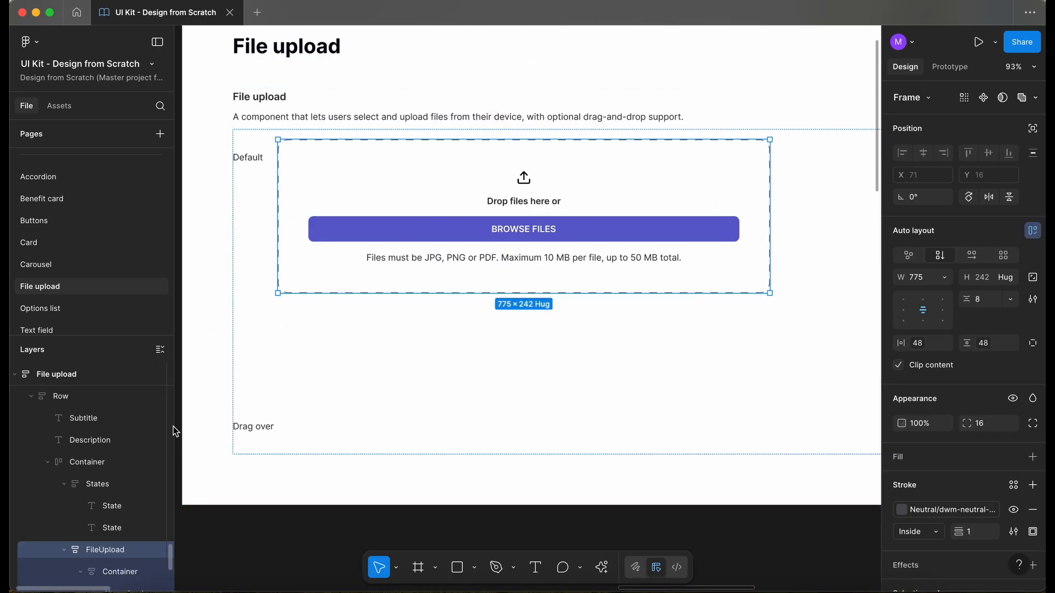
double_click(117, 551)
text(Default)
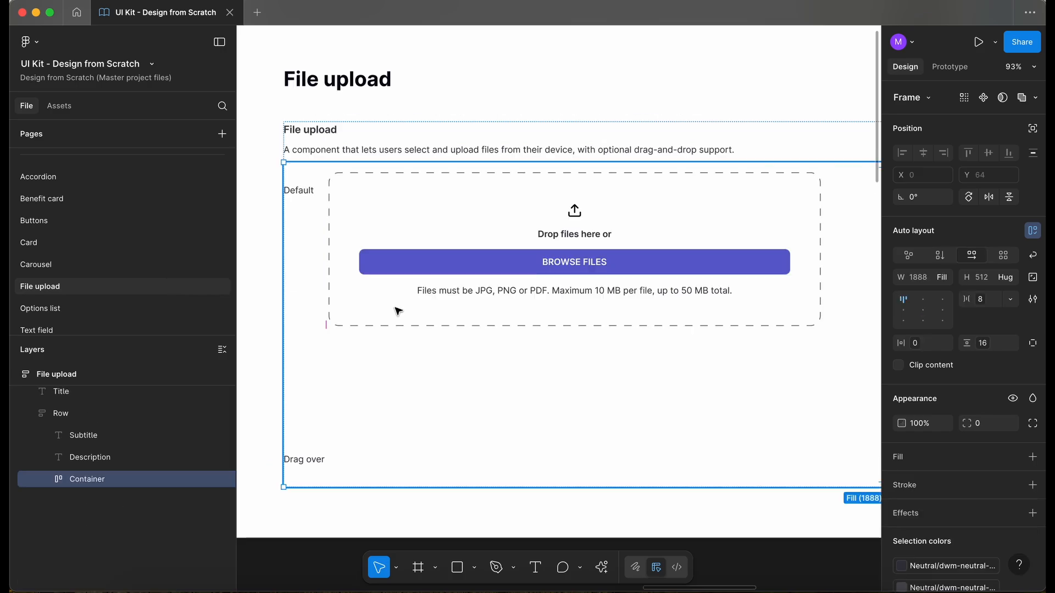
Step: Examine the Default upload box's layers: its container, upload icon, "Drop files here or" text, button and file requirements text
double_click(395, 308)
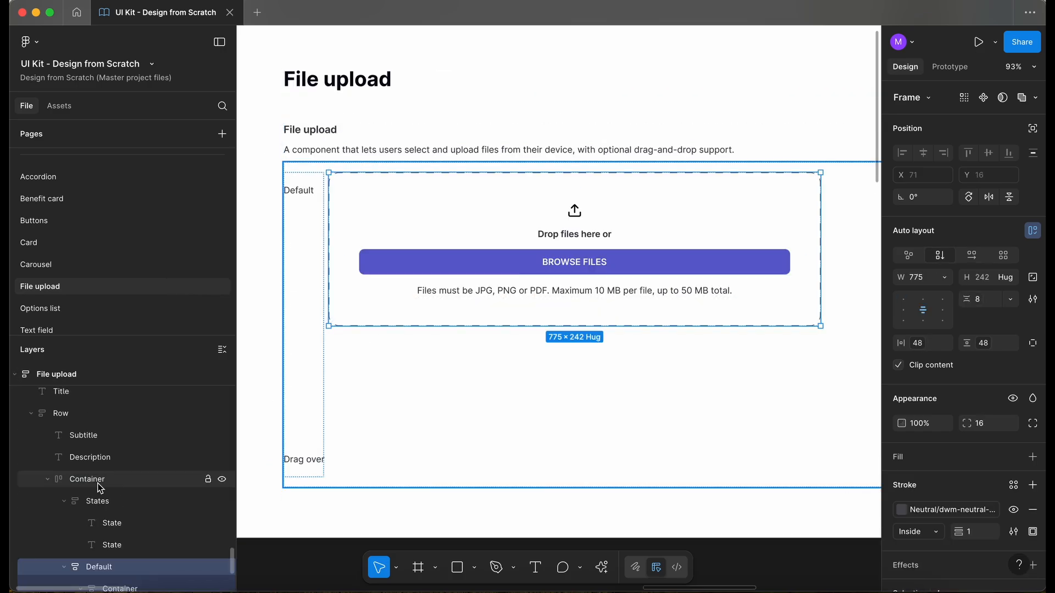
scroll(100, 488, down, 2)
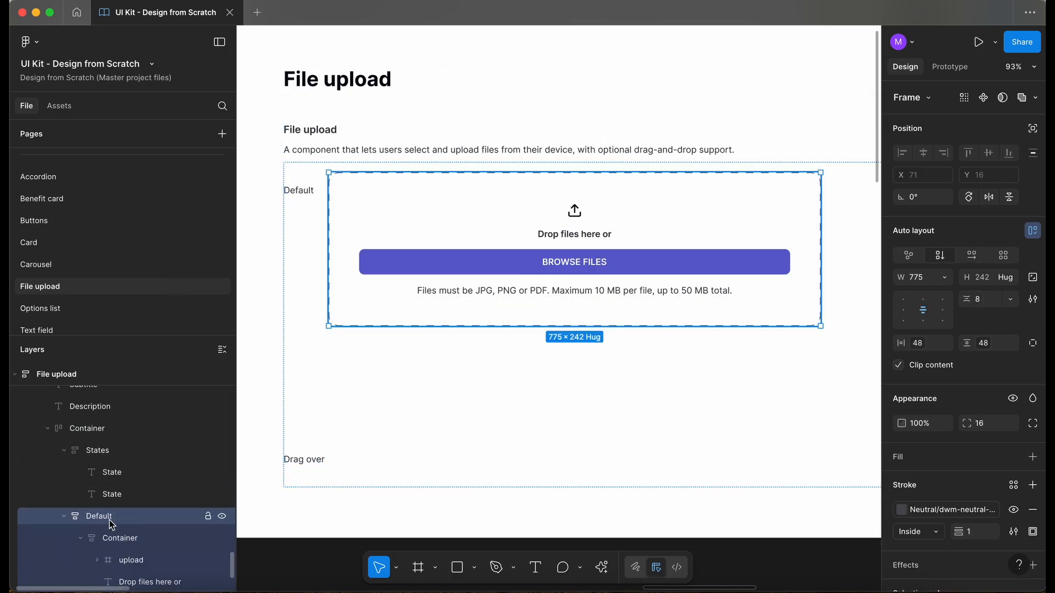
scroll(128, 519, down, 1)
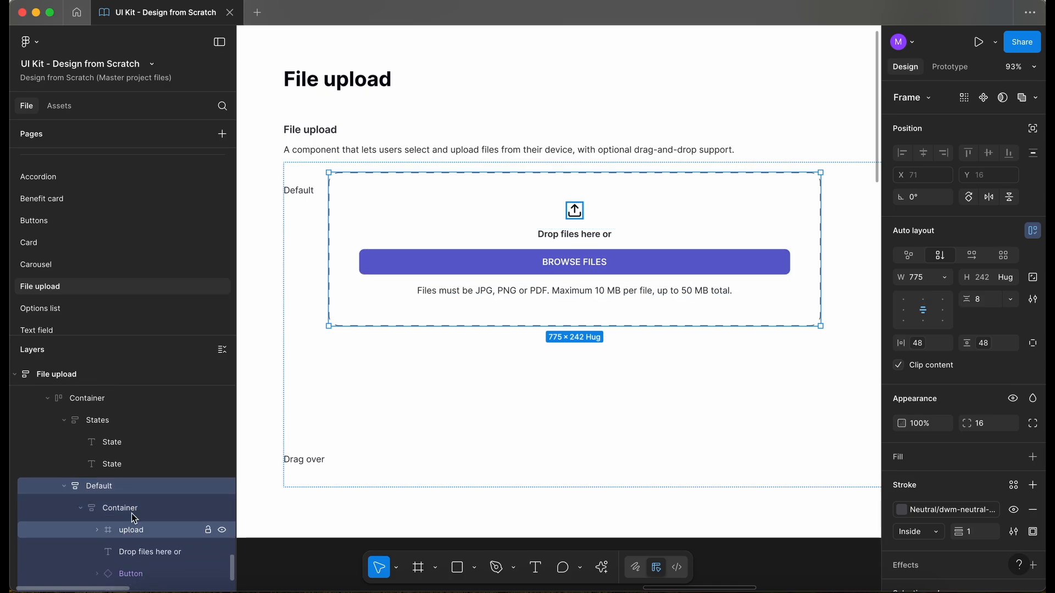
click(131, 511)
scroll(167, 493, down, 1)
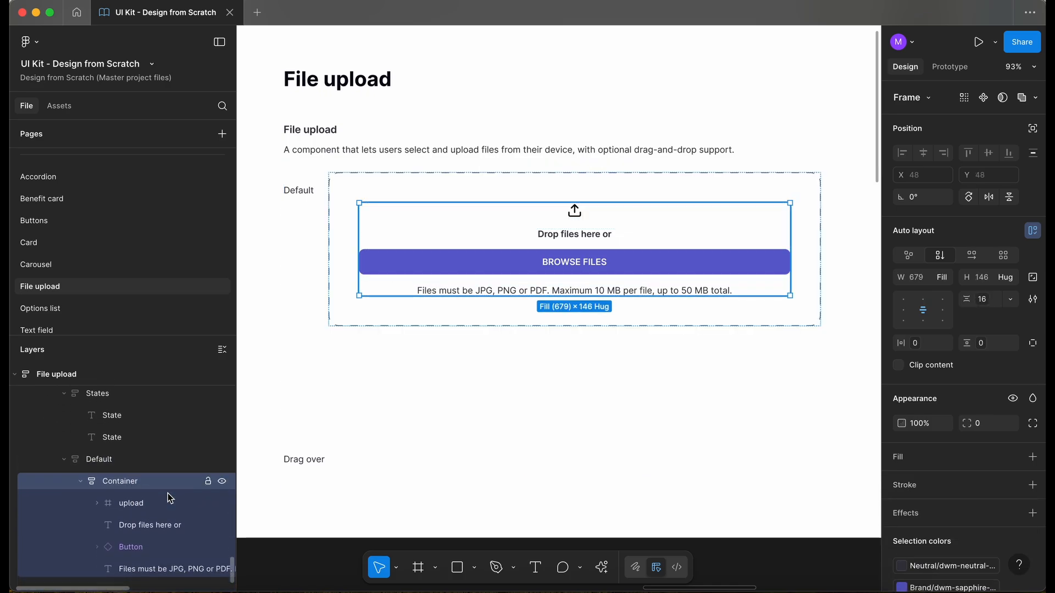
click(147, 507)
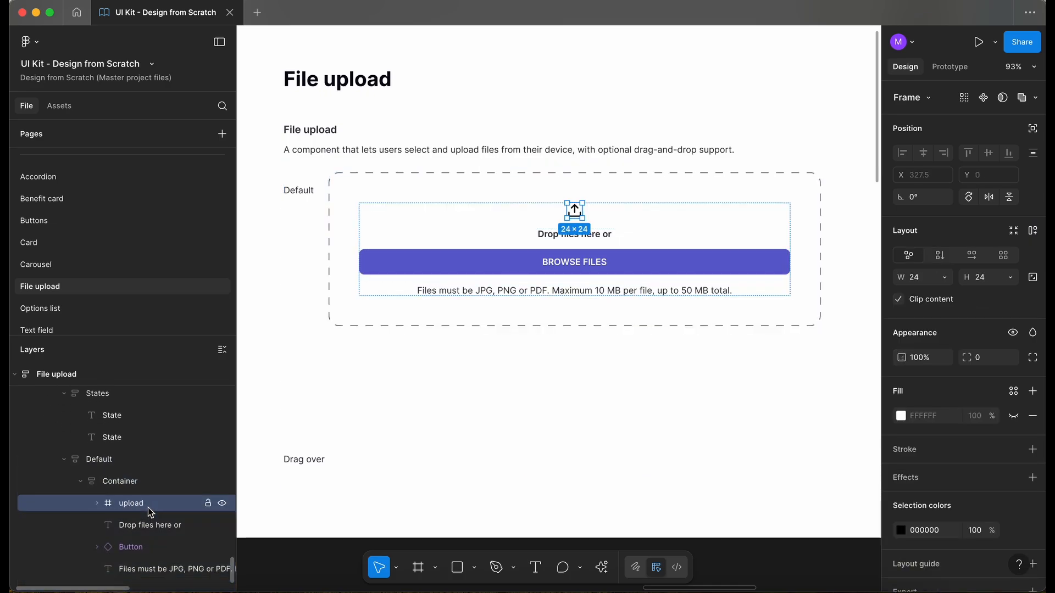
scroll(154, 510, down, 1)
click(161, 506)
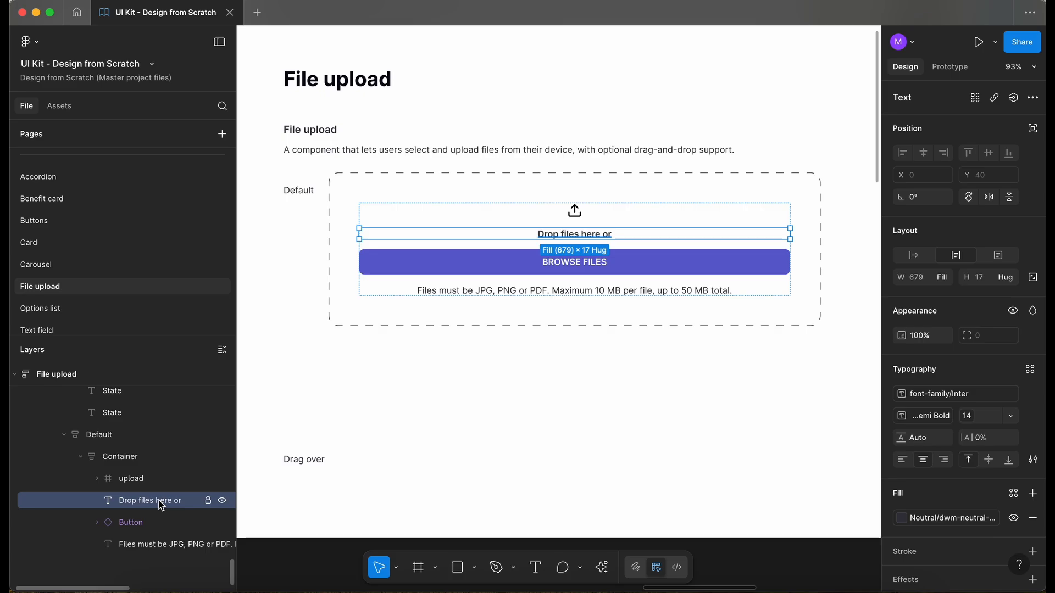
click(157, 523)
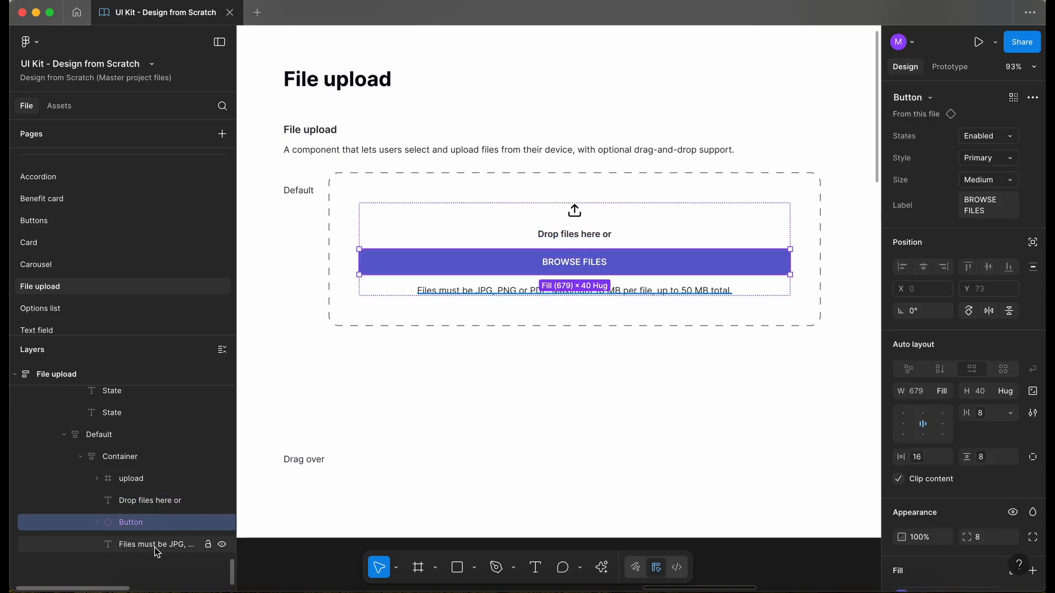
click(153, 546)
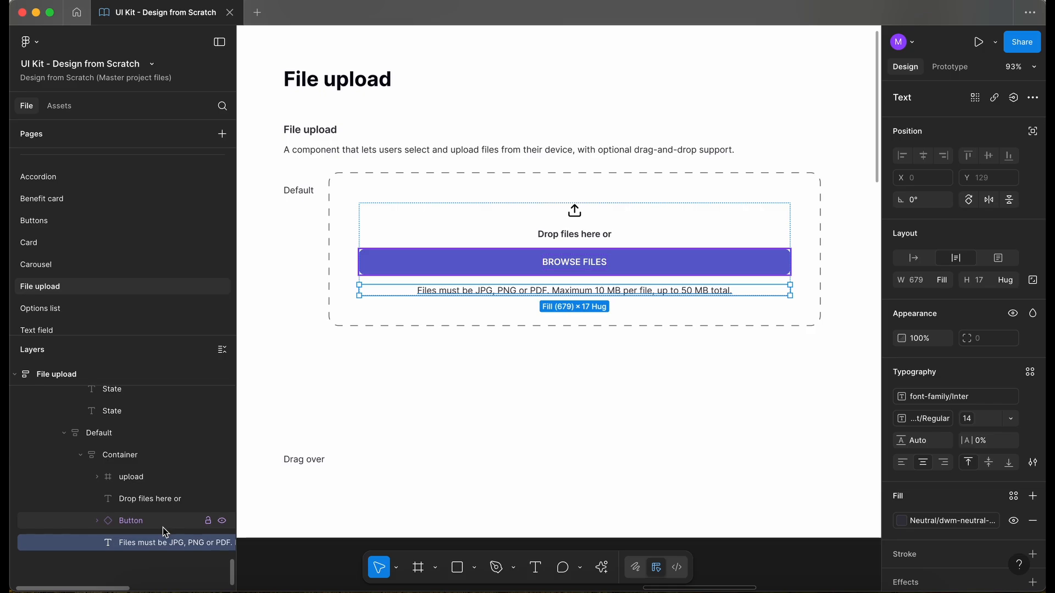
scroll(472, 361, down, 2)
scroll(472, 361, right, 1)
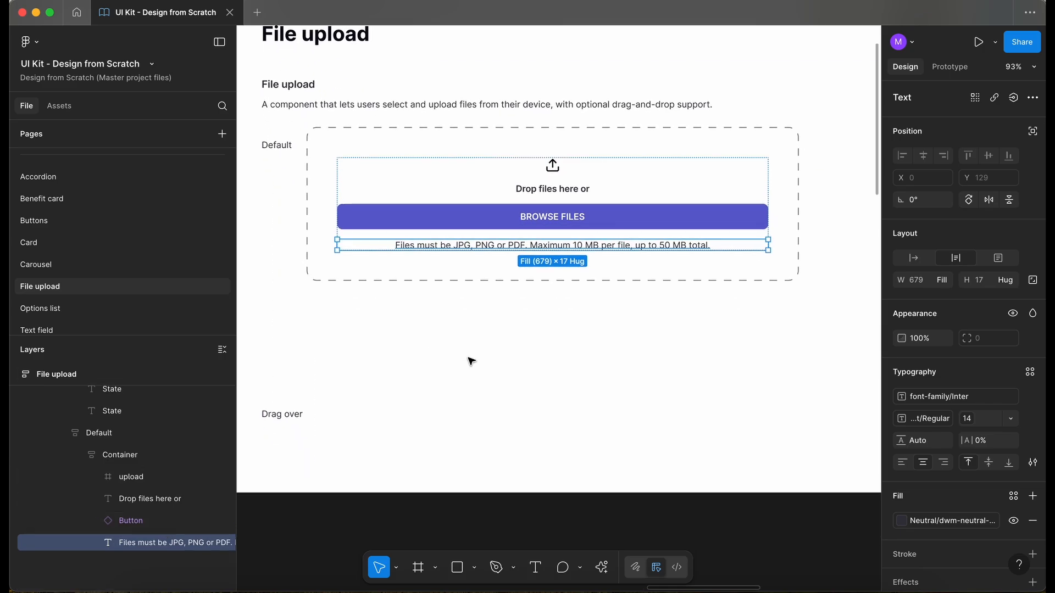
Step: Copy the upload icon into the icon row on the Style guide file's Icons page, unlocking the Icons frame
click(575, 176)
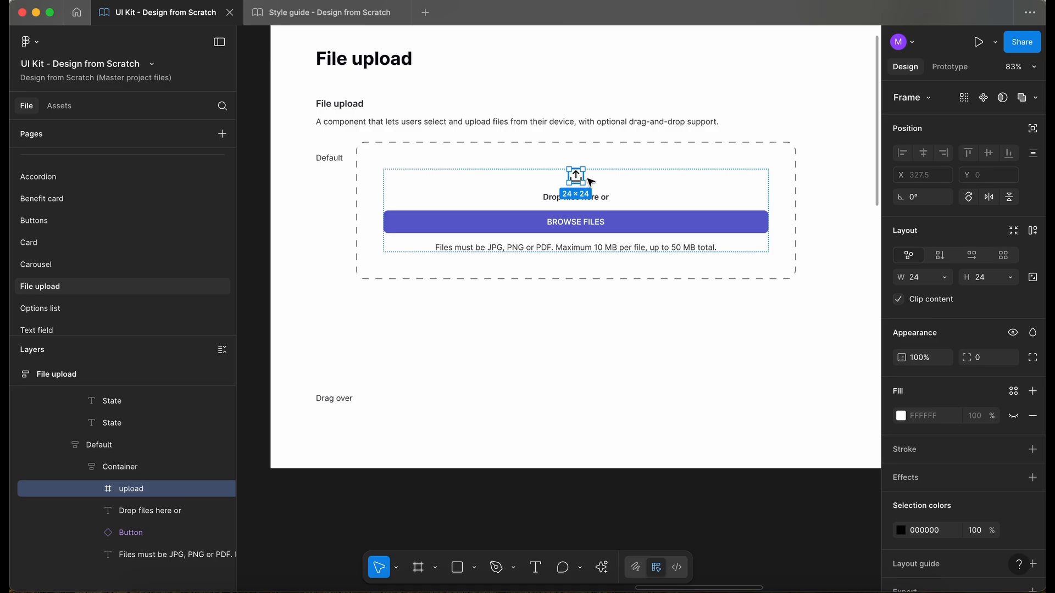
click(301, 14)
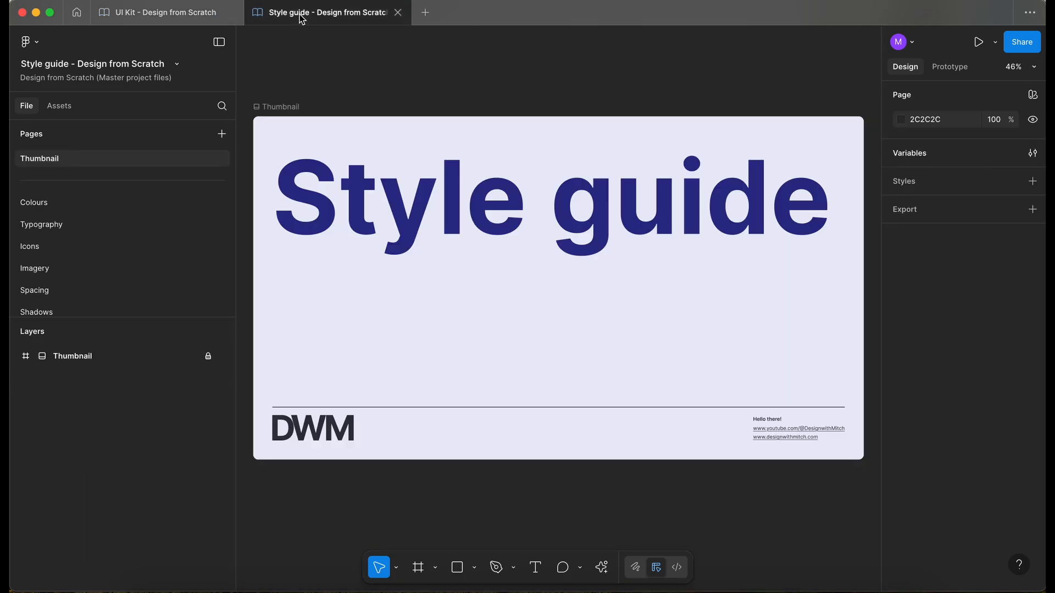
click(59, 246)
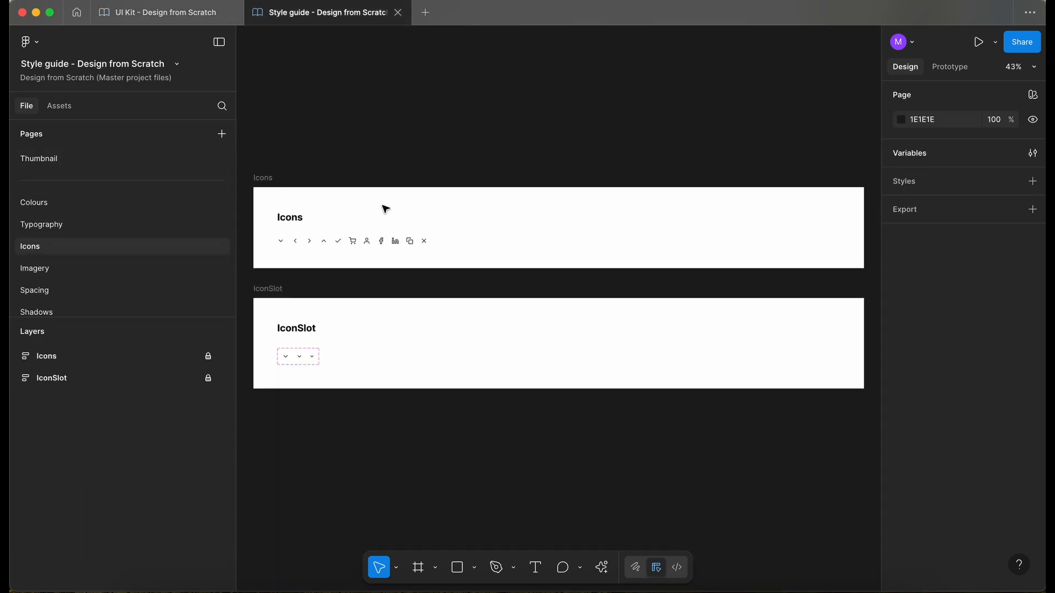
scroll(248, 231, up, 3)
click(208, 356)
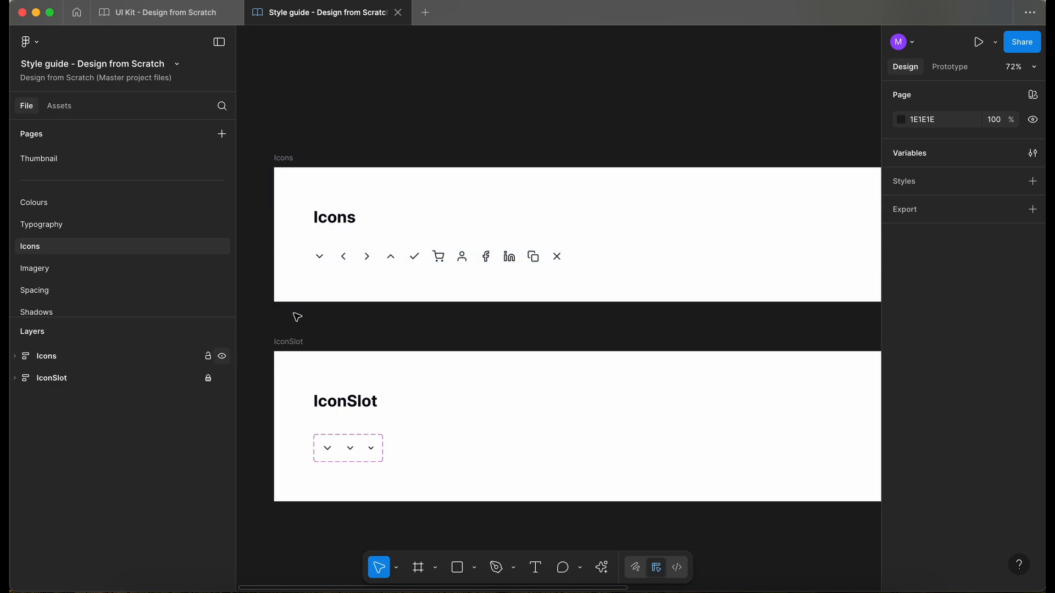
click(573, 261)
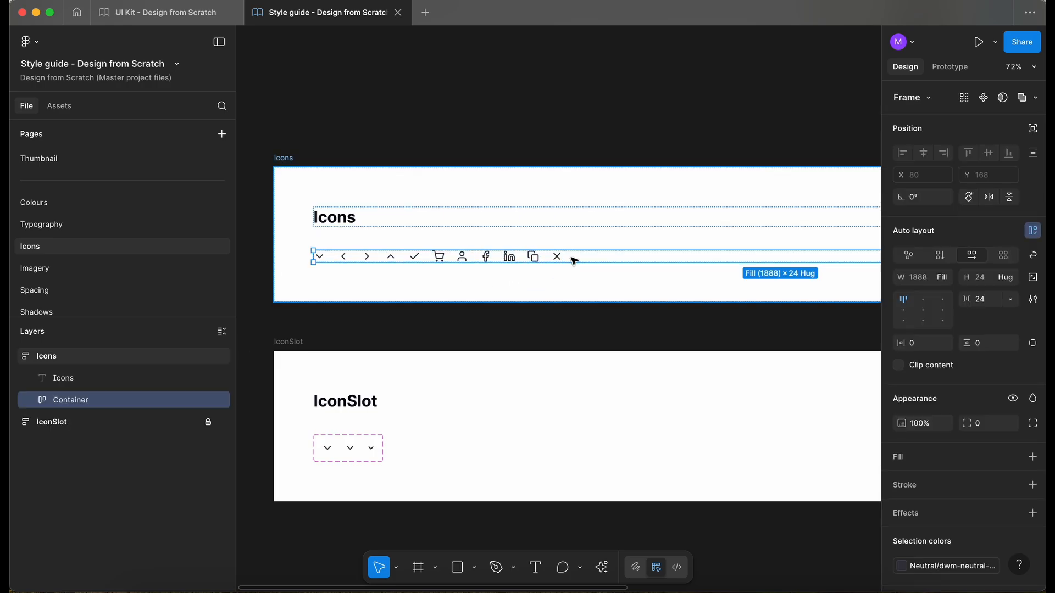
key(ctrl+v)
Step: Recolour the pasted upload icon with the cross icon's library colour, dwm-neutral-600
scroll(573, 260, up, 10)
click(508, 255)
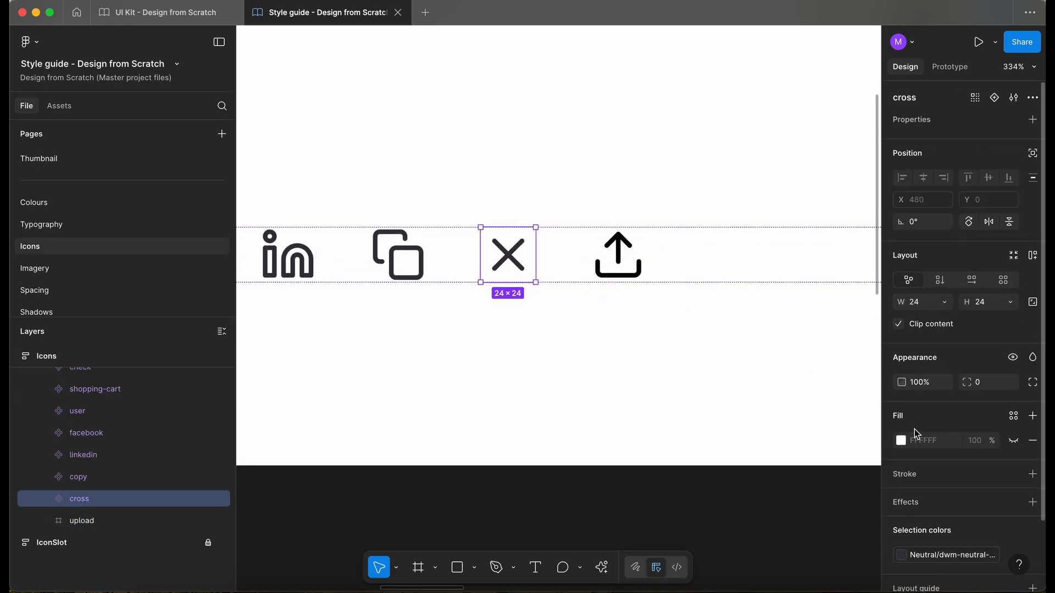
scroll(928, 484, down, 2)
click(932, 513)
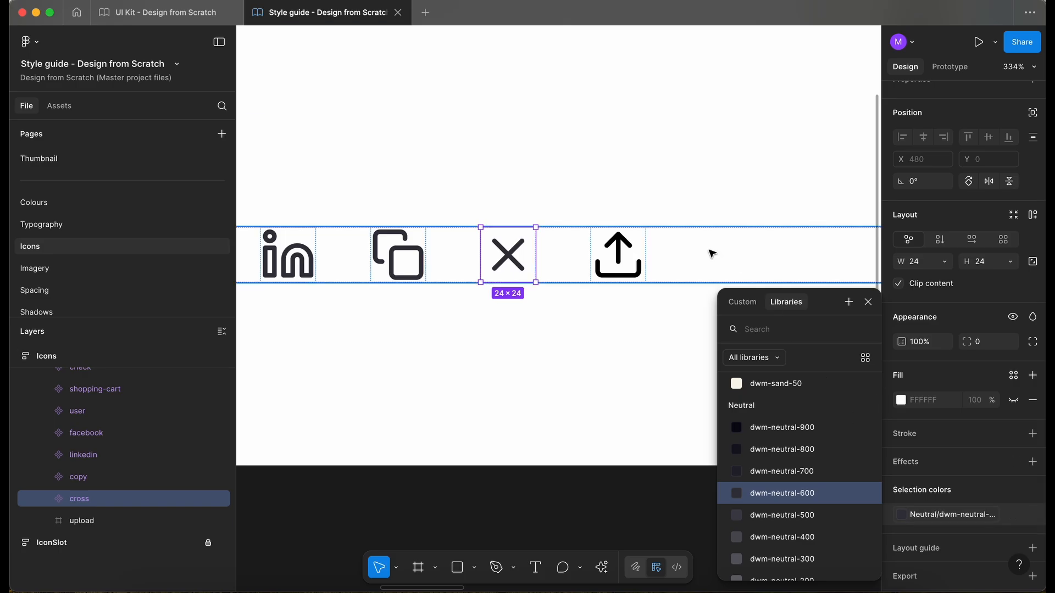
click(608, 255)
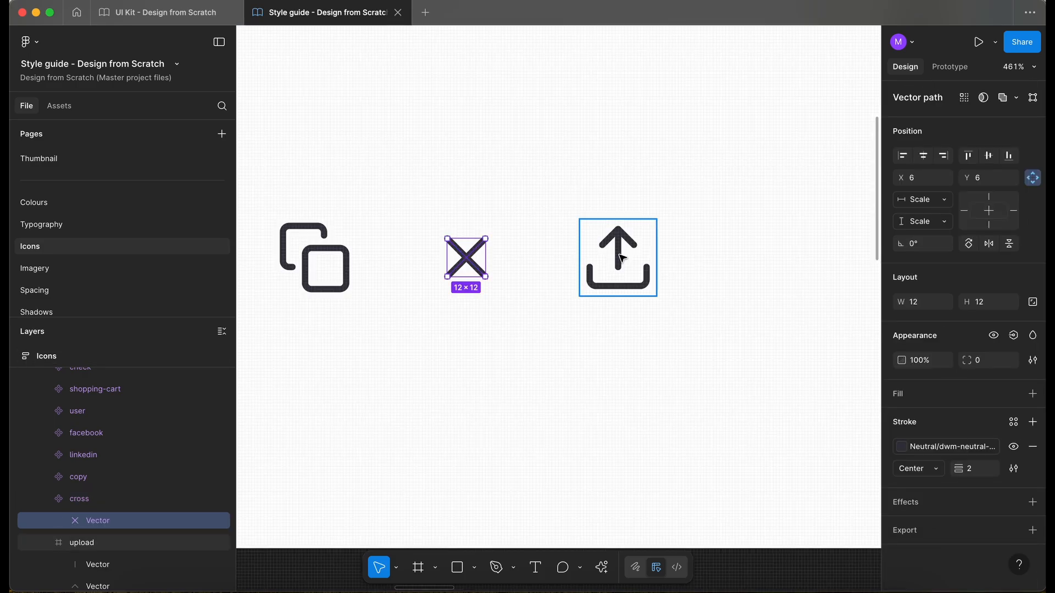
Step: Flatten the upload icon's three vectors into a single vector and collapse the upload and cross layers
double_click(619, 254)
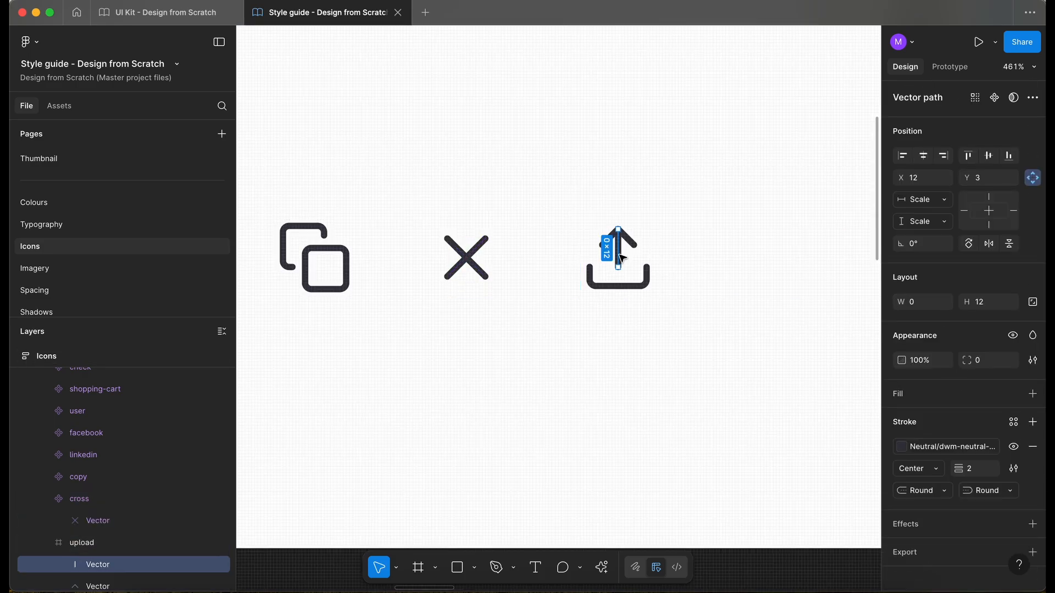
scroll(96, 547, down, 3)
shift+click(99, 548)
right_click(104, 543)
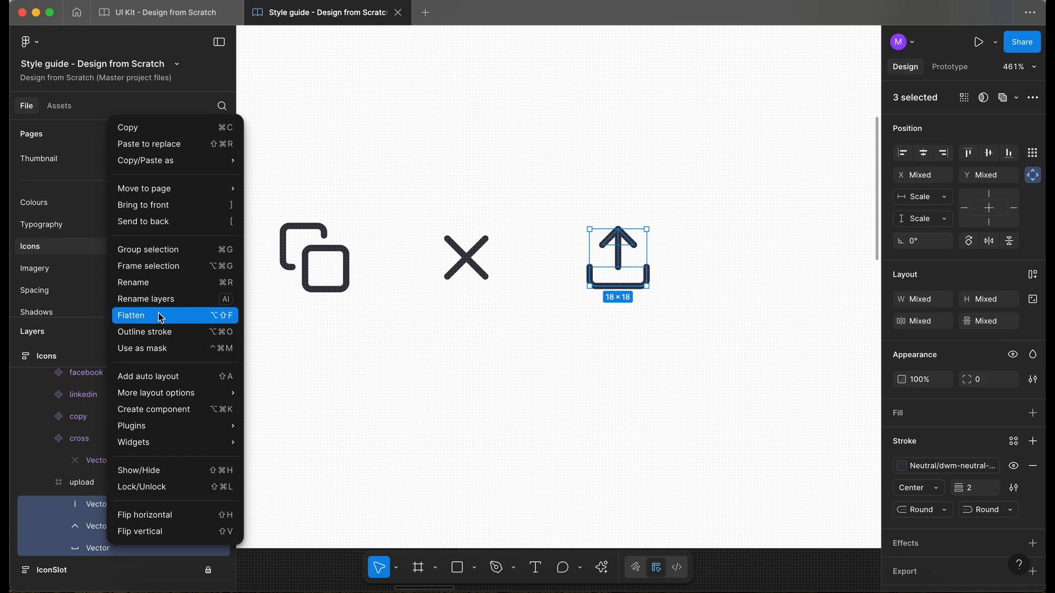
click(161, 316)
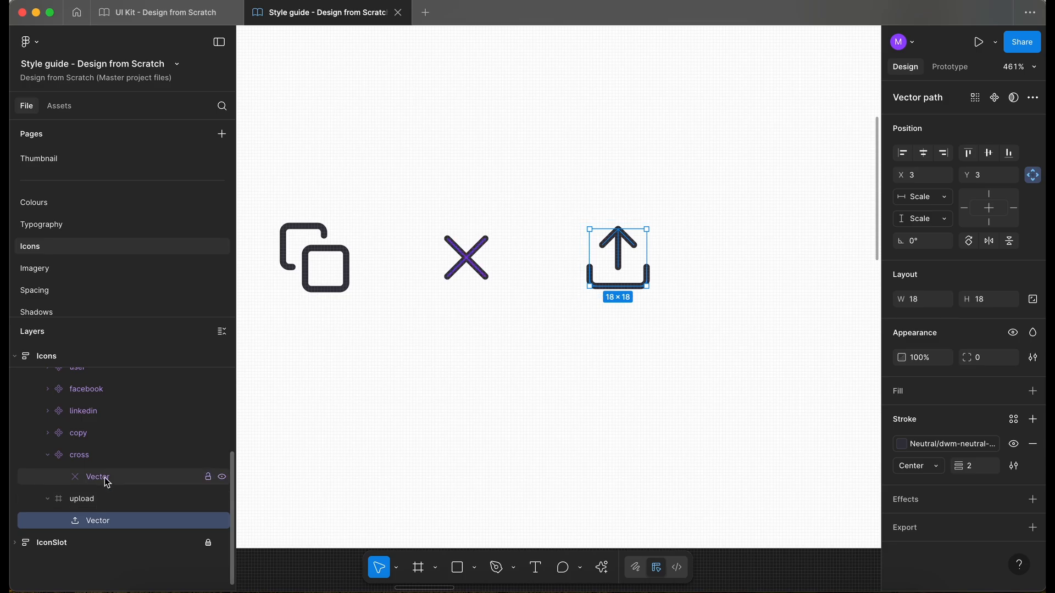
click(47, 498)
click(47, 455)
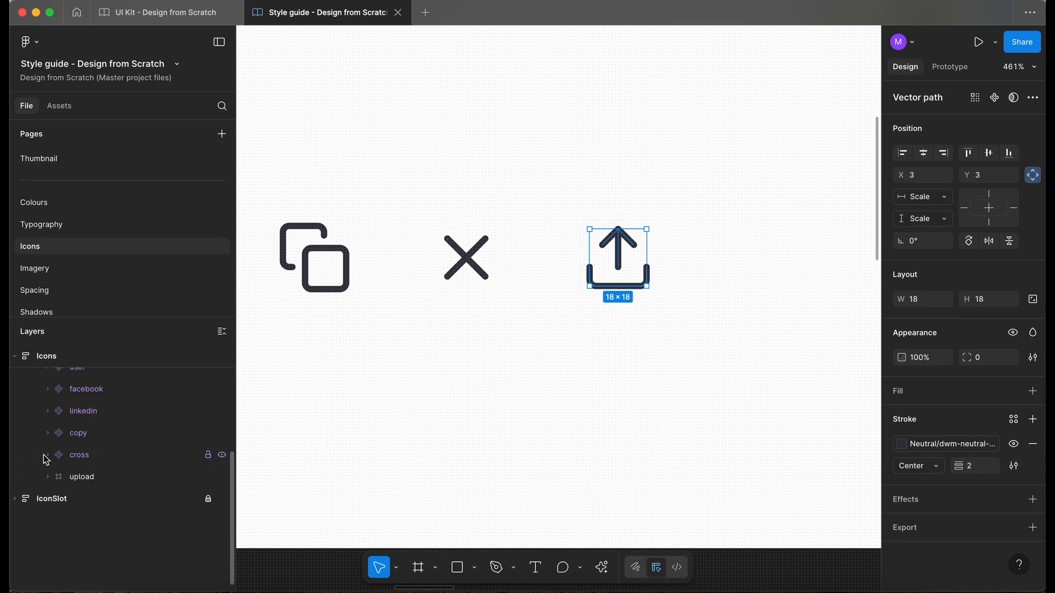
Step: Copy the loader icon from the third uploaded file row in the UI Kit file into the Style guide file's icon row
click(104, 476)
scroll(571, 408, down, 3)
scroll(570, 408, down, 2)
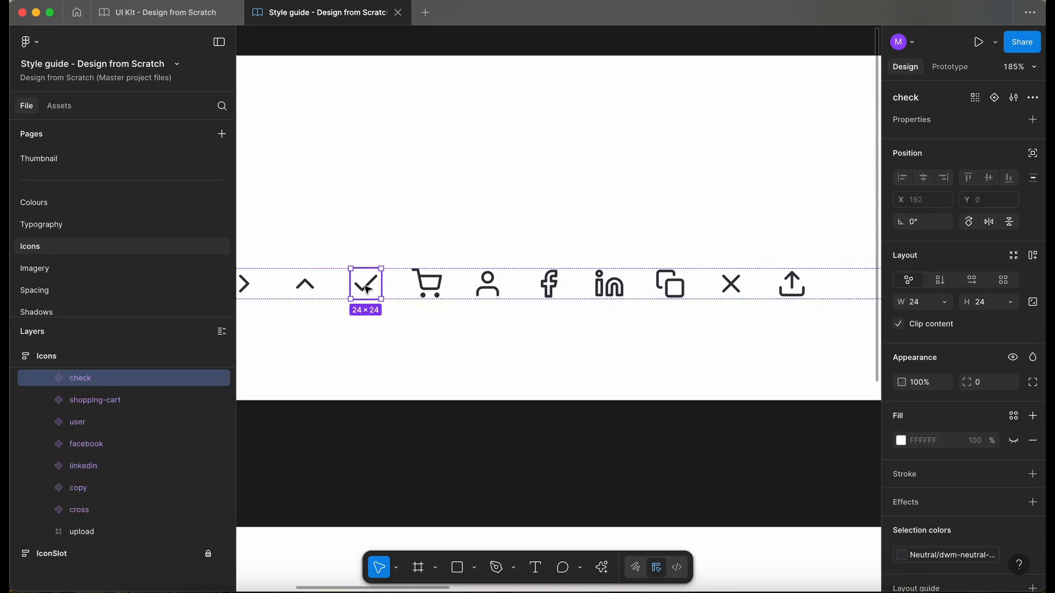
scroll(388, 302, right, 5)
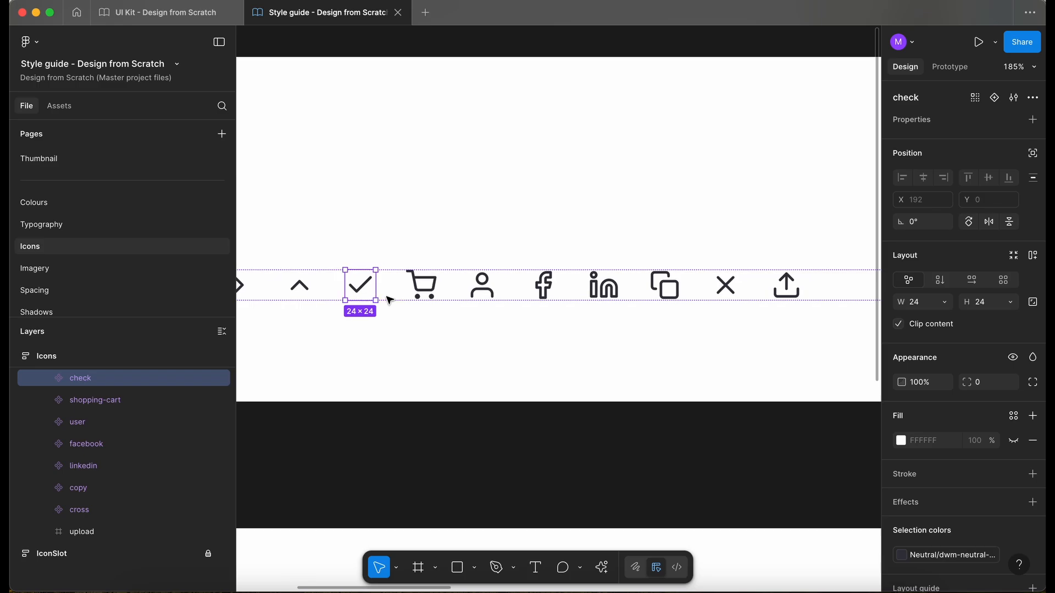
scroll(679, 309, right, 2)
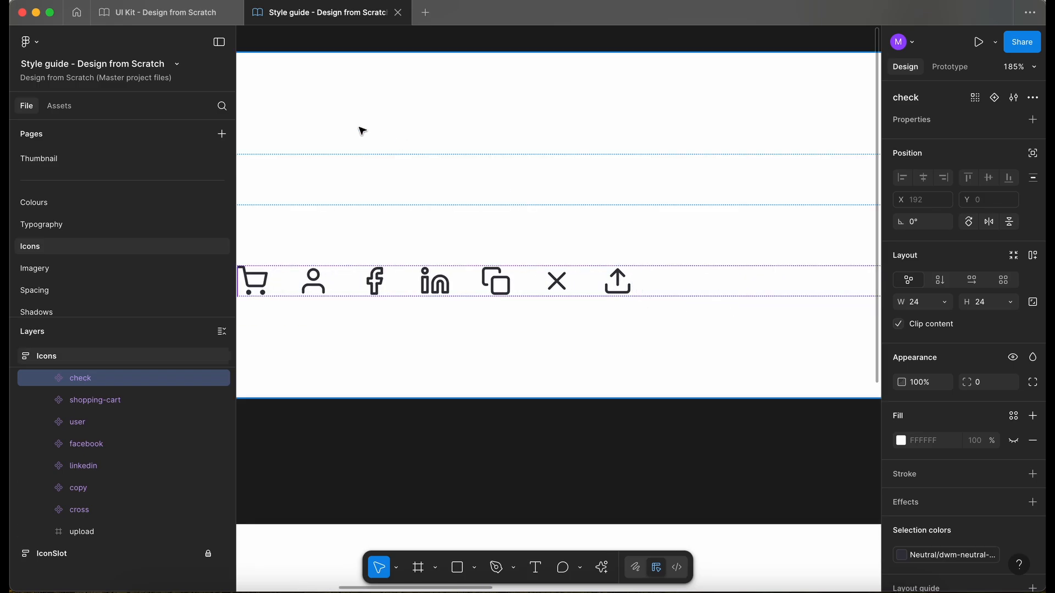
click(183, 19)
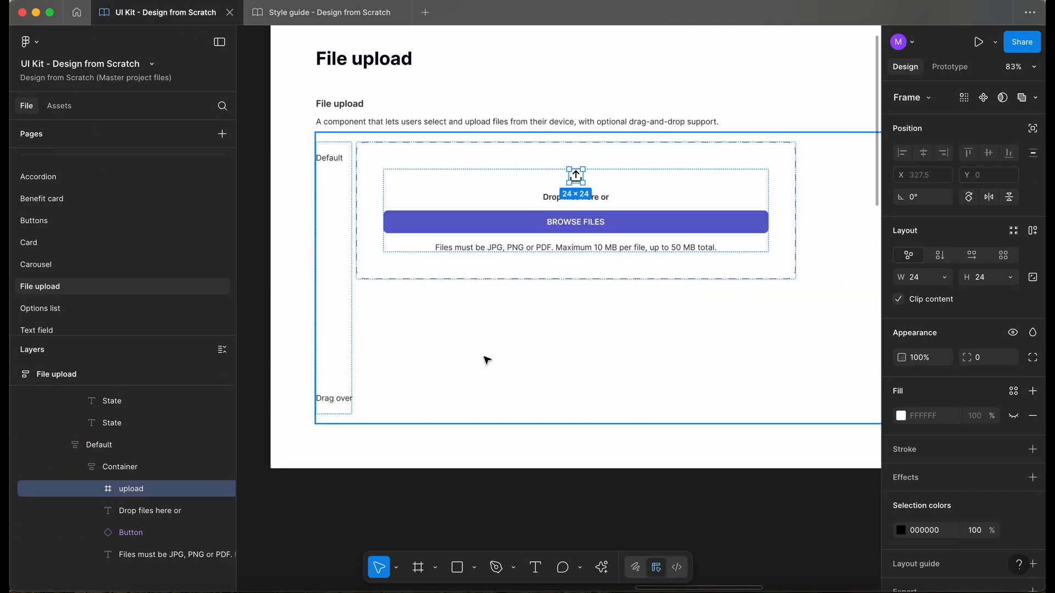
scroll(485, 358, left, 4)
scroll(480, 389, down, 10)
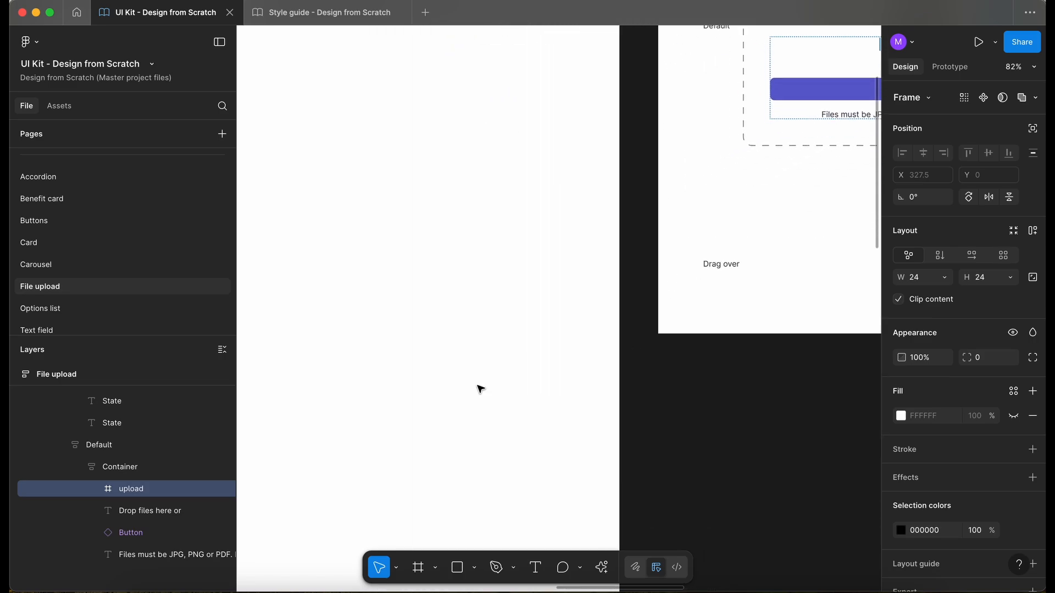
scroll(481, 388, right, 4)
scroll(480, 389, up, 2)
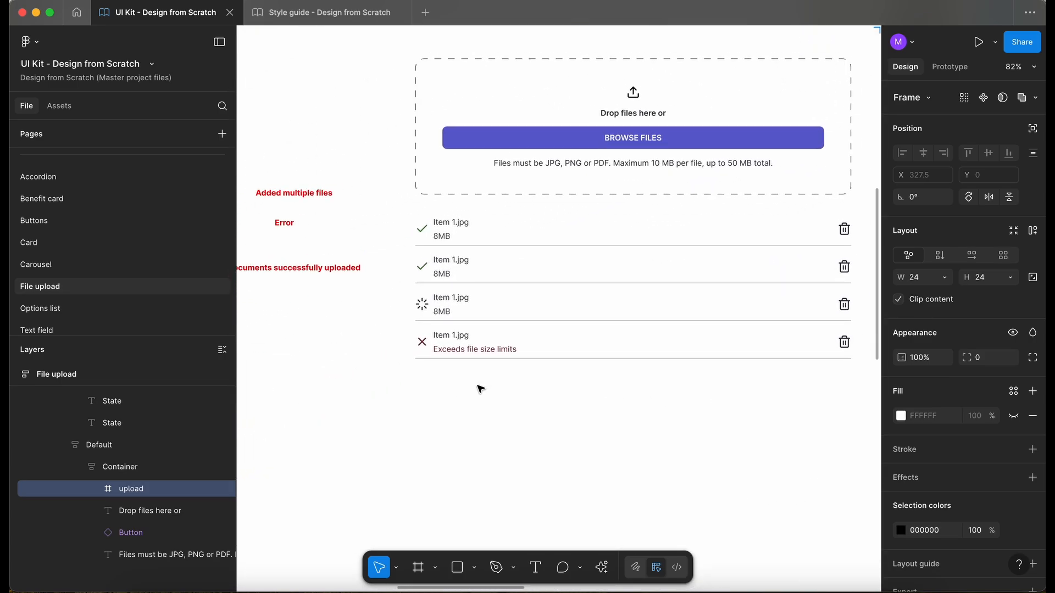
click(336, 340)
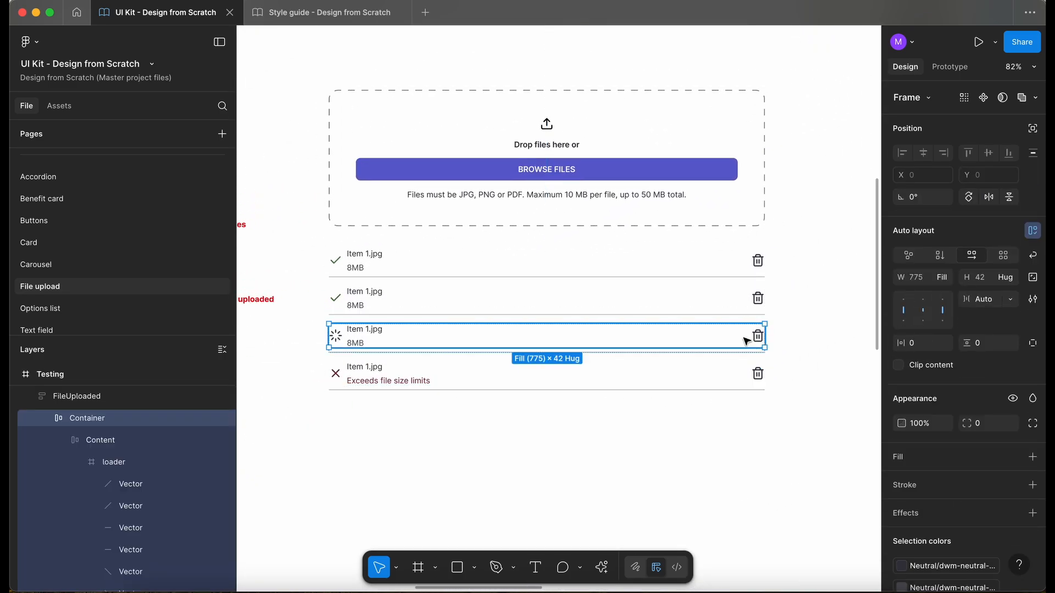
click(338, 343)
click(339, 343)
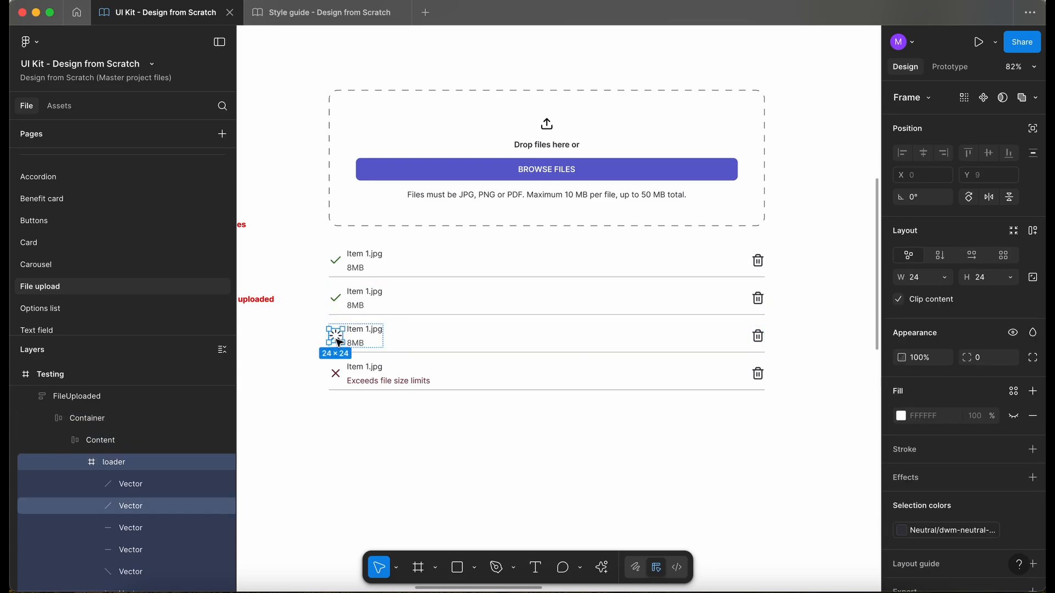
click(328, 12)
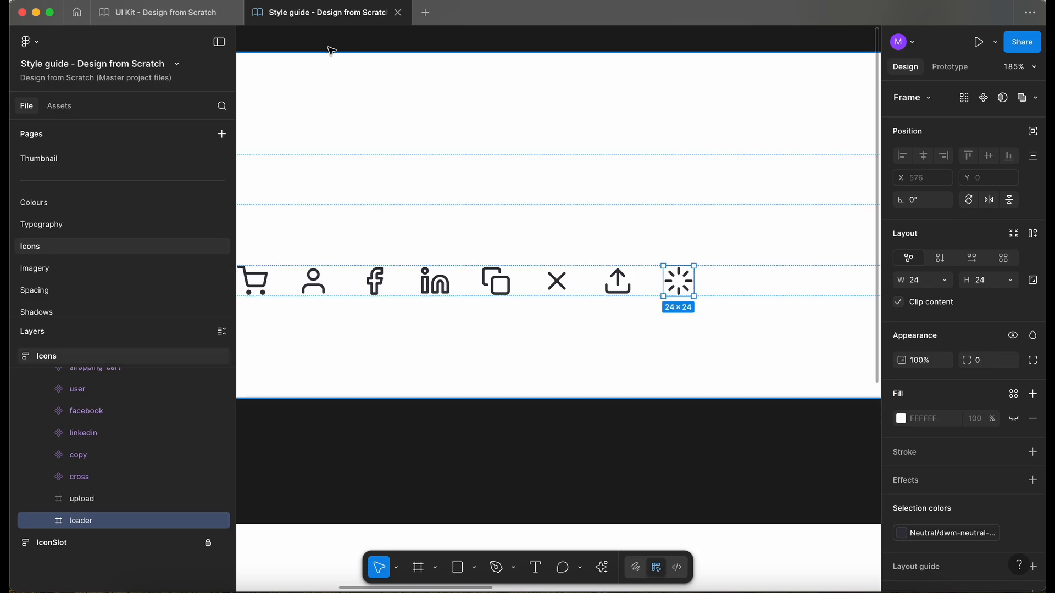
Step: Copy the trash-2 icon from the second uploaded file row in the UI Kit file into the Style guide file's icon row
click(184, 13)
click(327, 13)
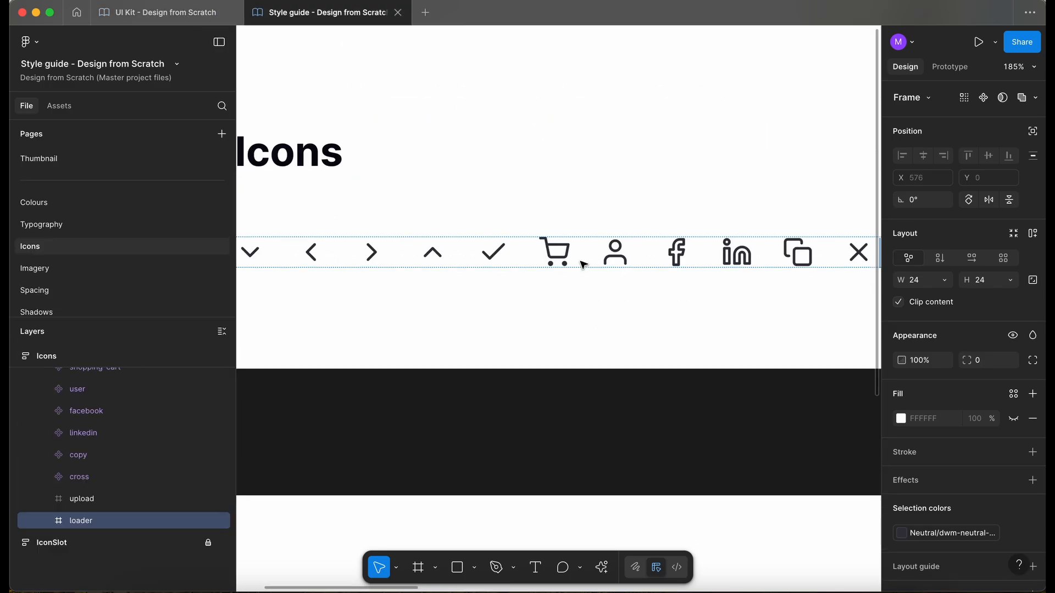
scroll(581, 261, left, 3)
scroll(581, 262, right, 5)
scroll(584, 264, right, 5)
scroll(584, 265, down, 1)
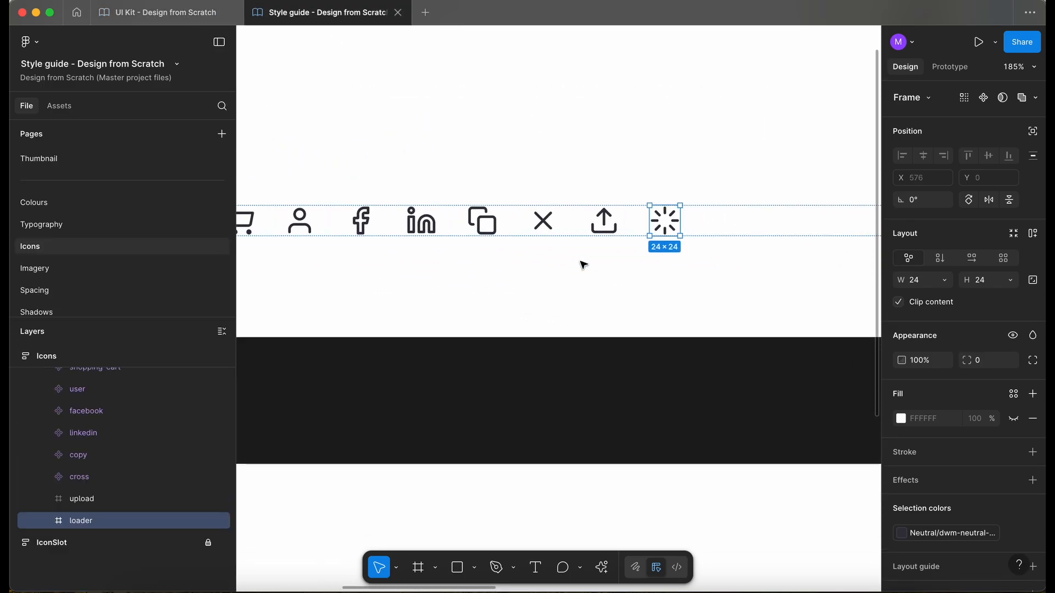
click(156, 15)
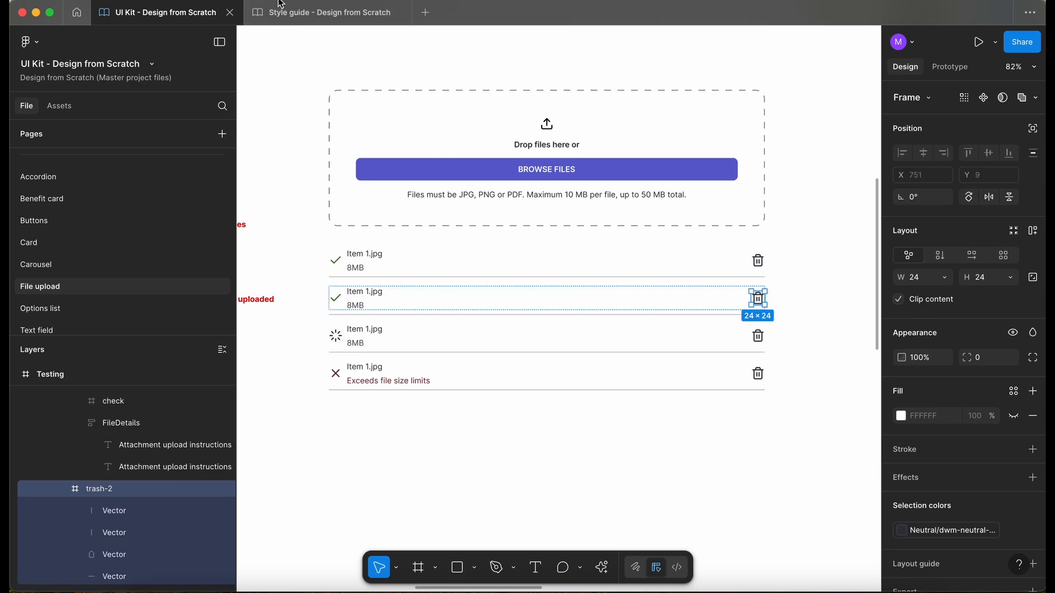
click(342, 16)
key(ctrl+v)
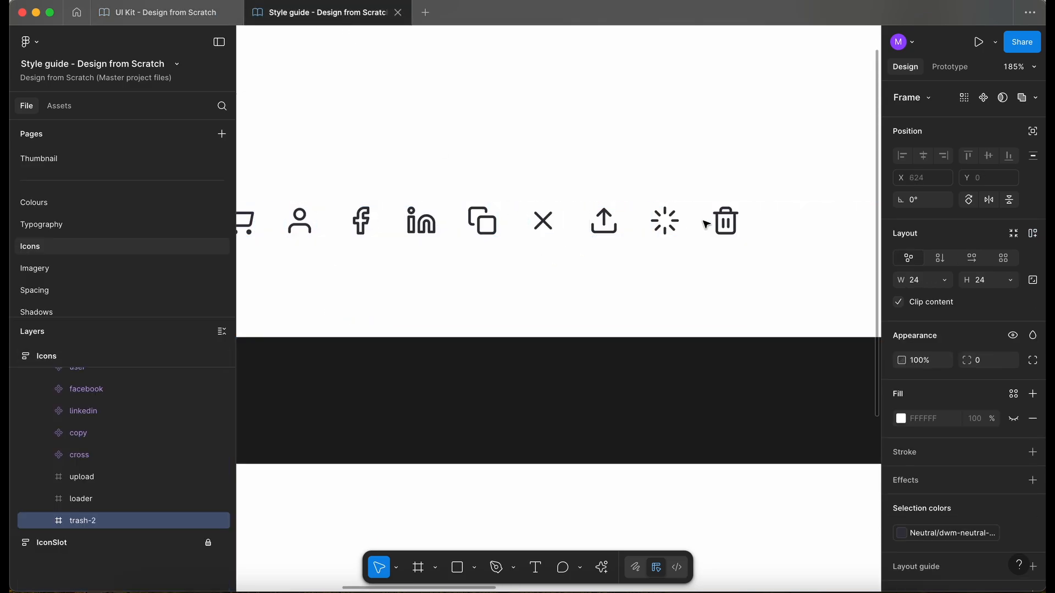
Step: Check the library colour applied to the pasted loader and trash-2 icons
scroll(707, 222, up, 5)
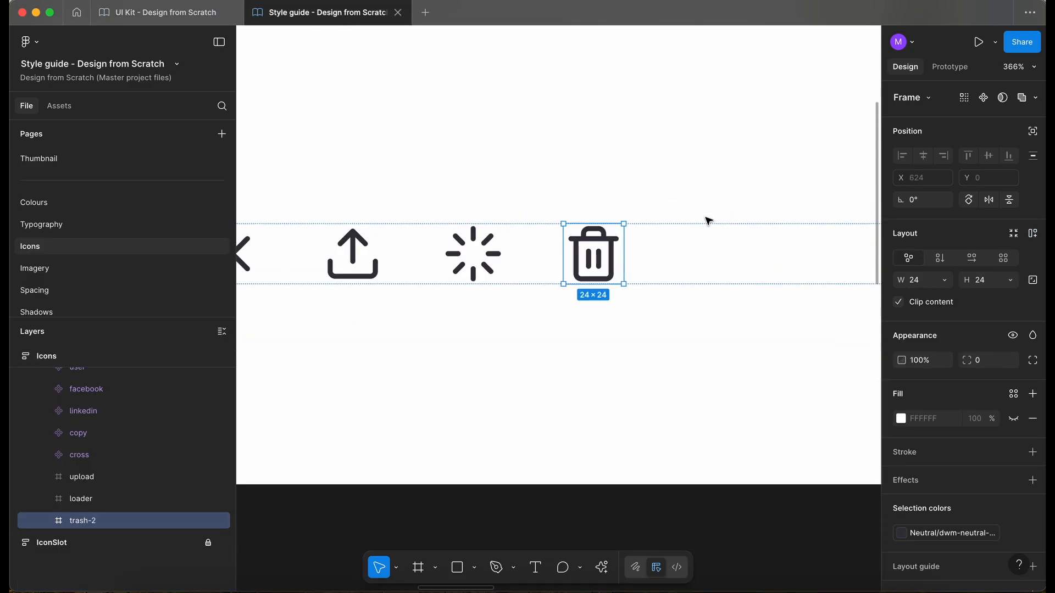
click(512, 265)
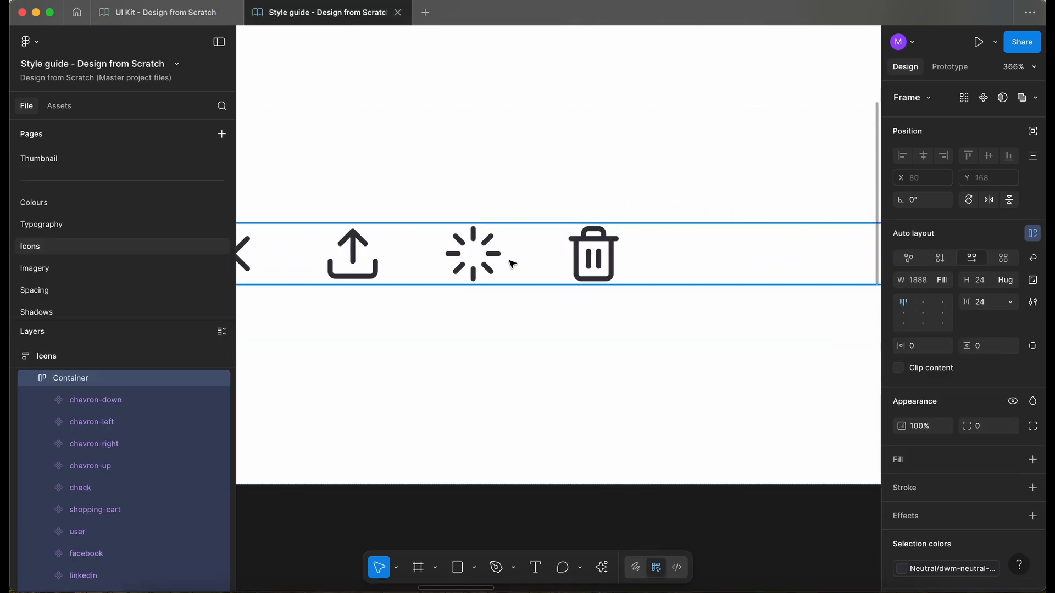
click(467, 258)
click(901, 533)
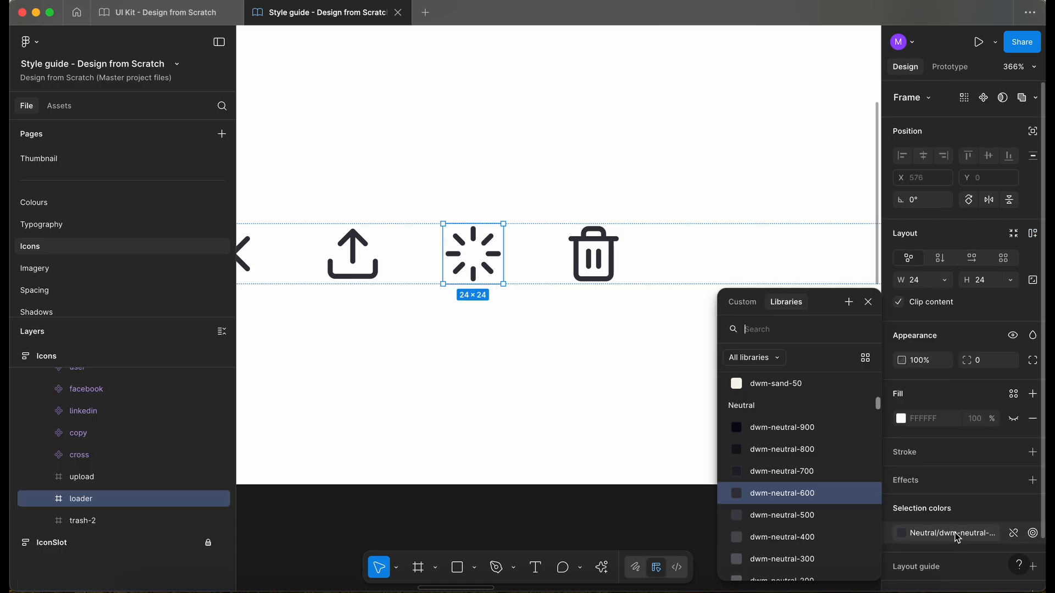
click(622, 271)
click(940, 534)
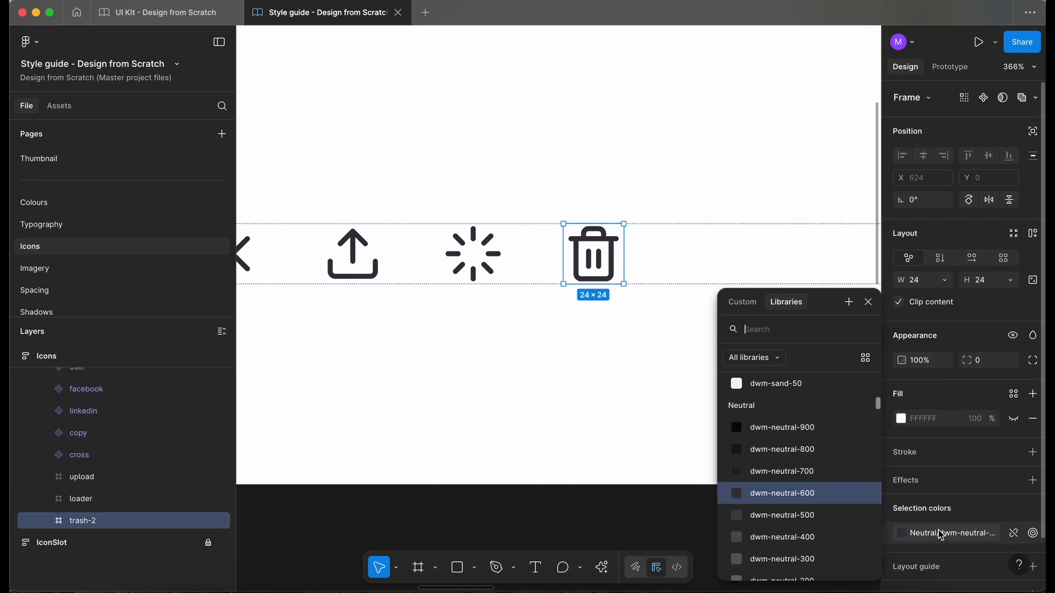
Step: Flatten the loader icon's eight vectors into a single vector
click(491, 264)
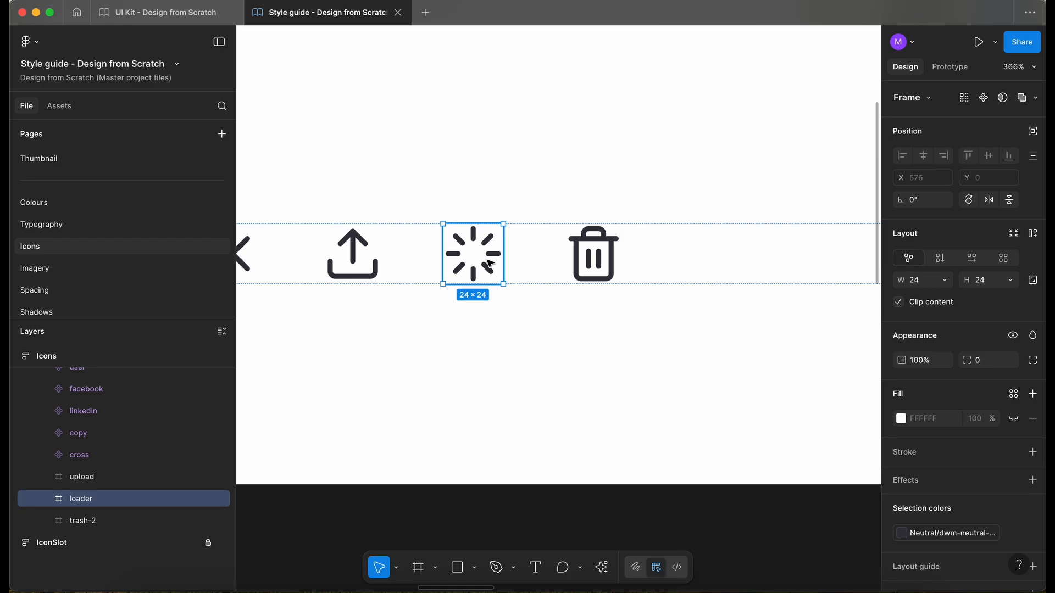
click(47, 498)
scroll(149, 483, down, 1)
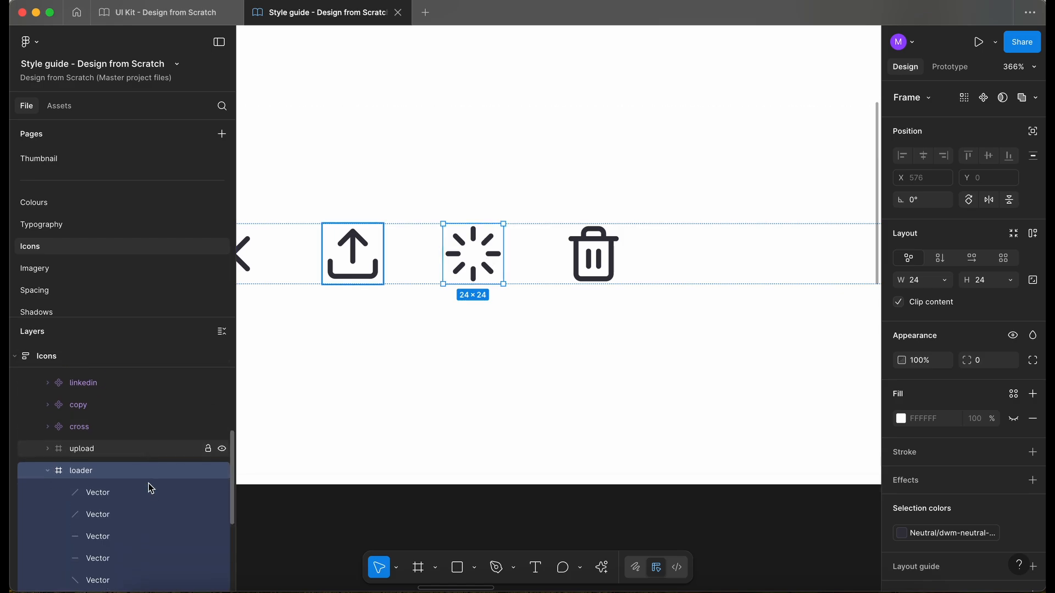
click(118, 491)
scroll(117, 484, down, 4)
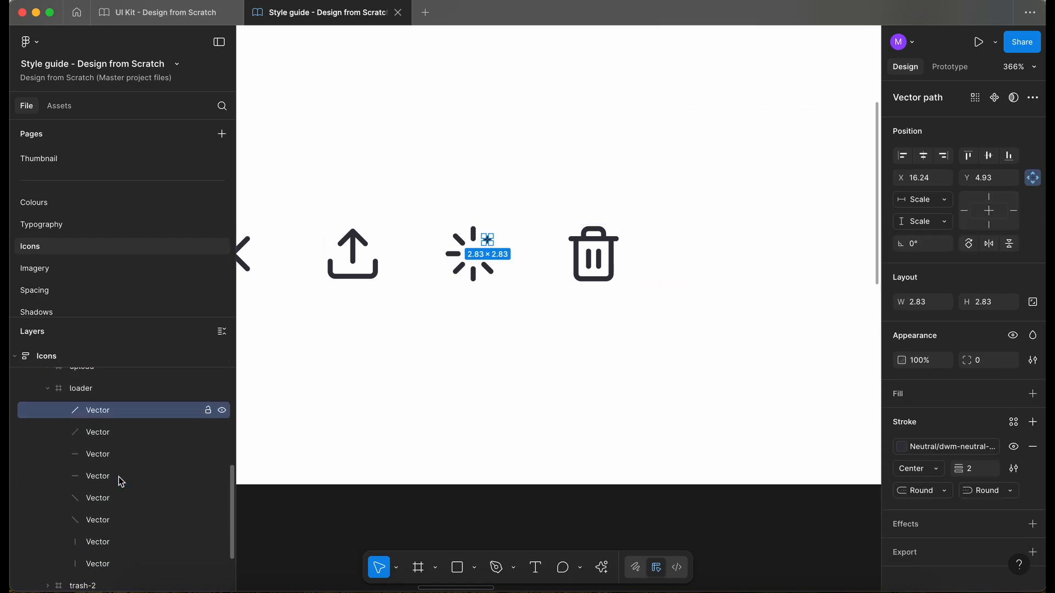
shift+click(113, 566)
right_click(115, 565)
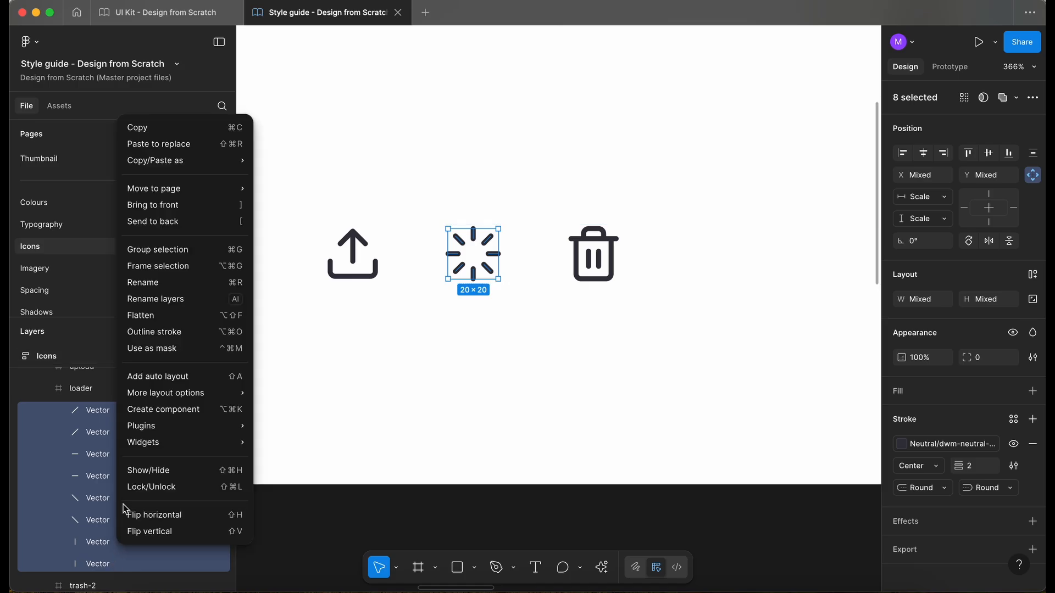
click(159, 317)
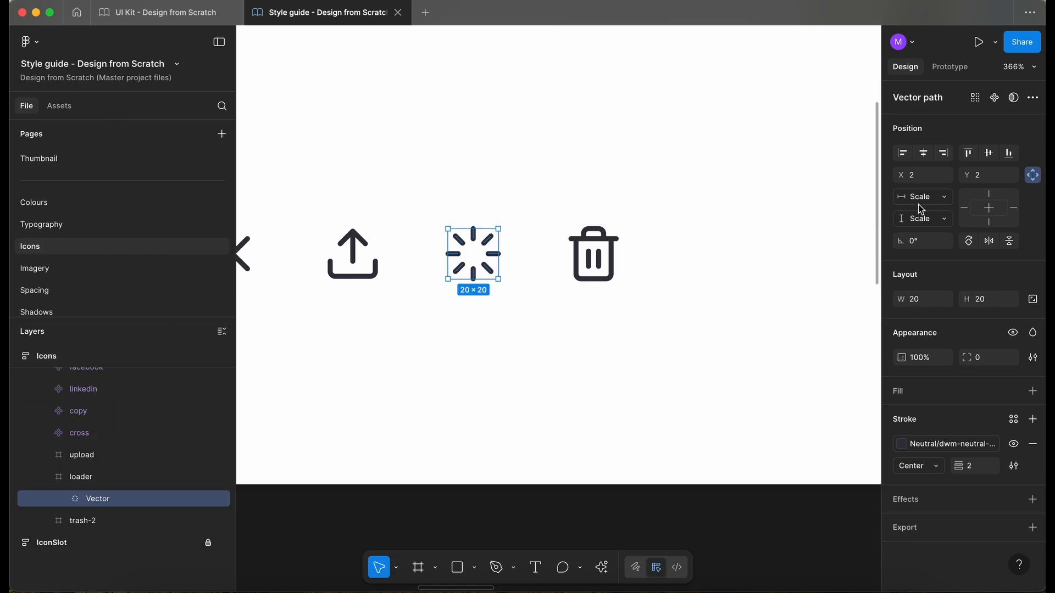
Step: Flatten the trash-2 icon's four vectors into one and rename the two new icons as trash and loading
click(597, 258)
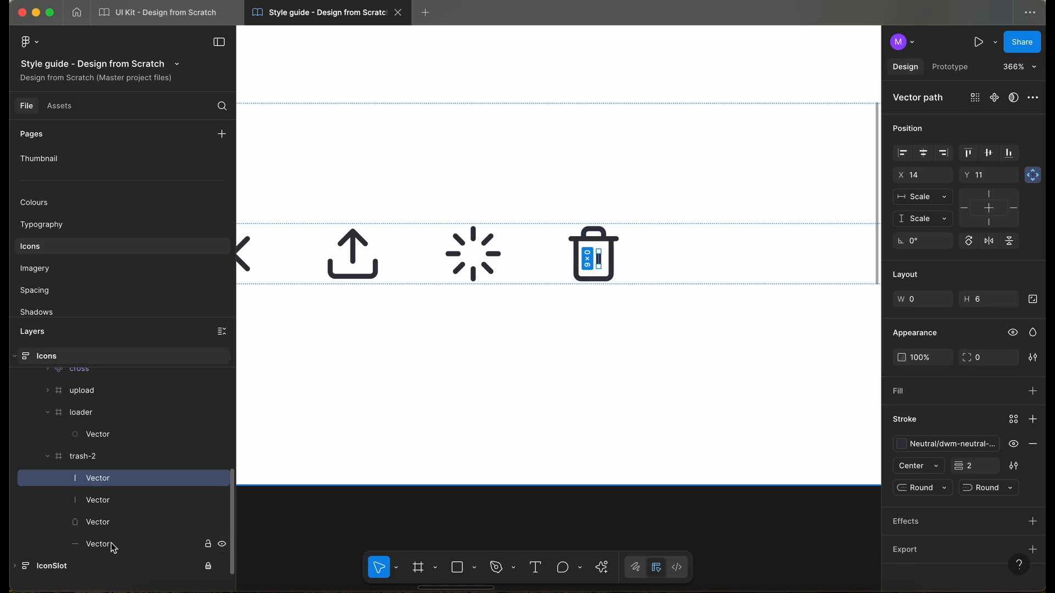
double_click(109, 459)
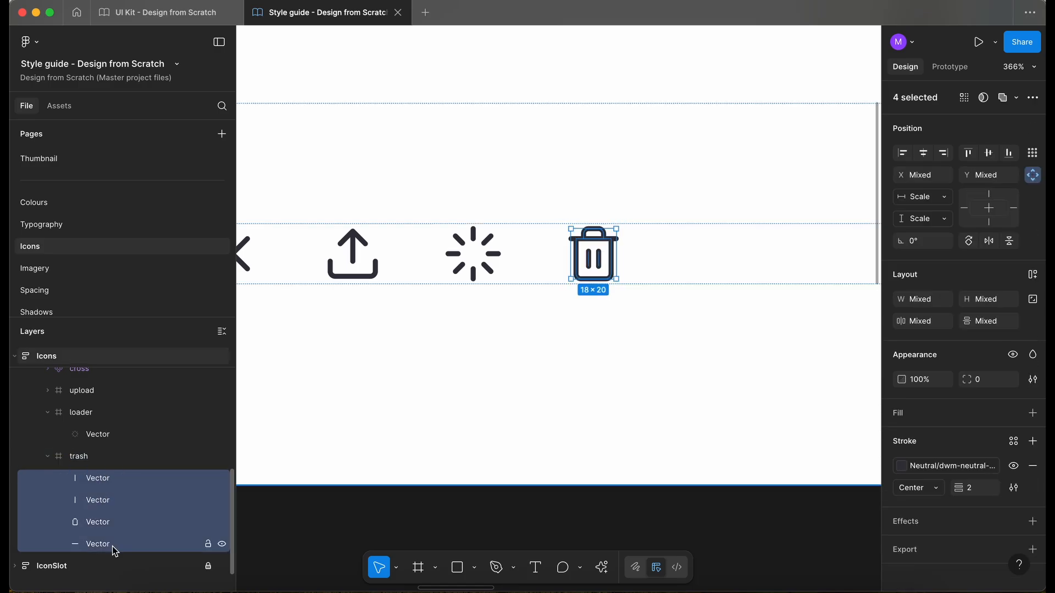
right_click(112, 547)
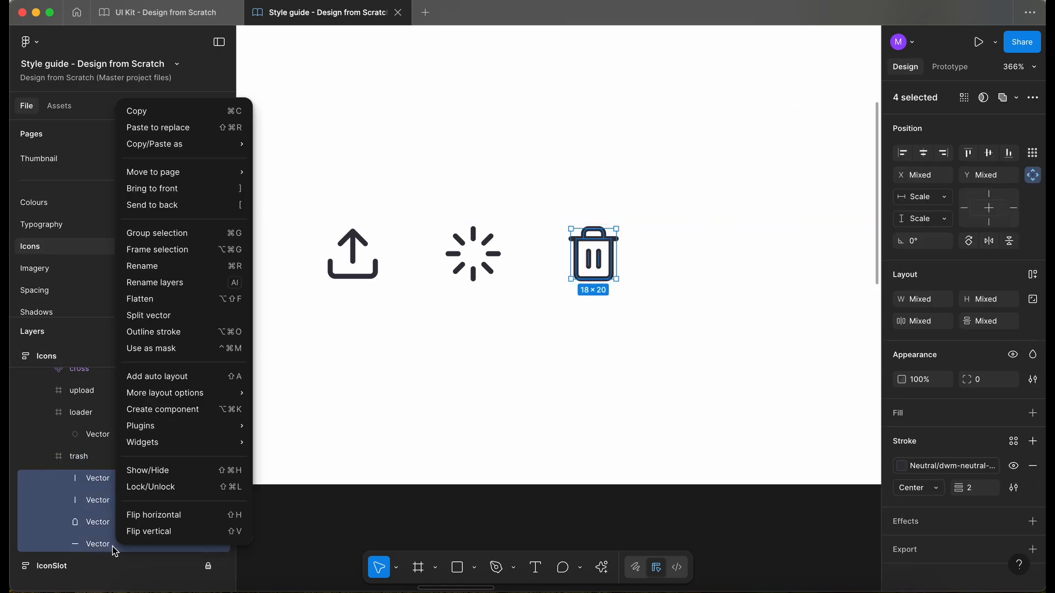
click(172, 300)
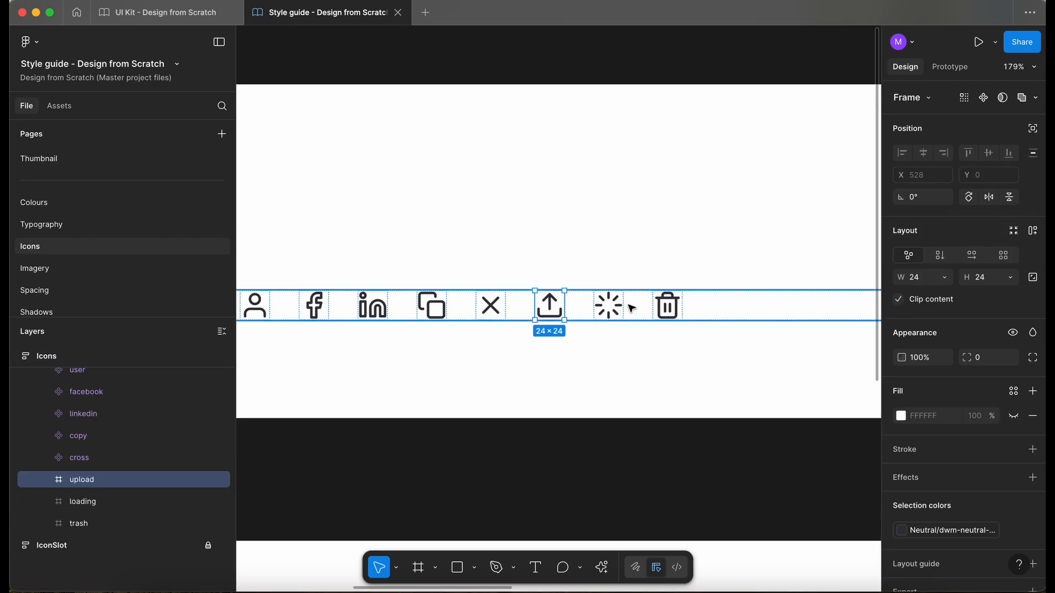
Step: Convert the upload, loading and trash icon frames into separate components and lock the Icons frame
shift+click(611, 306)
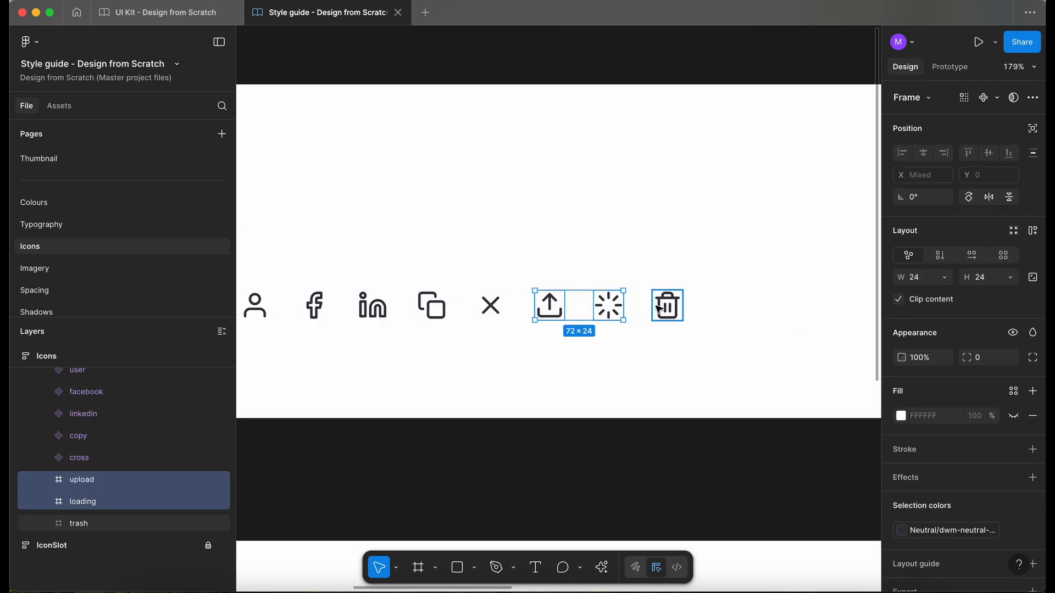
shift+click(660, 309)
click(997, 99)
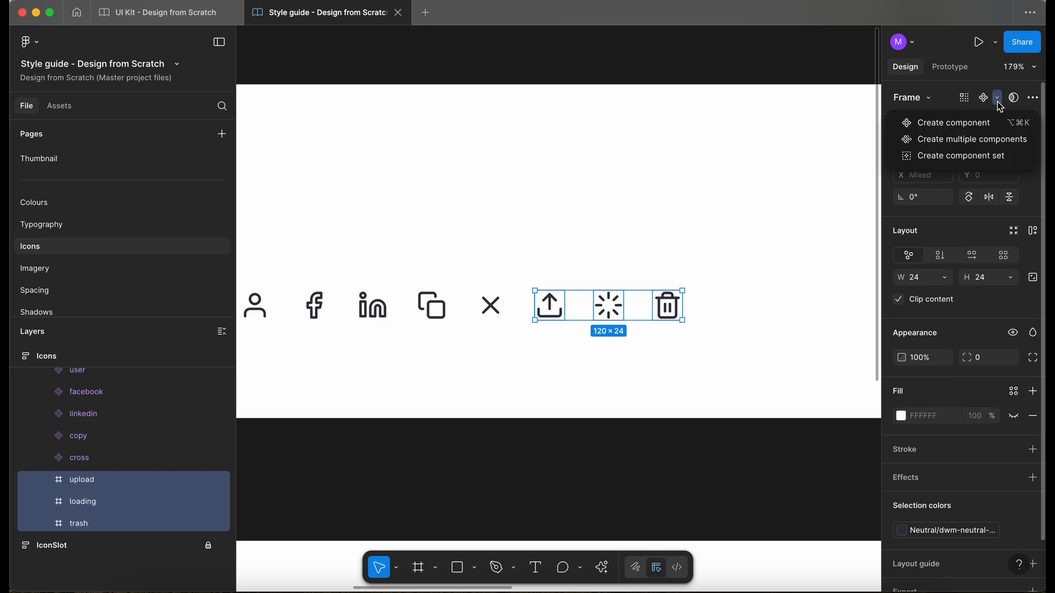
click(972, 140)
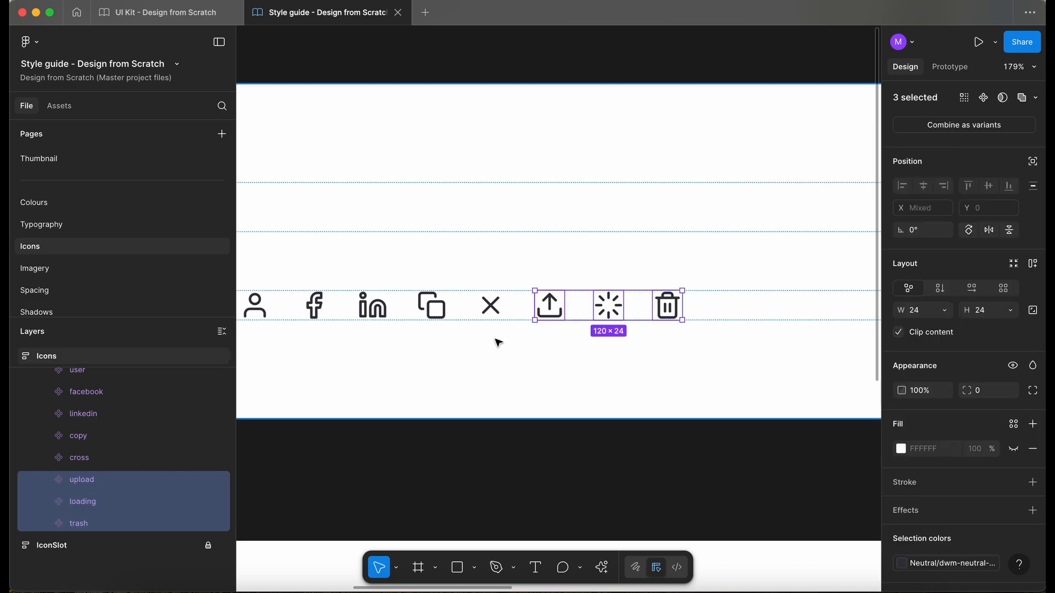
click(376, 478)
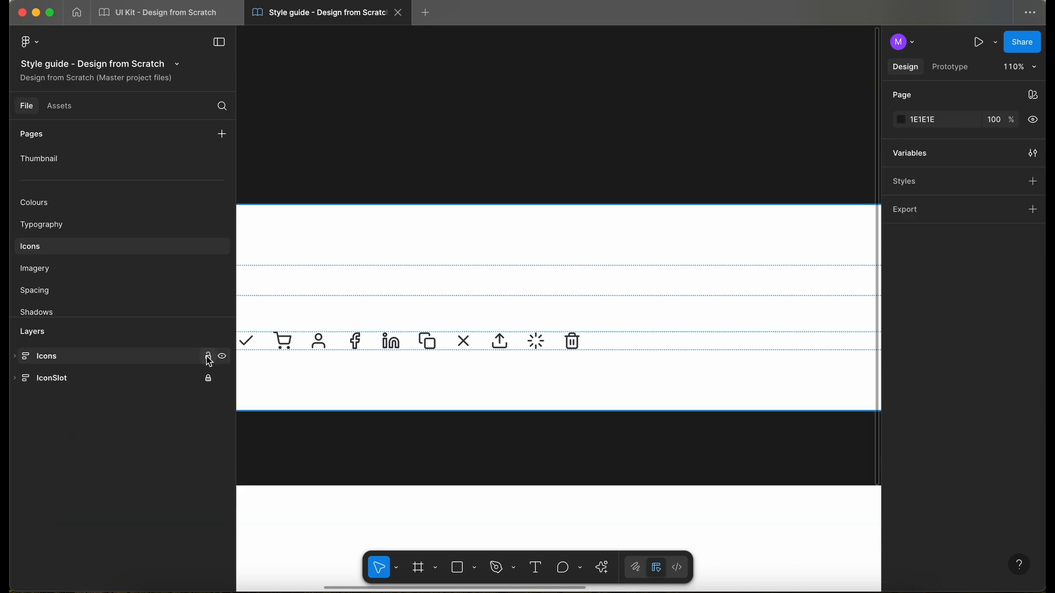
click(208, 356)
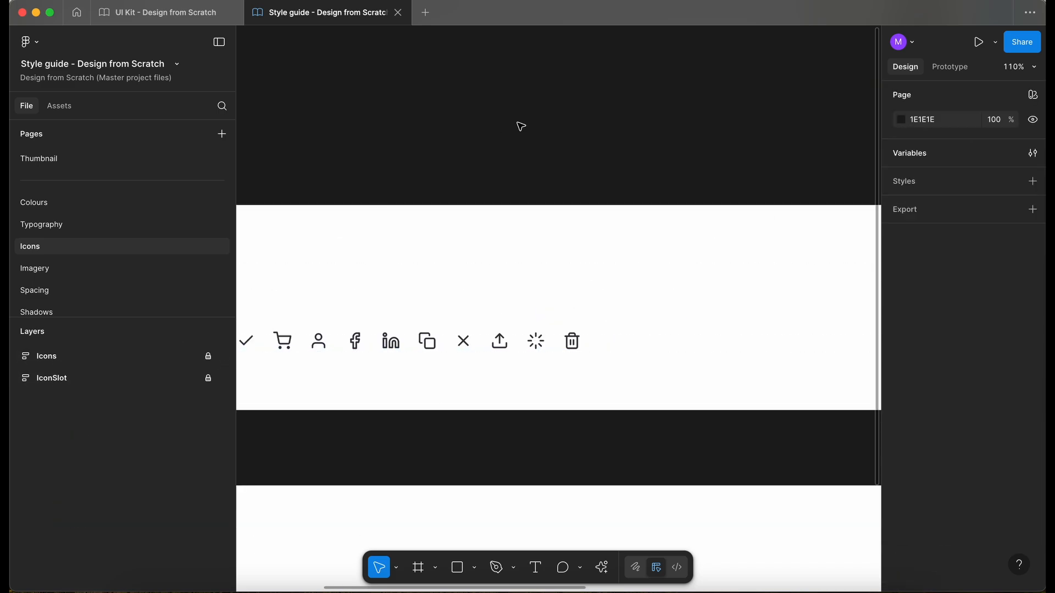
Step: Publish the Style guide library with the three new icon components and the description "Added new icons loading, trash and upload."
click(59, 106)
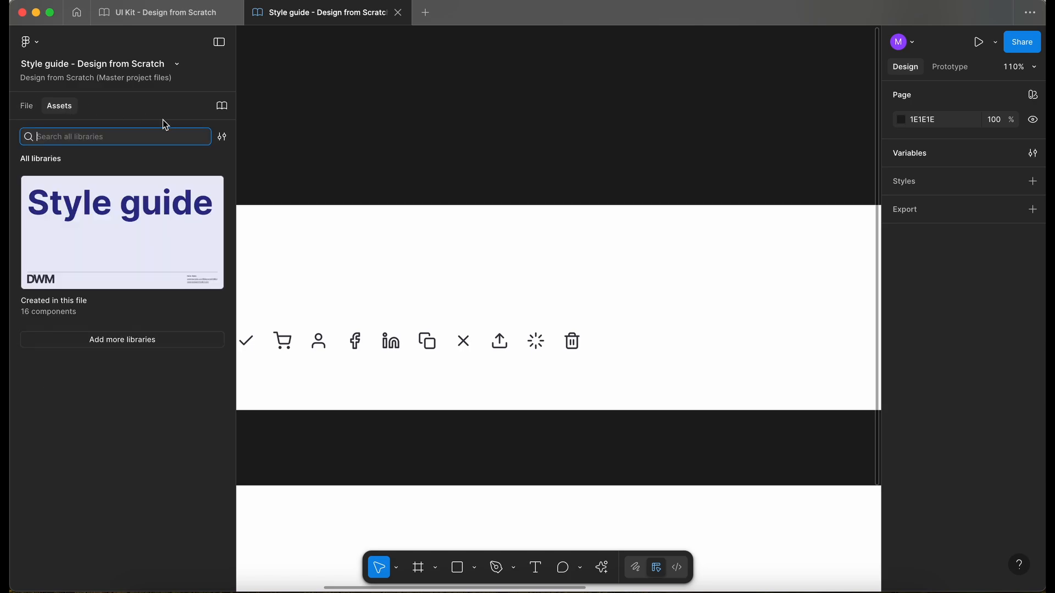
click(225, 111)
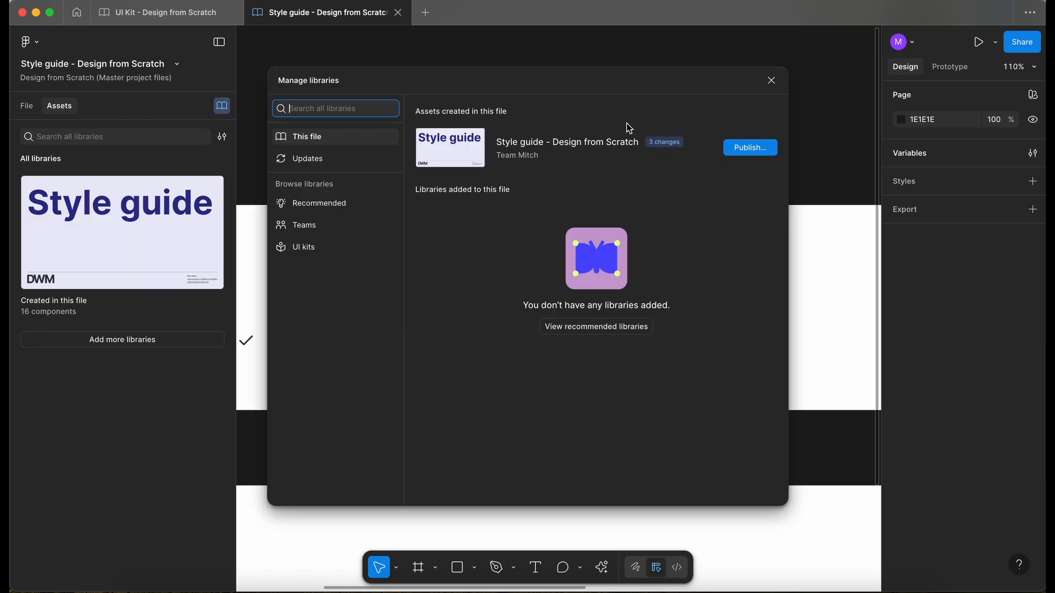
click(749, 150)
click(451, 158)
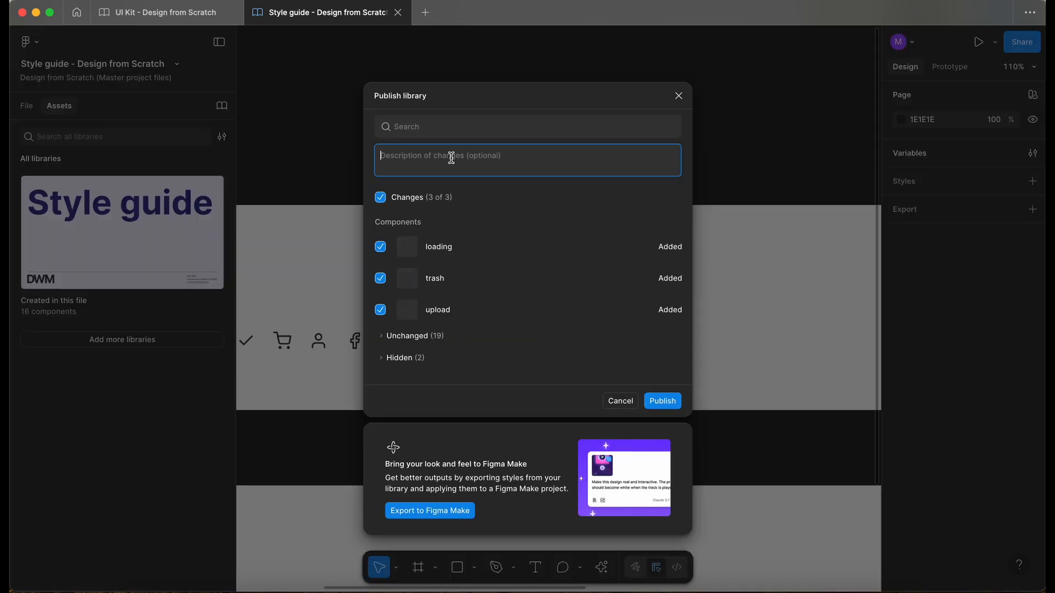
text(Added new icons loading, trash and upload.)
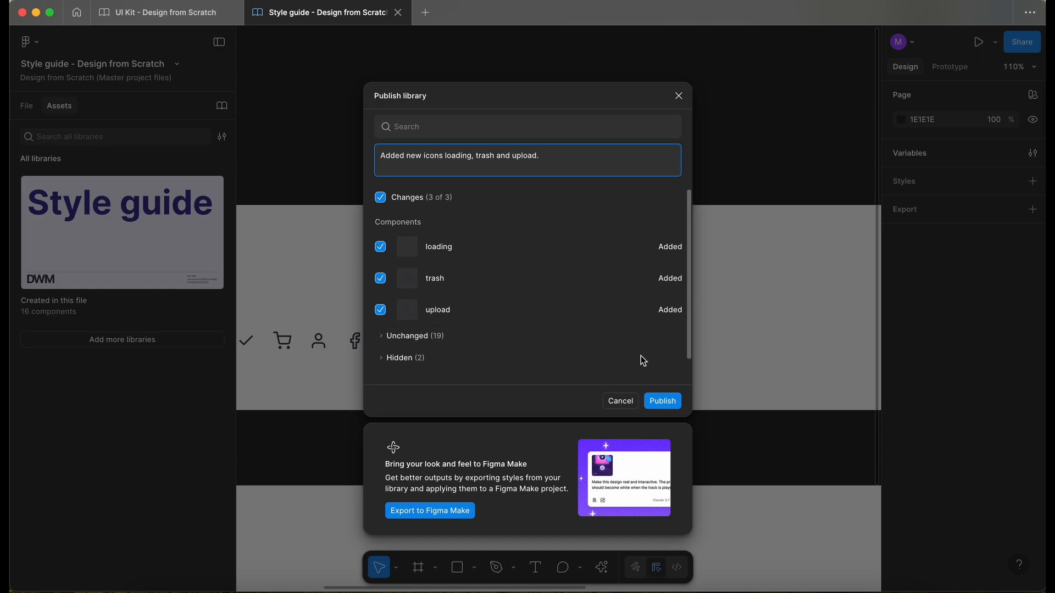
click(676, 403)
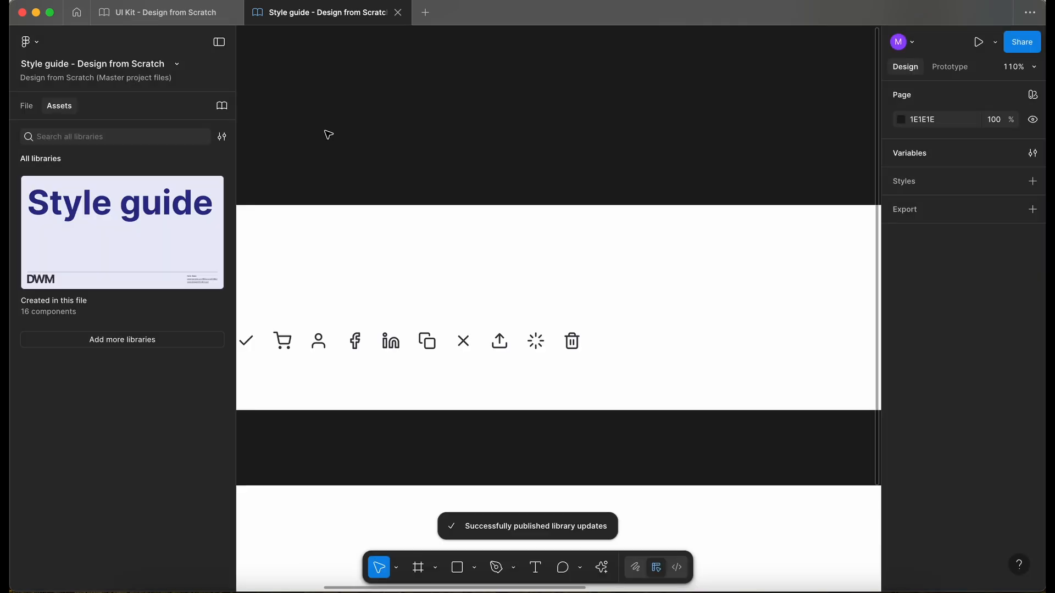